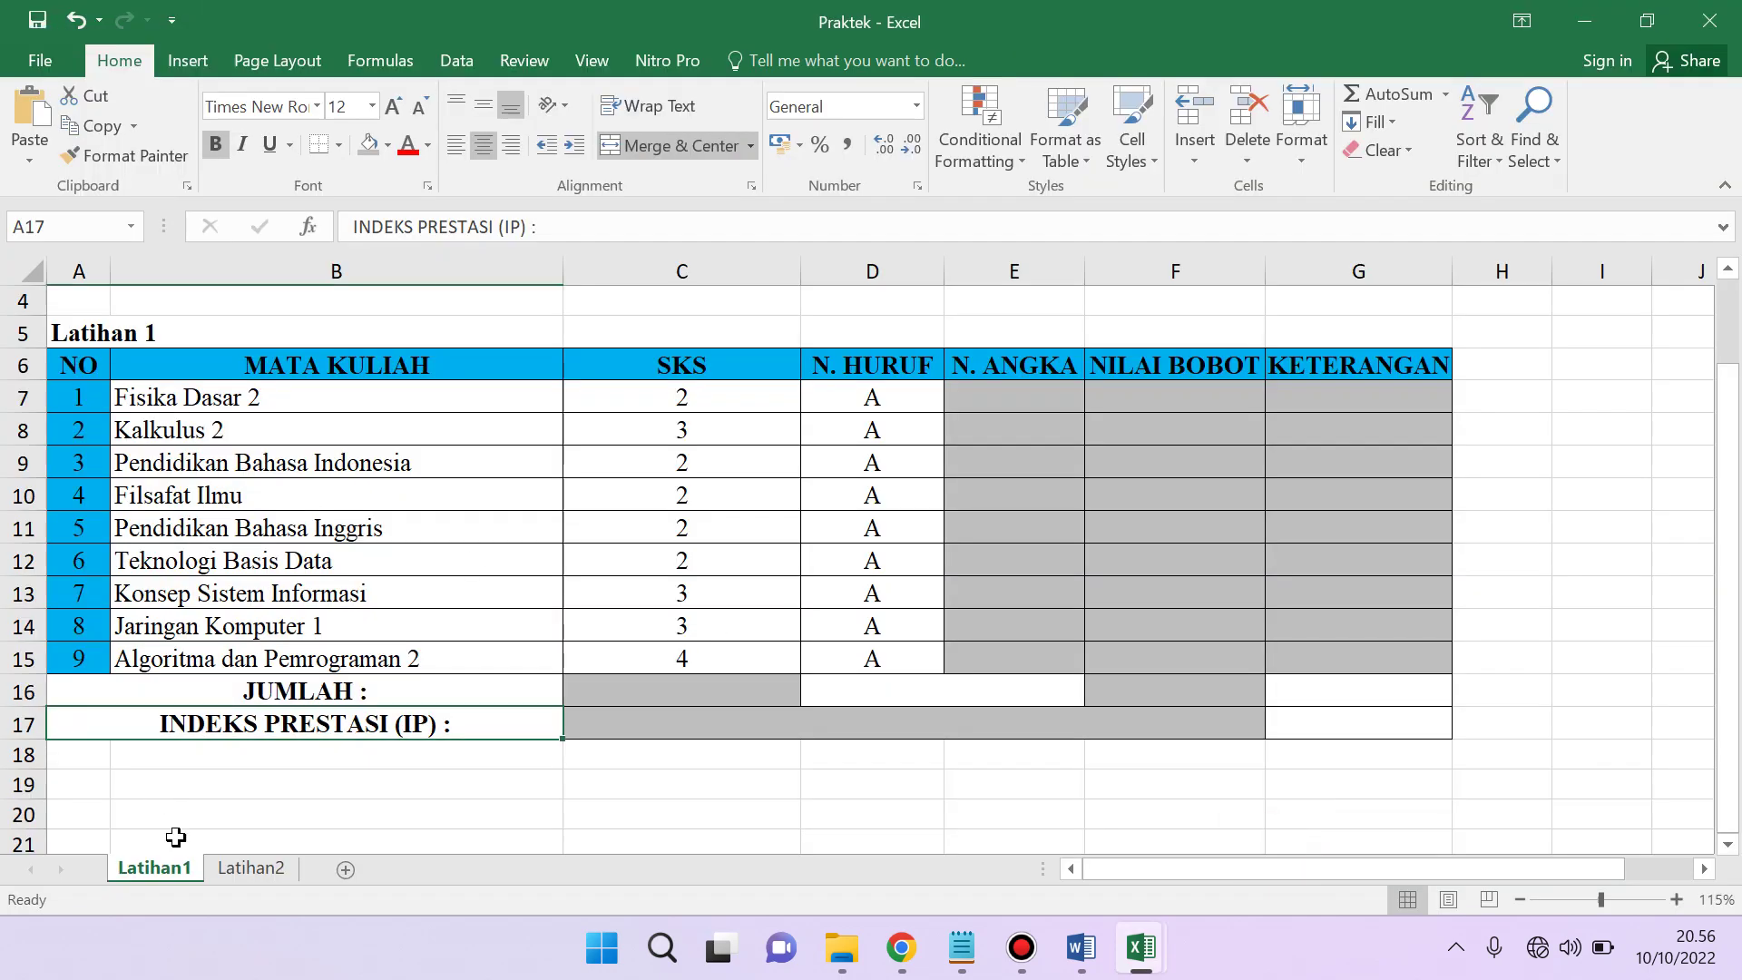
# - Review the Latihan 1 course table, including its JUMLAH and INDEKS PRESTASI (IP) rows and the empty result columns
pyautogui.click(232, 866)
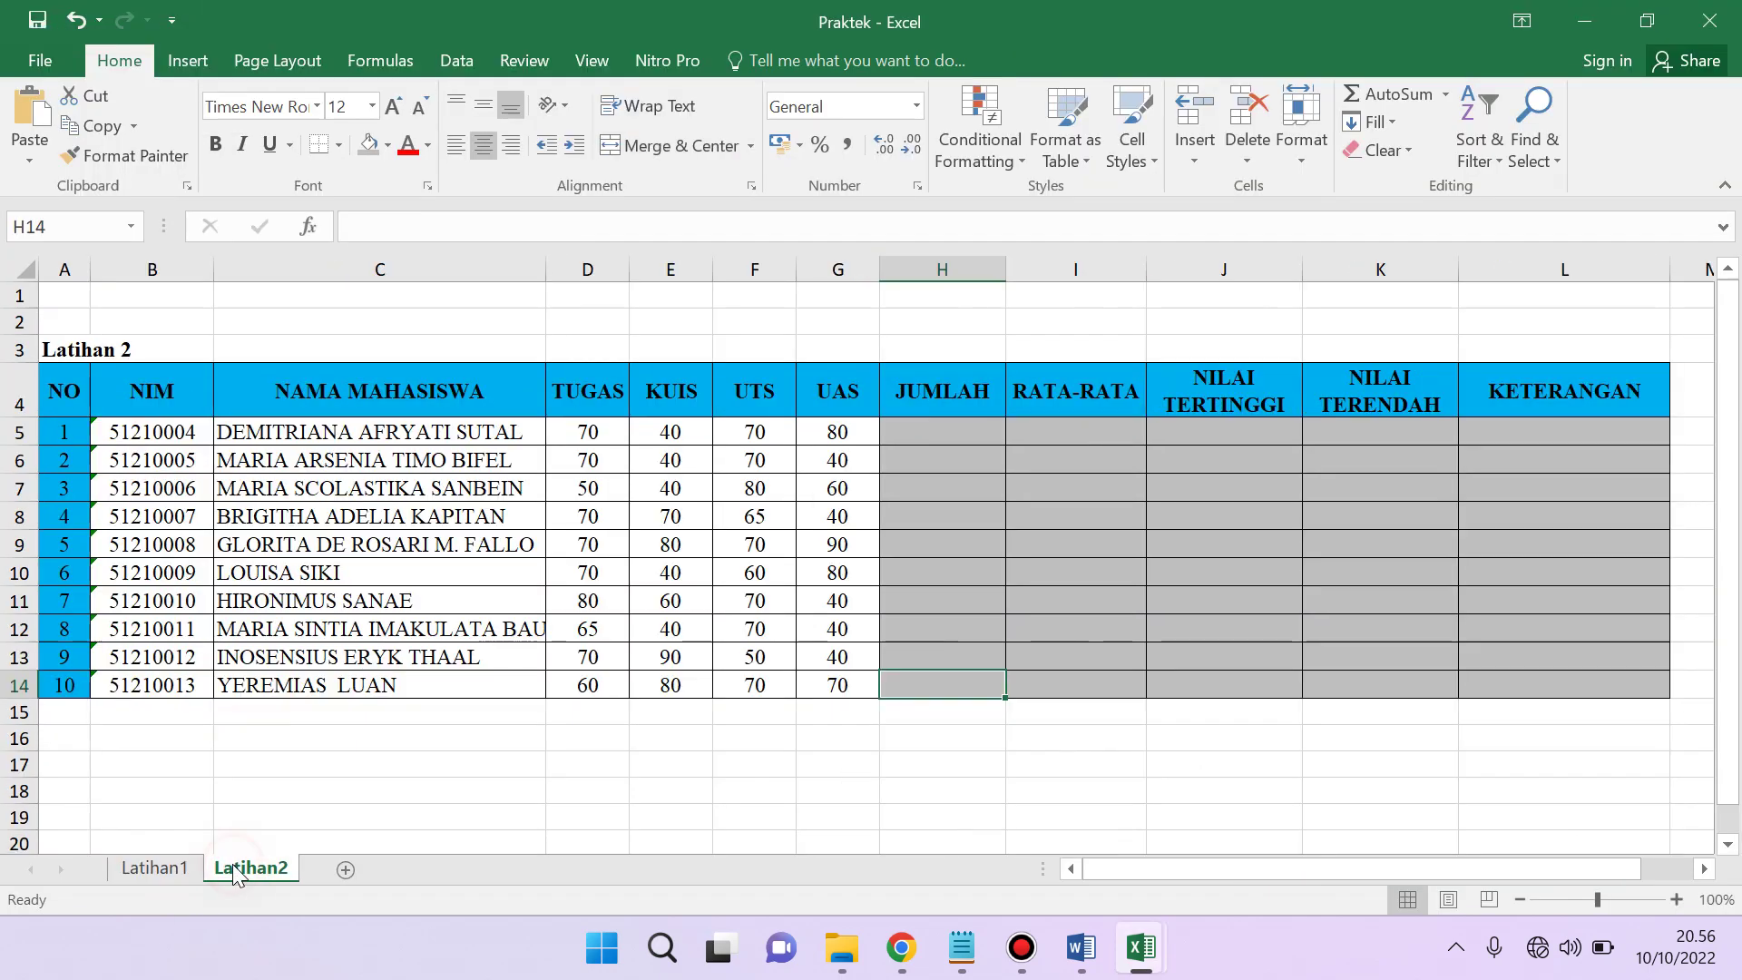
pyautogui.click(150, 869)
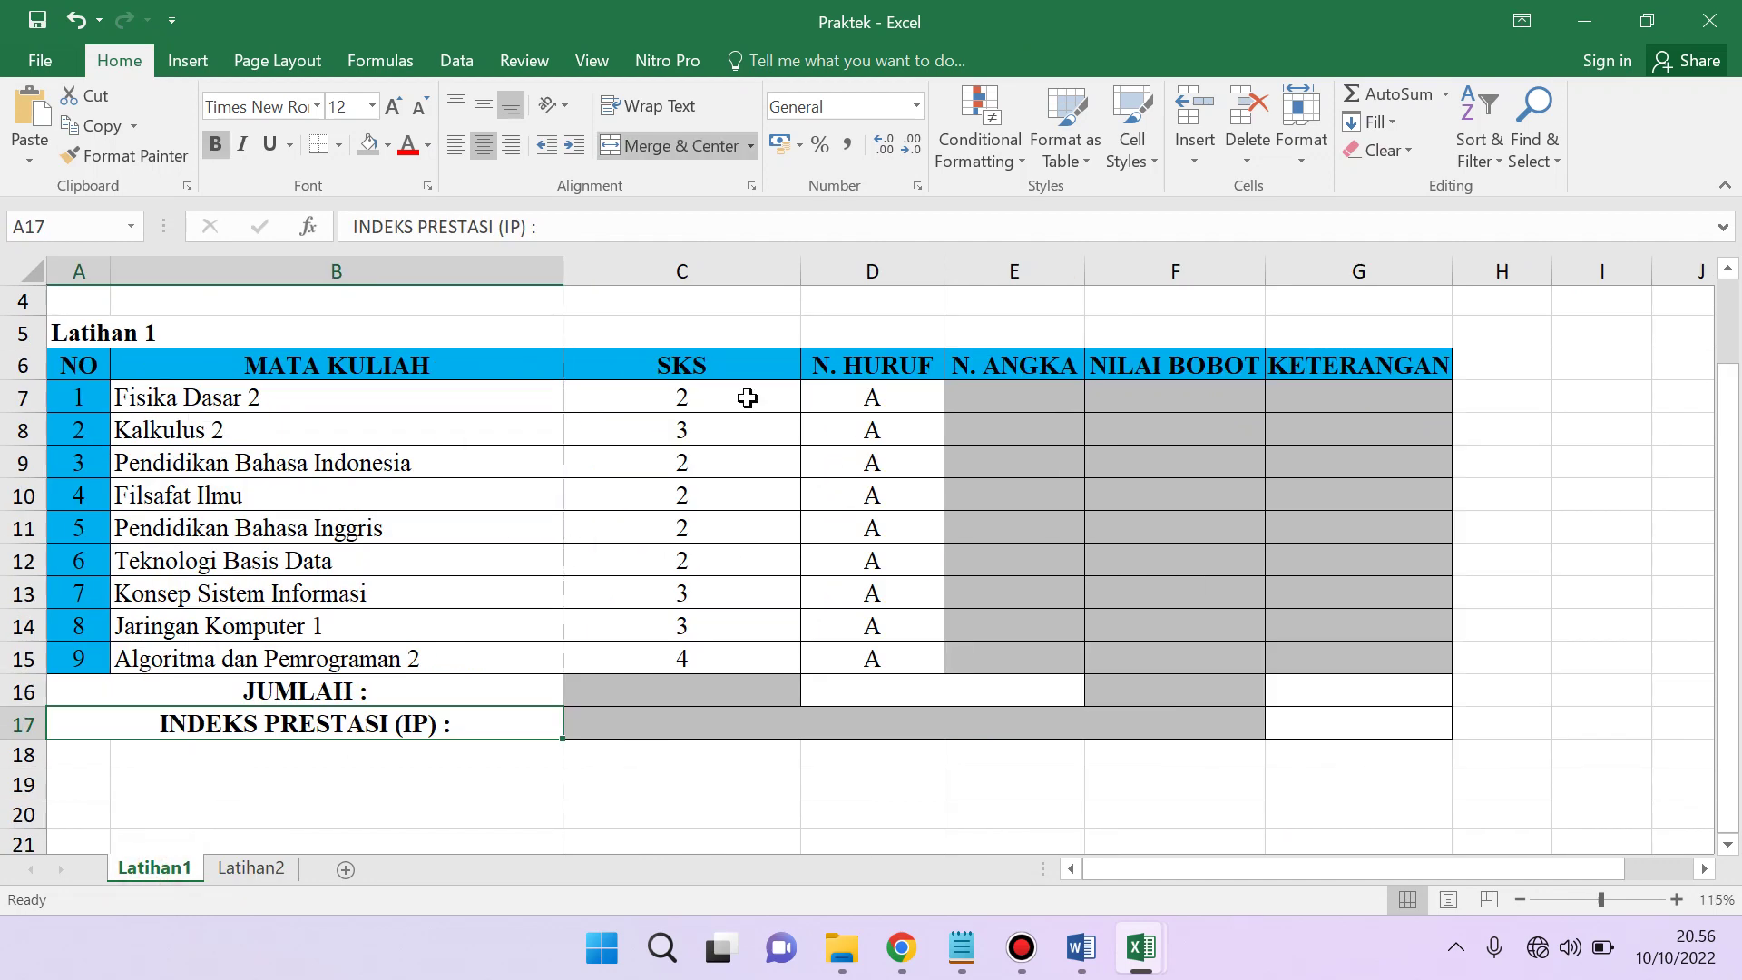
pyautogui.moveTo(75, 370); pyautogui.dragTo(1125, 698)
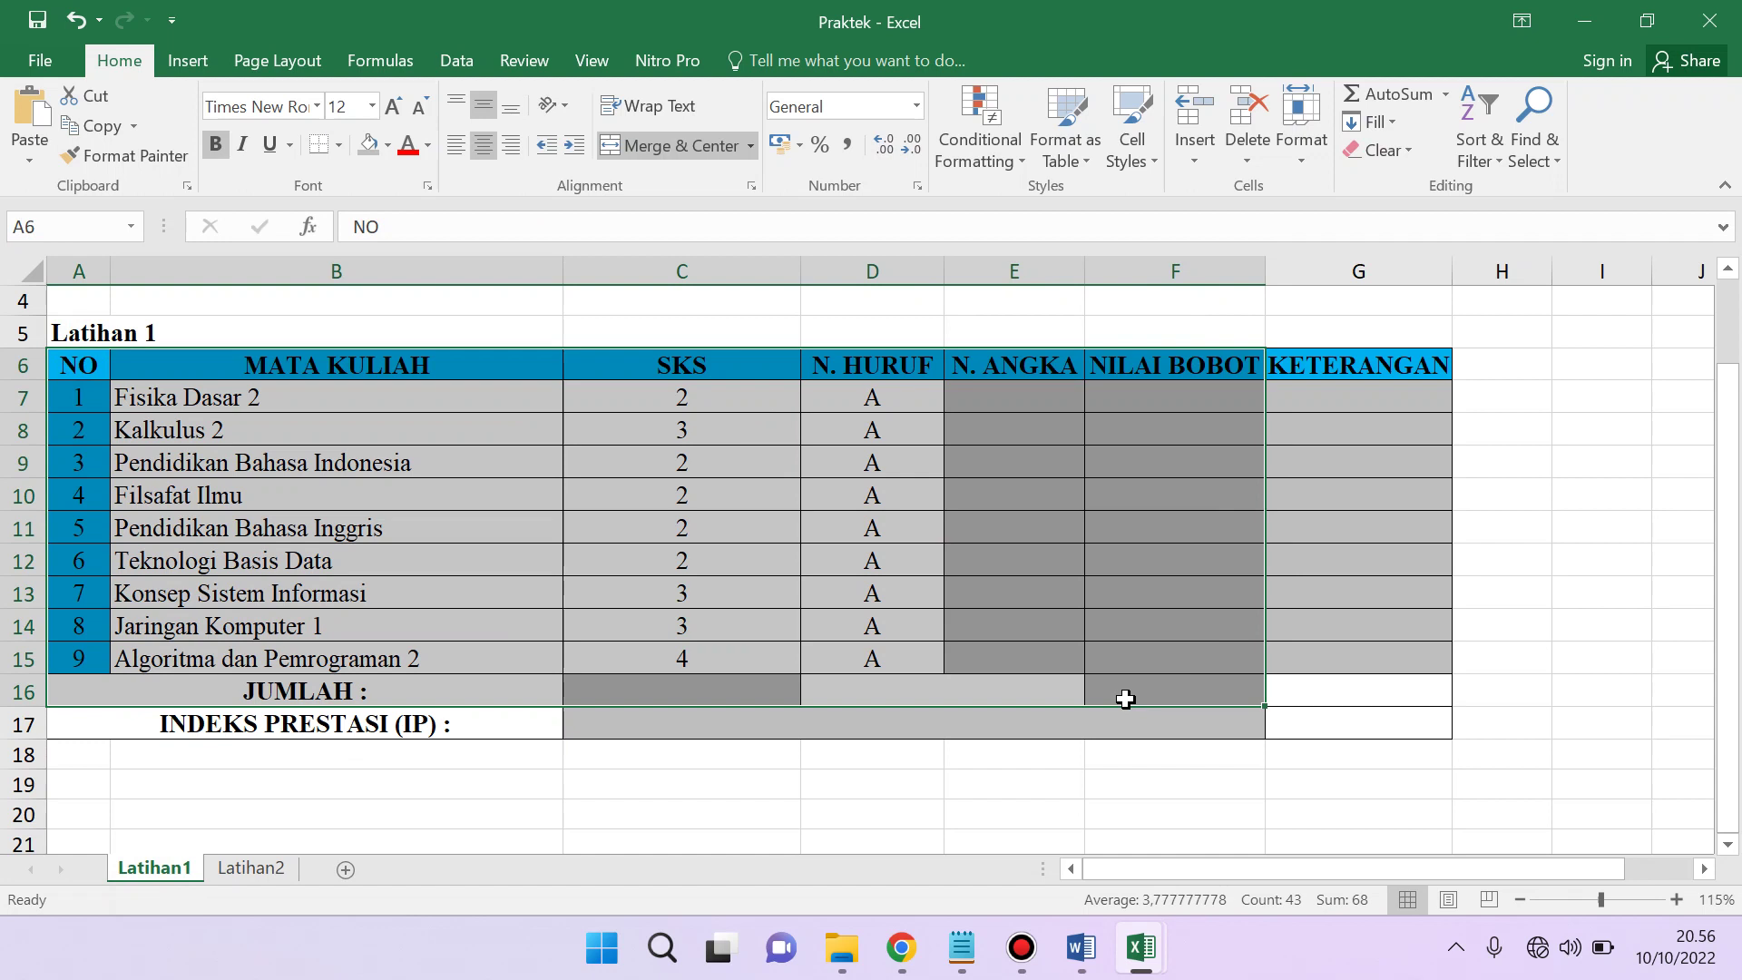
pyautogui.click(389, 405)
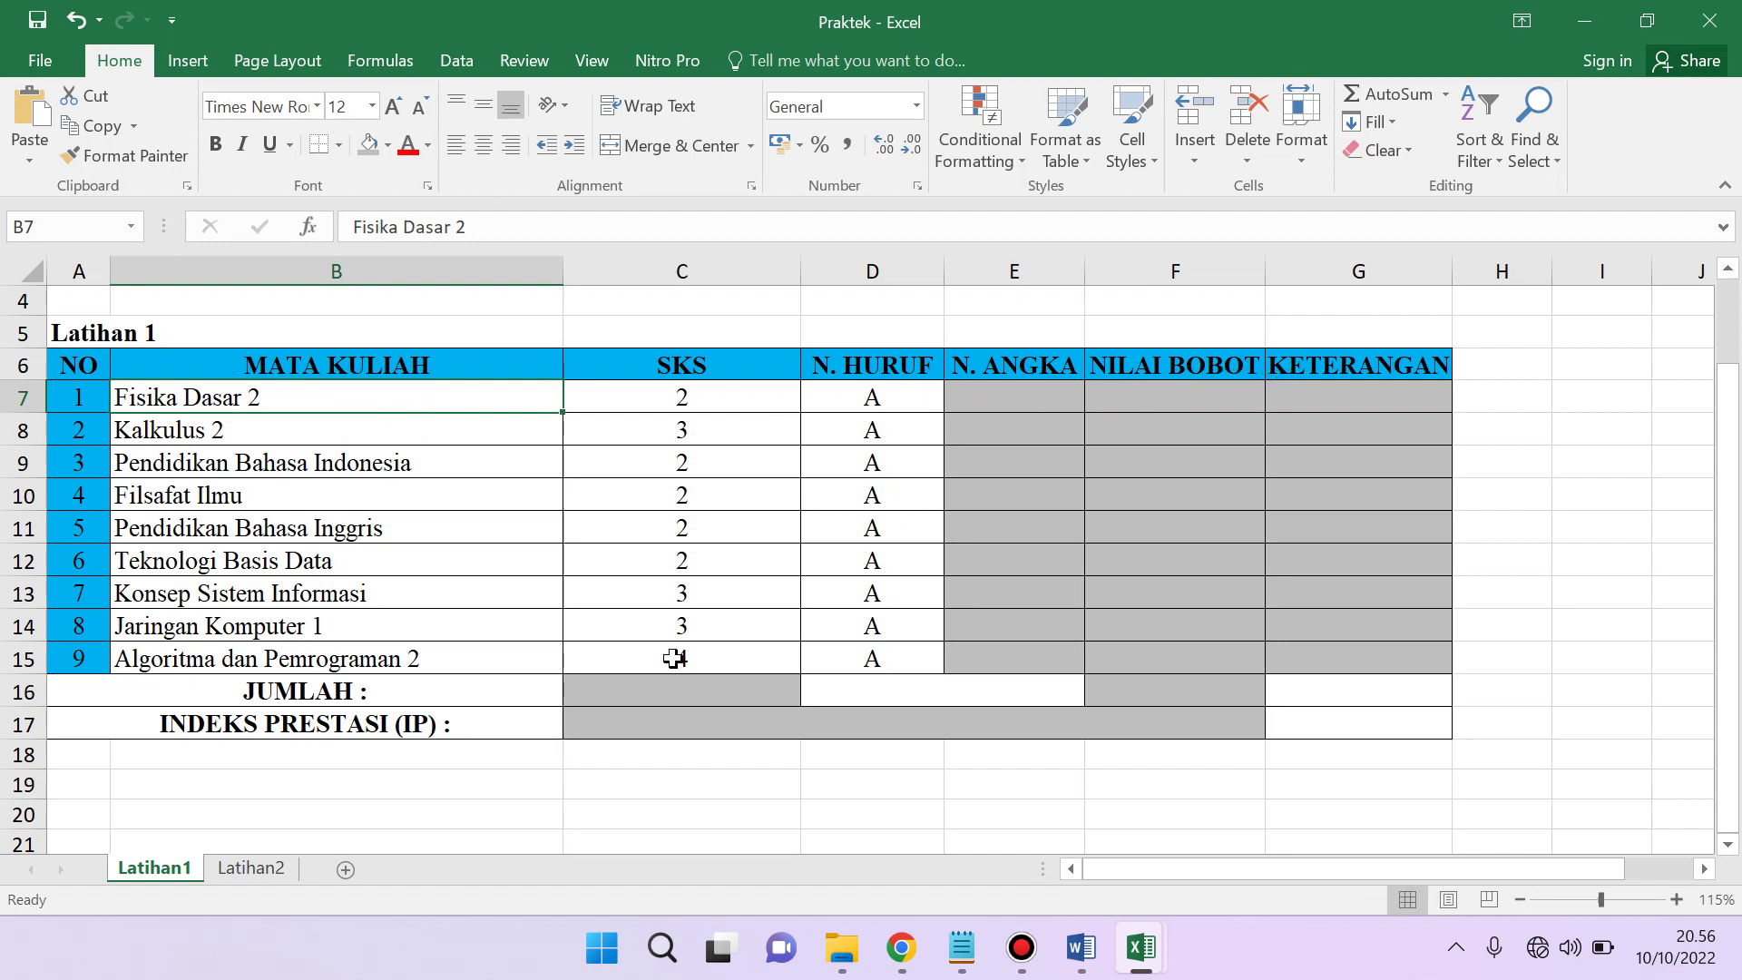
pyautogui.click(762, 693)
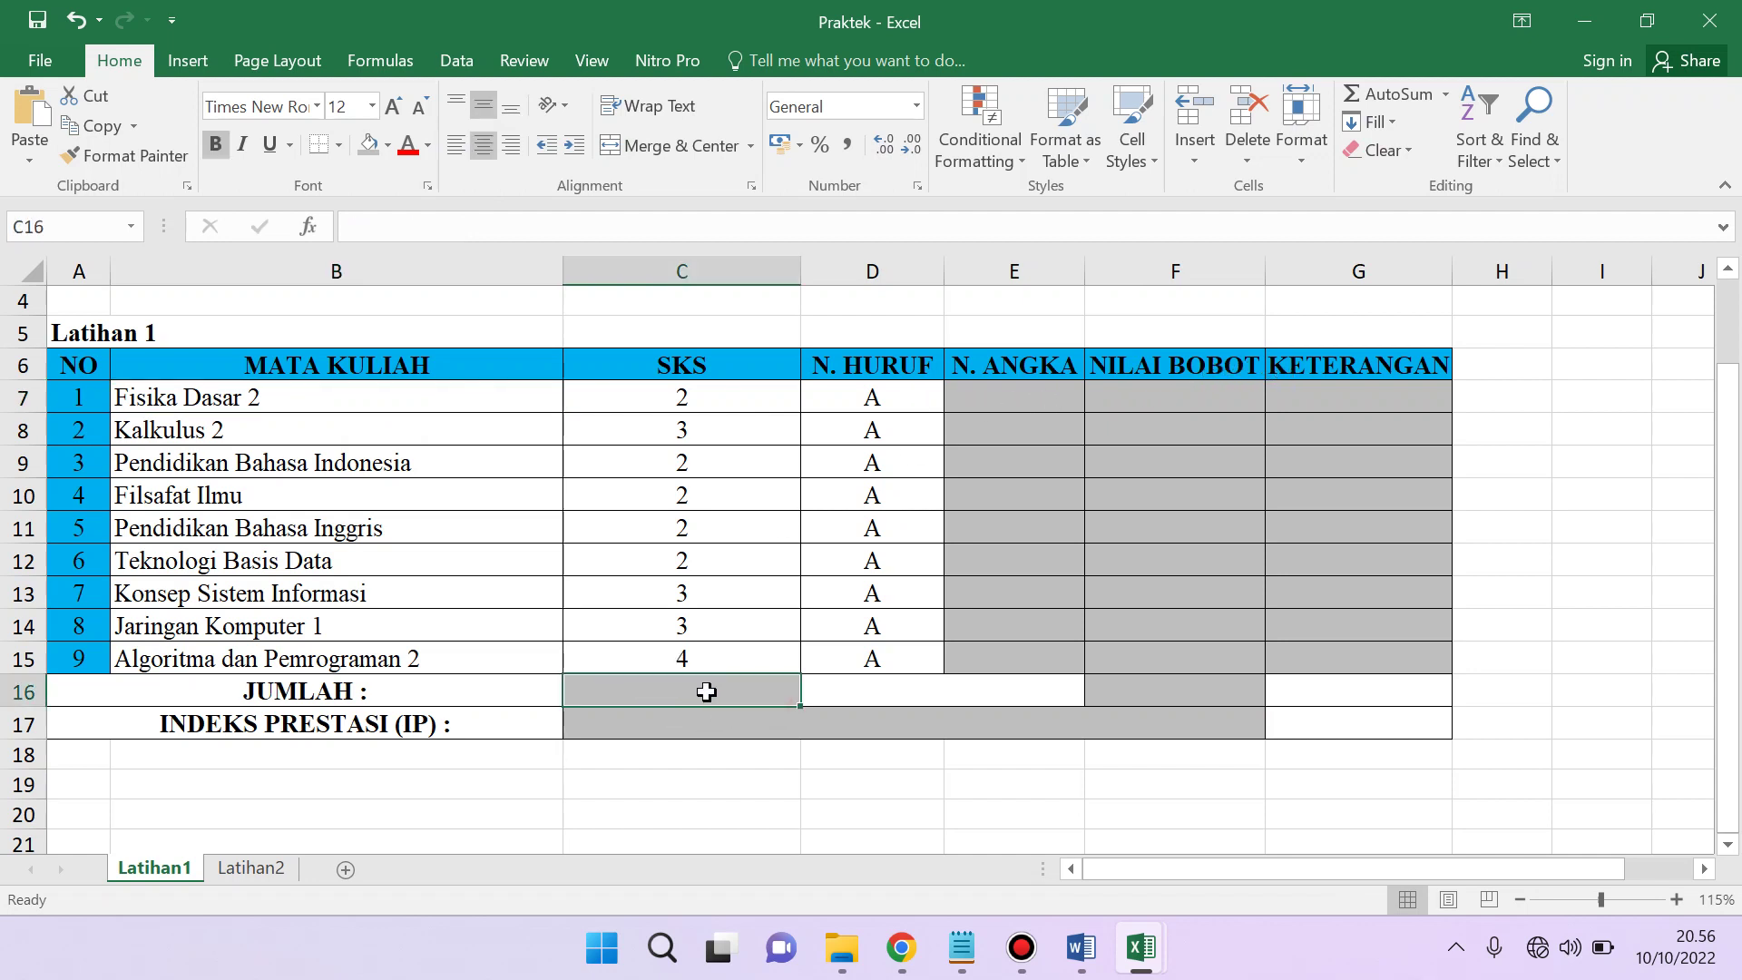
pyautogui.click(1158, 690)
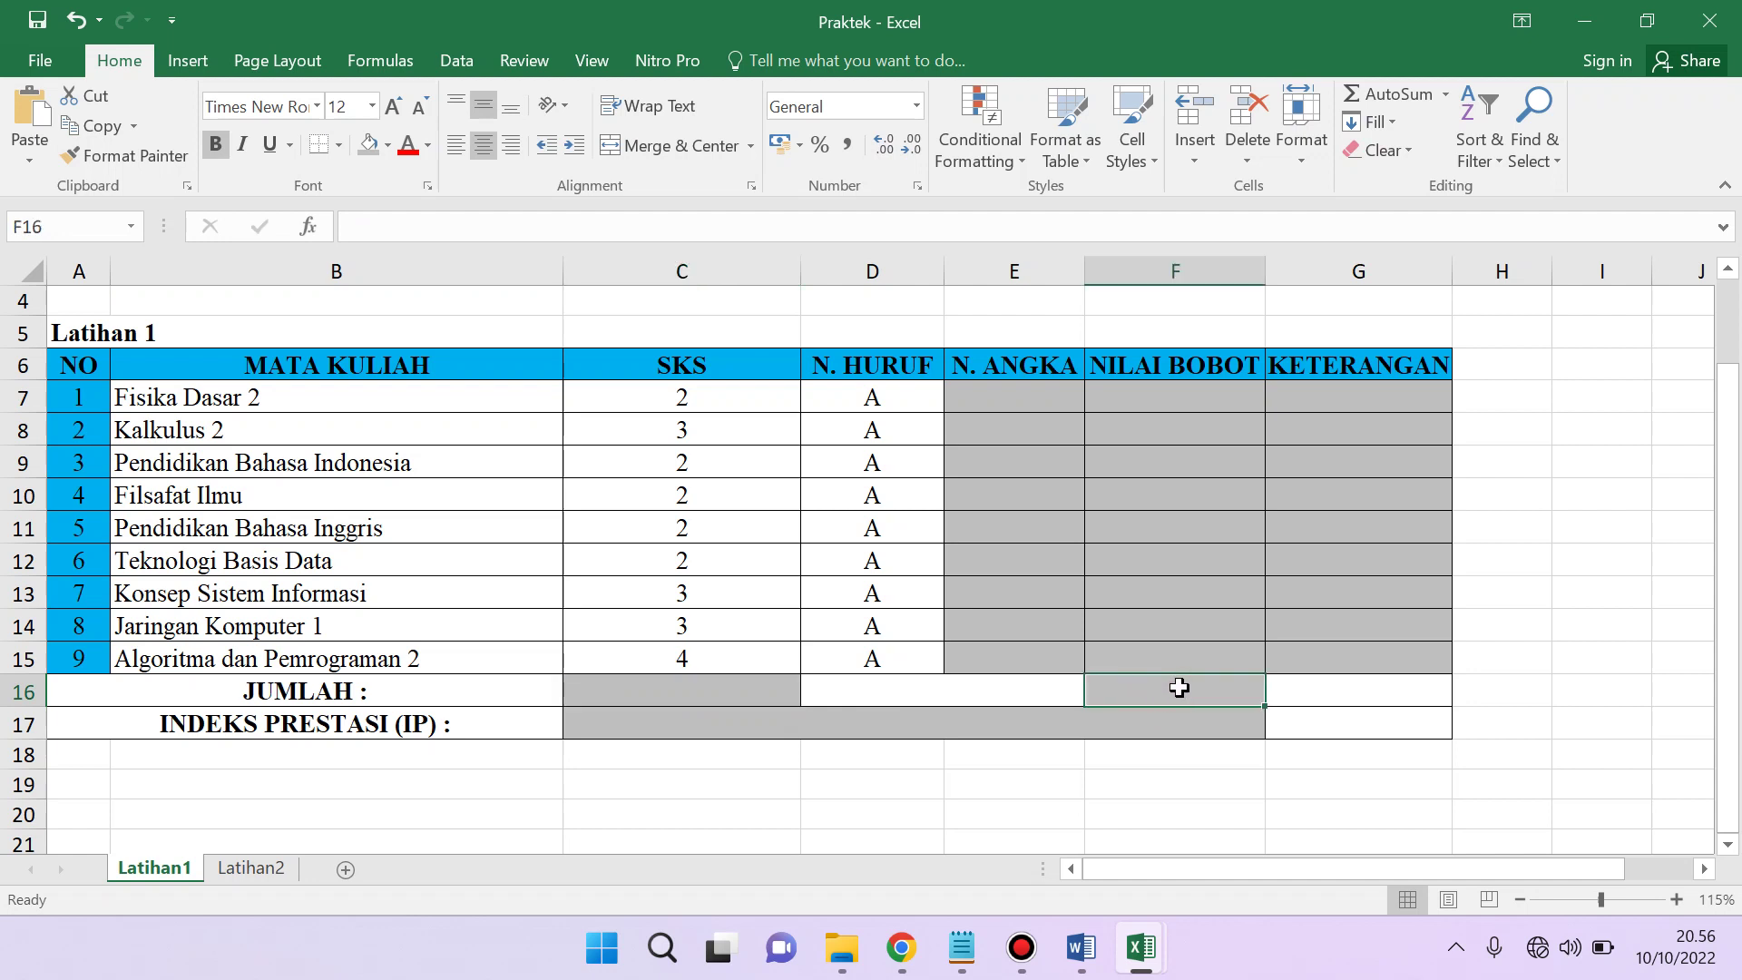
pyautogui.click(937, 746)
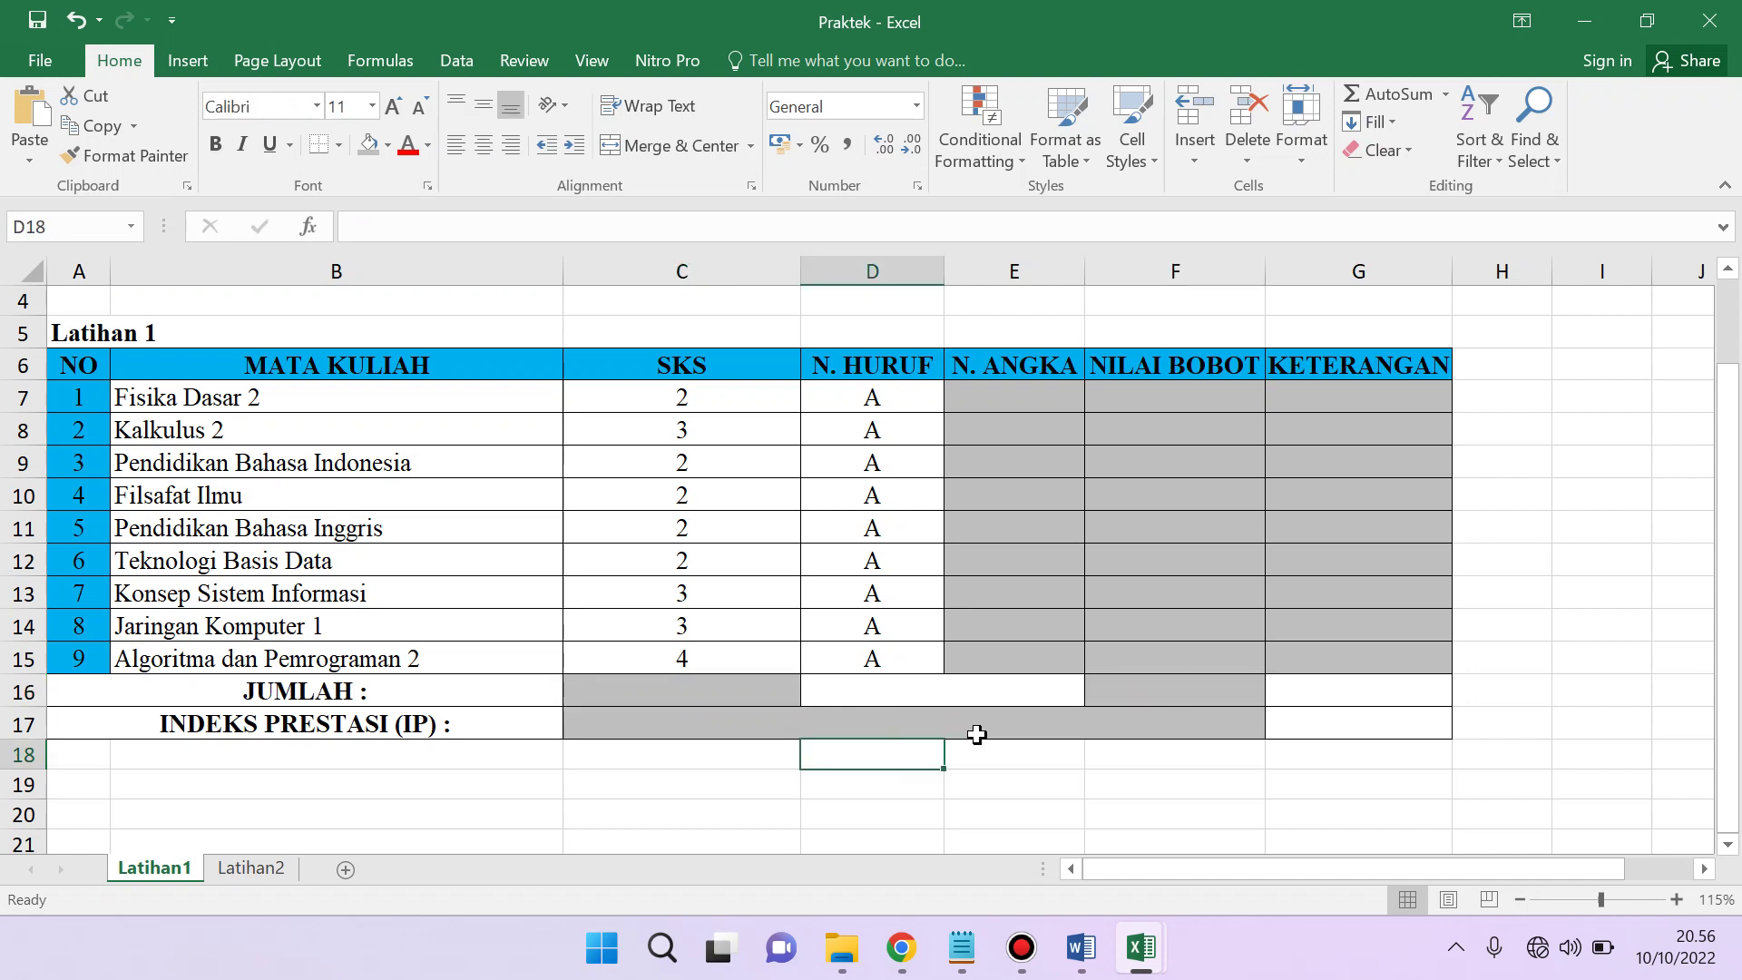
pyautogui.click(977, 730)
pyautogui.moveTo(1050, 381); pyautogui.dragTo(1332, 652)
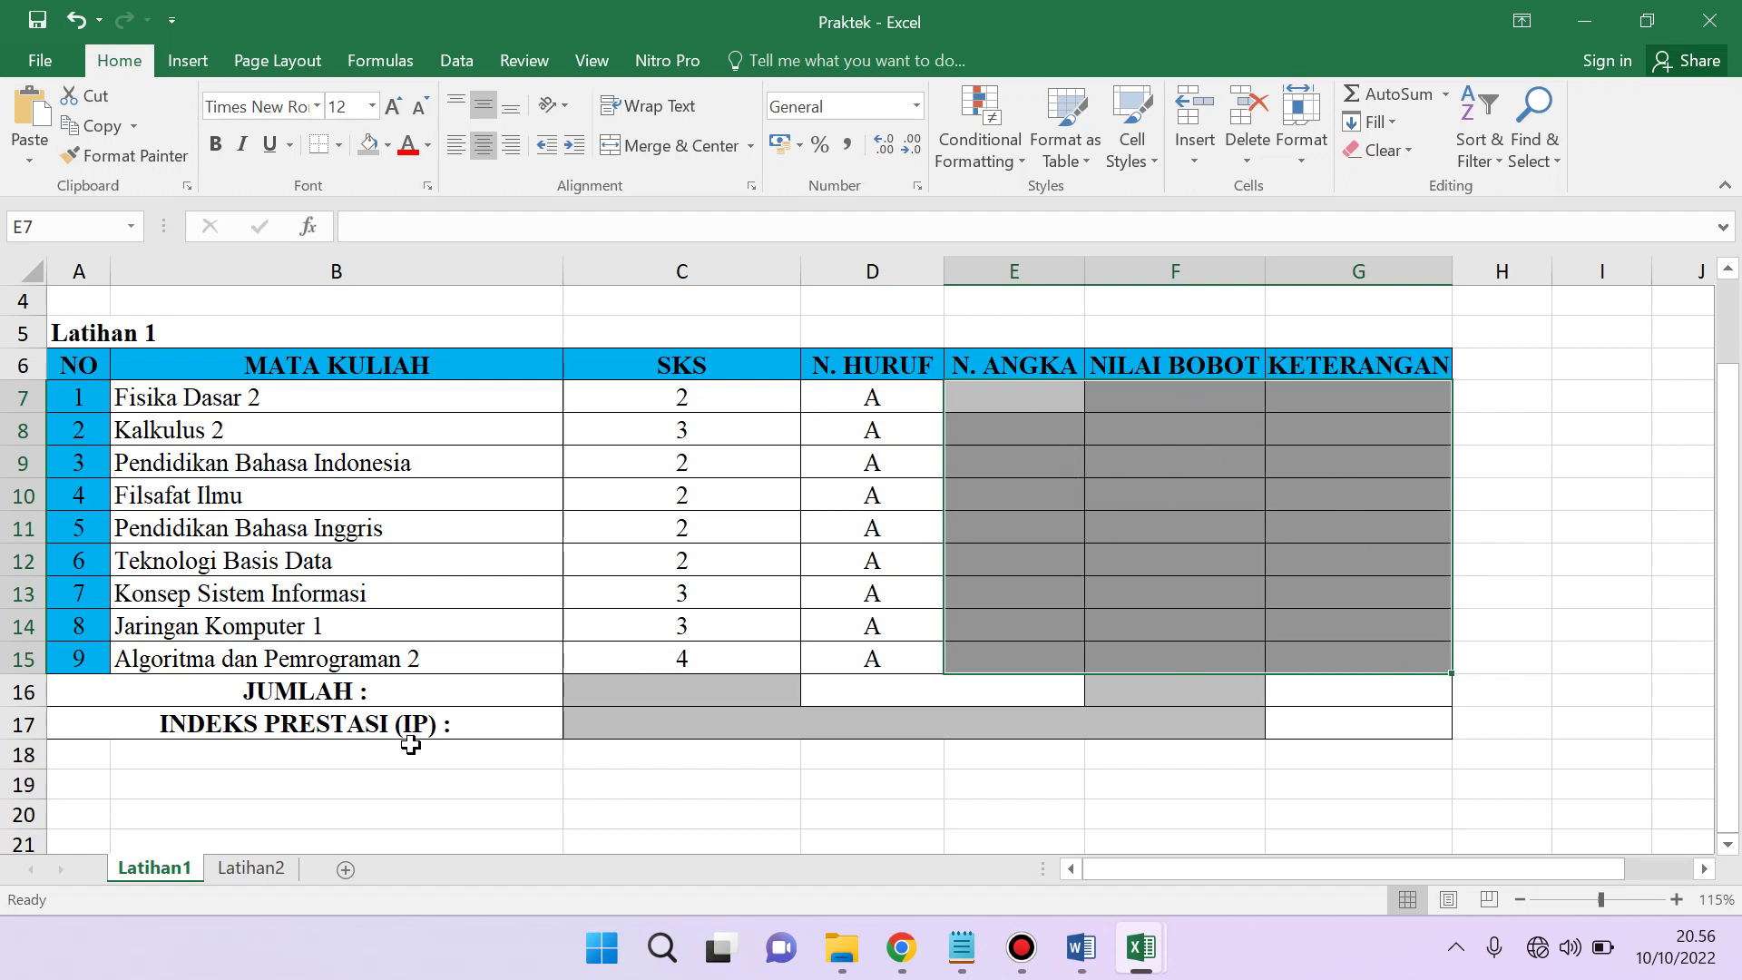
# - Examine the empty JUMLAH, RATA-RATA and other result columns of the student score table on the Latihan2 sheet
pyautogui.click(275, 871)
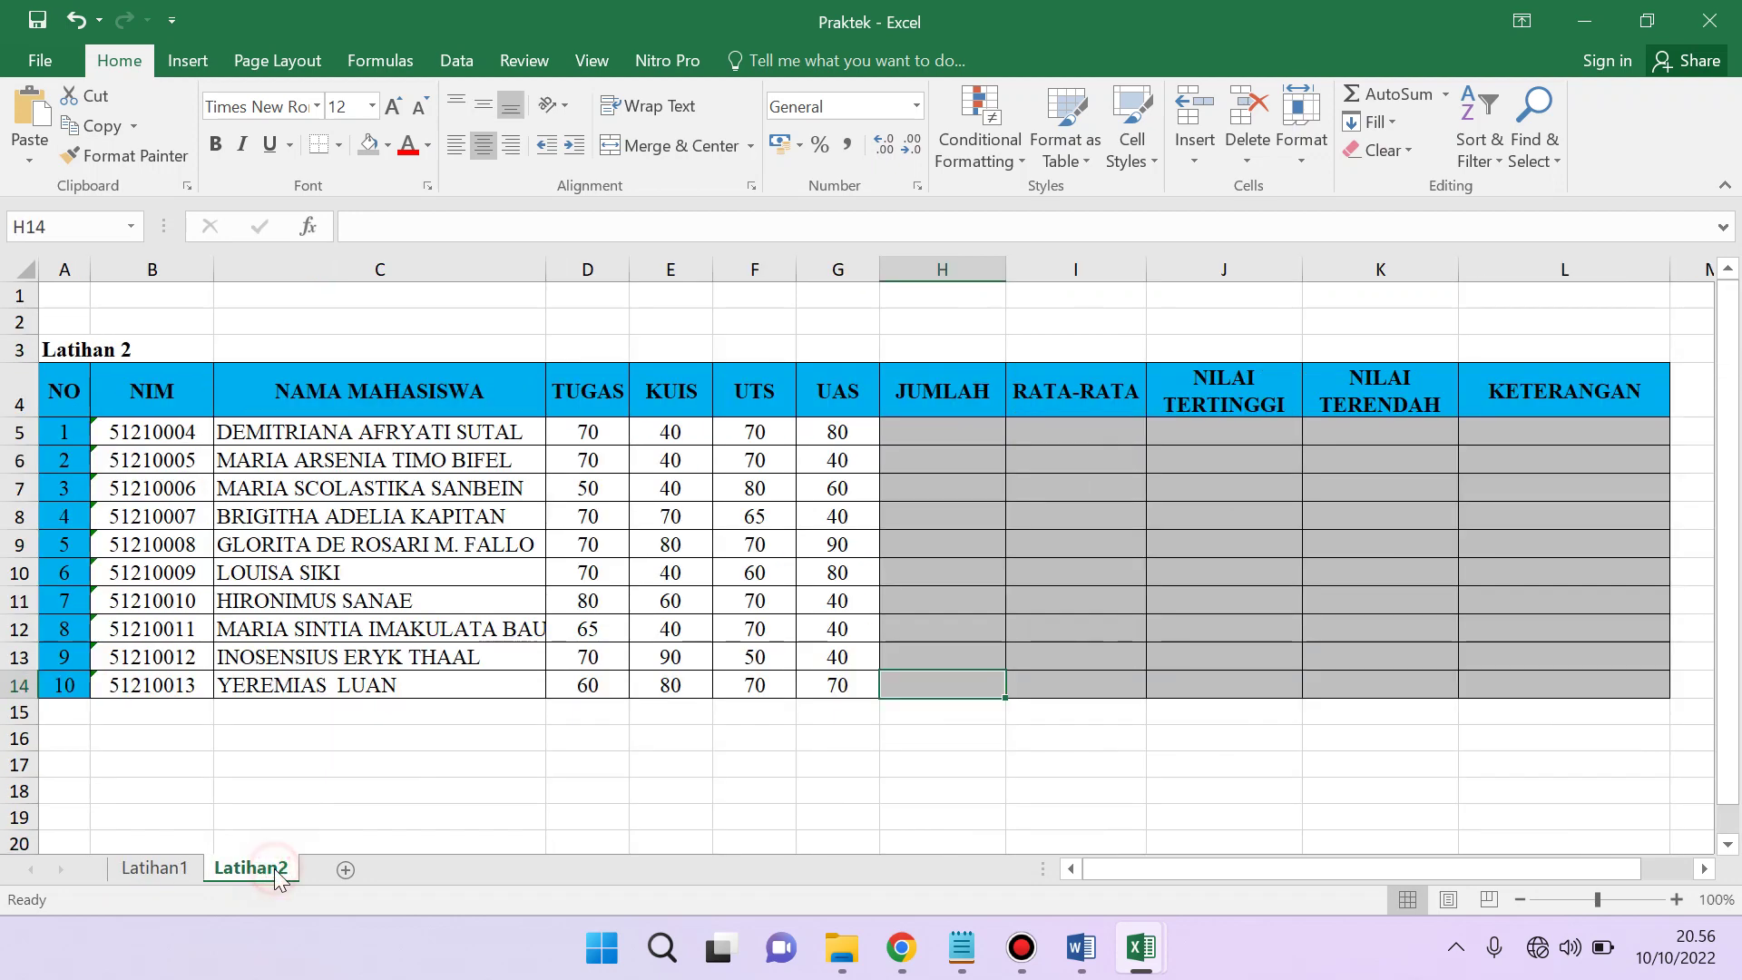
pyautogui.moveTo(934, 430)
pyautogui.mouseDown()
pyautogui.moveTo(944, 377)
pyautogui.moveTo(946, 517)
pyautogui.moveTo(953, 409)
pyautogui.mouseUp()
pyautogui.click(951, 408)
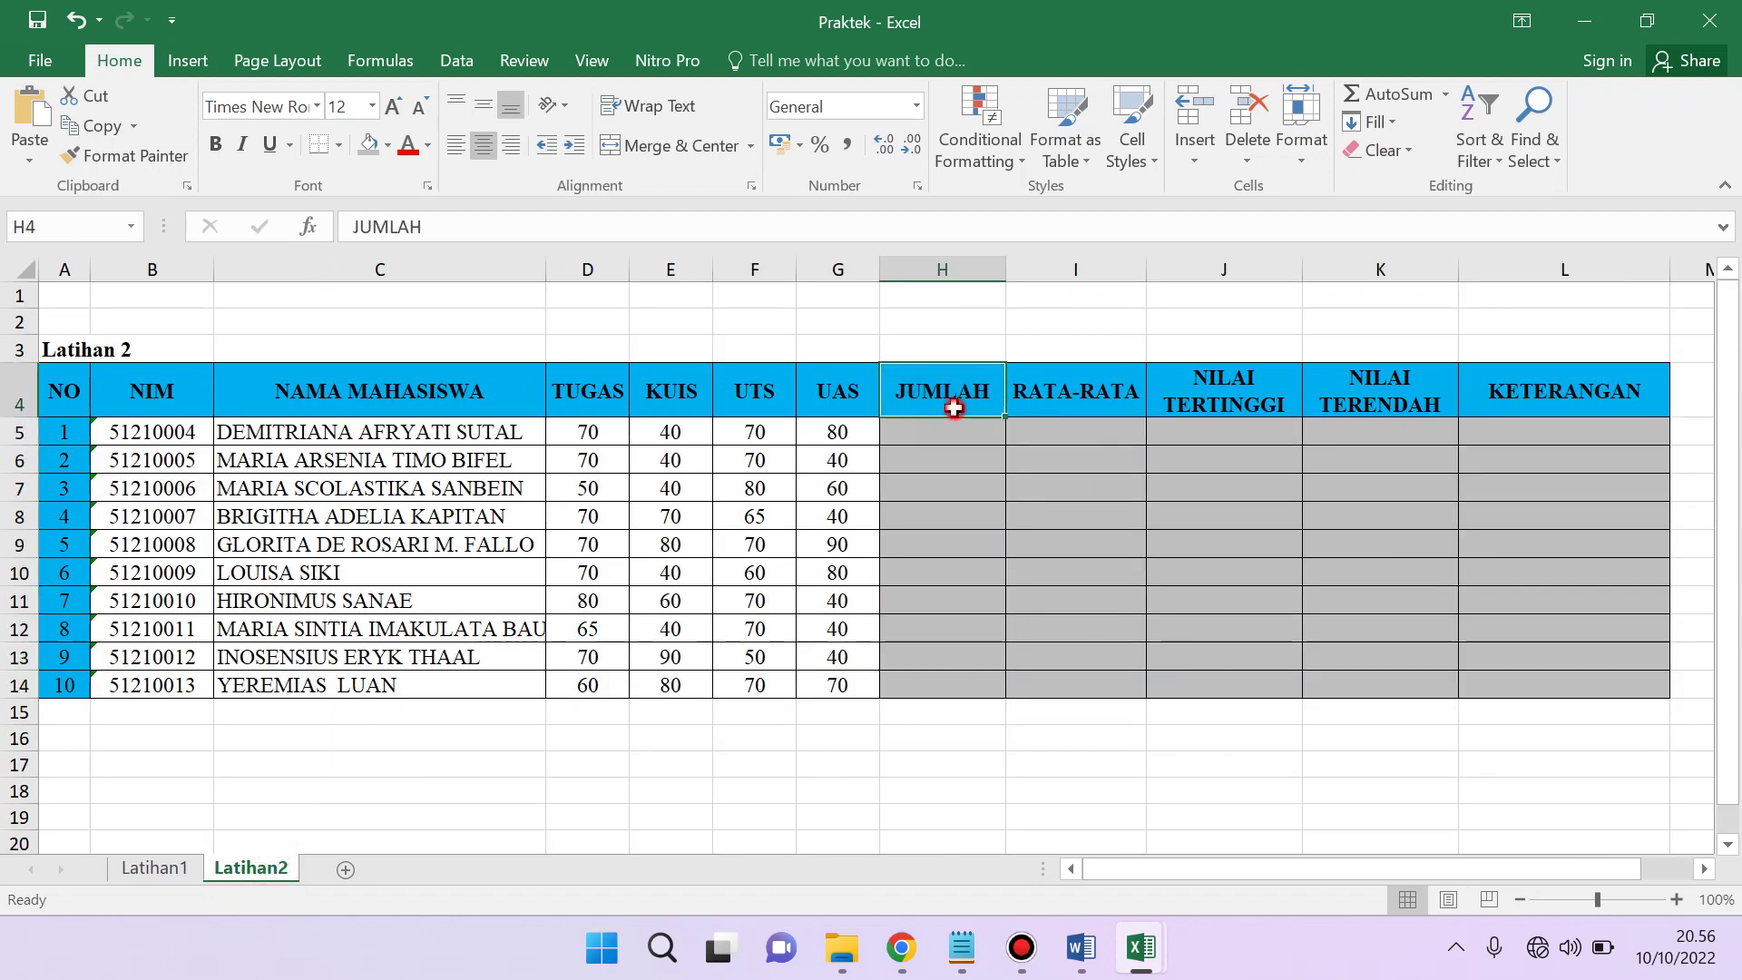
pyautogui.click(941, 434)
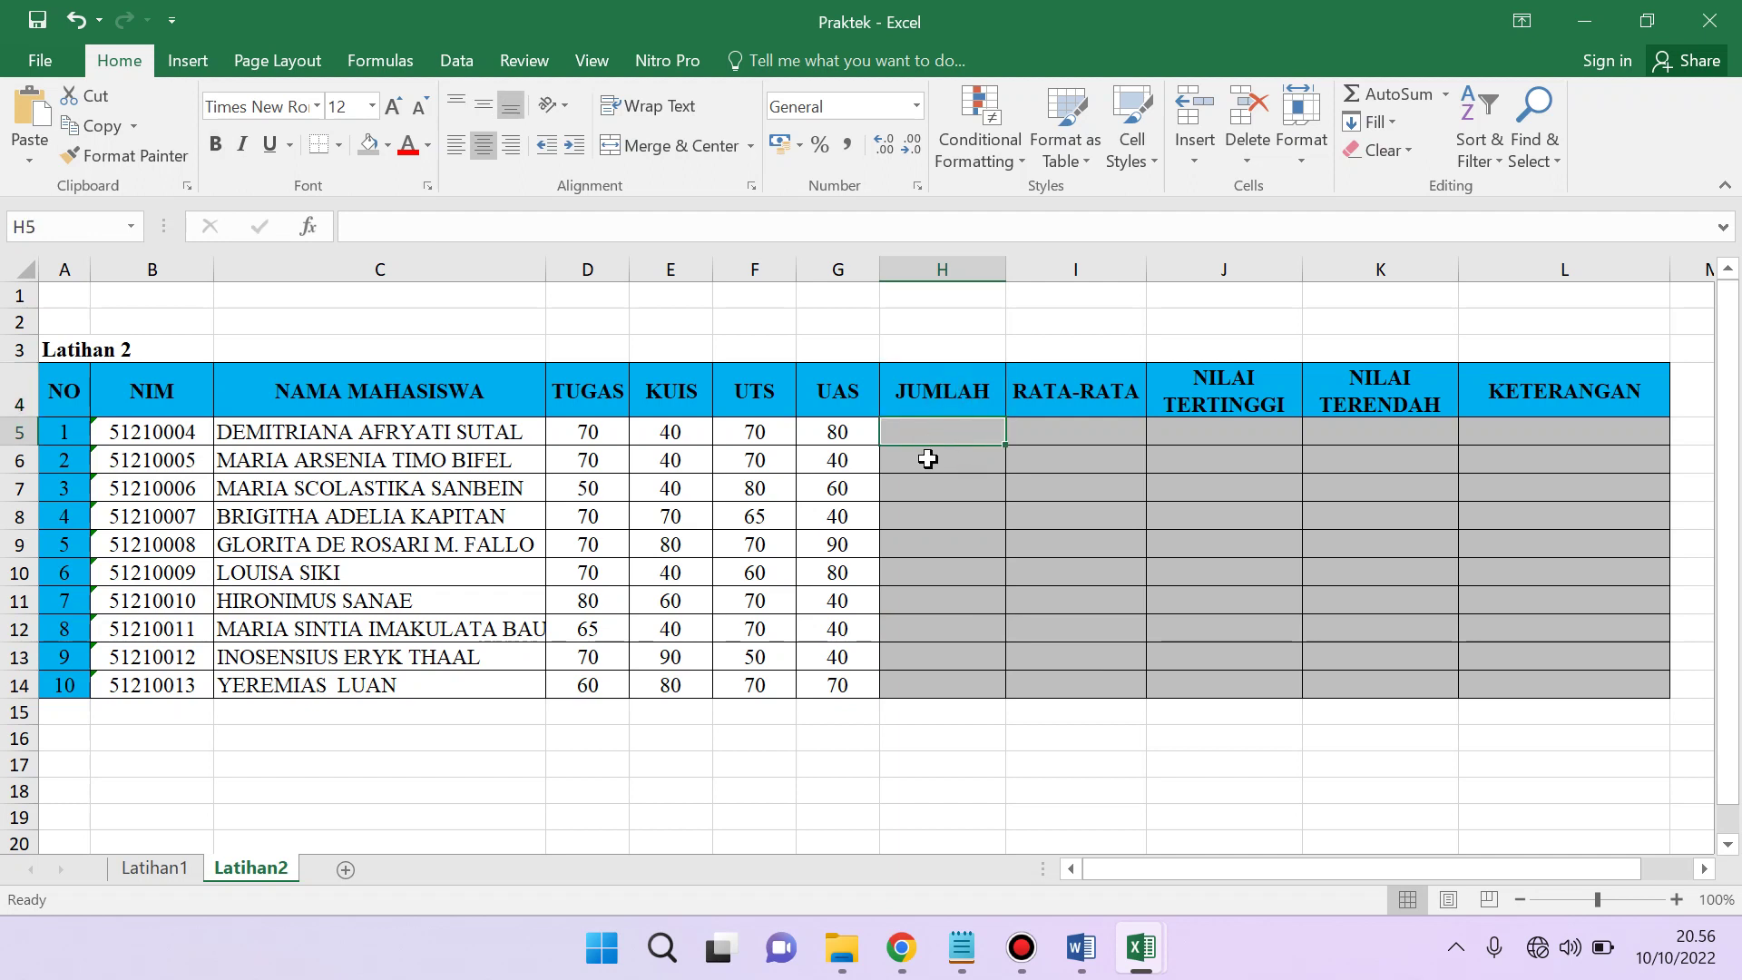
pyautogui.click(1097, 448)
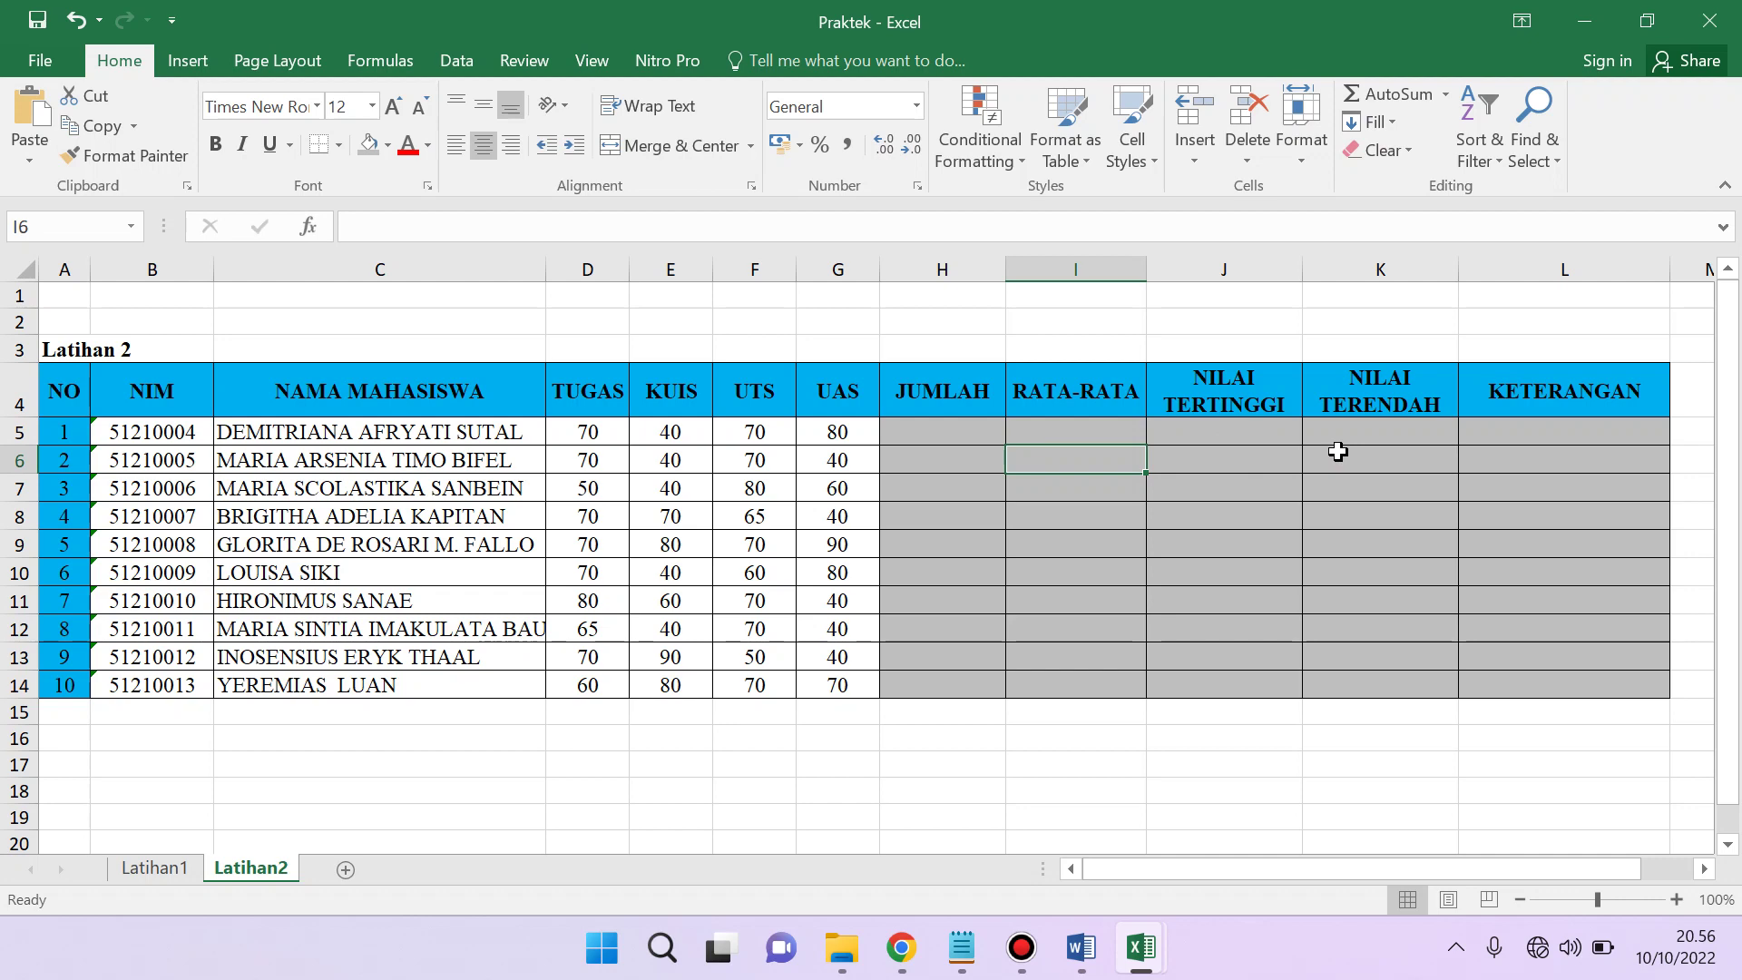
# - Return to the Latihan1 sheet and examine the N. HURUF, N. ANGKA, NILAI BOBOT and KETERANGAN cells for Fisika Dasar 2
pyautogui.click(182, 877)
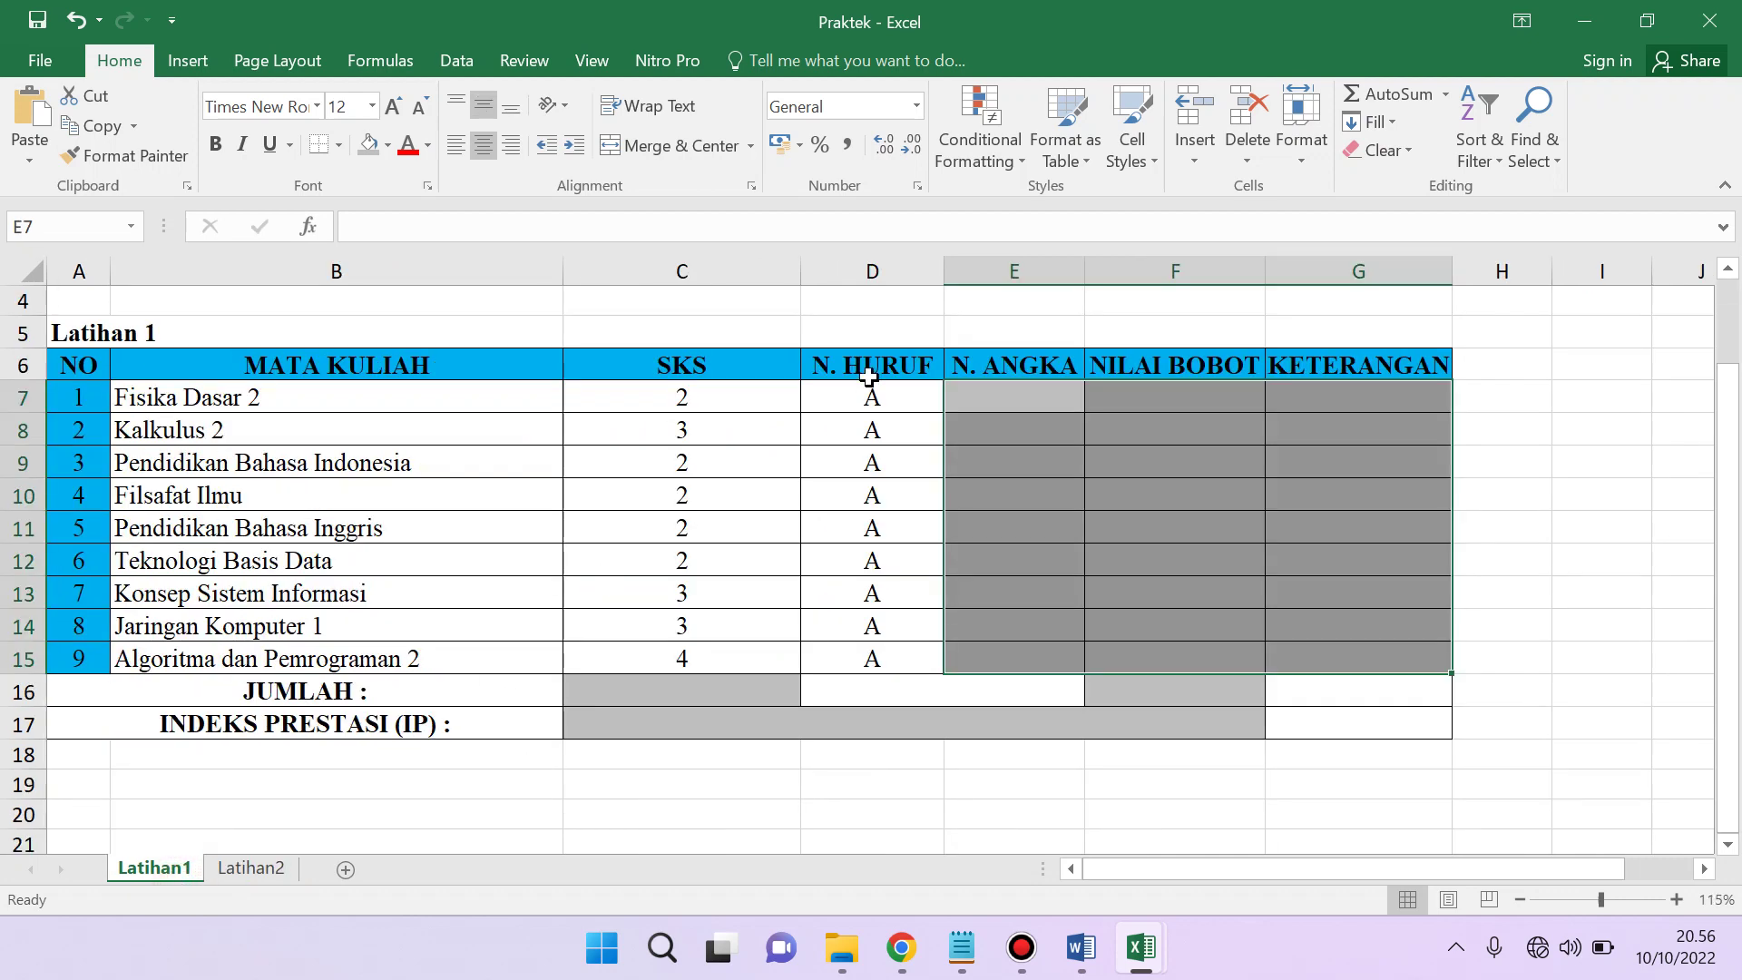
pyautogui.click(1026, 384)
pyautogui.click(1004, 395)
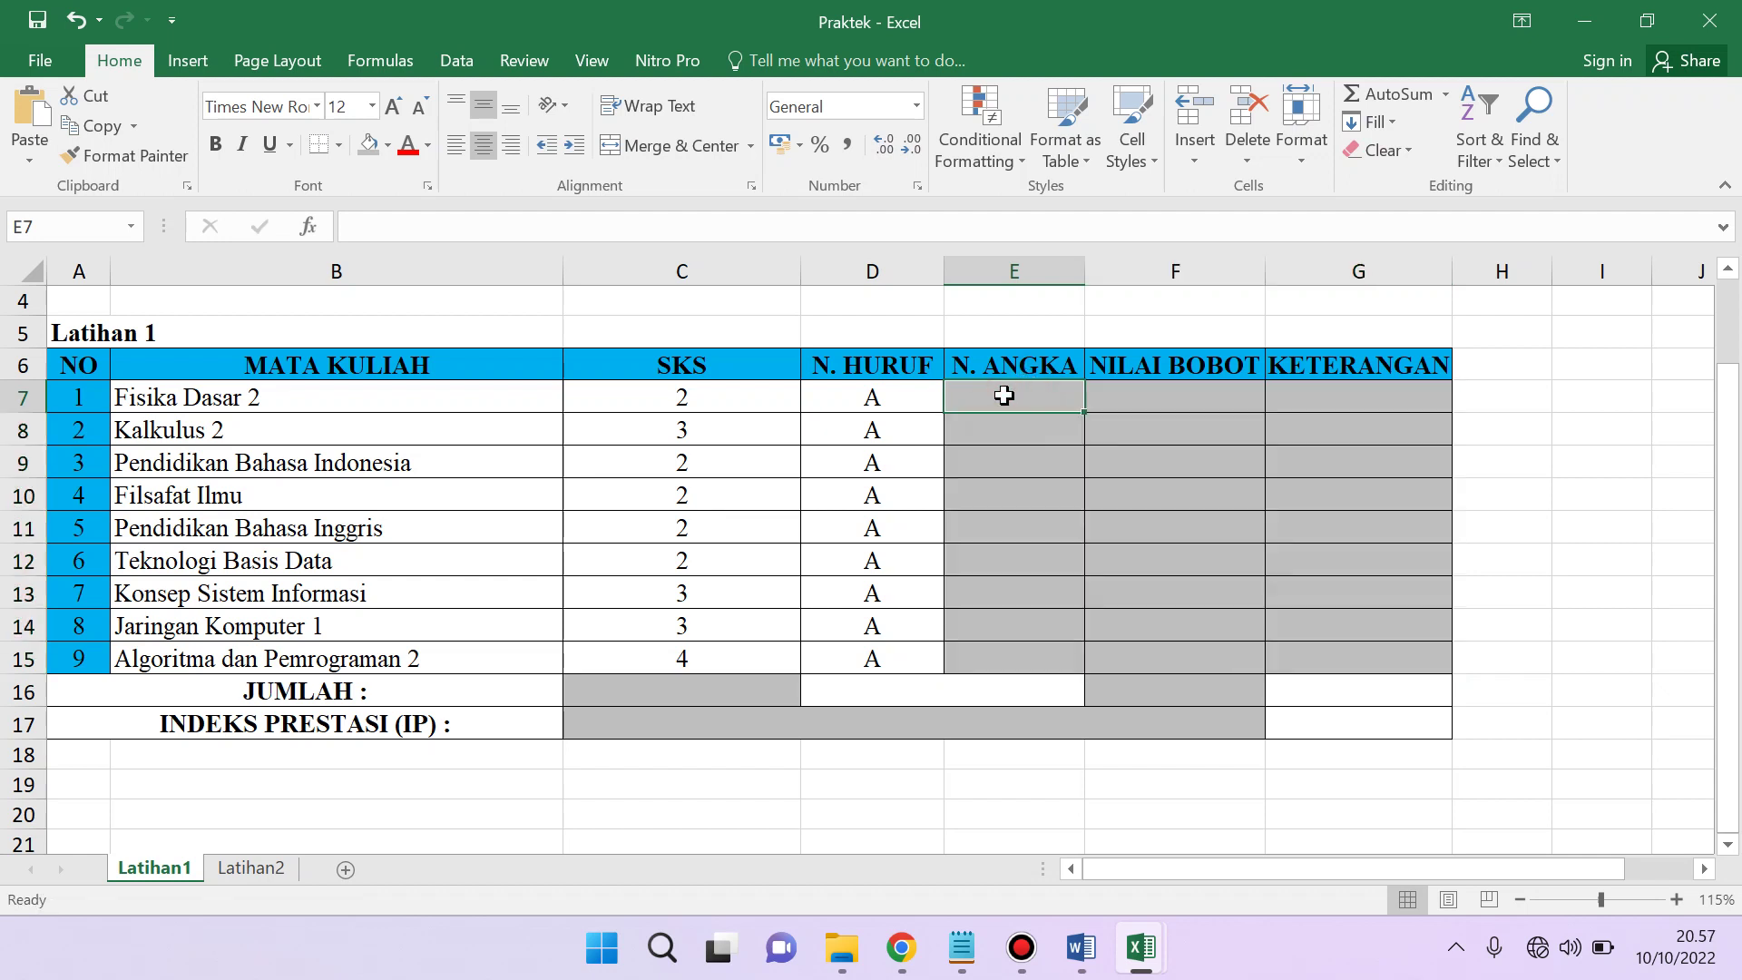
pyautogui.click(871, 397)
pyautogui.click(995, 392)
pyautogui.press('Left')
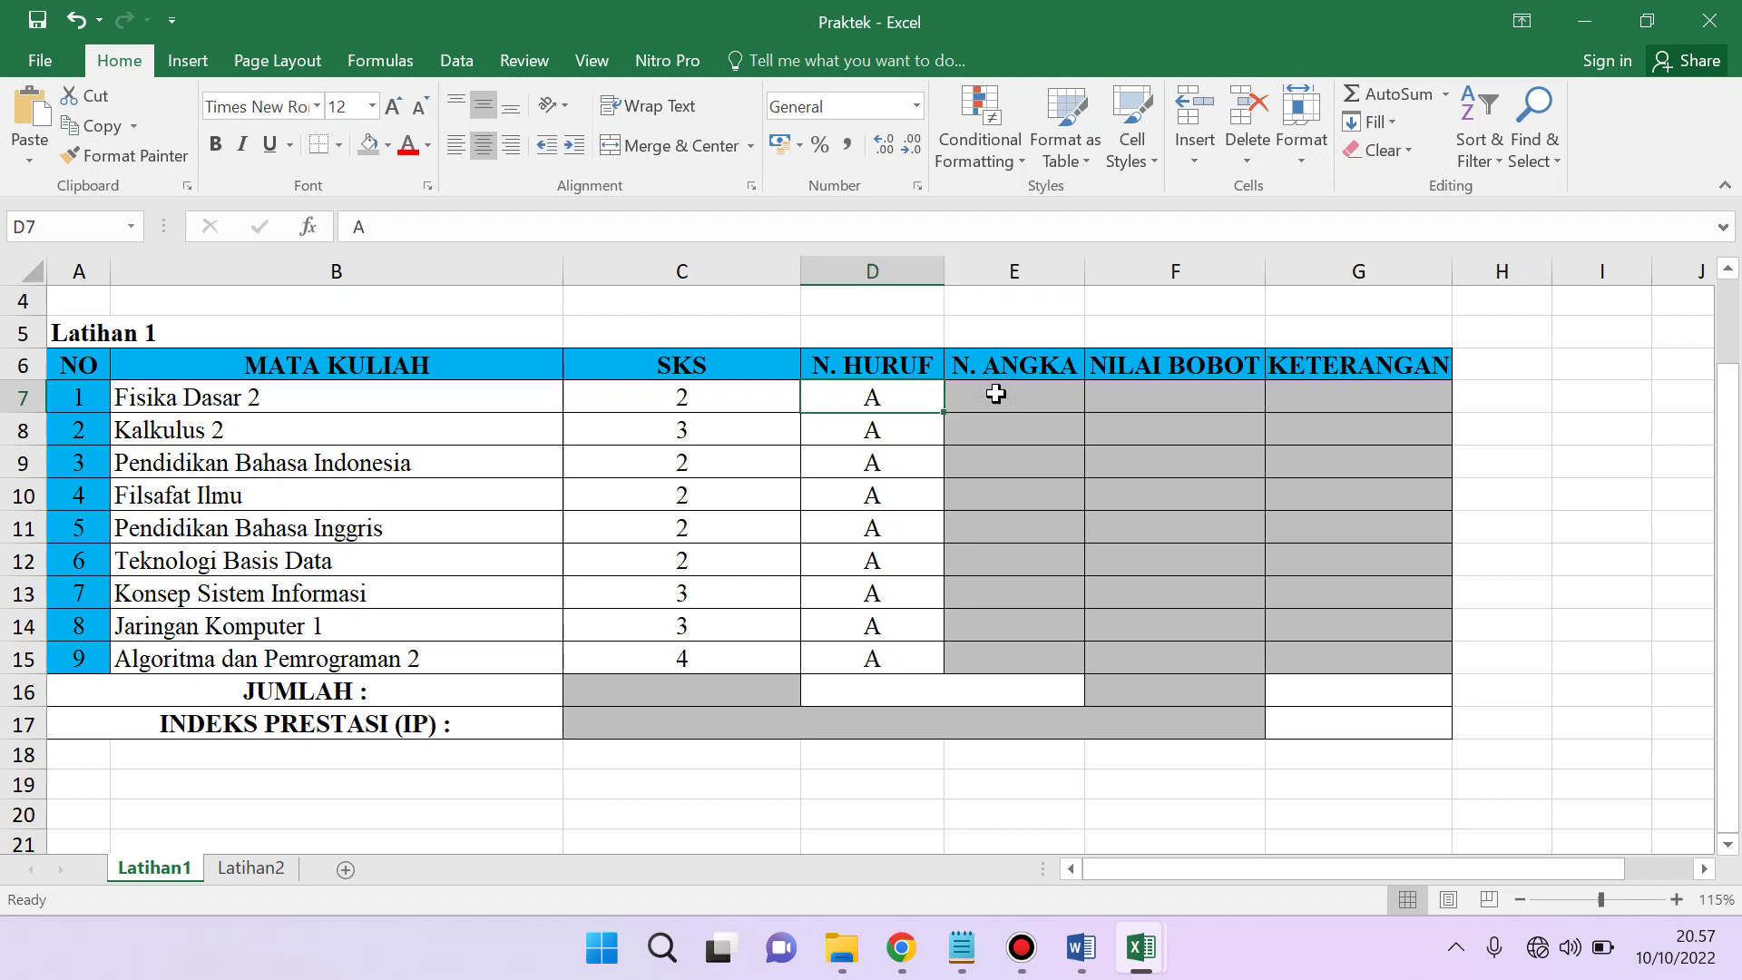
pyautogui.click(986, 399)
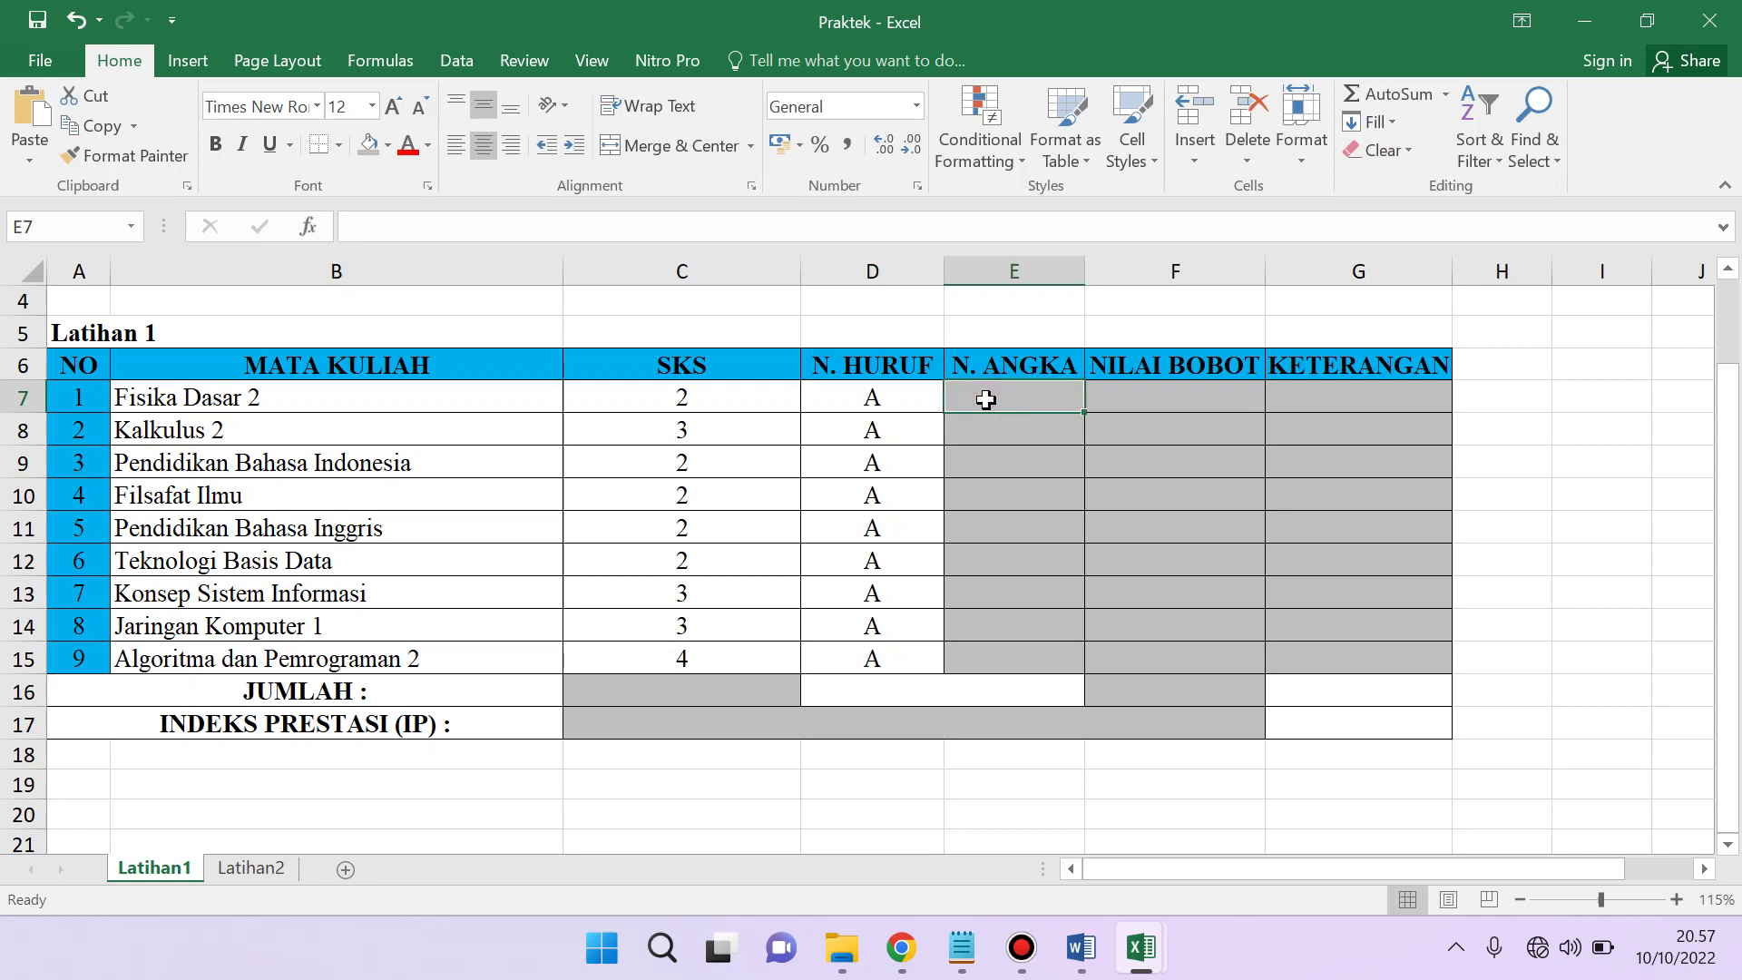
pyautogui.click(1196, 388)
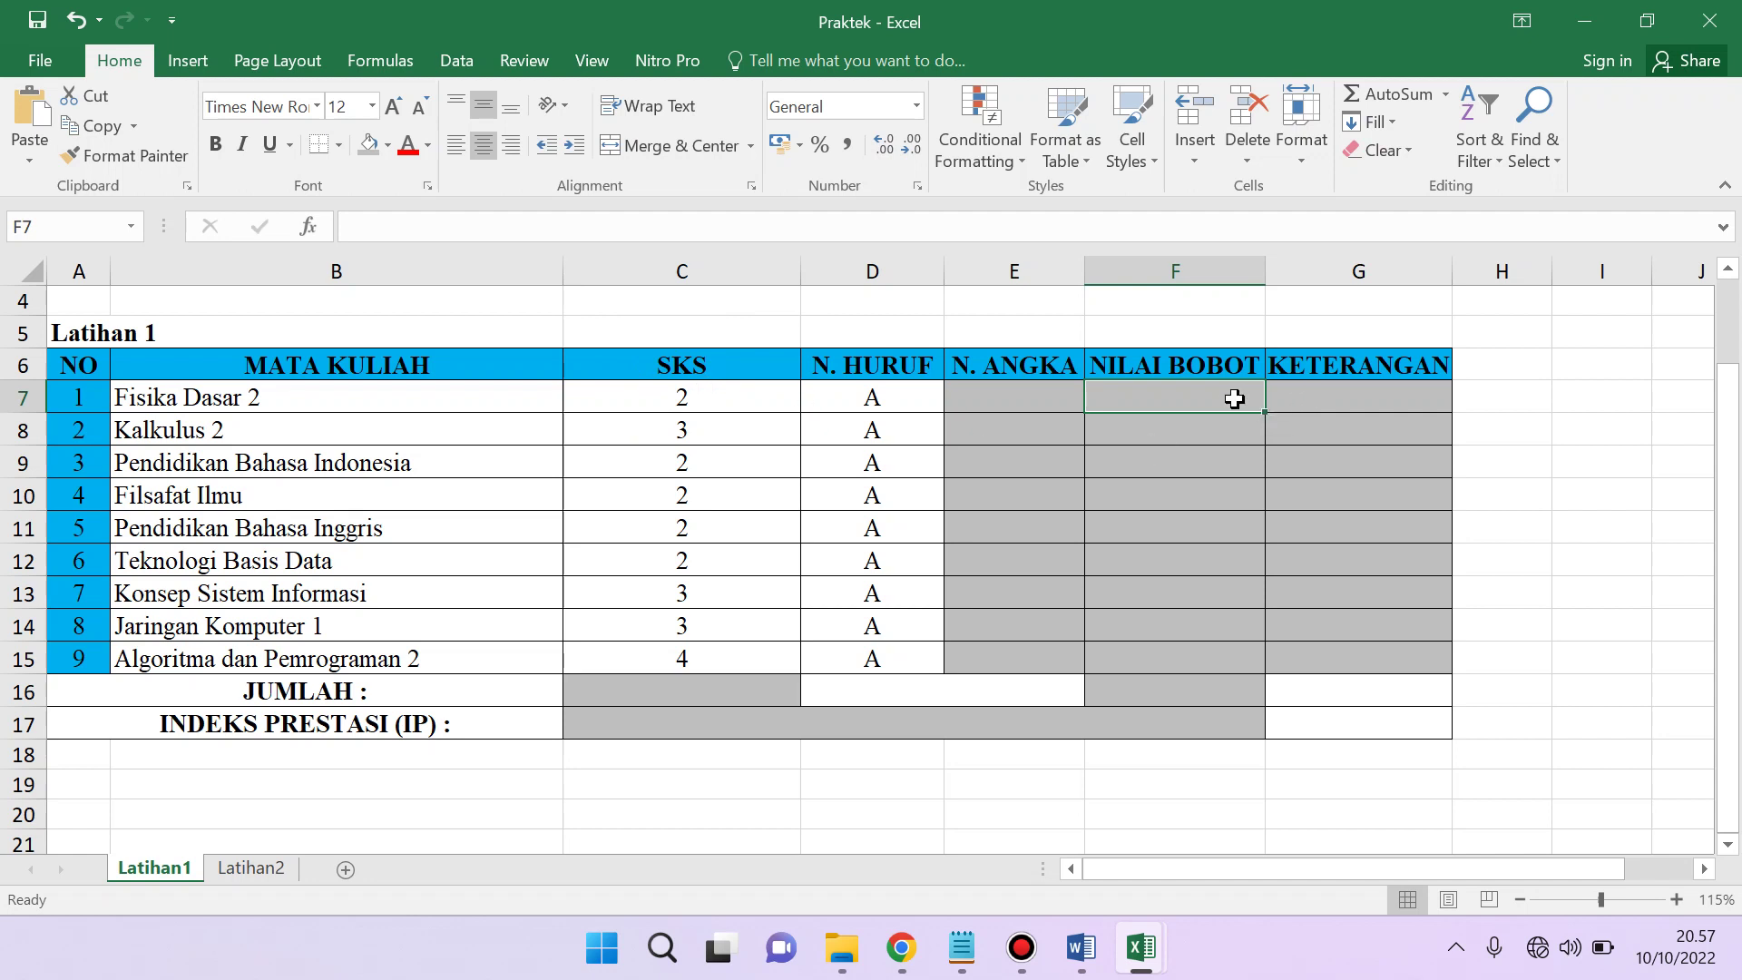
pyautogui.click(1347, 383)
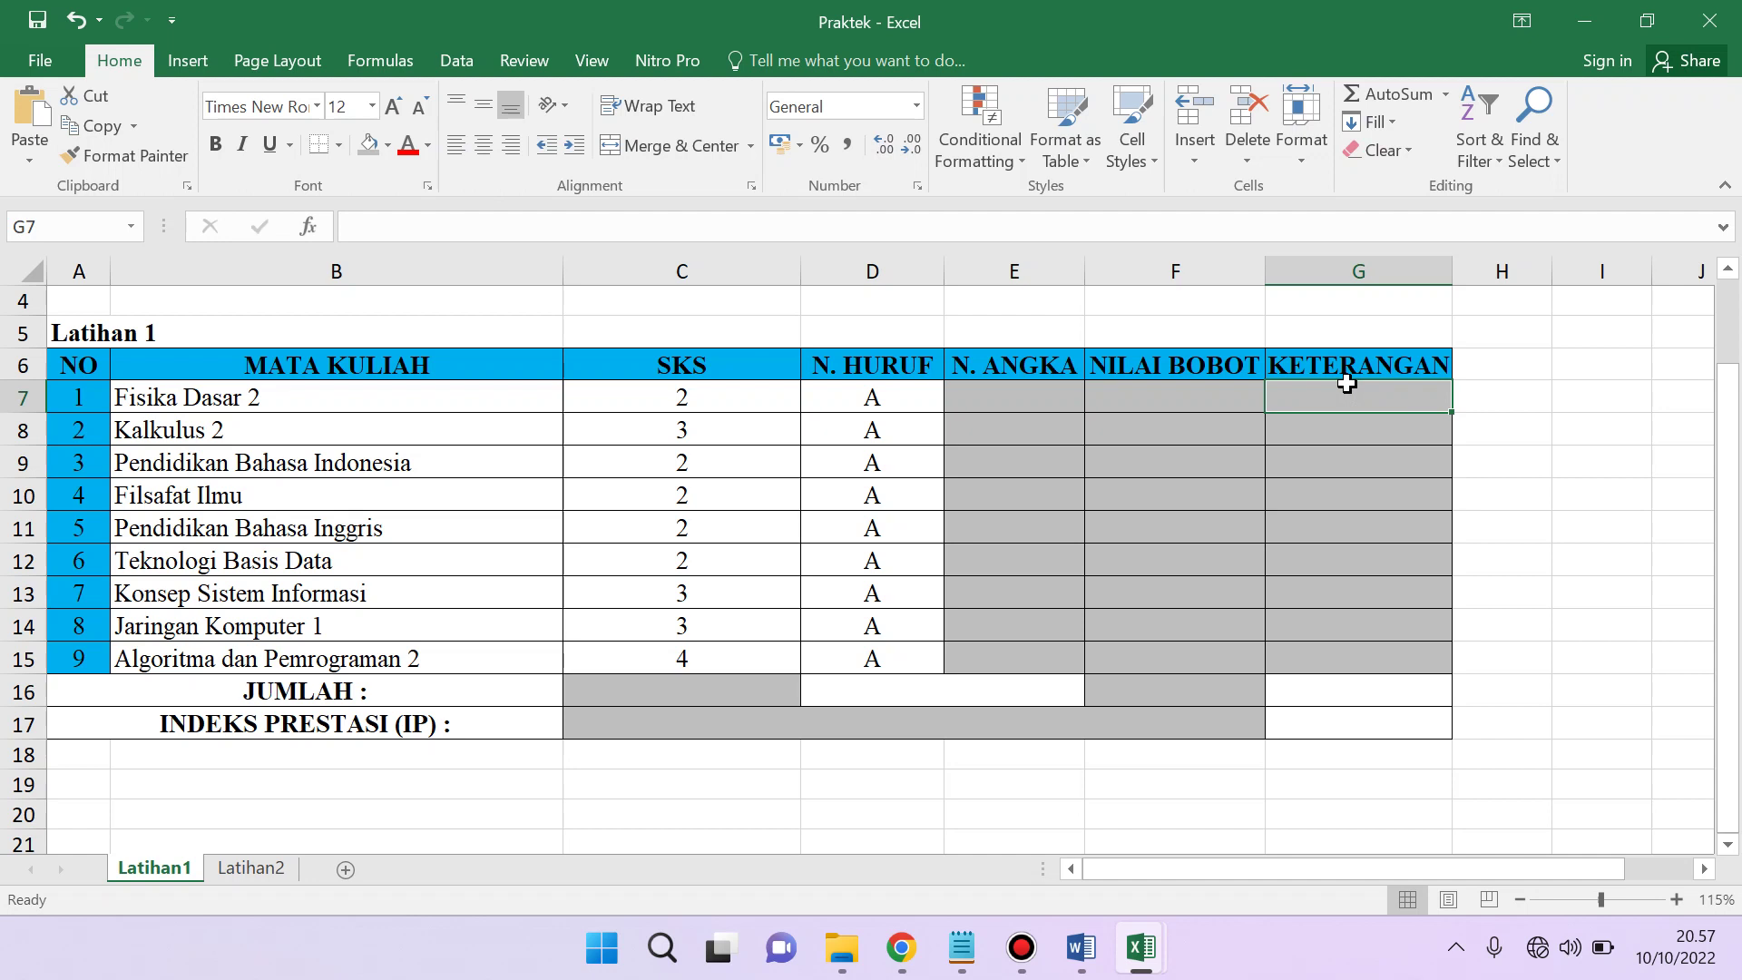
# - Start an IF formula in N. ANGKA cell E7 that refers to the letter grade in D7
pyautogui.click(1048, 392)
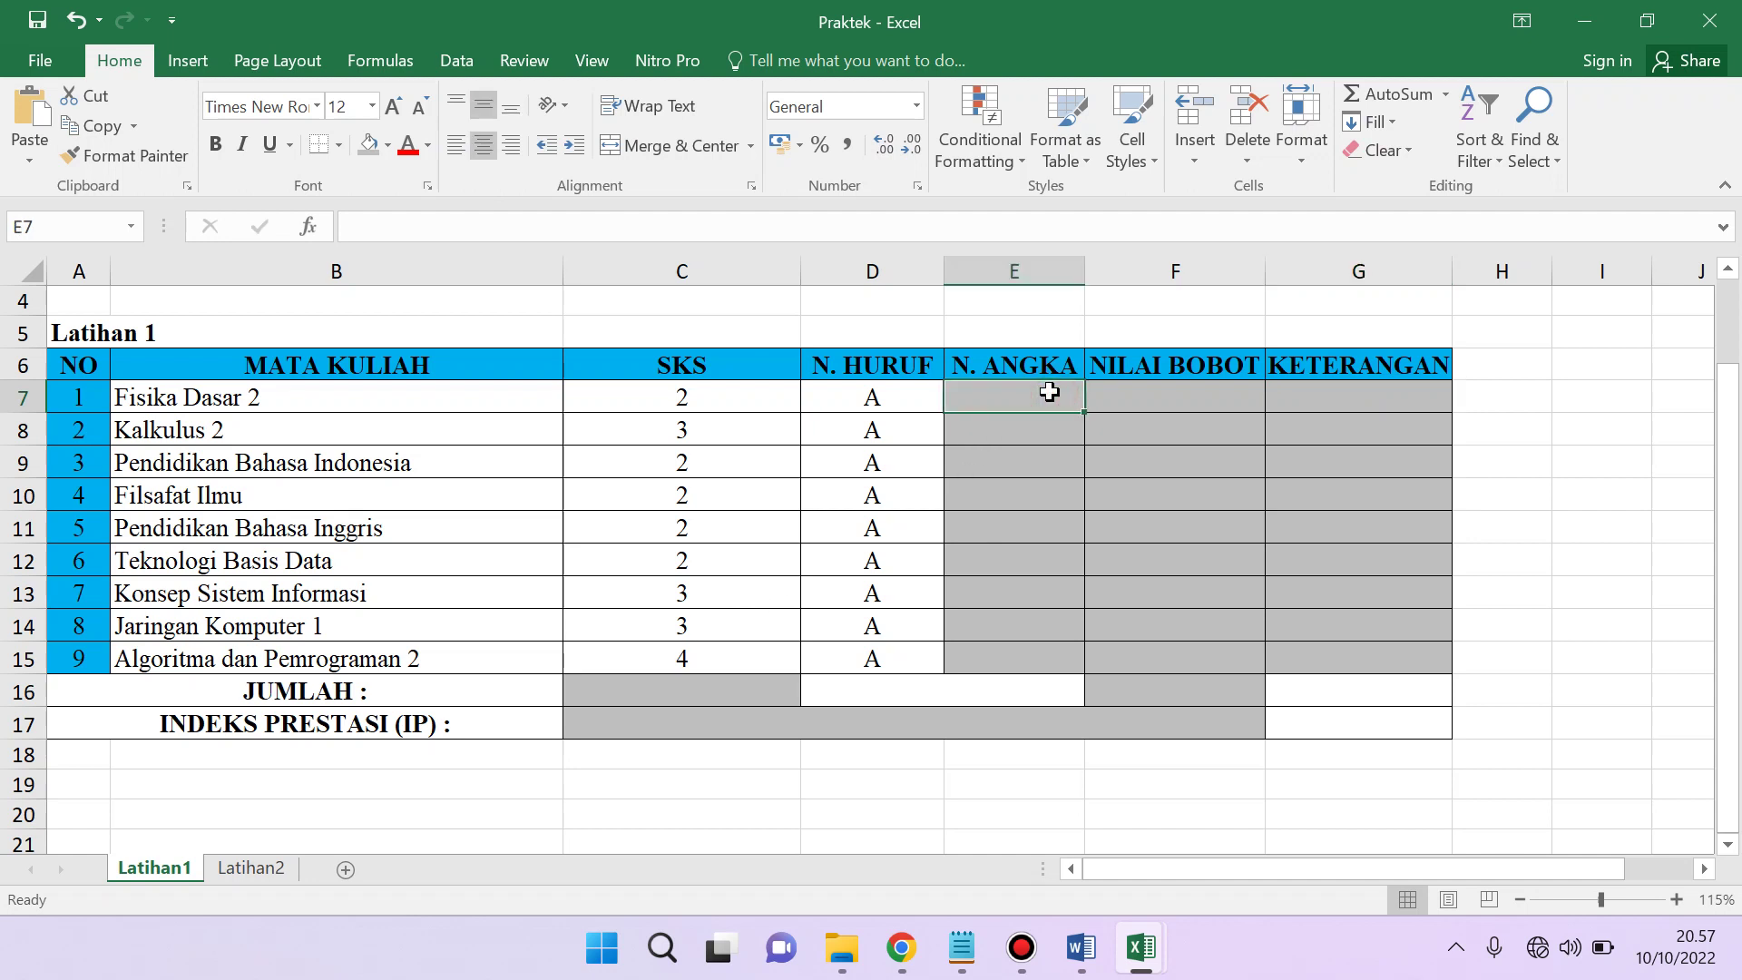
pyautogui.write('=')
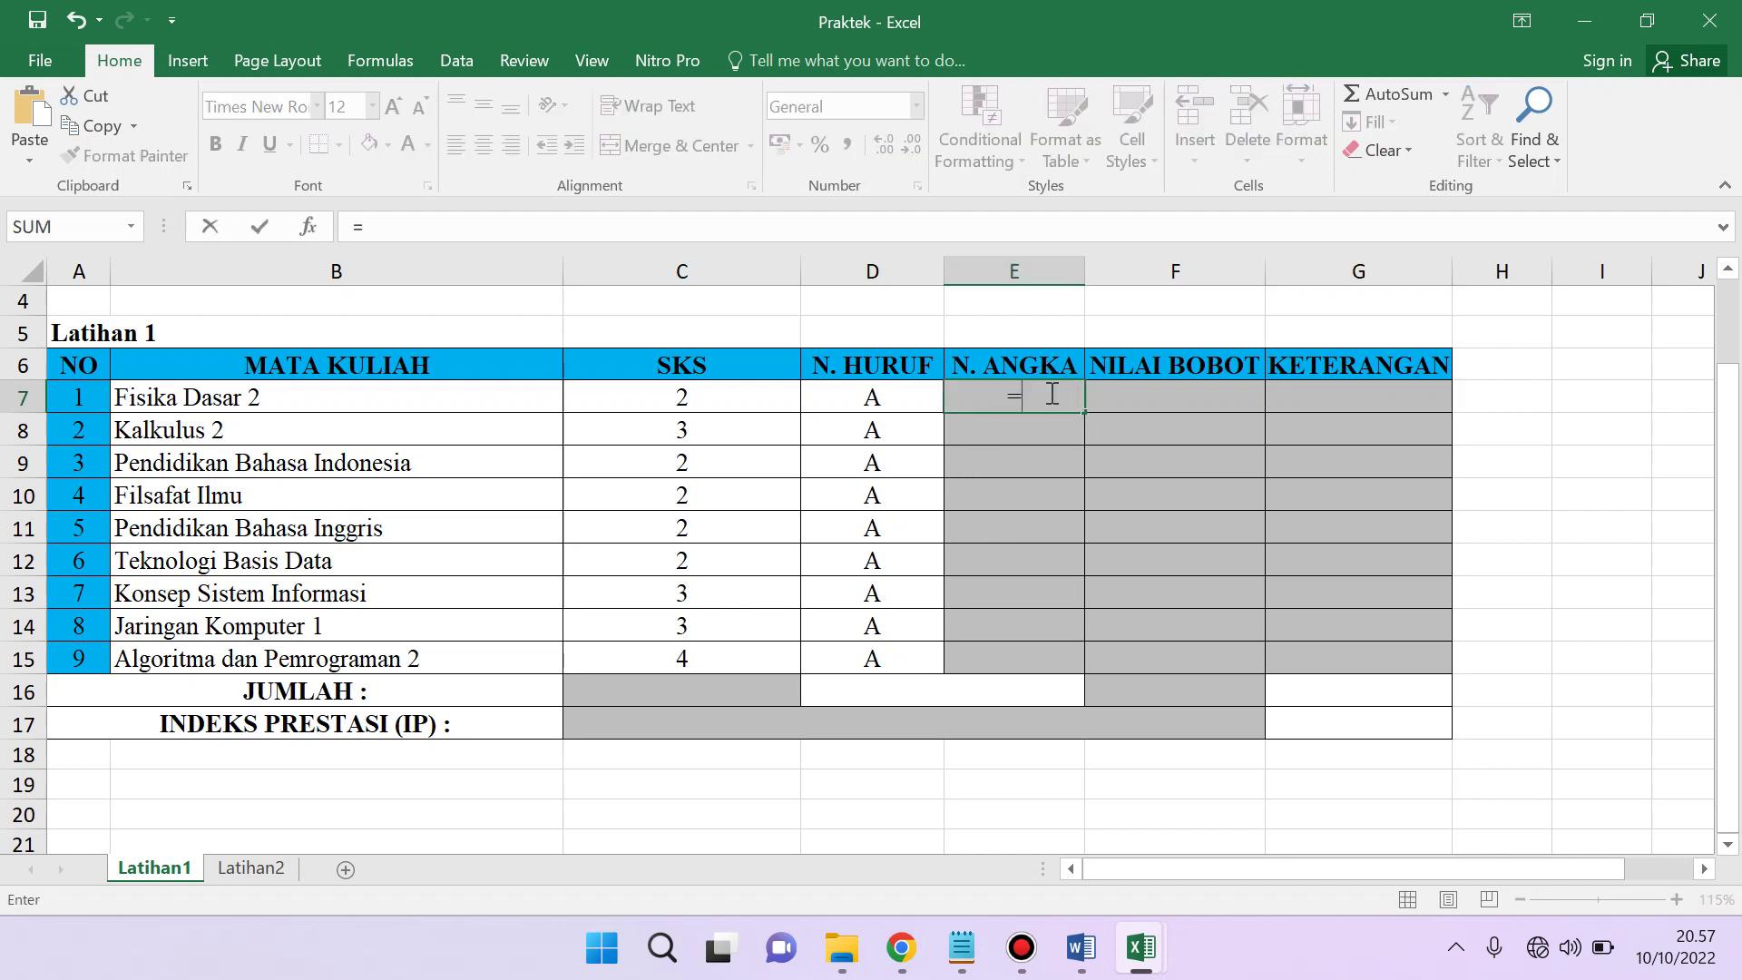
pyautogui.write('IF')
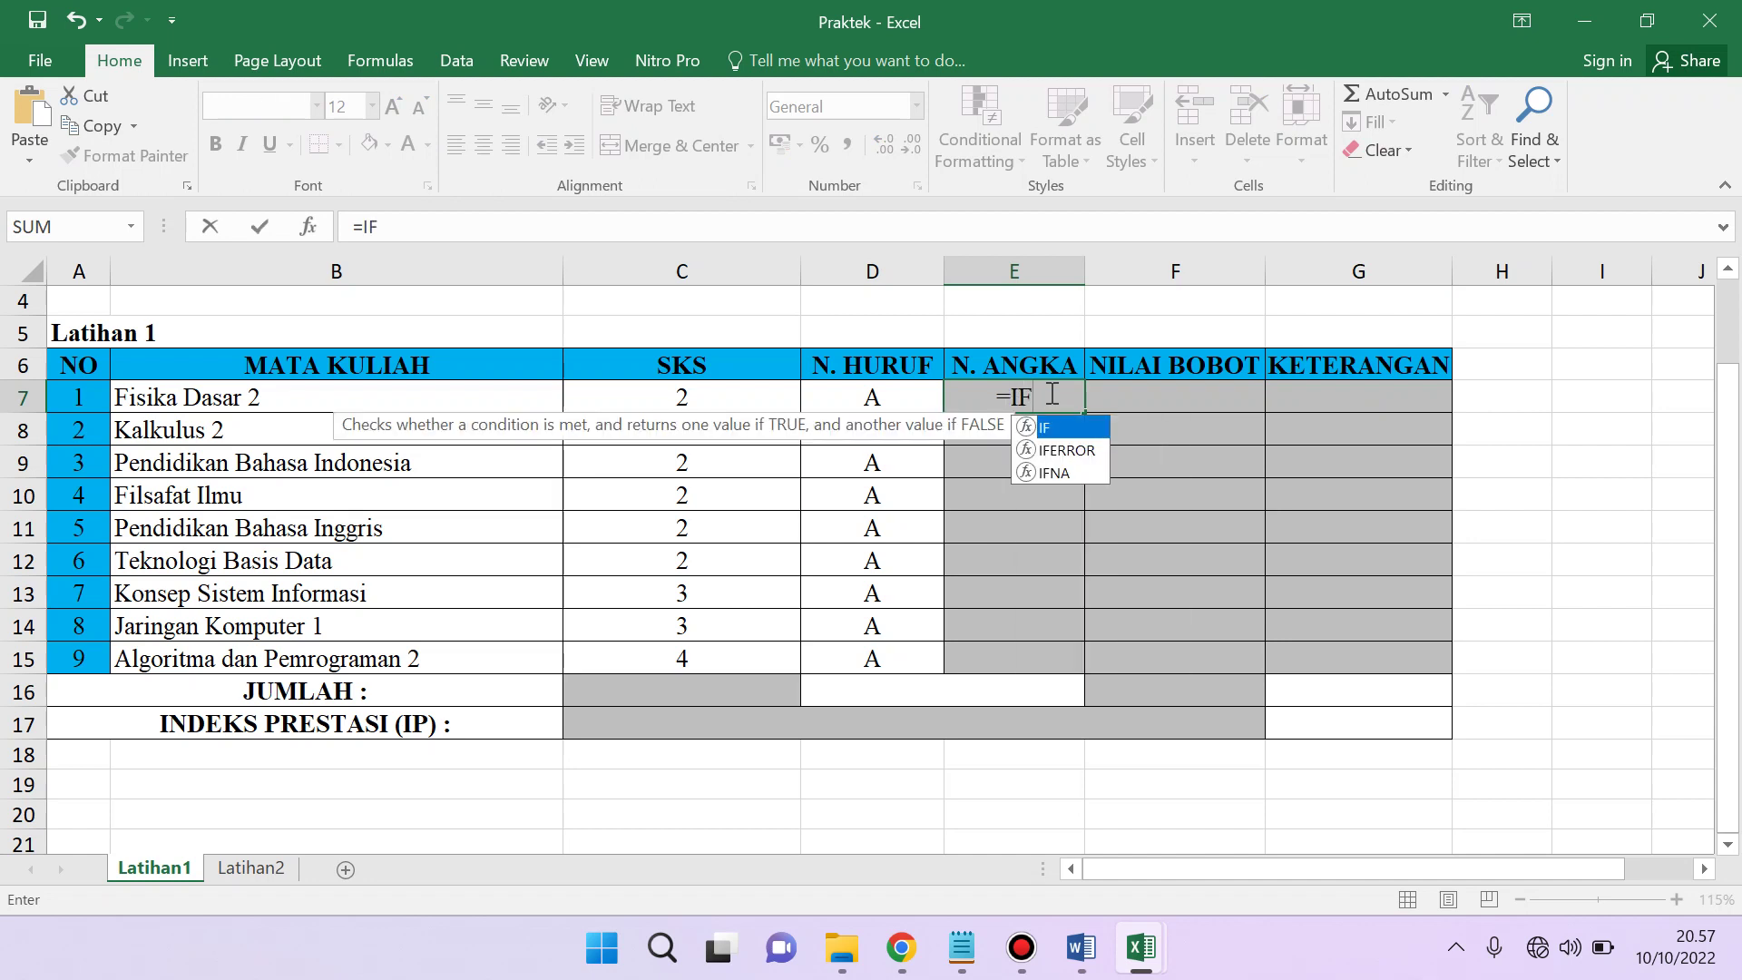
pyautogui.write('(')
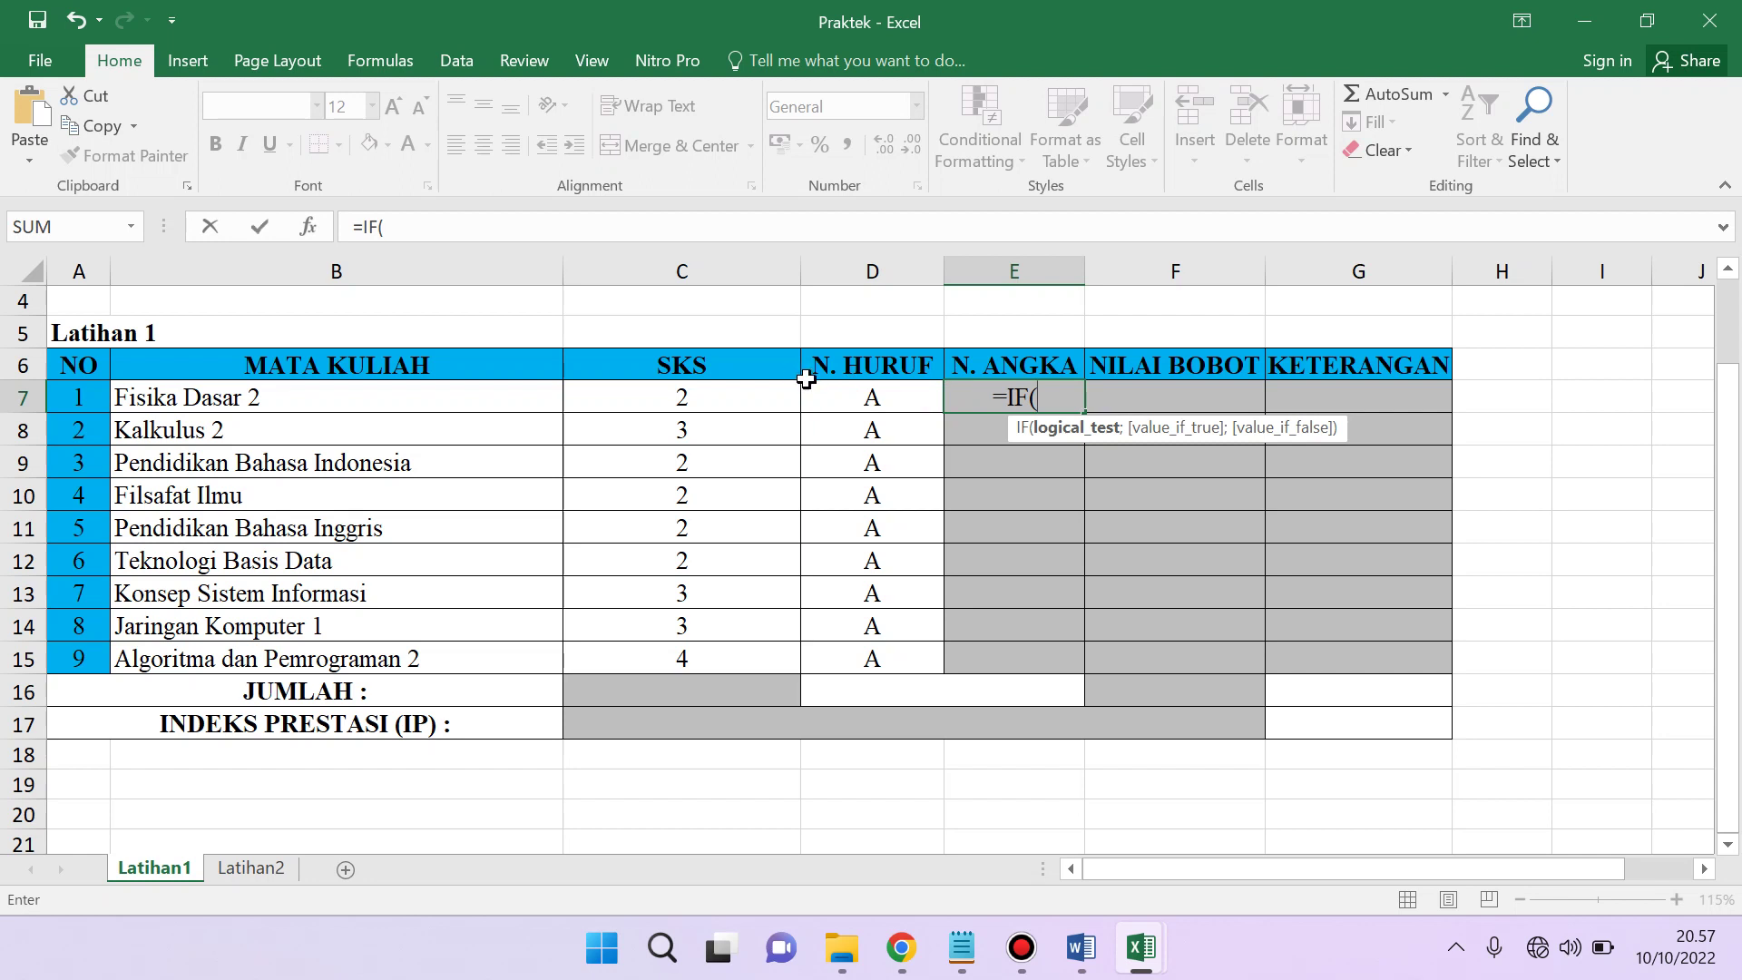
pyautogui.click(878, 405)
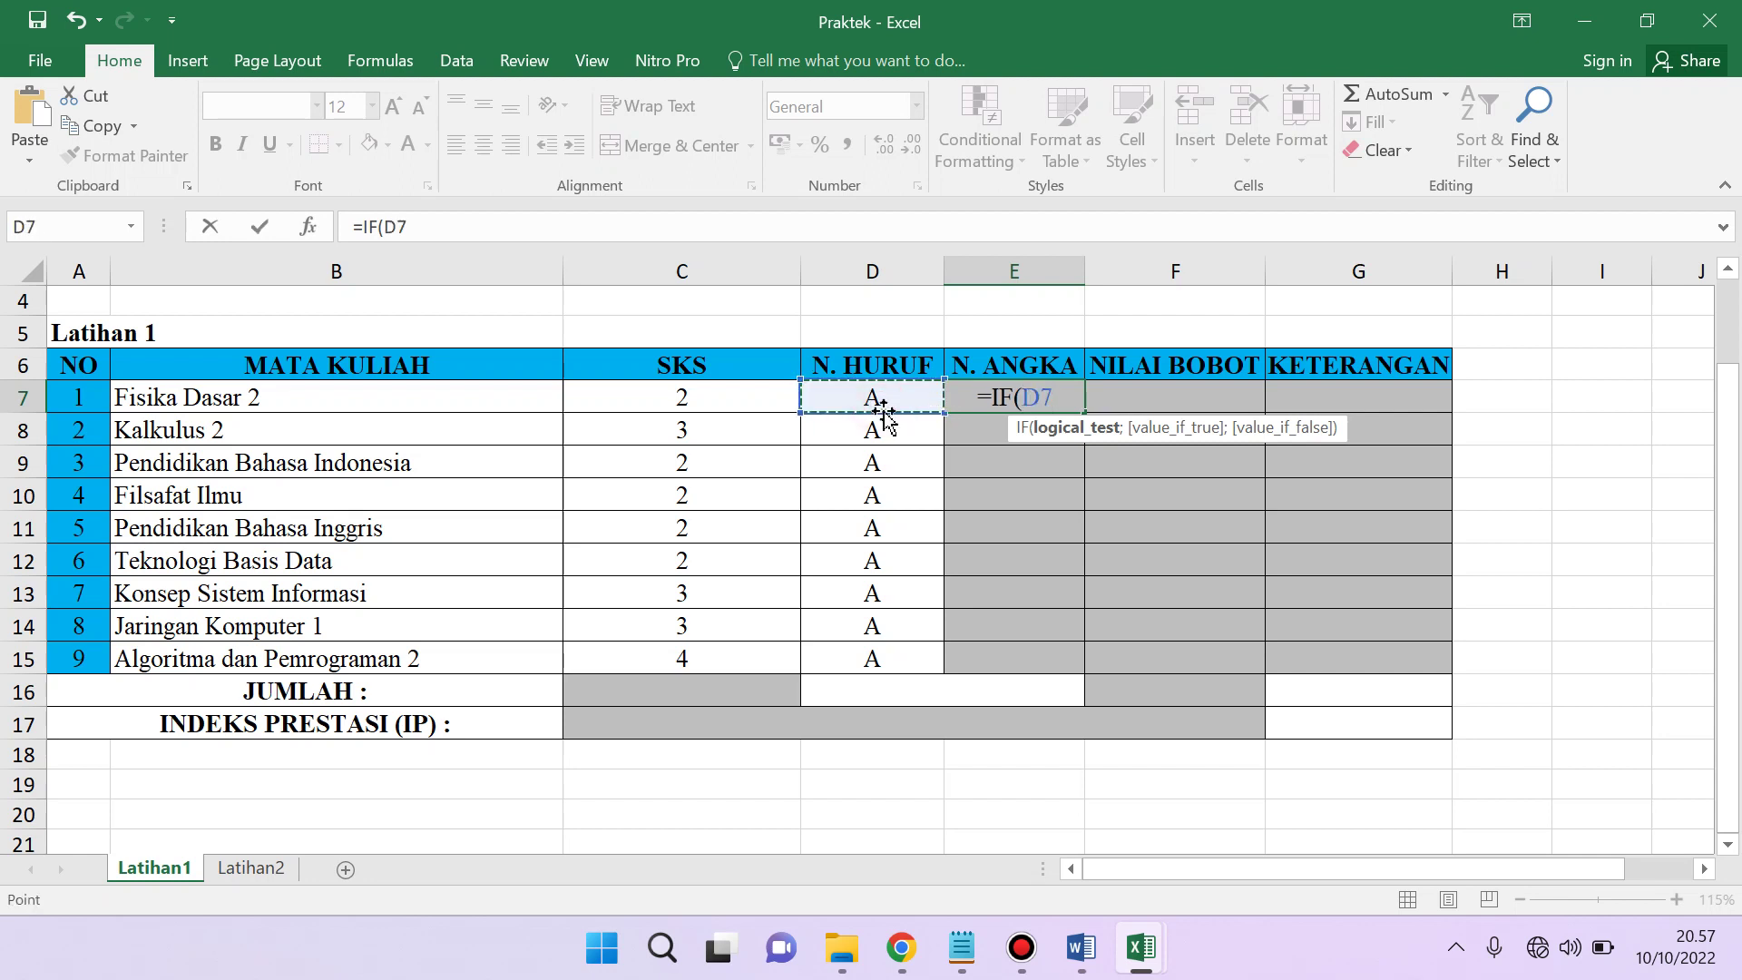
pyautogui.click(841, 436)
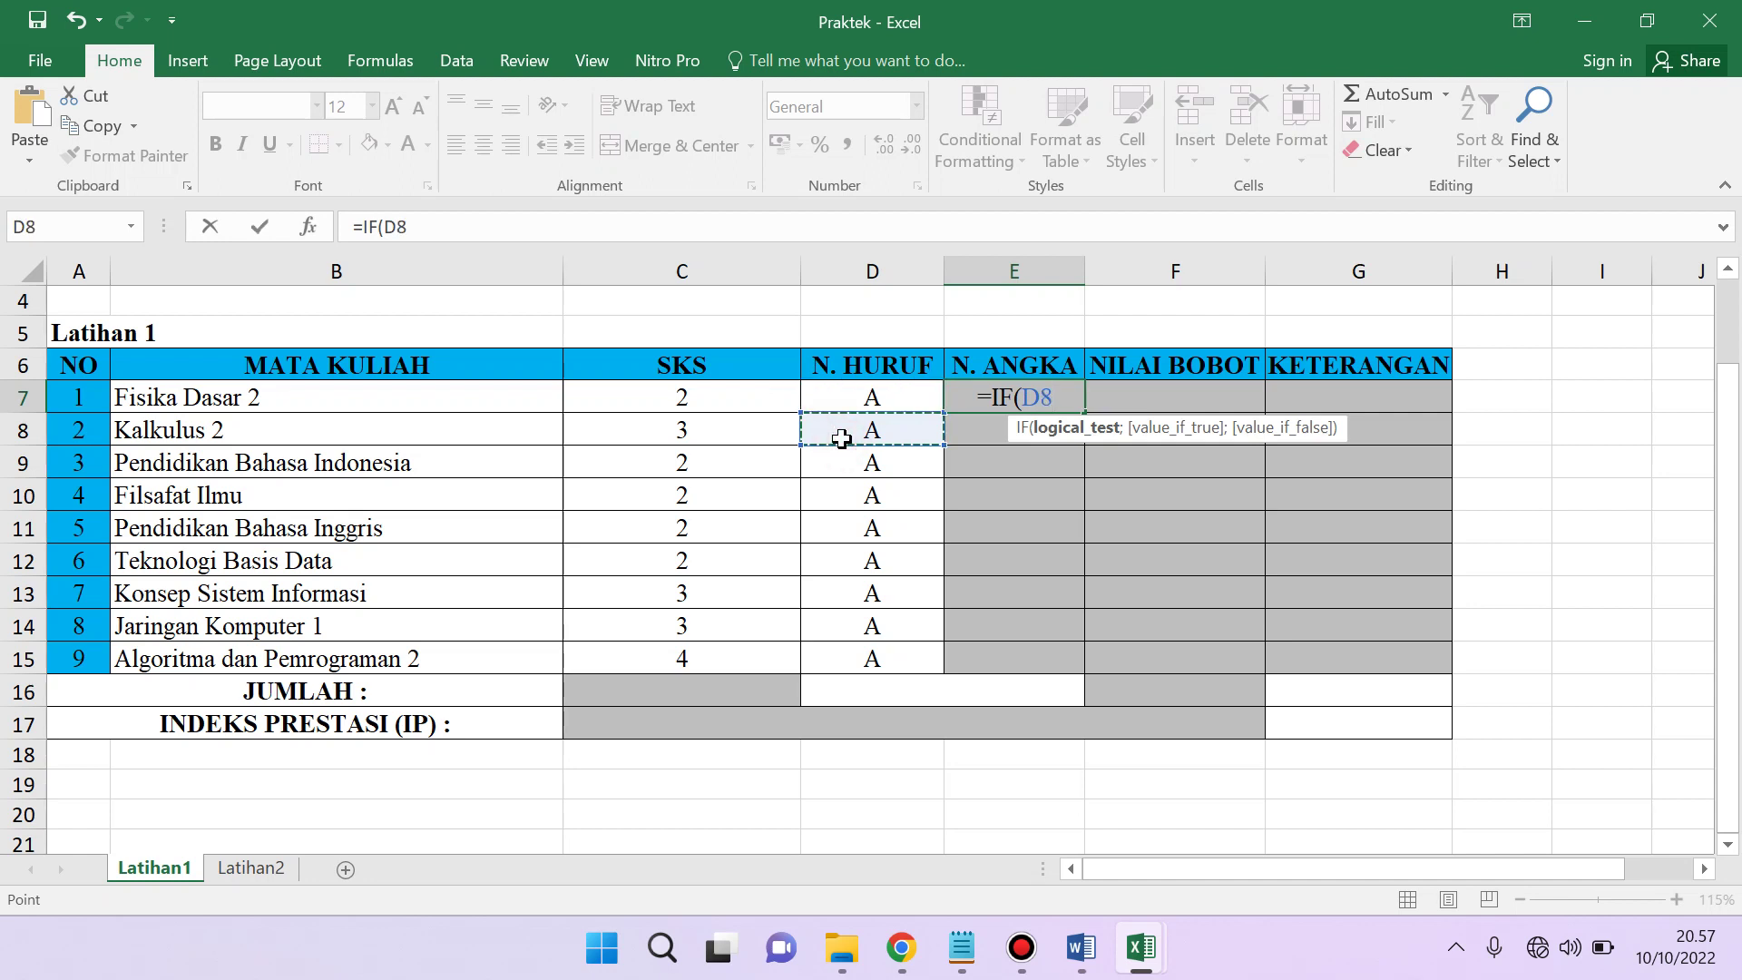
pyautogui.click(879, 397)
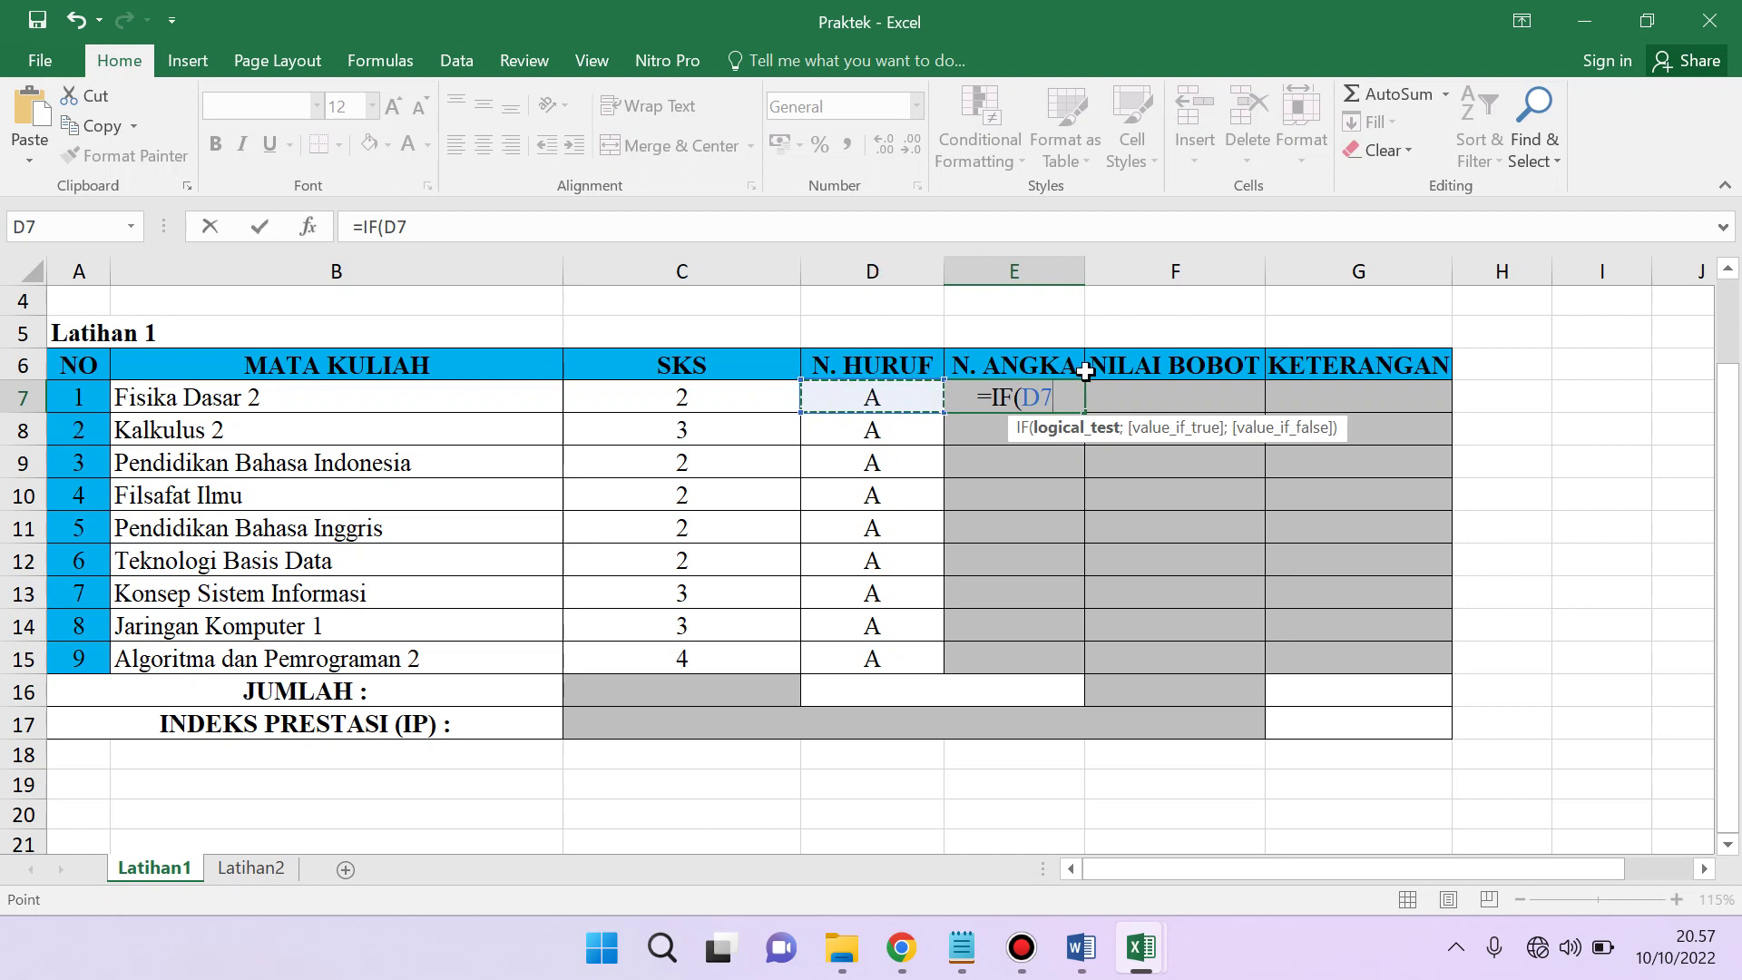
# - Continue the E7 formula by testing D7 against "A" and returning 4 if true, so it reads =IF(D7="A";4;
pyautogui.write('=')
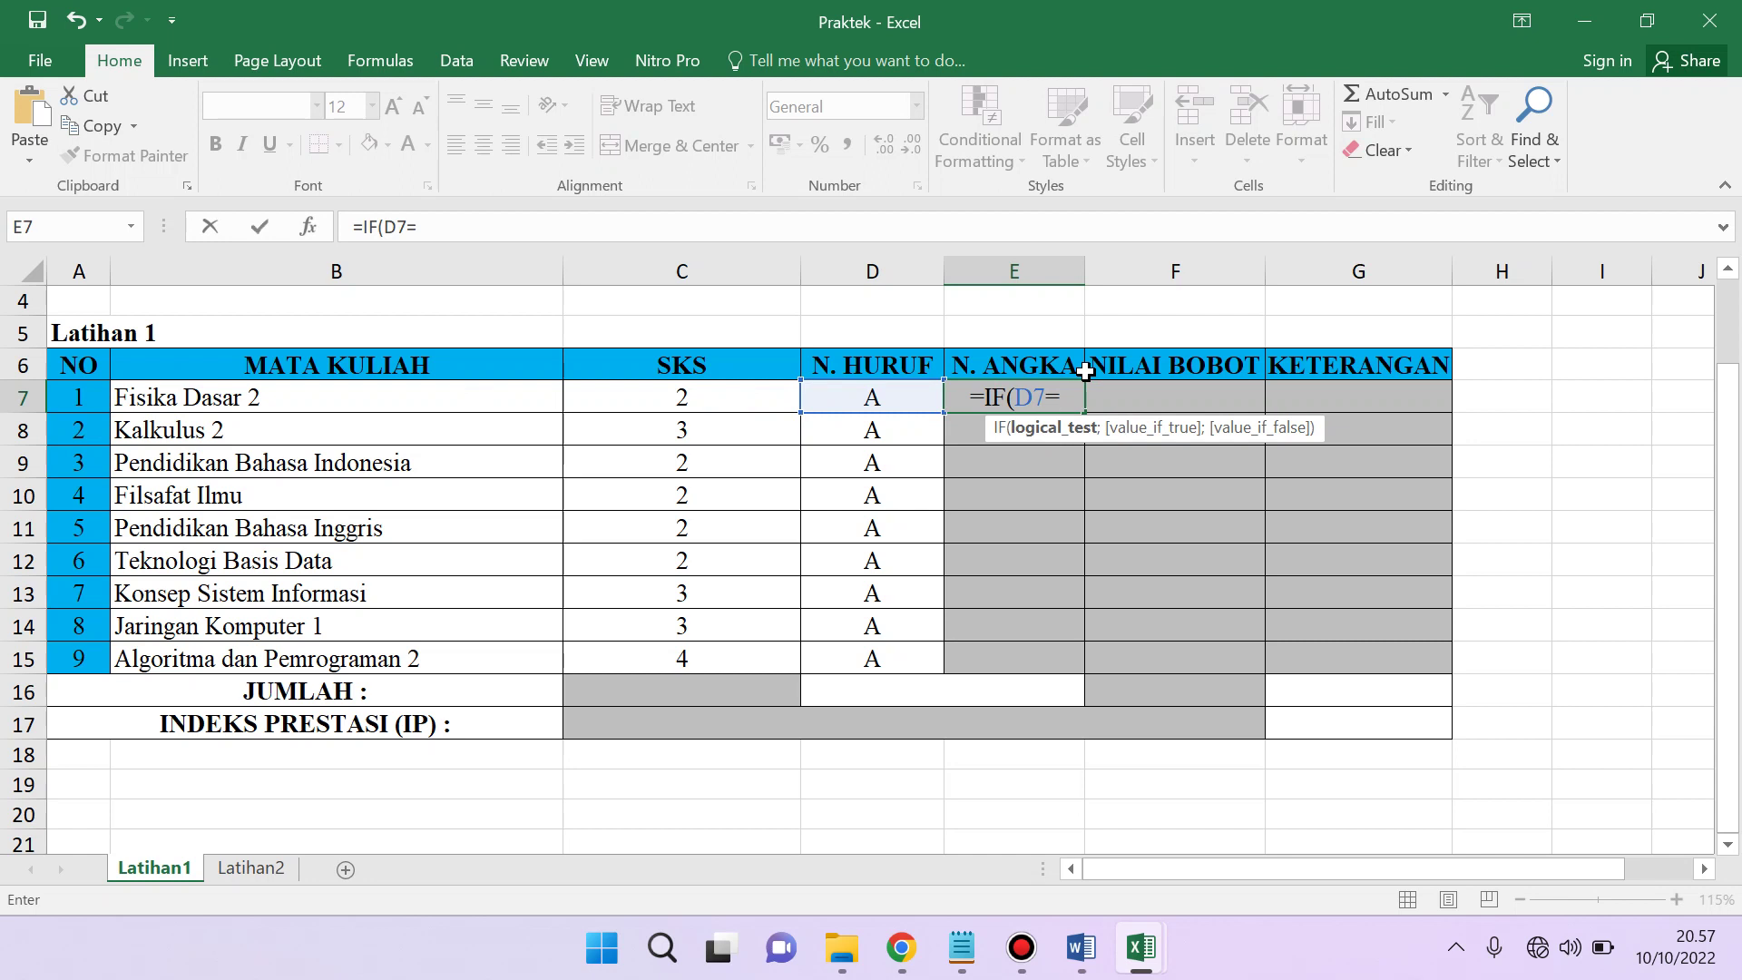
pyautogui.write('"')
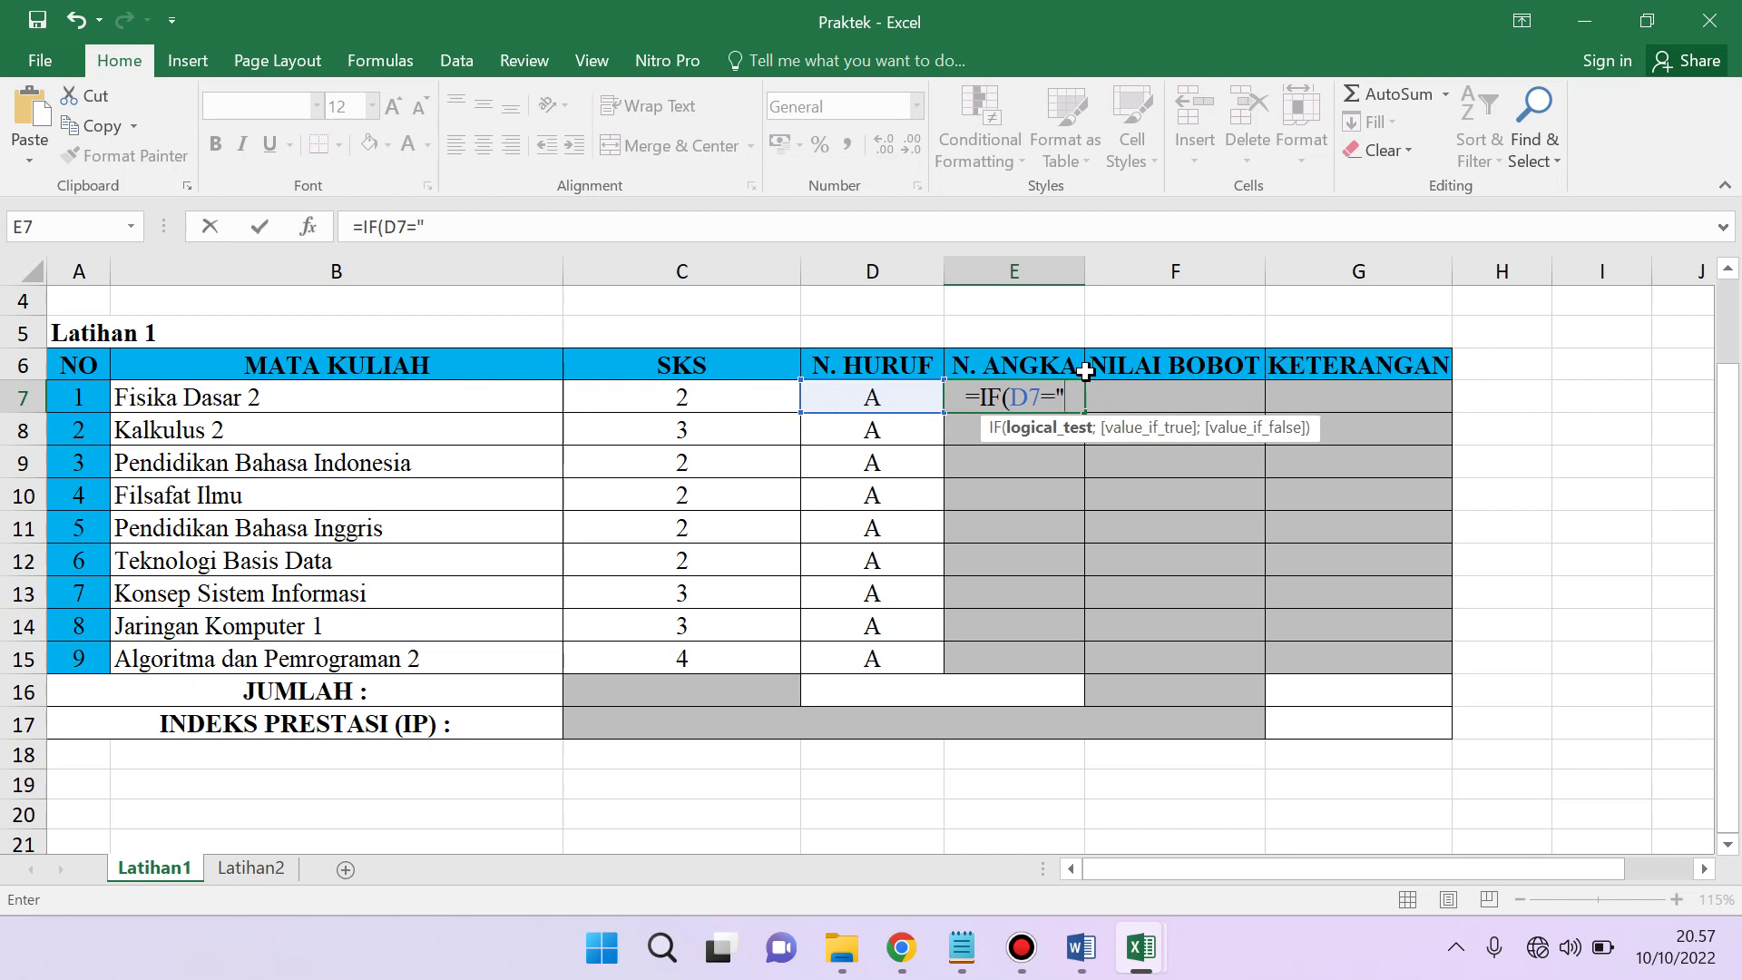
pyautogui.write('a')
pyautogui.press('BackSpace')
pyautogui.write('A')
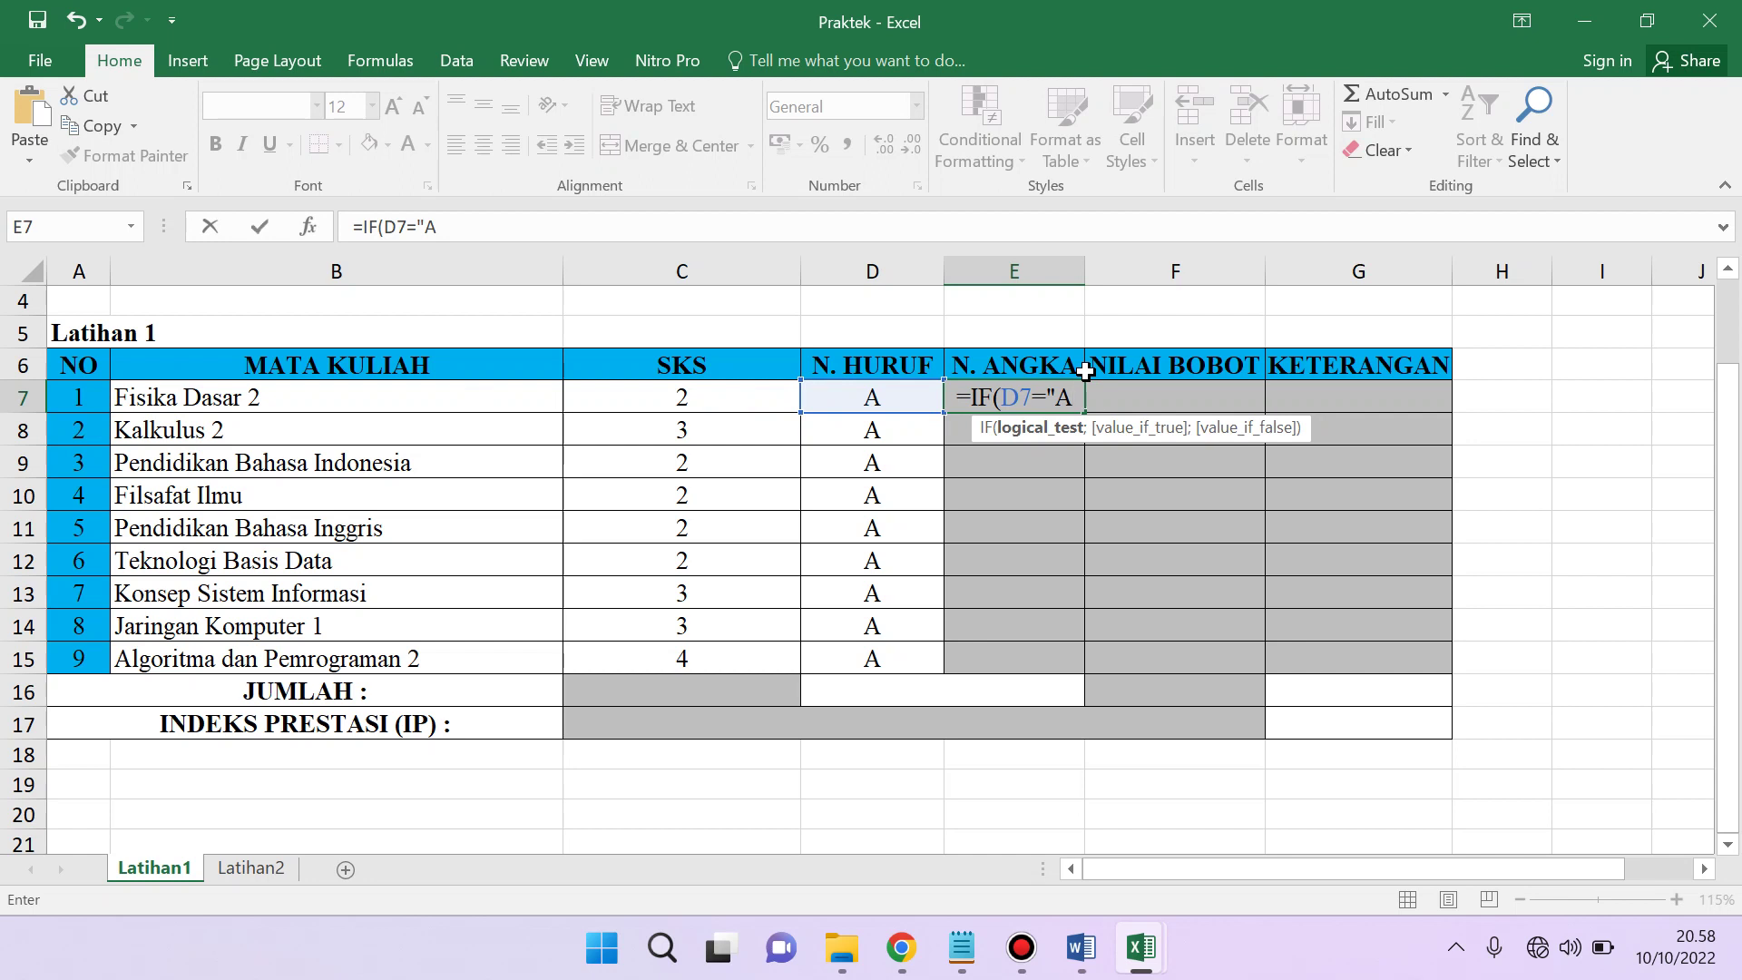
pyautogui.write('"')
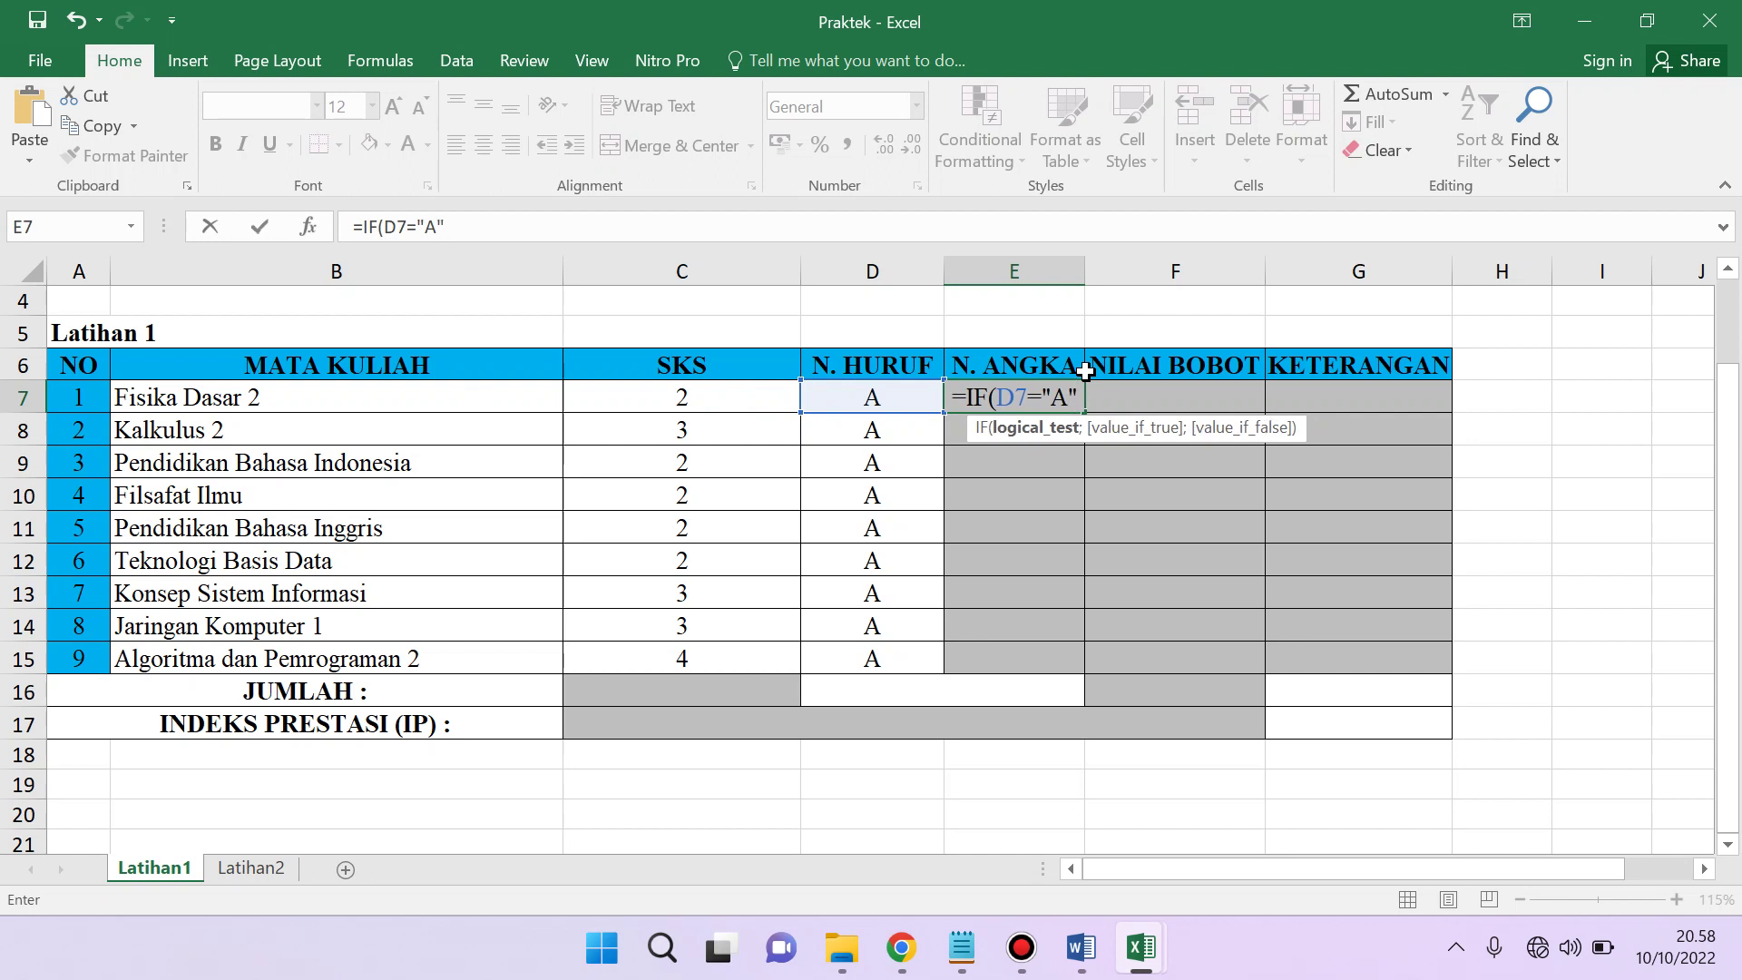
pyautogui.write(';')
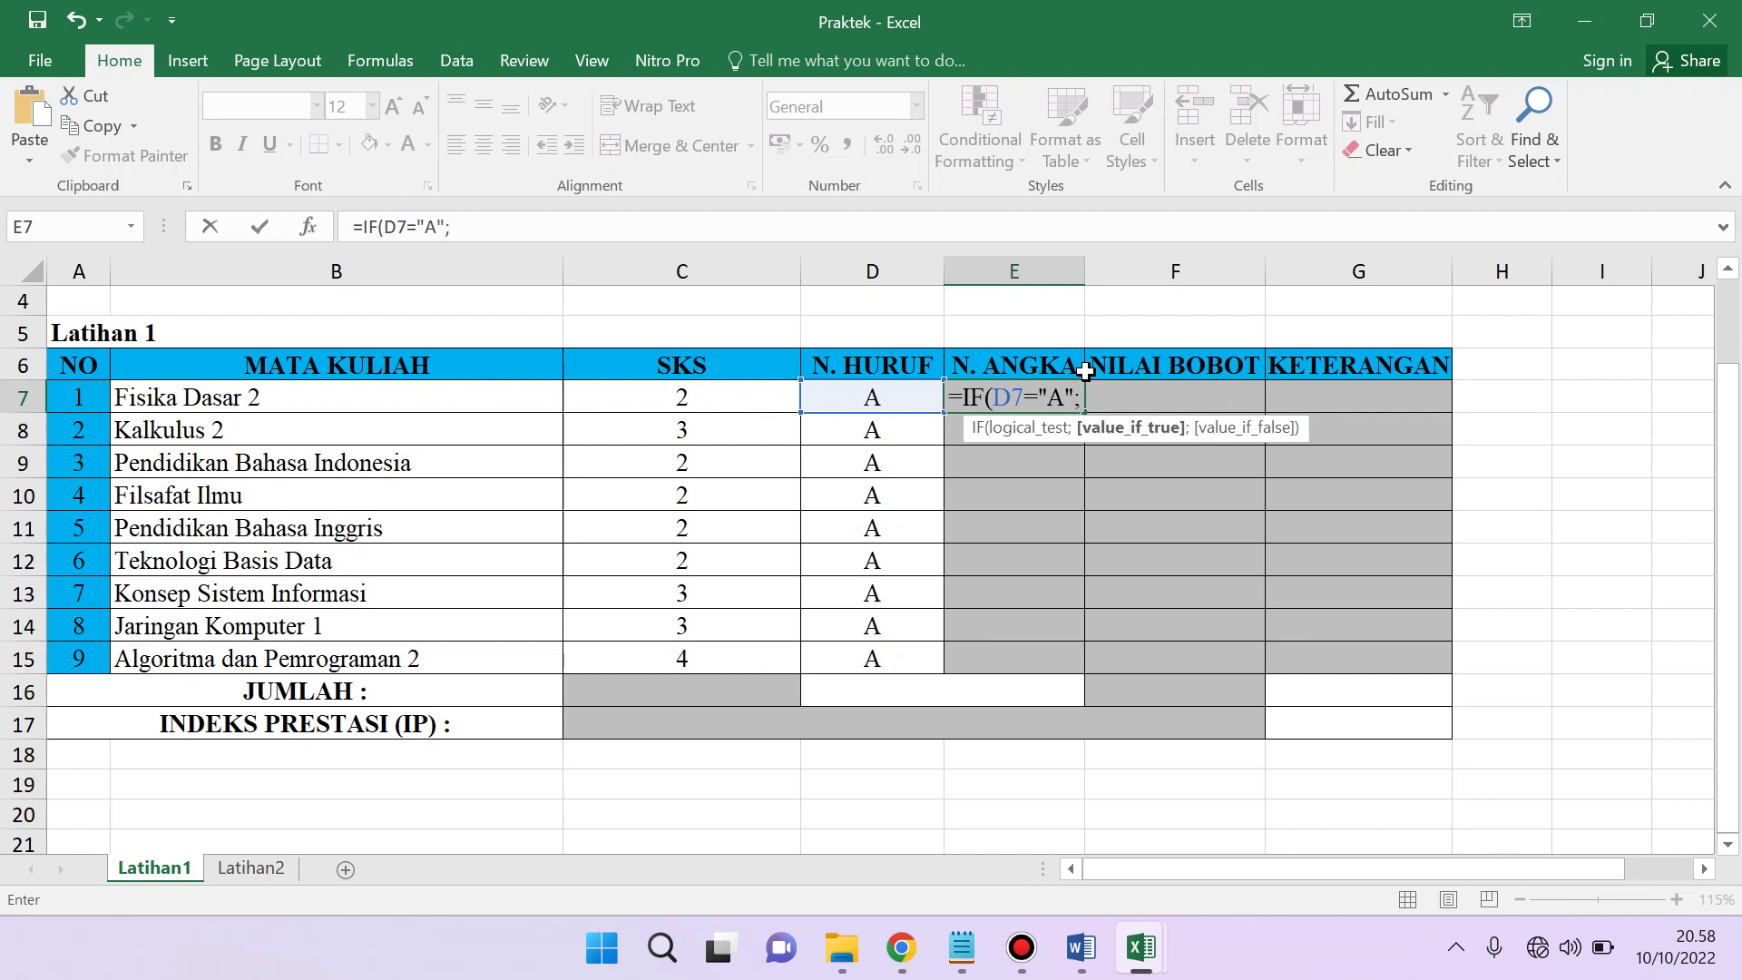
pyautogui.write('4;')
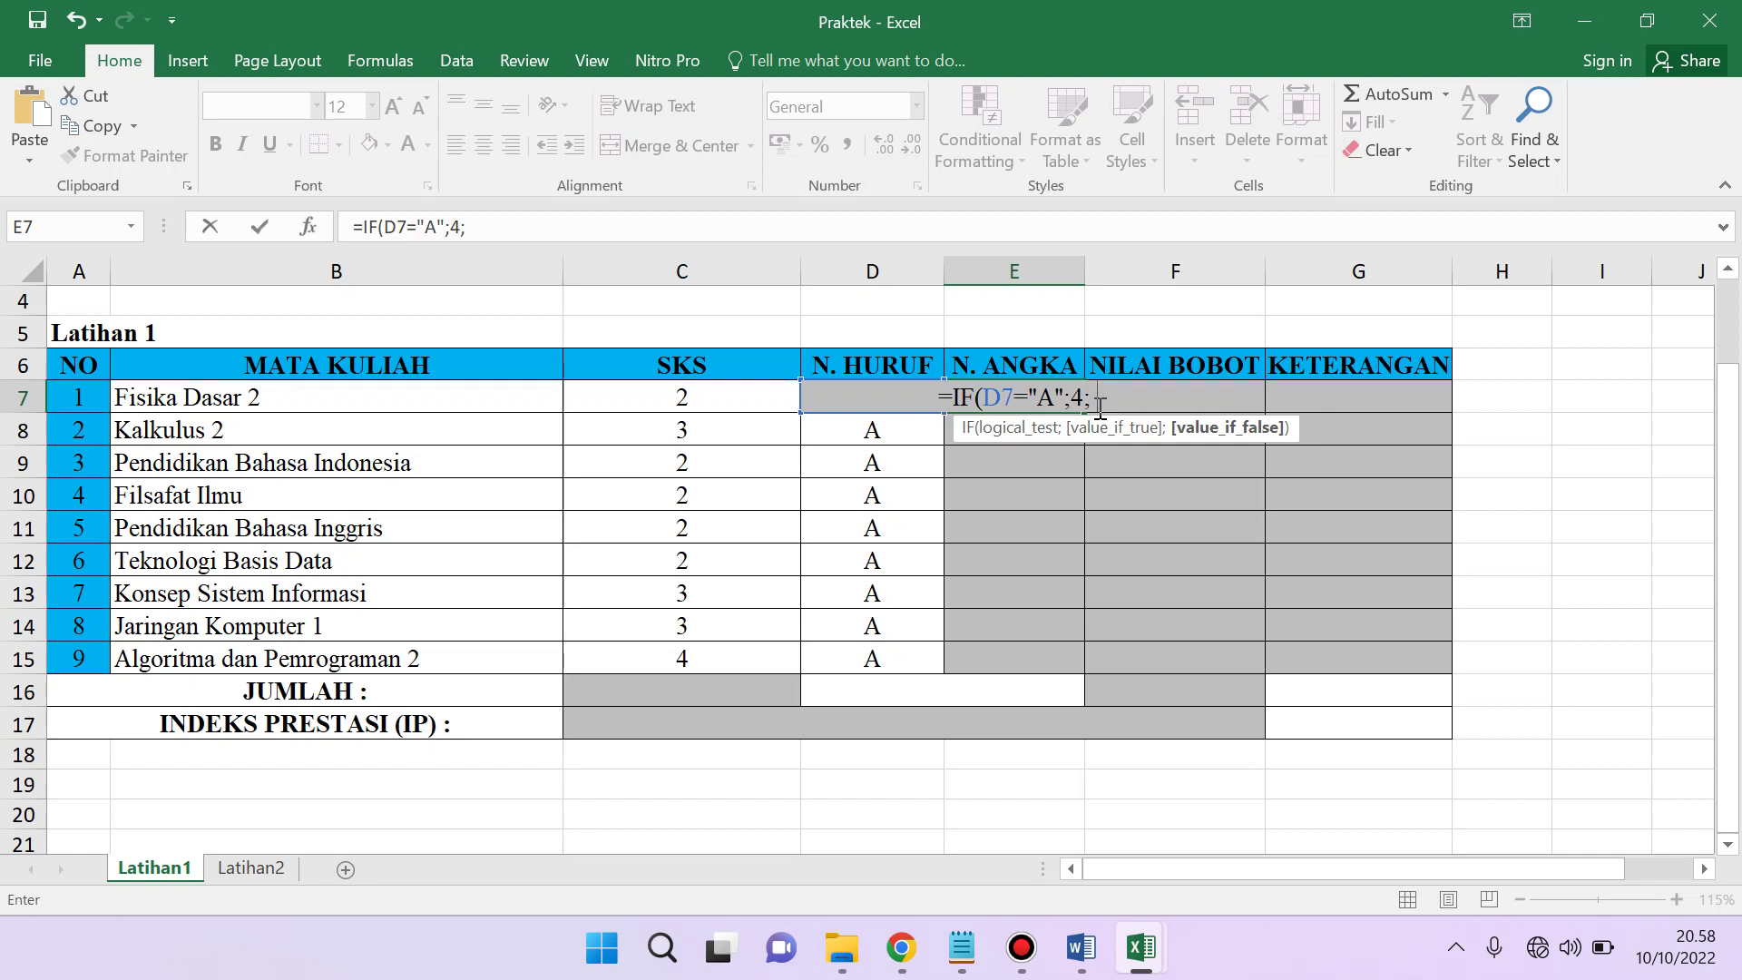
# - Examine the parts of the partial IF formula in E7: its logical test, its true value and the separator after it
pyautogui.moveTo(1101, 404); pyautogui.dragTo(1083, 404)
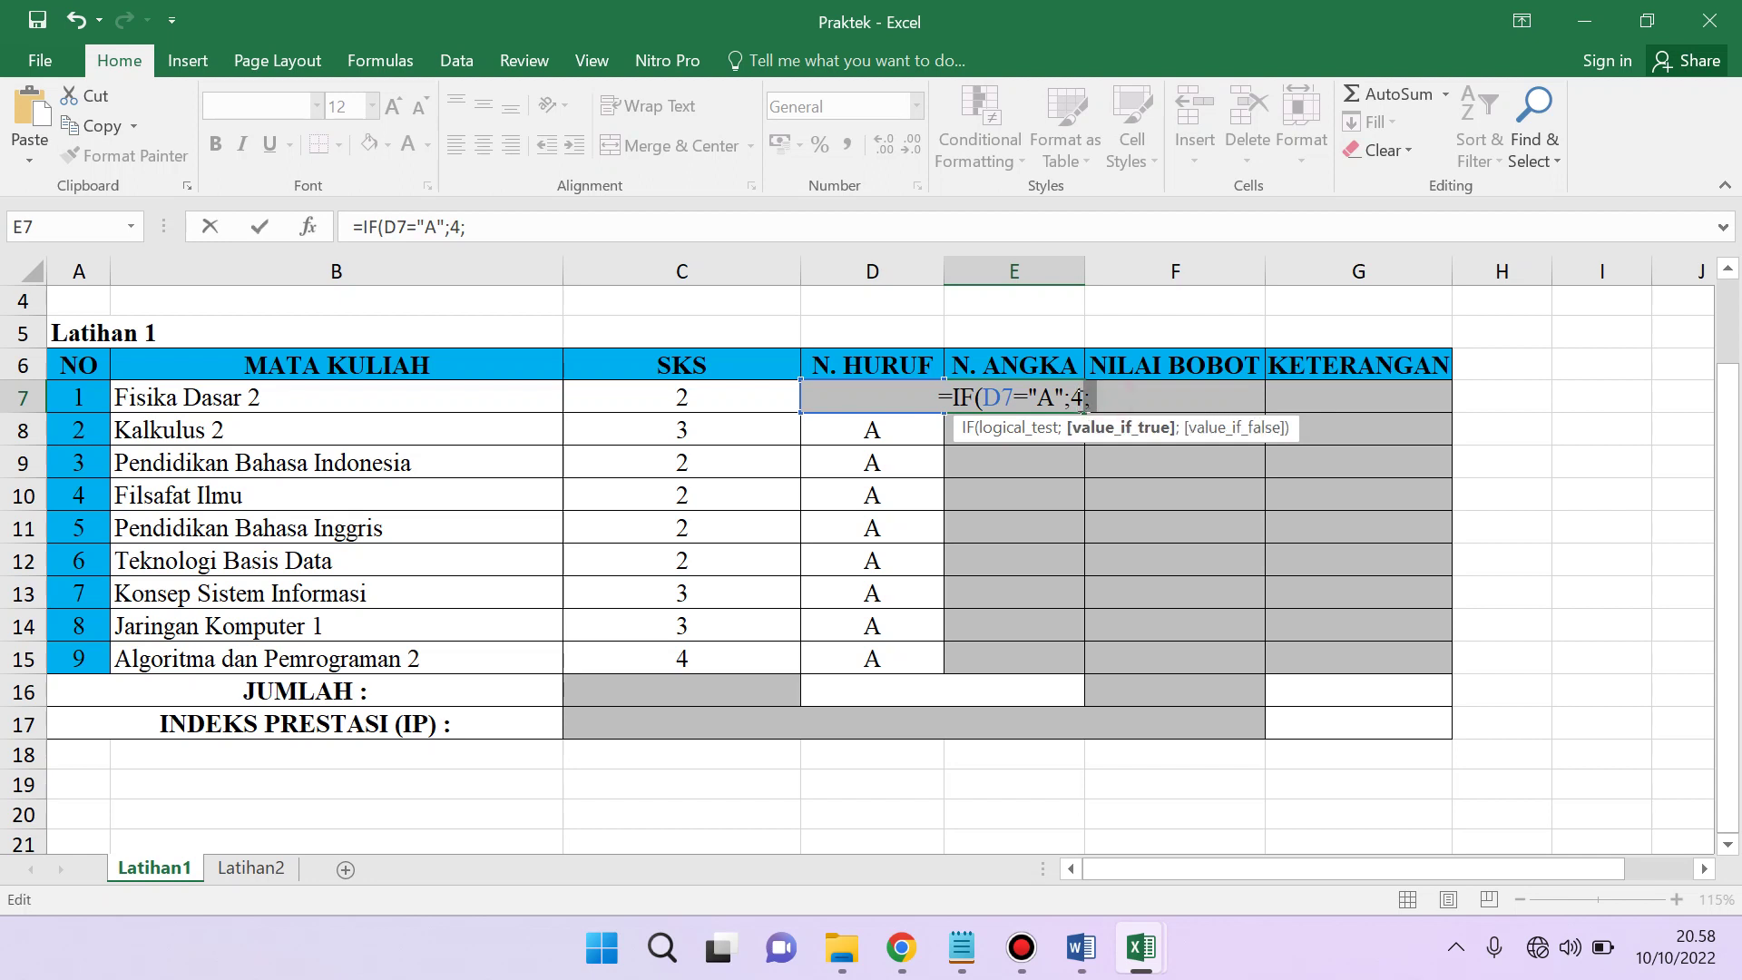
pyautogui.click(1086, 405)
pyautogui.moveTo(1101, 402)
pyautogui.mouseDown()
pyautogui.moveTo(1083, 402)
pyautogui.moveTo(1120, 397)
pyautogui.moveTo(1087, 402)
pyautogui.mouseUp()
pyautogui.click(1085, 405)
pyautogui.moveTo(1085, 404)
pyautogui.mouseDown()
pyautogui.moveTo(1103, 401)
pyautogui.moveTo(1083, 409)
pyautogui.mouseUp()
pyautogui.click(1149, 386)
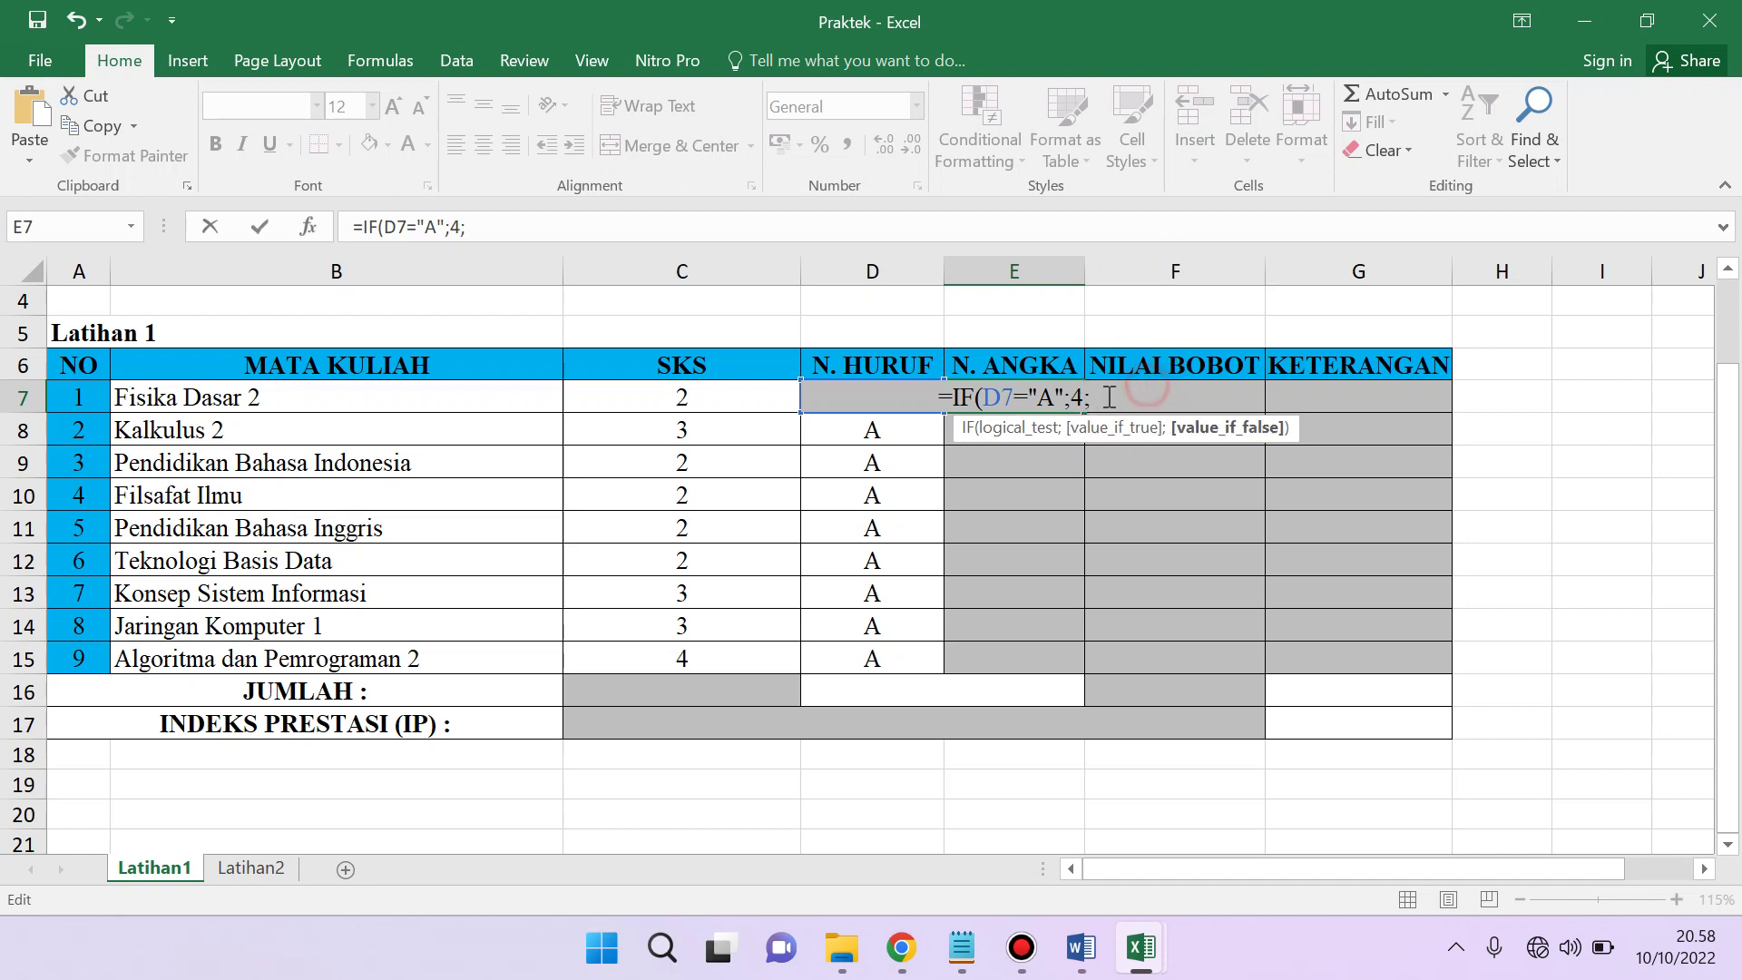
pyautogui.moveTo(1108, 396); pyautogui.dragTo(1171, 410)
pyautogui.click(952, 403)
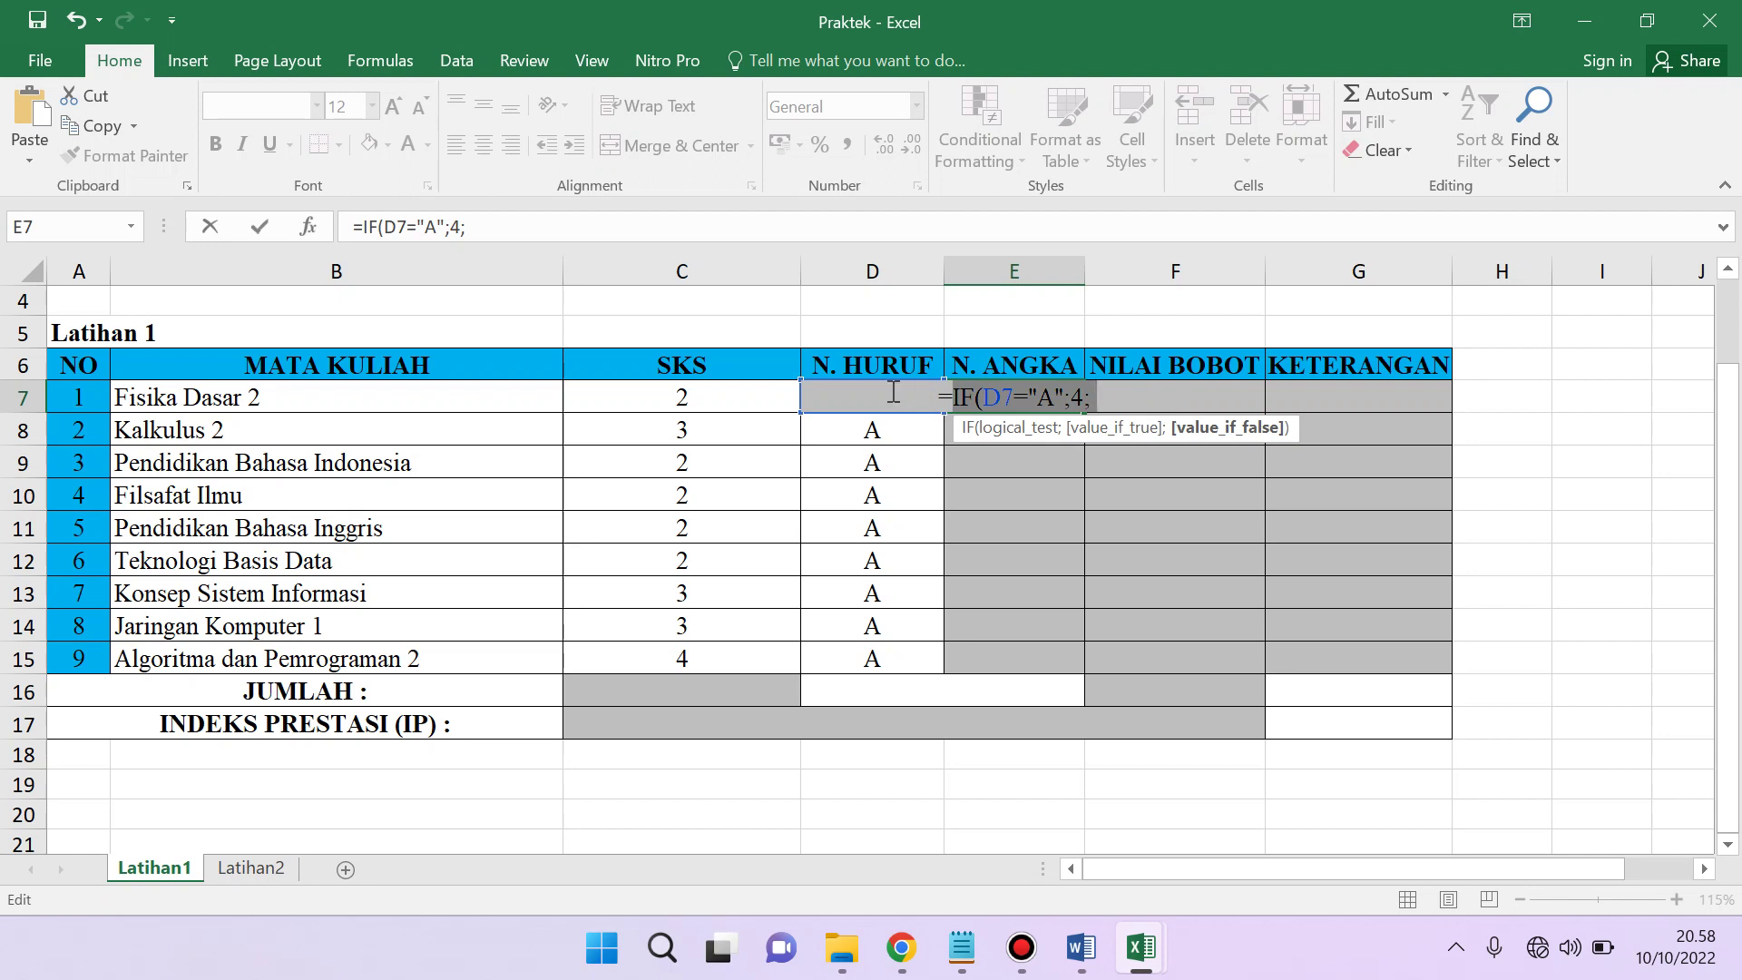
pyautogui.click(1024, 398)
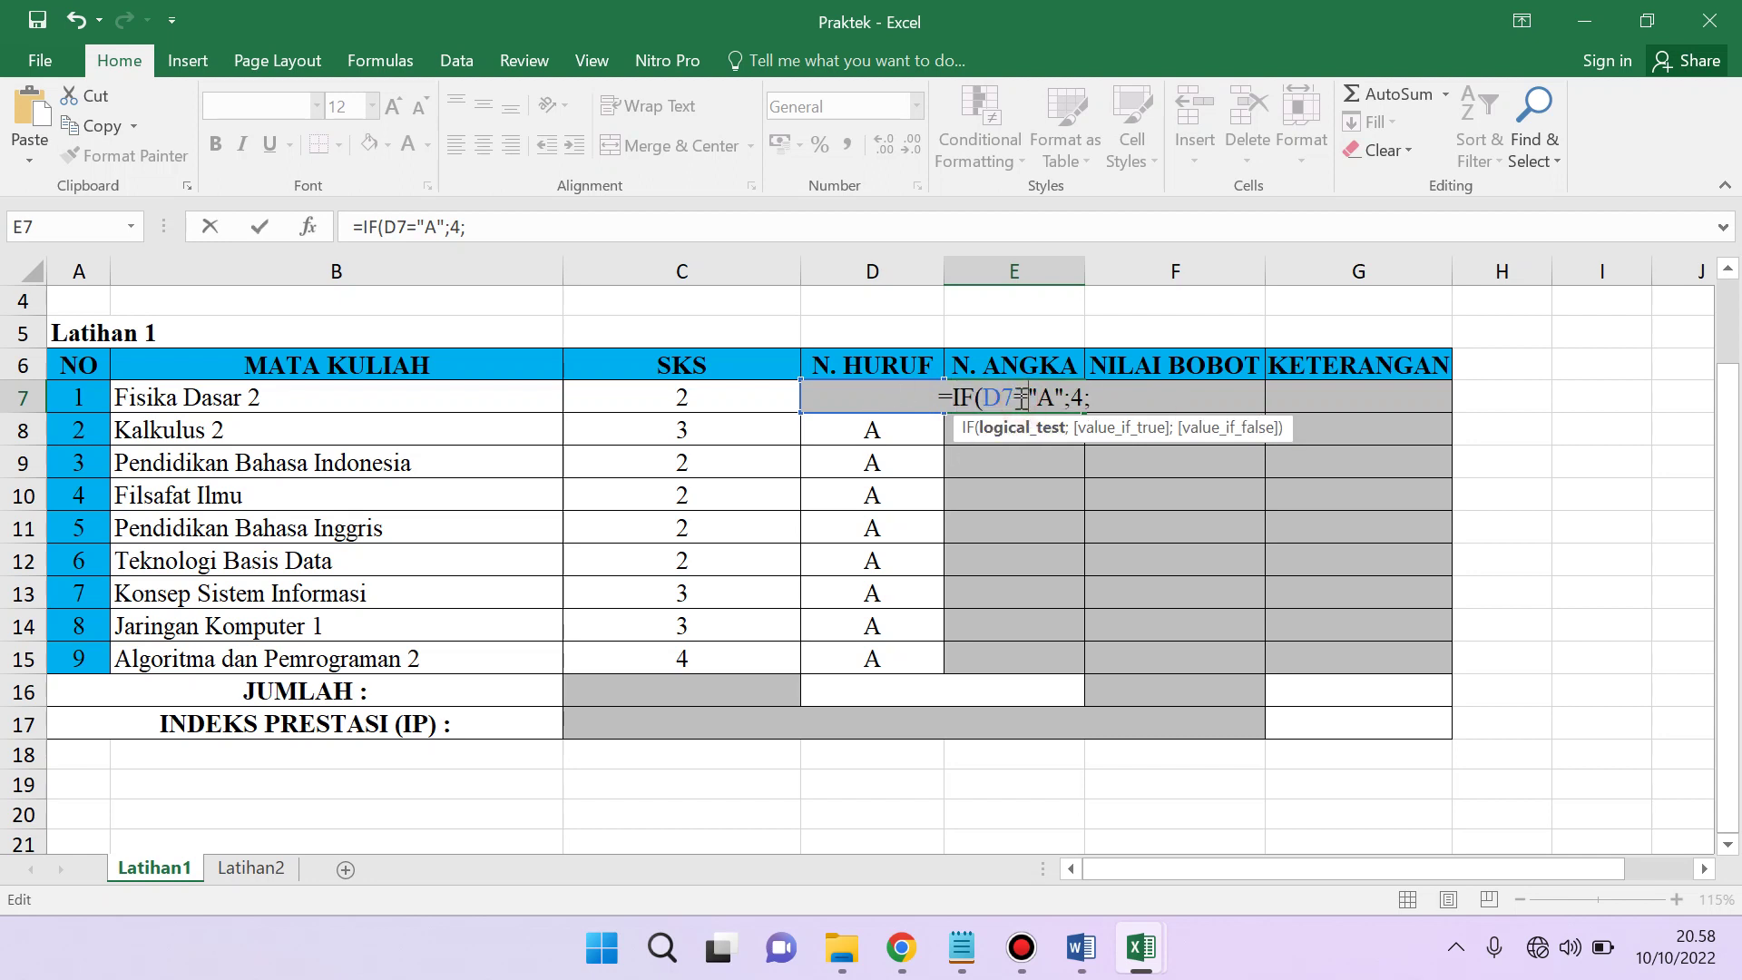
# - Examine the D7 logical test and the whole IF part of the unfinished formula in E7
pyautogui.hotkey('shift', 'Right')
pyautogui.hotkey('shift', 'Right')
pyautogui.hotkey('shift', 'Right')
pyautogui.click(1022, 395)
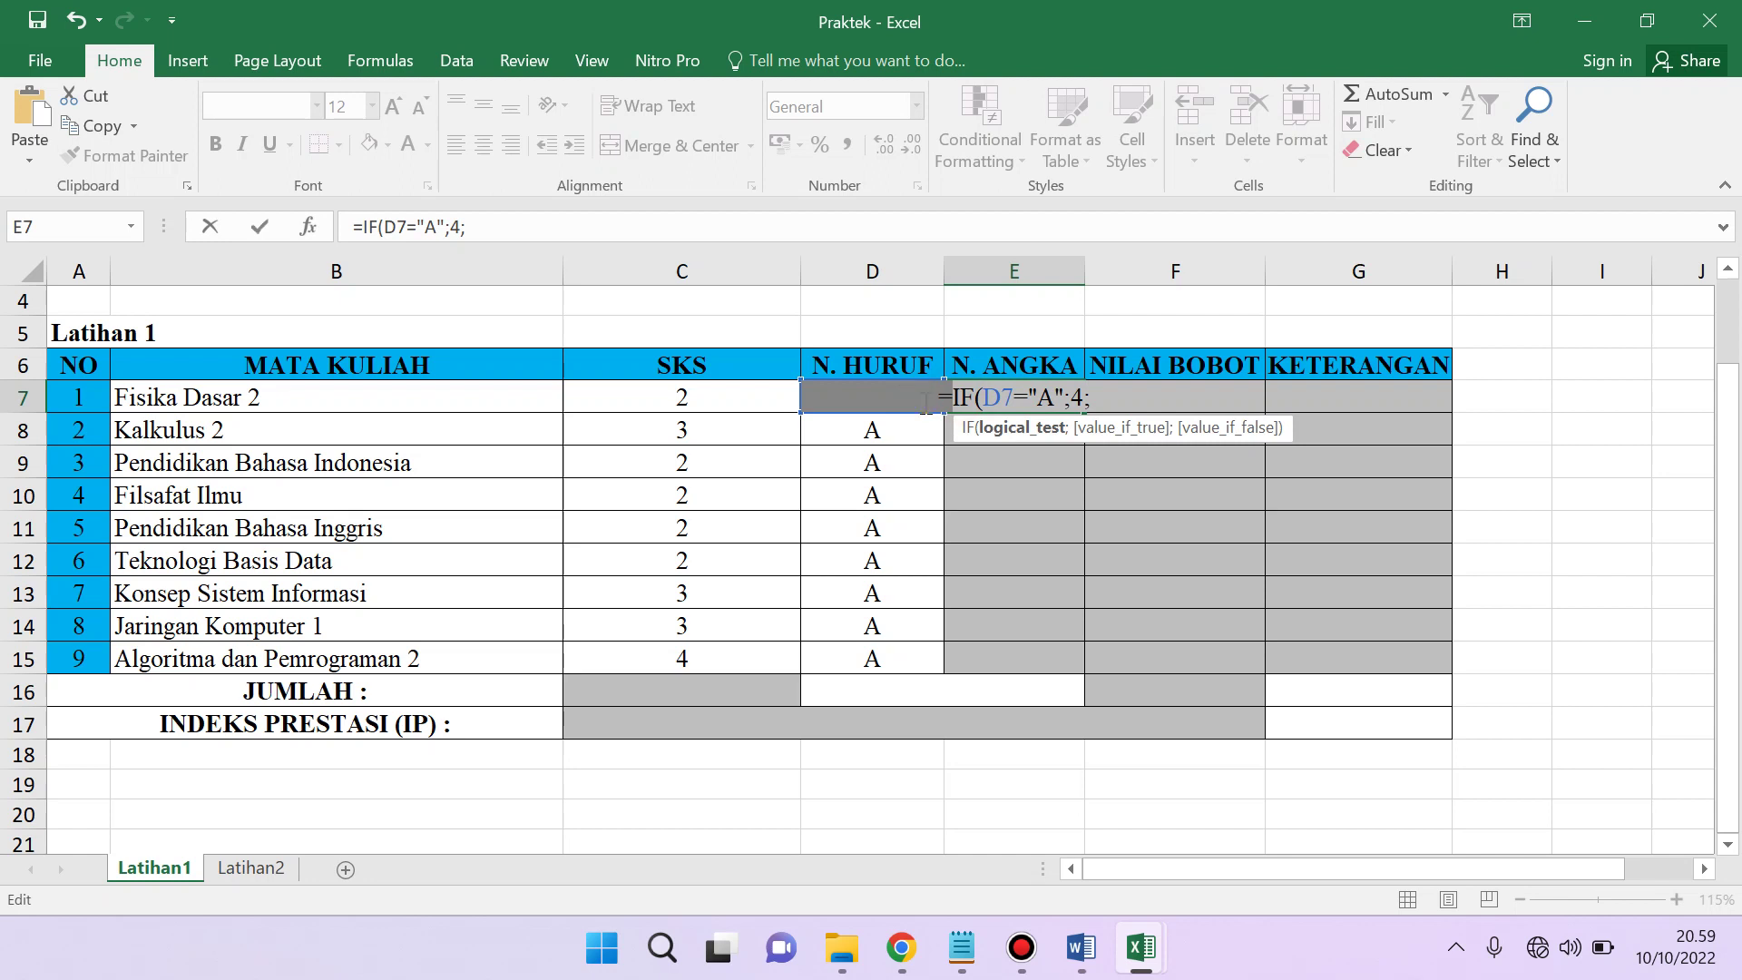
pyautogui.moveTo(950, 399); pyautogui.dragTo(1095, 399)
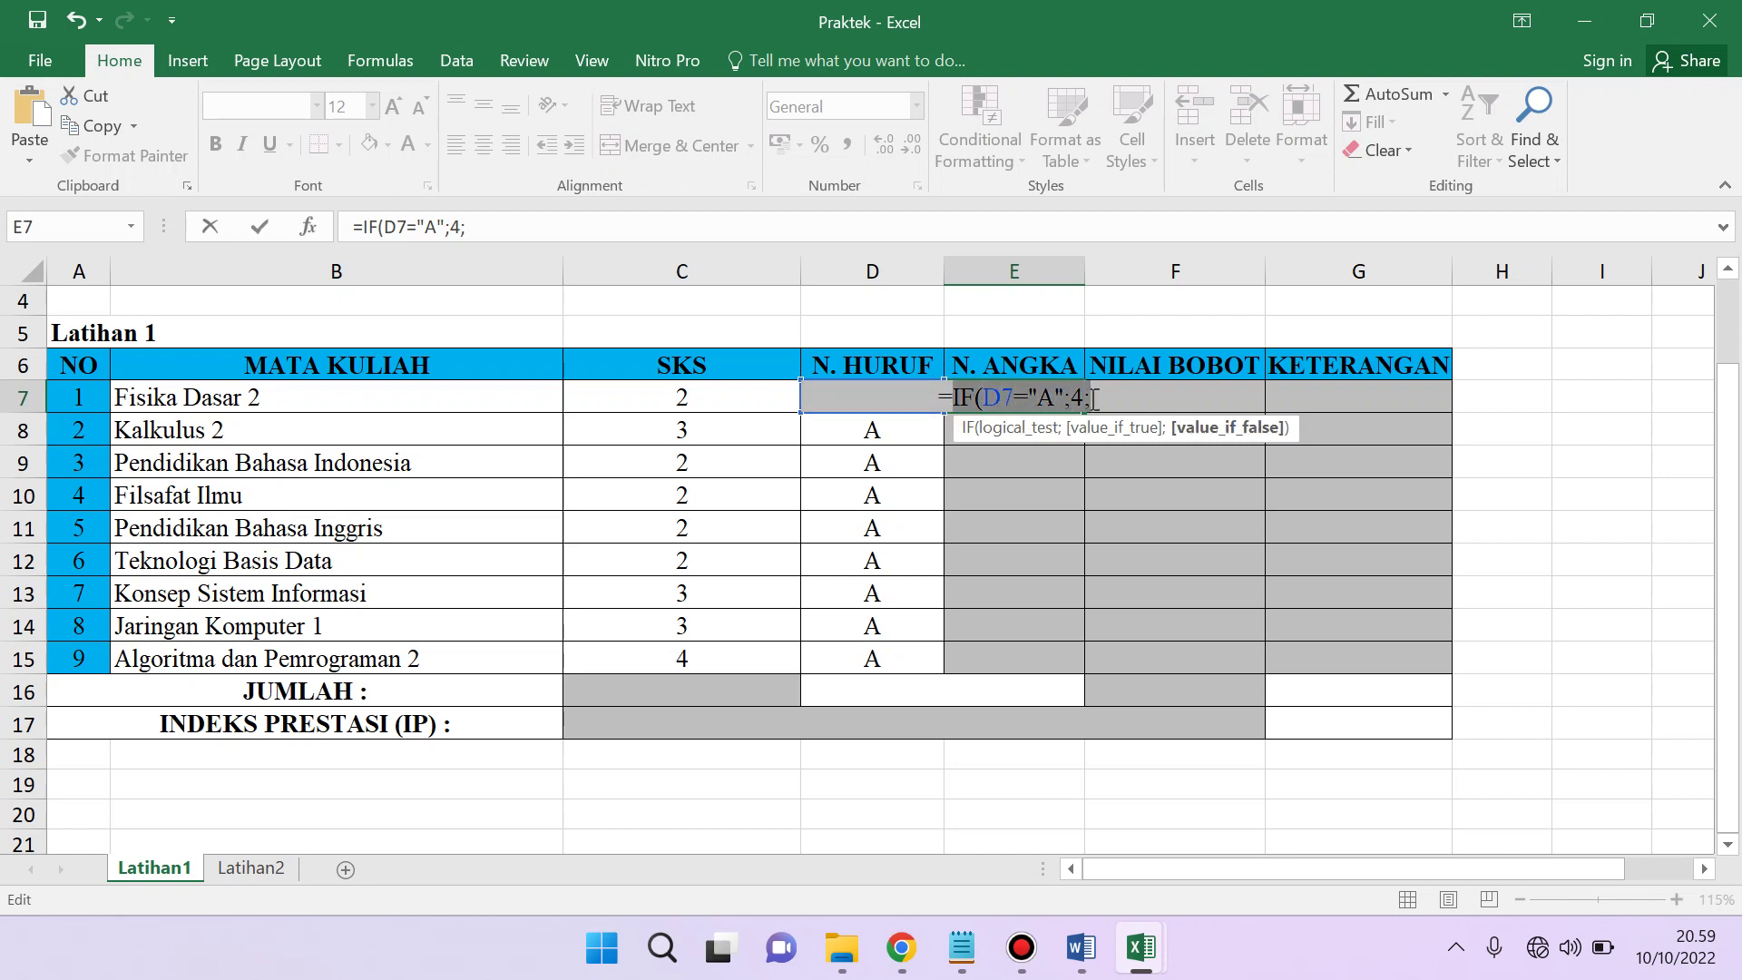
pyautogui.click(1140, 401)
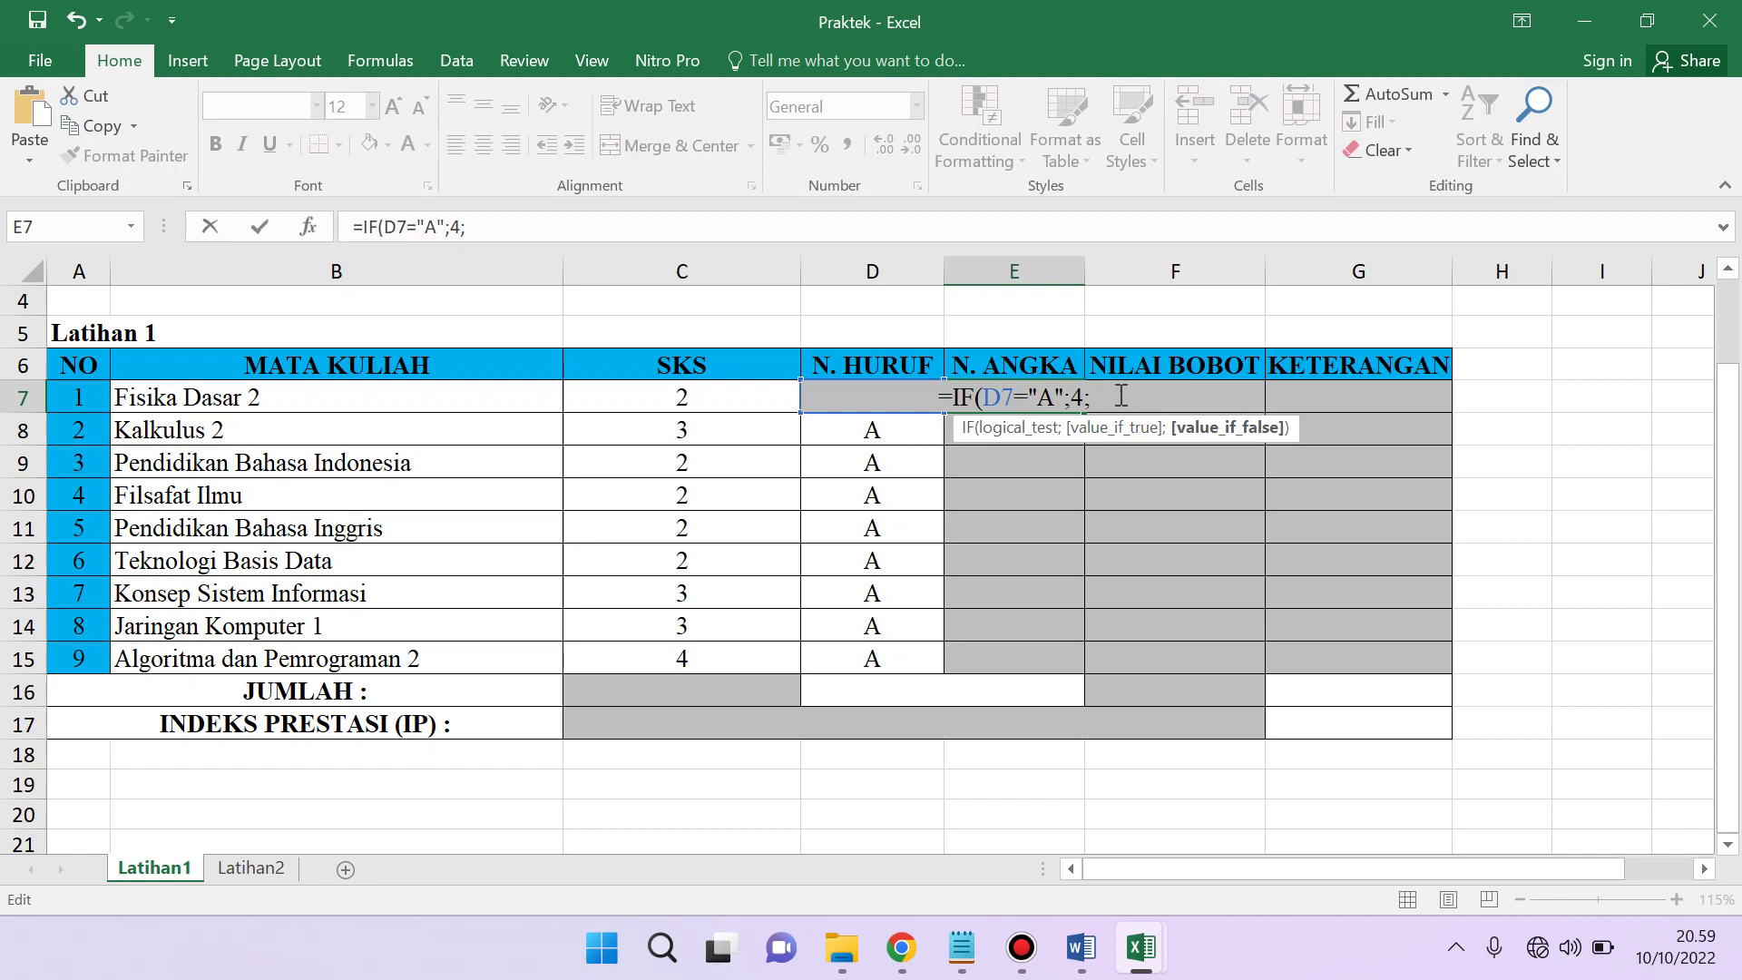
# - Copy the IF(D7="A";4; part of the E7 formula and append three copies of it to the formula
pyautogui.moveTo(1120, 399); pyautogui.dragTo(957, 399)
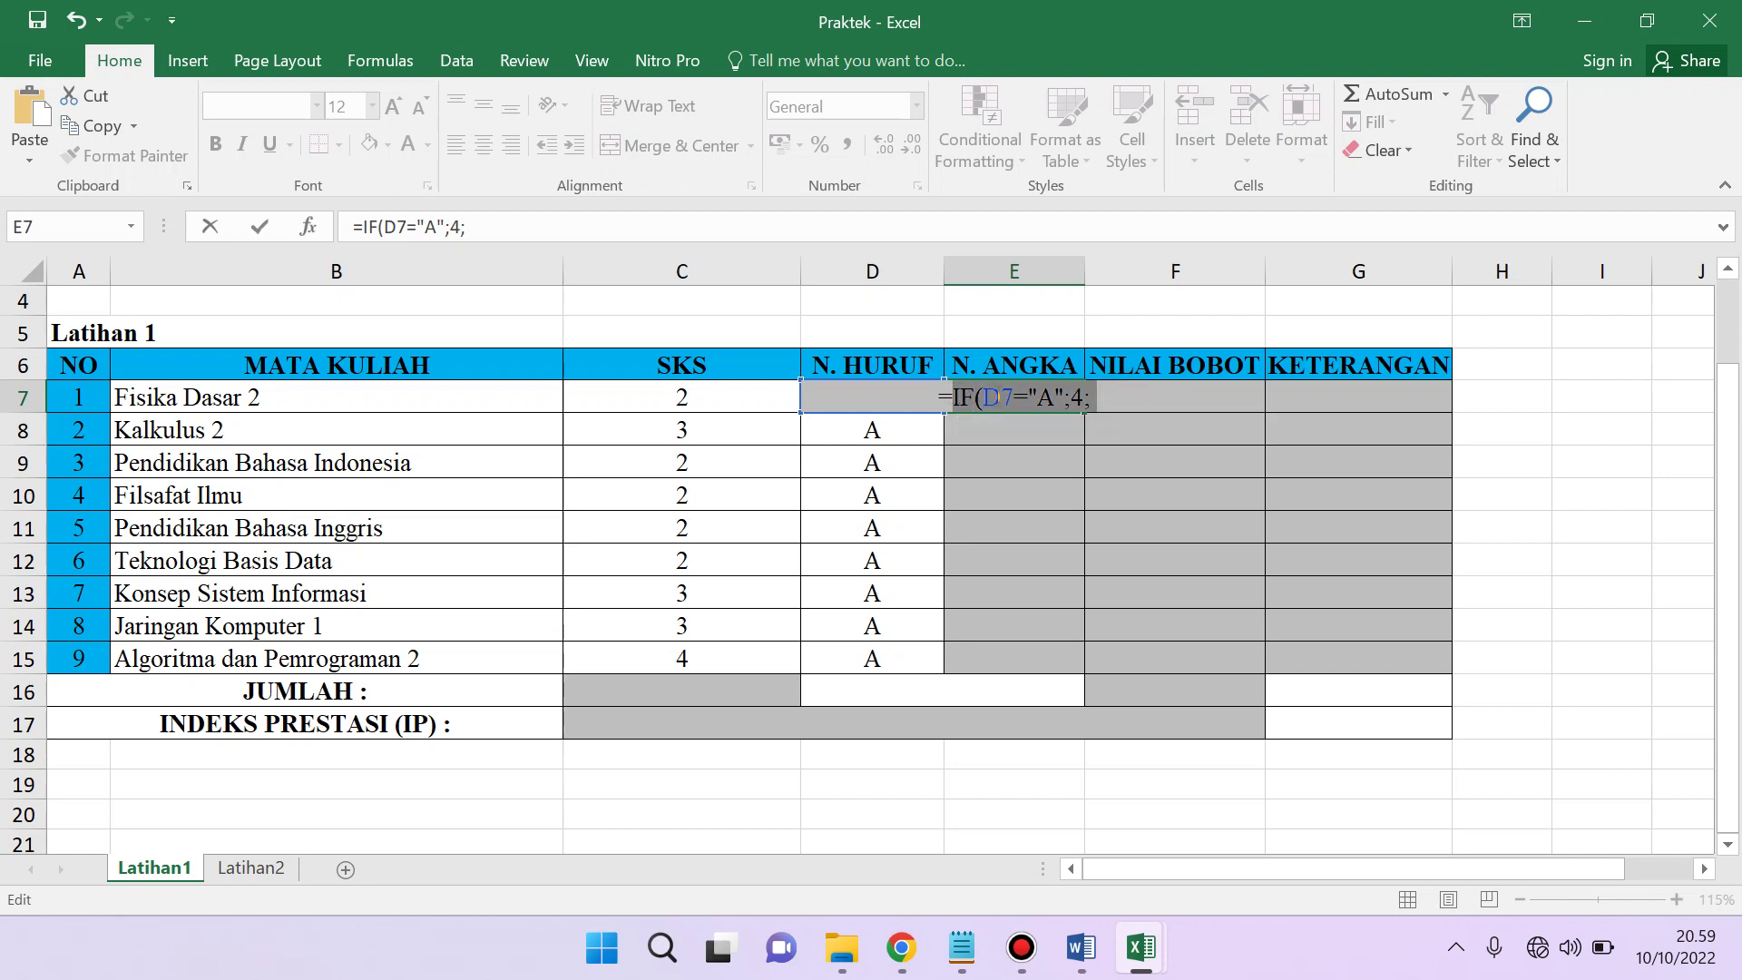
pyautogui.rightClick(998, 396)
pyautogui.click(1055, 433)
pyautogui.click(1148, 404)
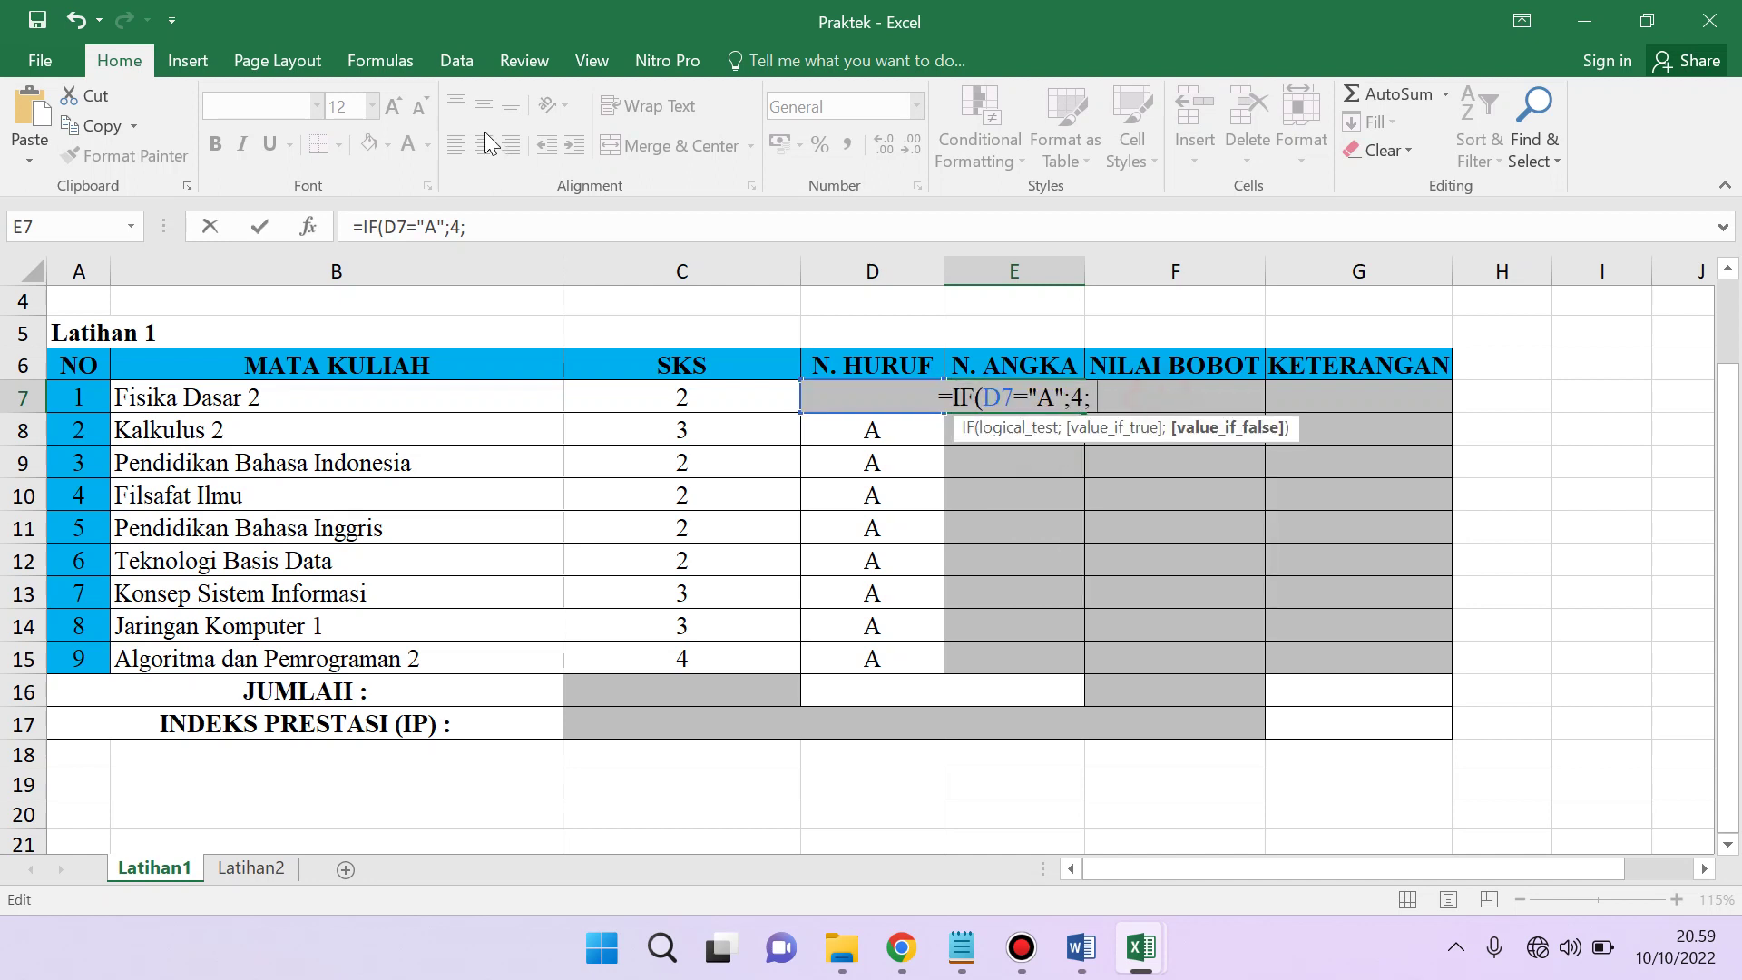
pyautogui.click(31, 115)
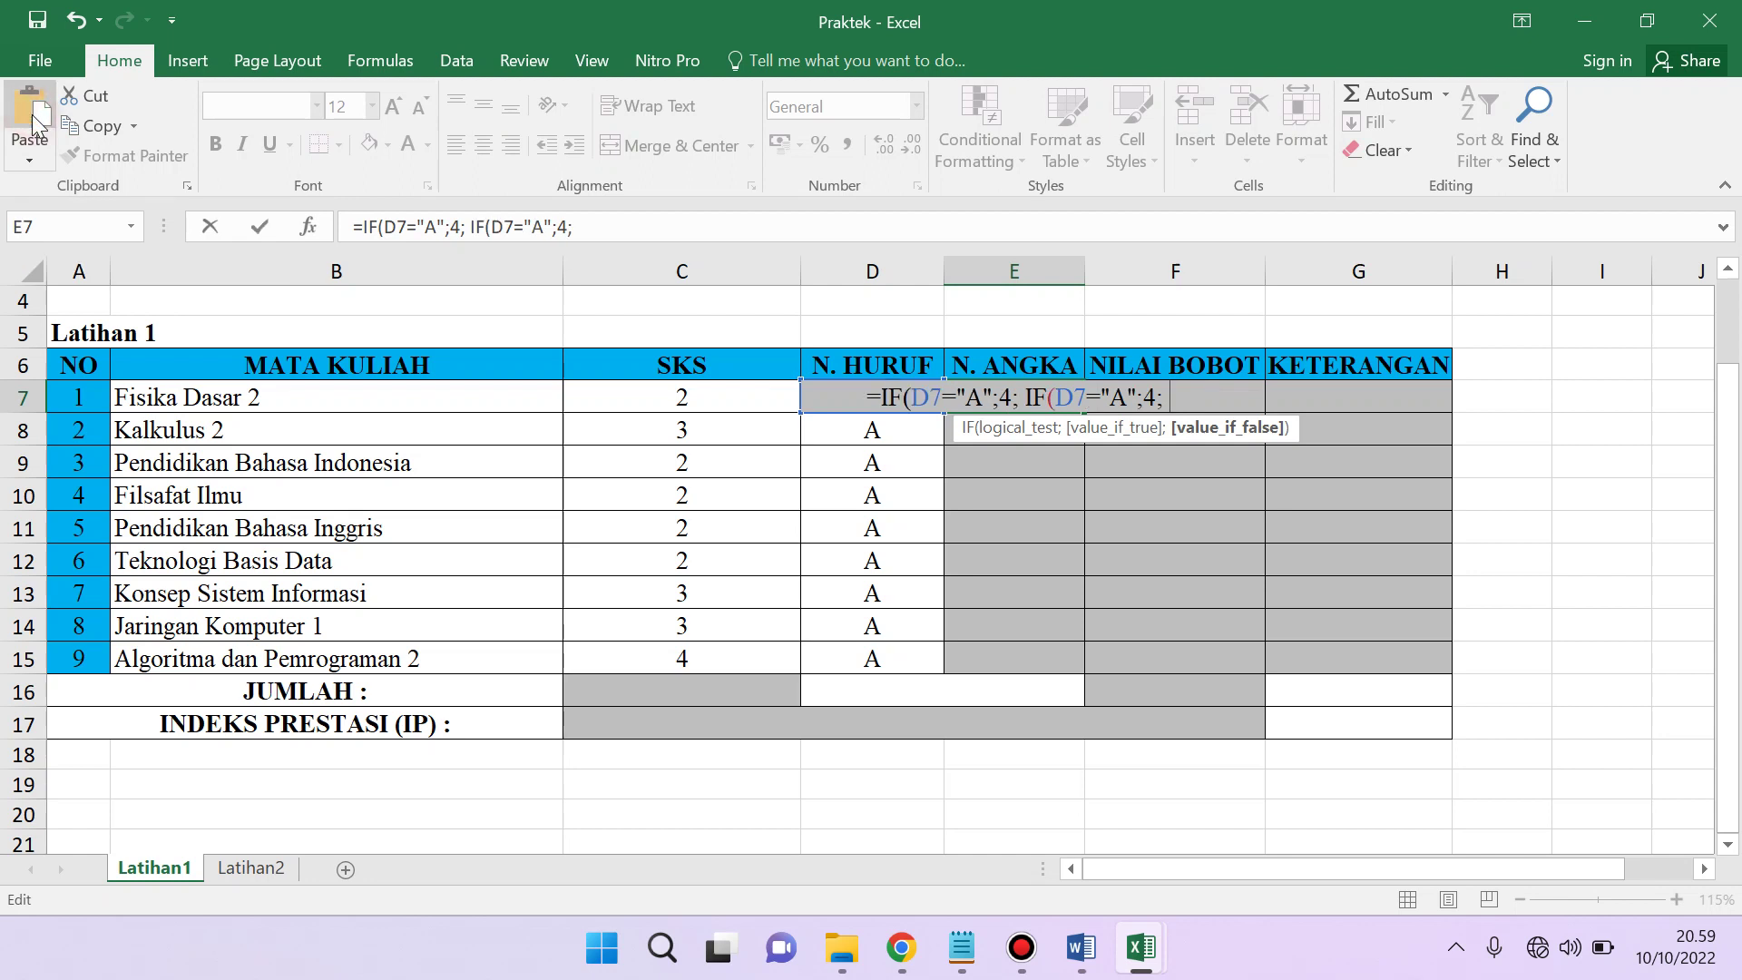
pyautogui.click(31, 114)
pyautogui.click(30, 114)
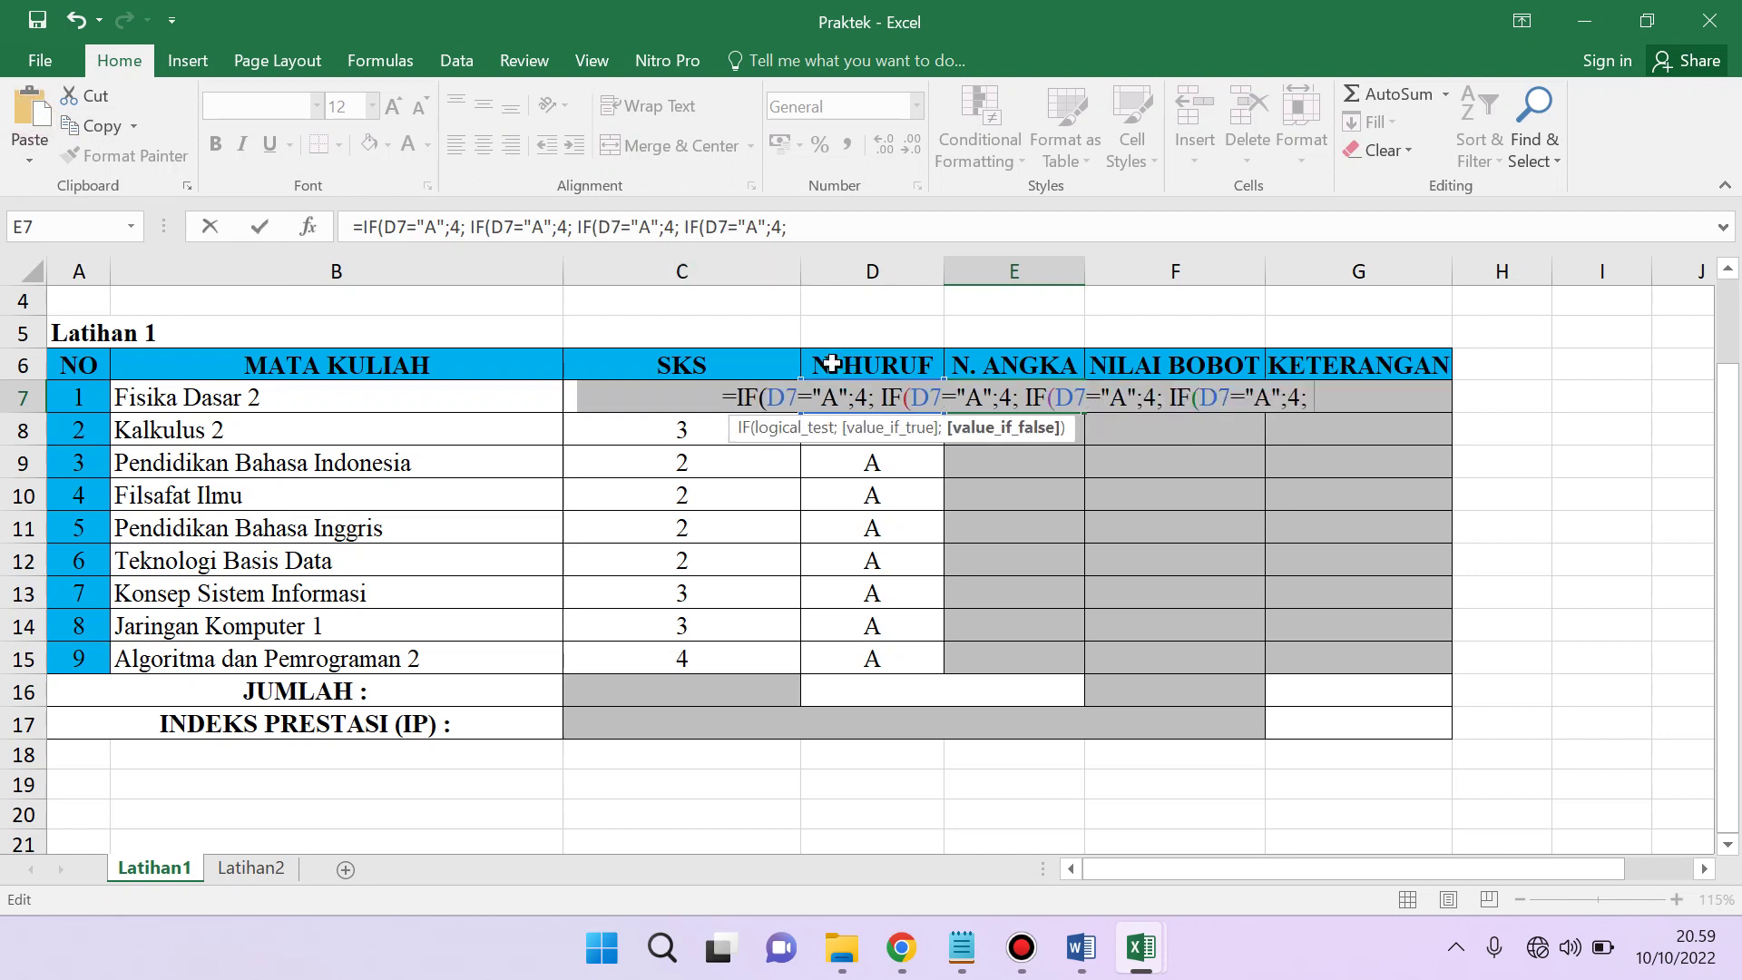
# - Change the second IF in the E7 formula to test D7 for "B" and return 3
pyautogui.click(985, 398)
pyautogui.press('BackSpace')
pyautogui.write('b')
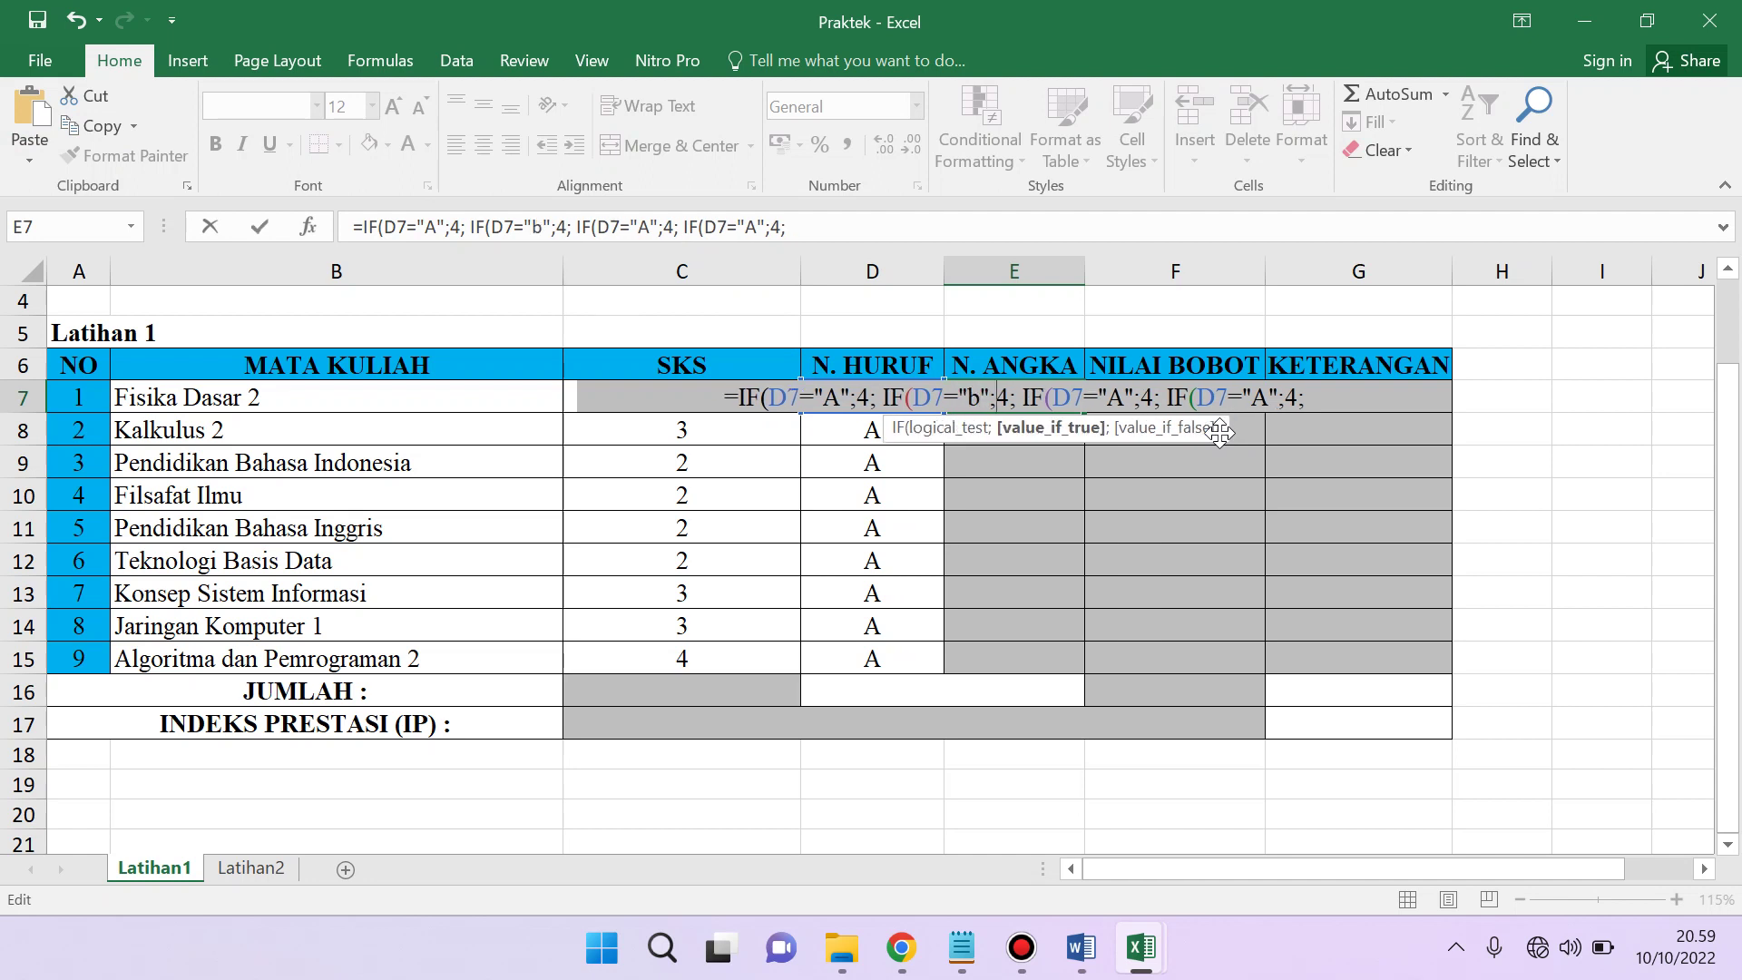
pyautogui.write('B')
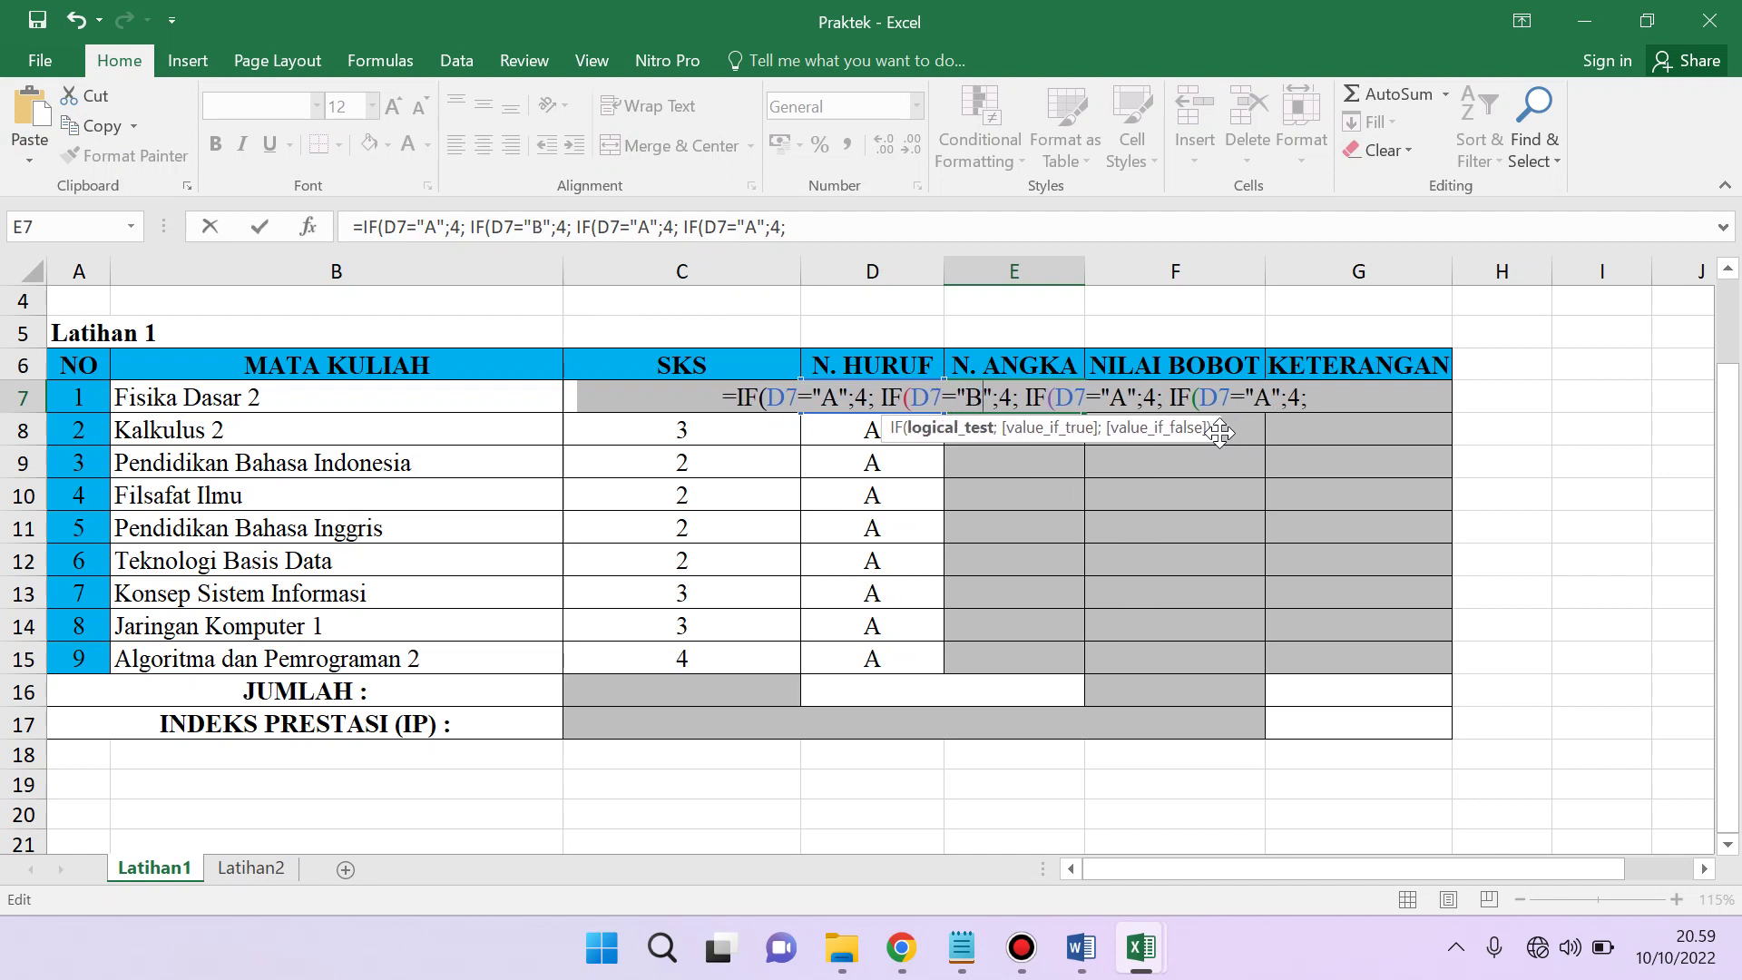
pyautogui.press('Right')
pyautogui.press('BackSpace')
pyautogui.write('3')
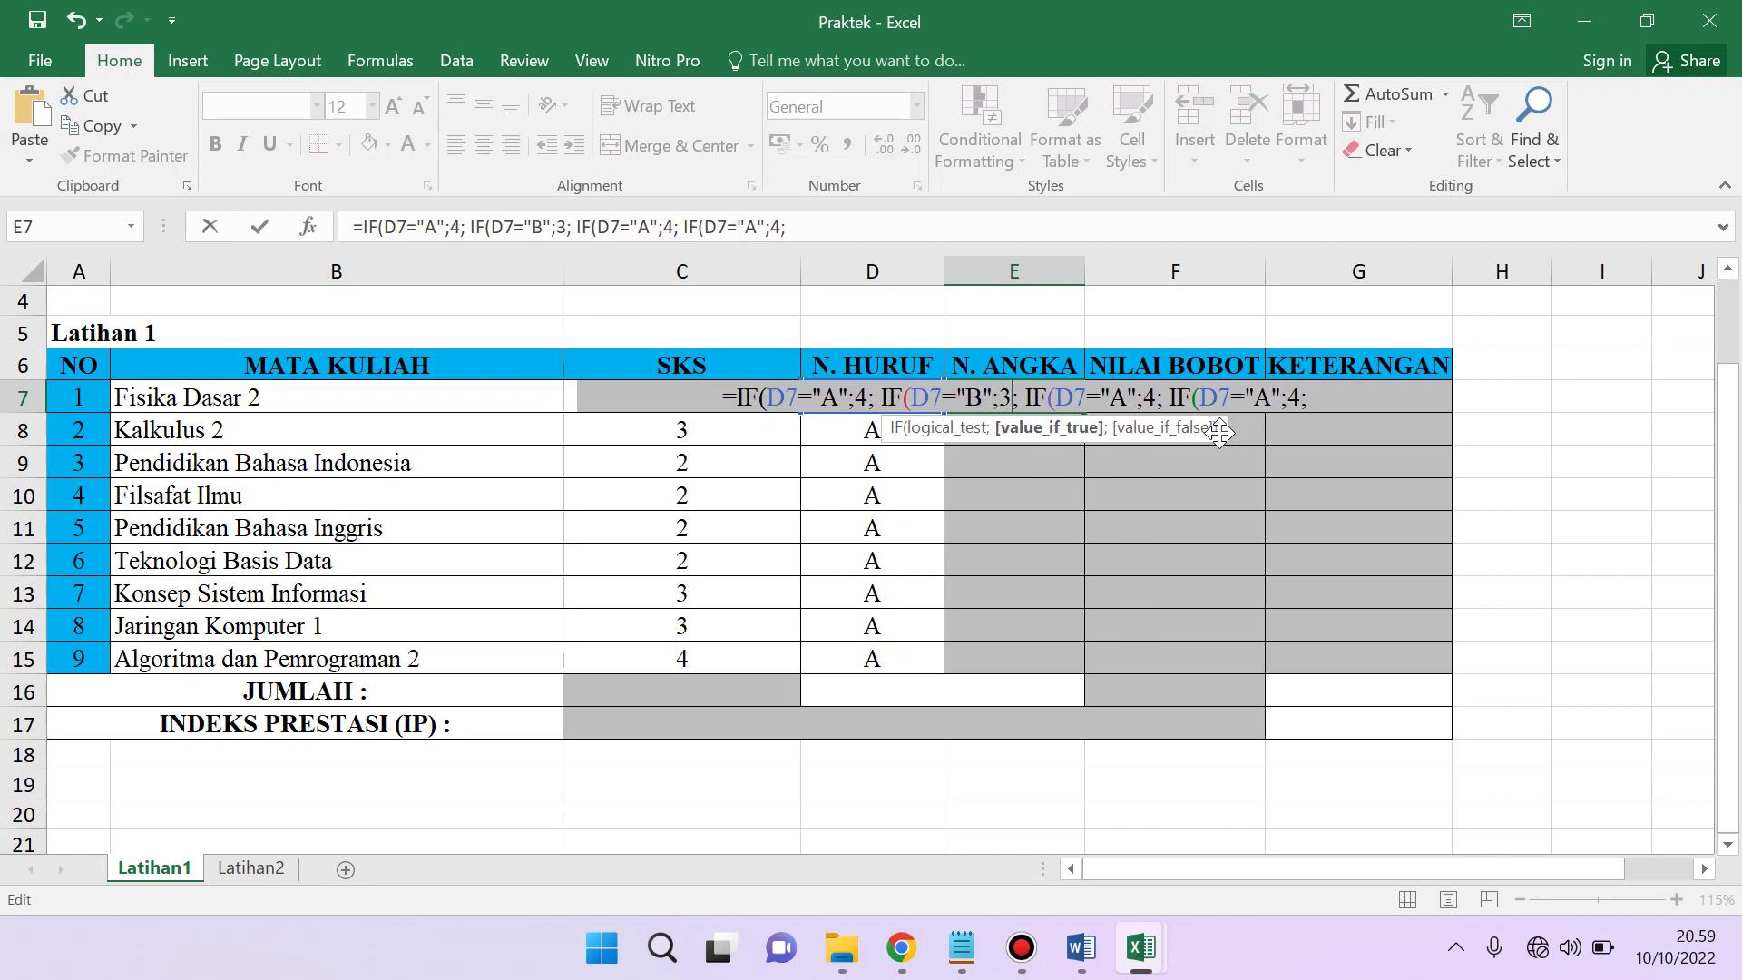
# - Change the third IF in the E7 formula to test D7 for "C" and return 2
pyautogui.press('Right')
pyautogui.press('Right')
pyautogui.press('Right')
pyautogui.press('Right')
pyautogui.press('Right')
pyautogui.press('Right')
pyautogui.press('Right')
pyautogui.press('Right')
pyautogui.press('Right')
pyautogui.press('Right')
pyautogui.press('BackSpace')
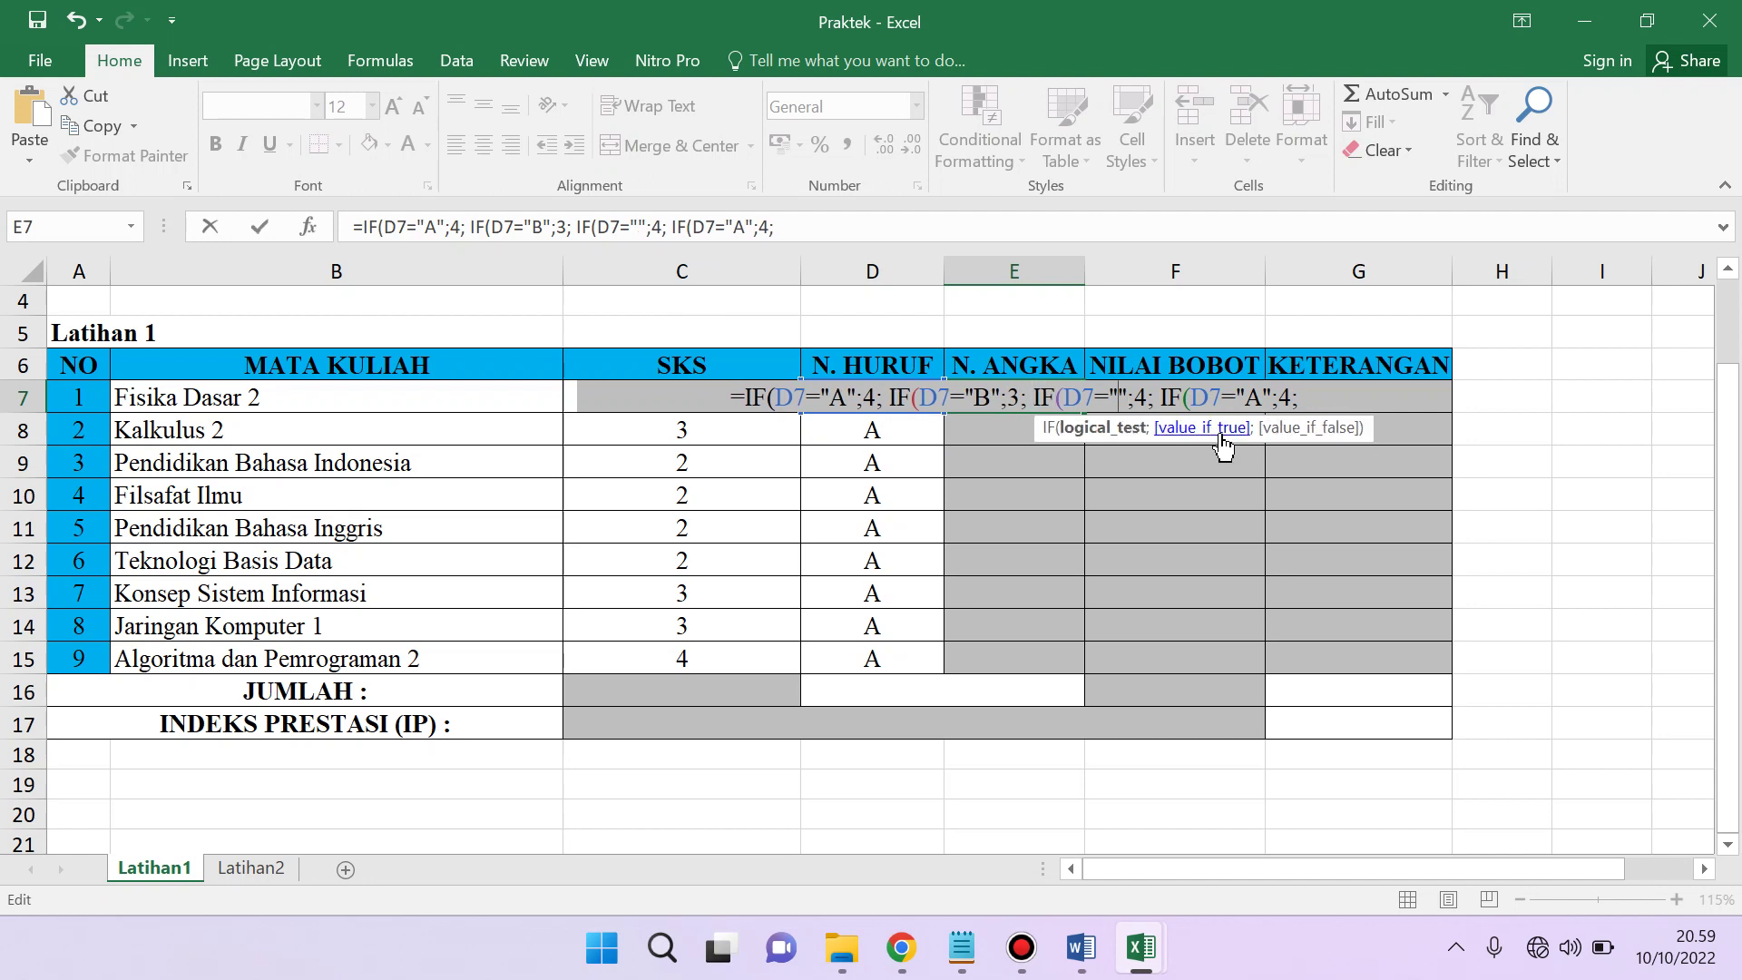
pyautogui.write('C')
pyautogui.press('Right')
pyautogui.press('Right')
pyautogui.press('BackSpace')
pyautogui.write('2')
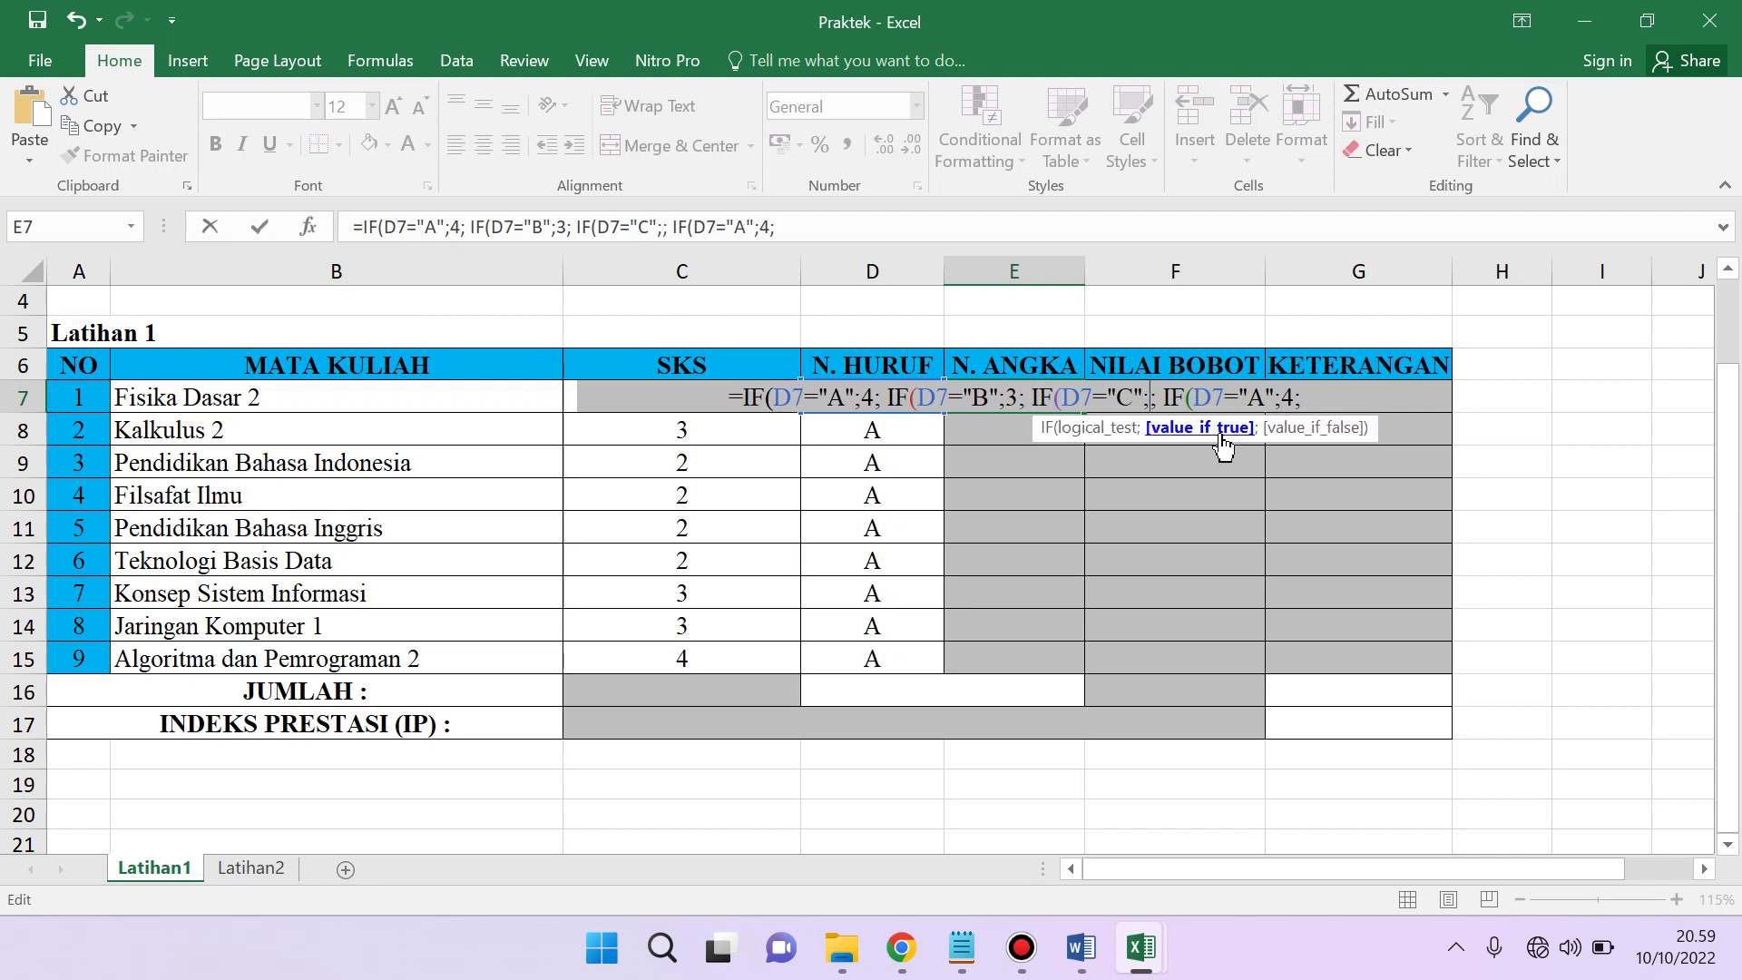
# - Change the fourth IF in the E7 formula to test D7 for "D" and return 1
pyautogui.press('Right')
pyautogui.press('Right')
pyautogui.press('Right')
pyautogui.press('Right')
pyautogui.press('Right')
pyautogui.press('Right')
pyautogui.press('Right')
pyautogui.press('Right')
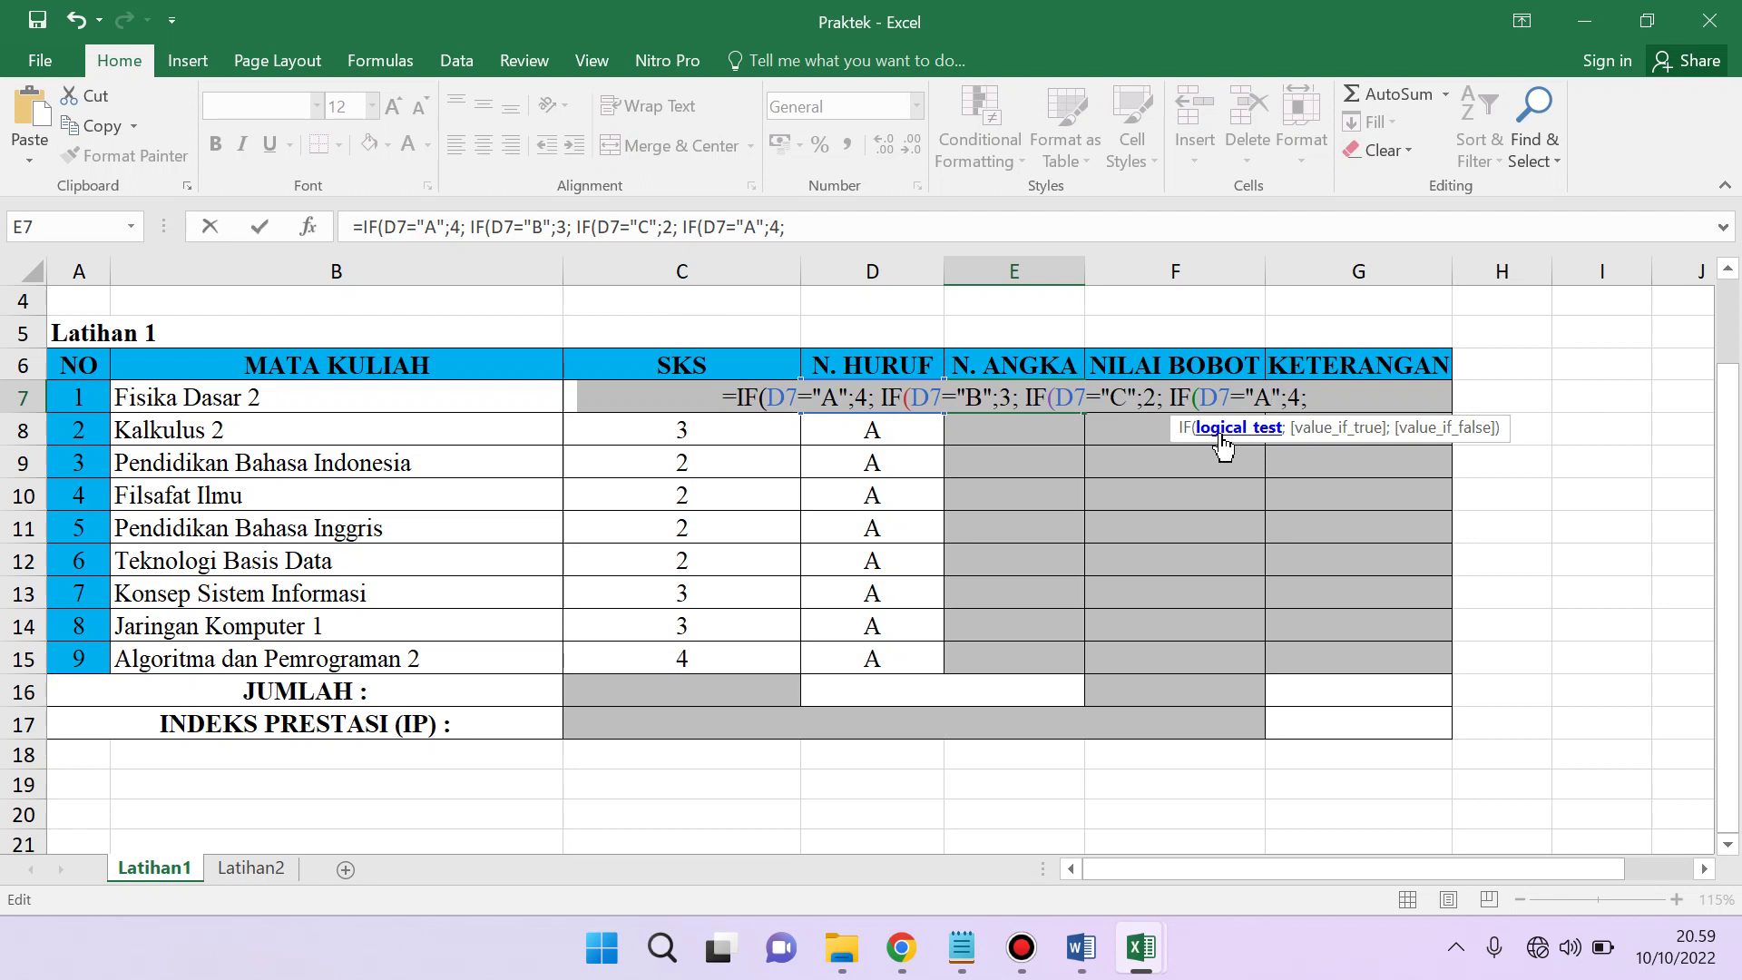
pyautogui.press('BackSpace')
pyautogui.write('D')
pyautogui.press('Right')
pyautogui.press('Right')
pyautogui.press('Right')
pyautogui.press('BackSpace')
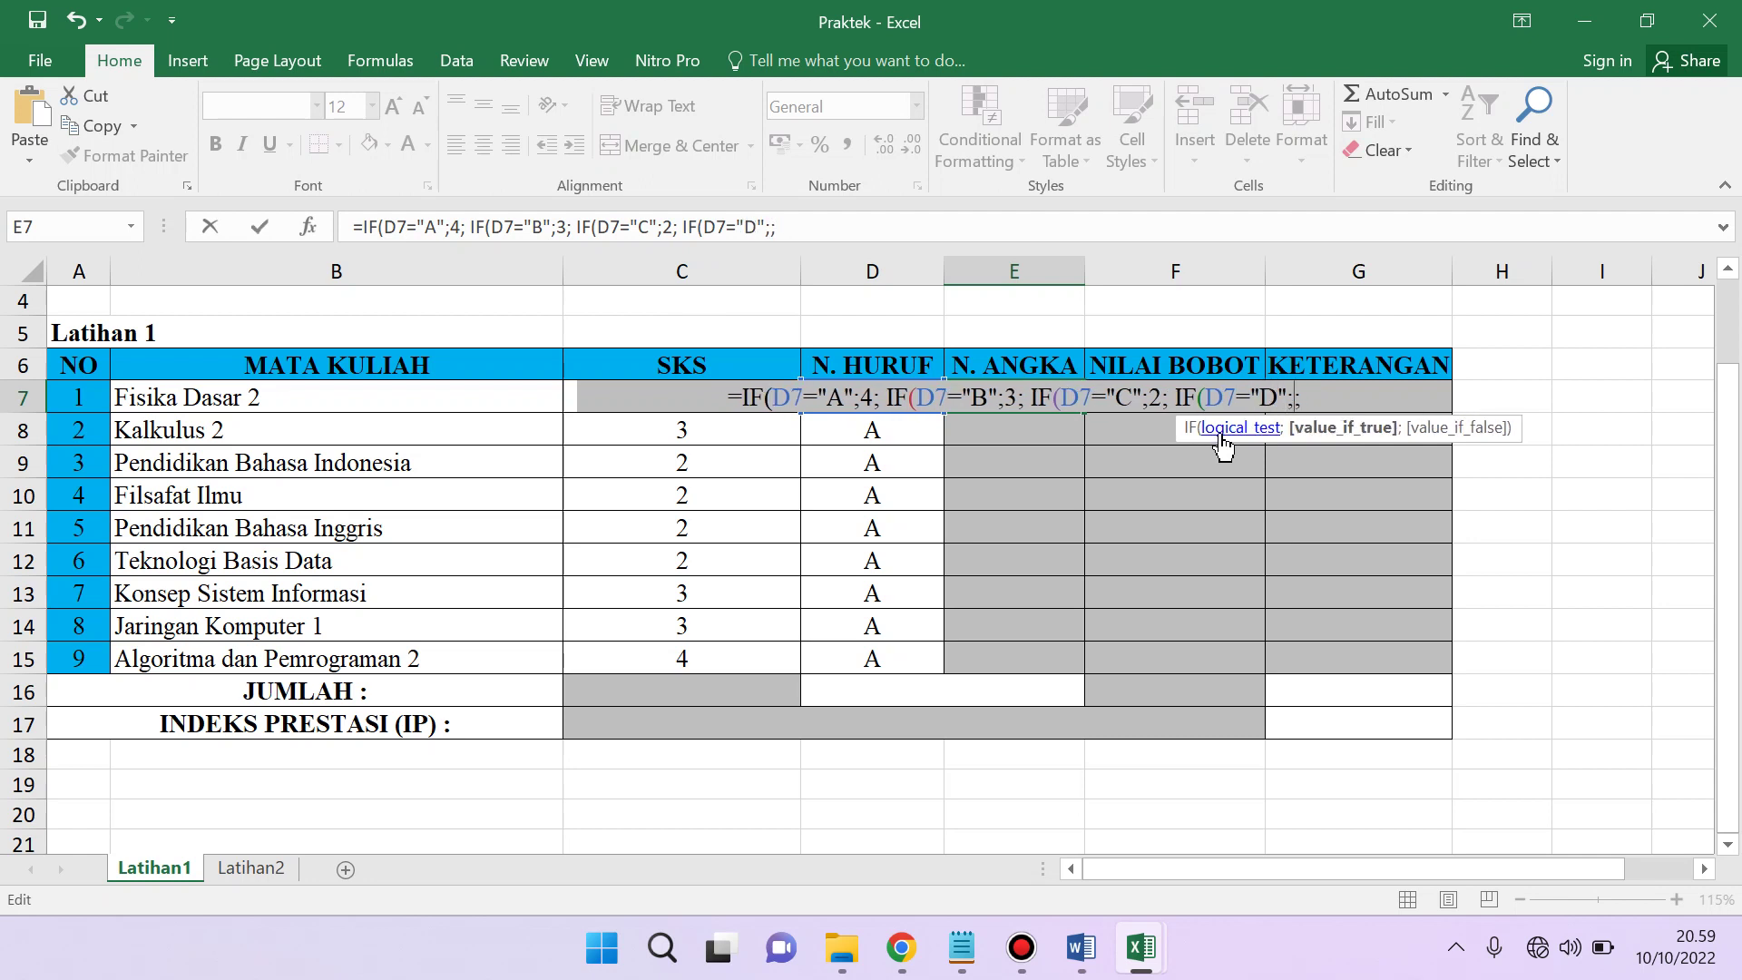
pyautogui.write('1')
pyautogui.press('Right')
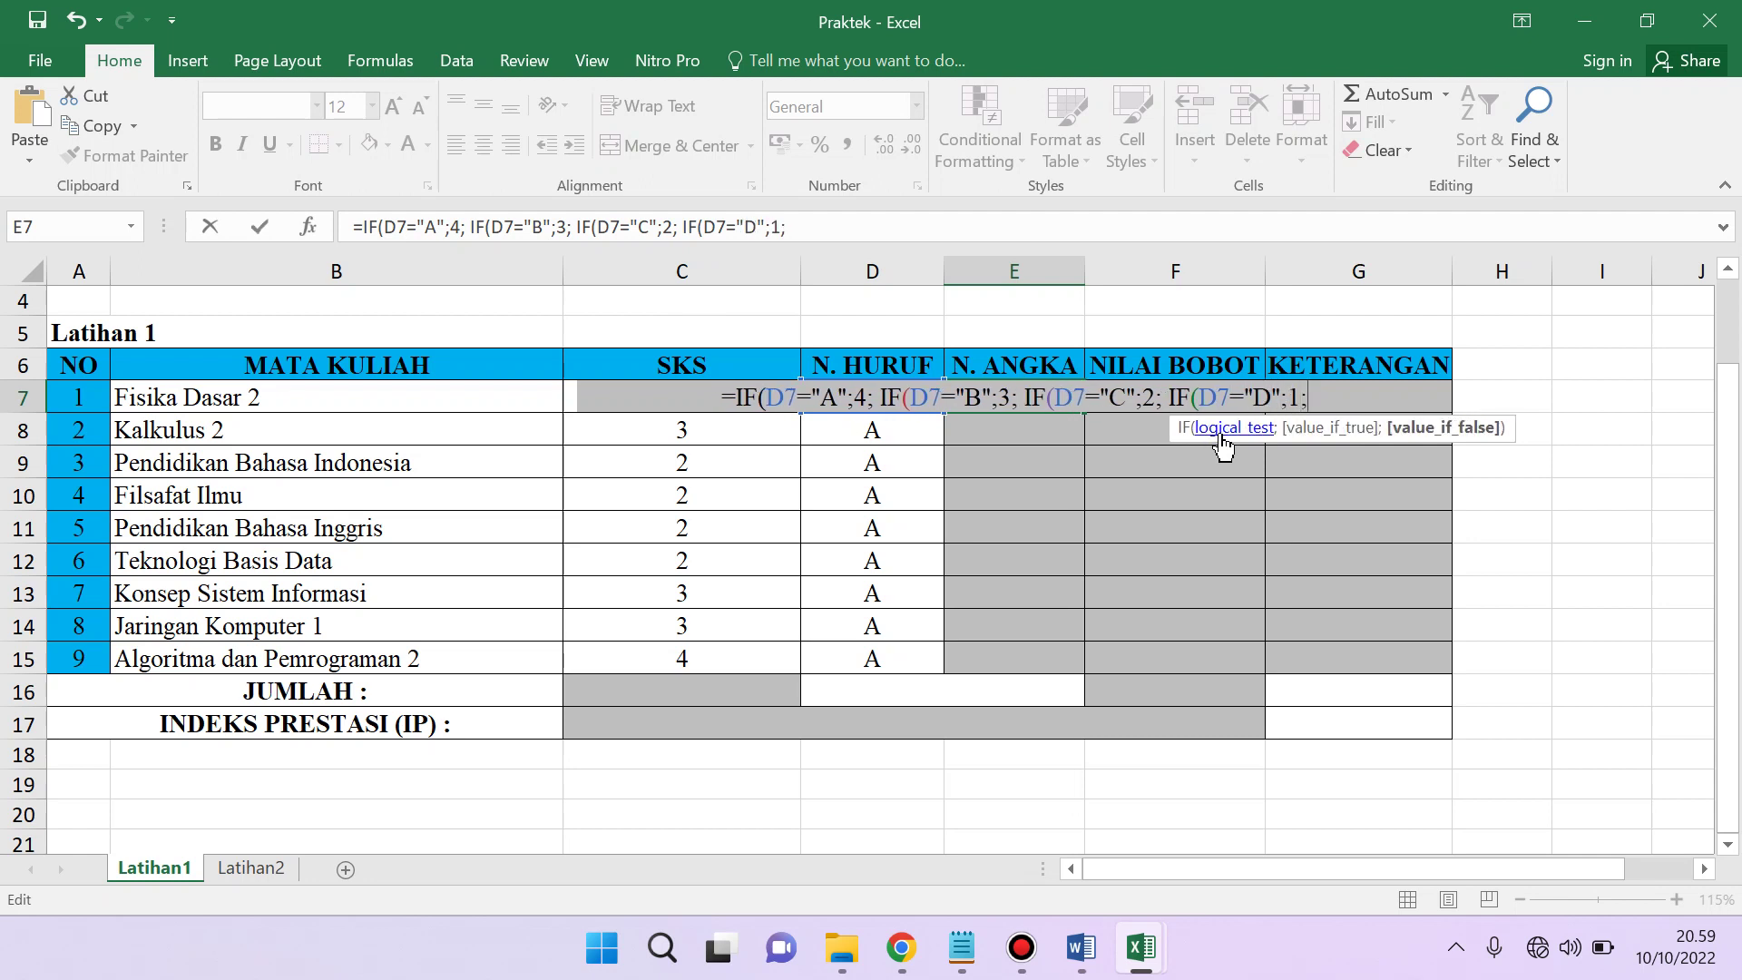
# - Finish the E7 formula with 0 as the last false value and four closing parentheses, and enter it
pyautogui.write('0')
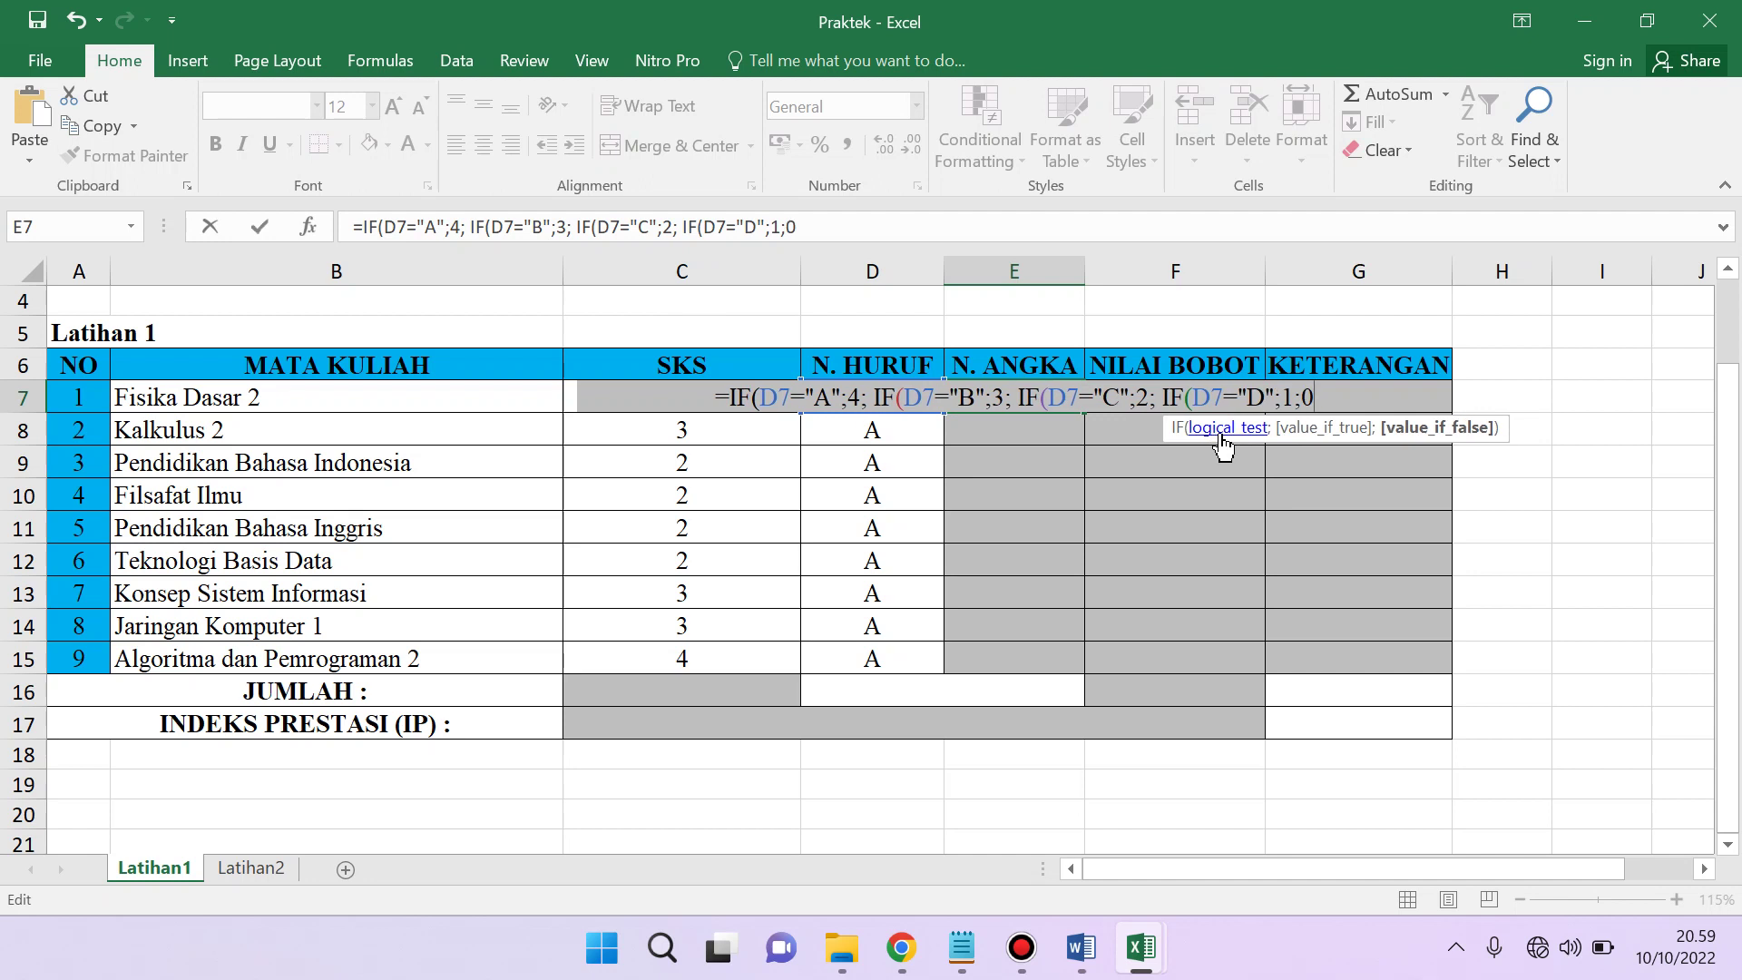
pyautogui.write('))))')
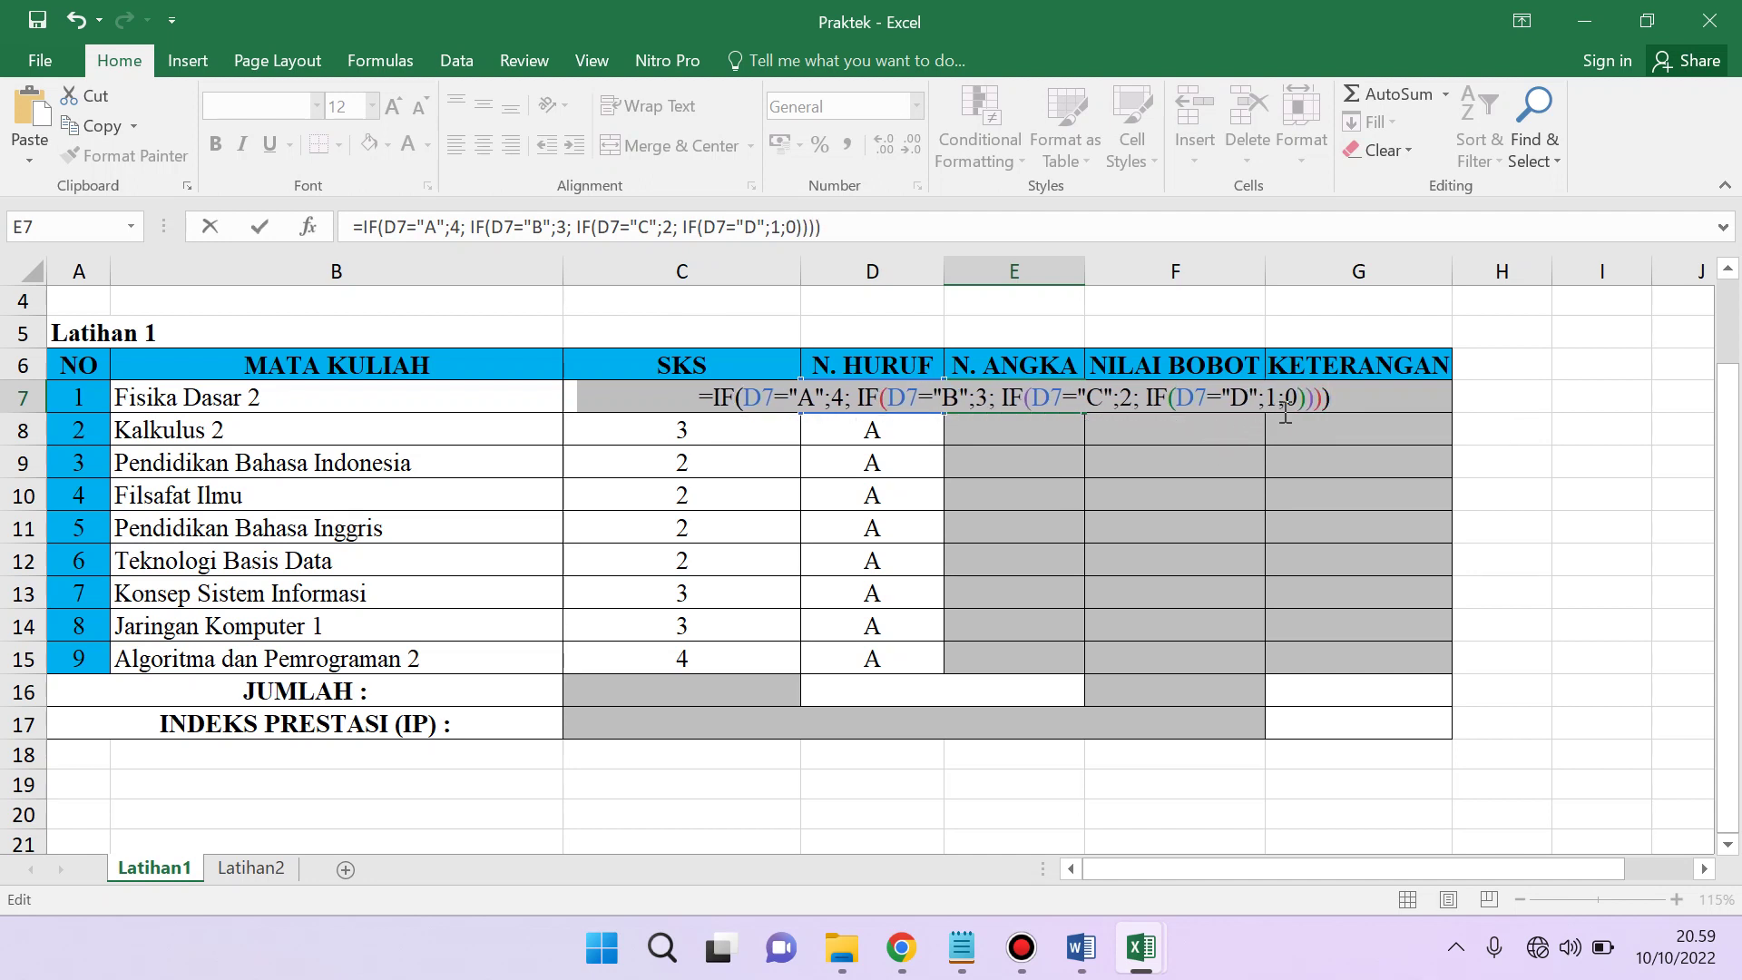
pyautogui.click(1298, 401)
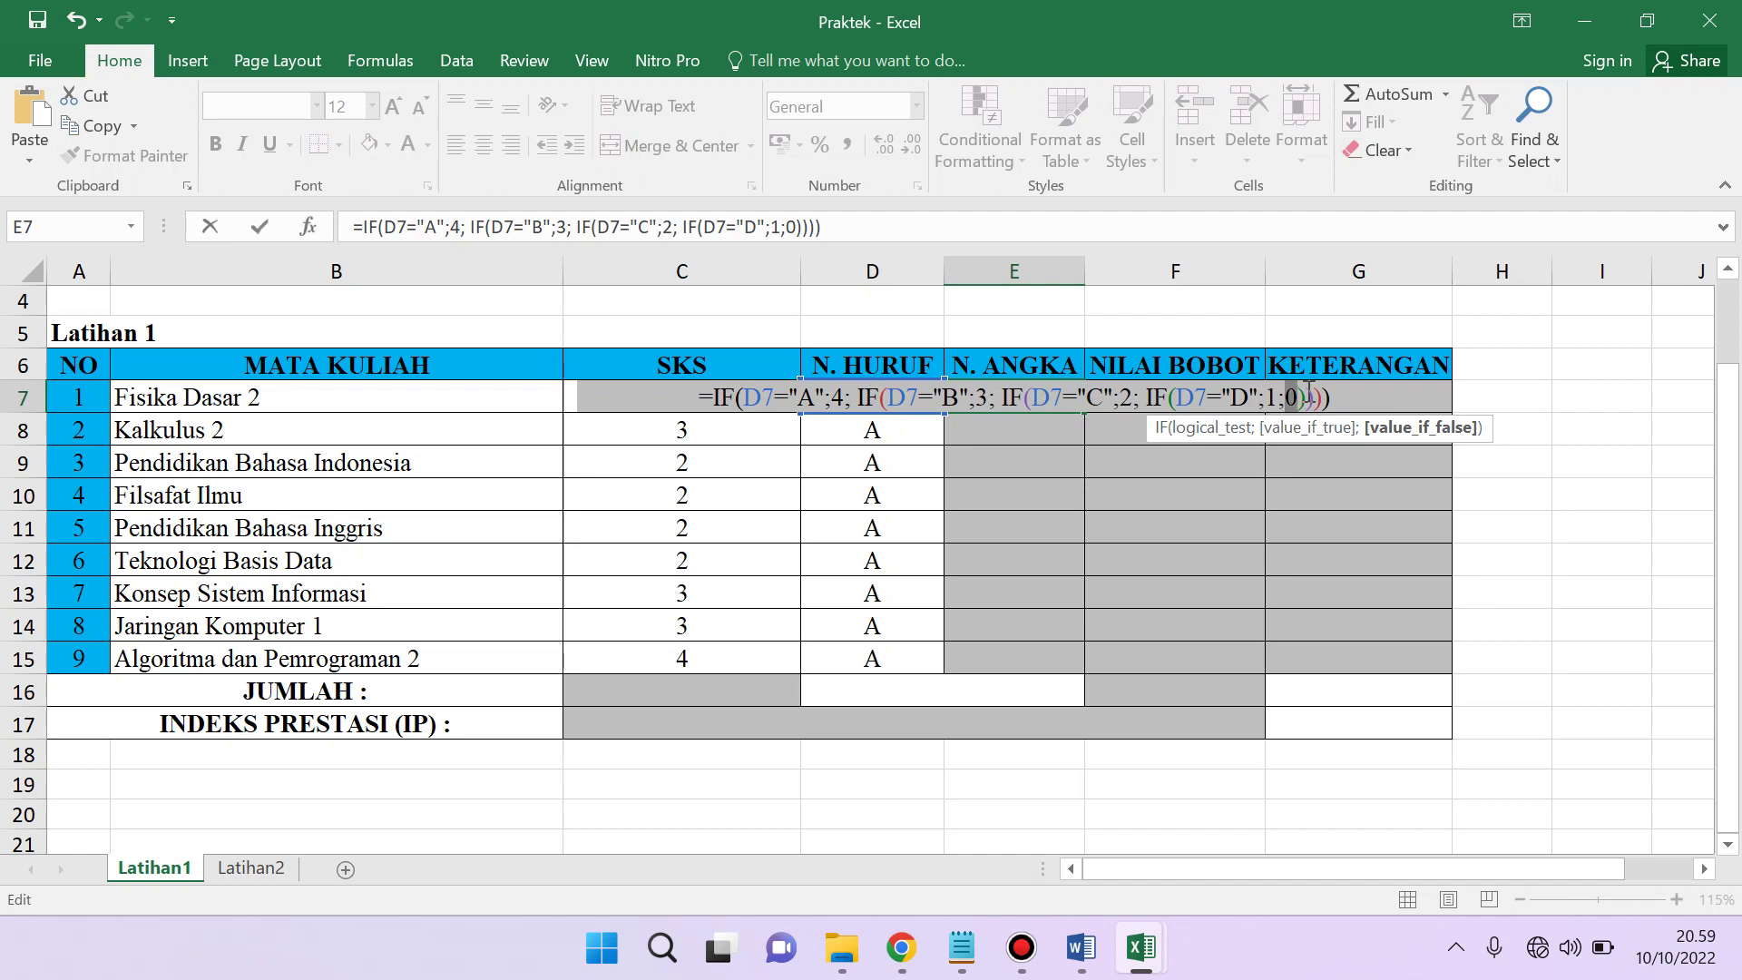
pyautogui.click(1298, 400)
pyautogui.press('Return')
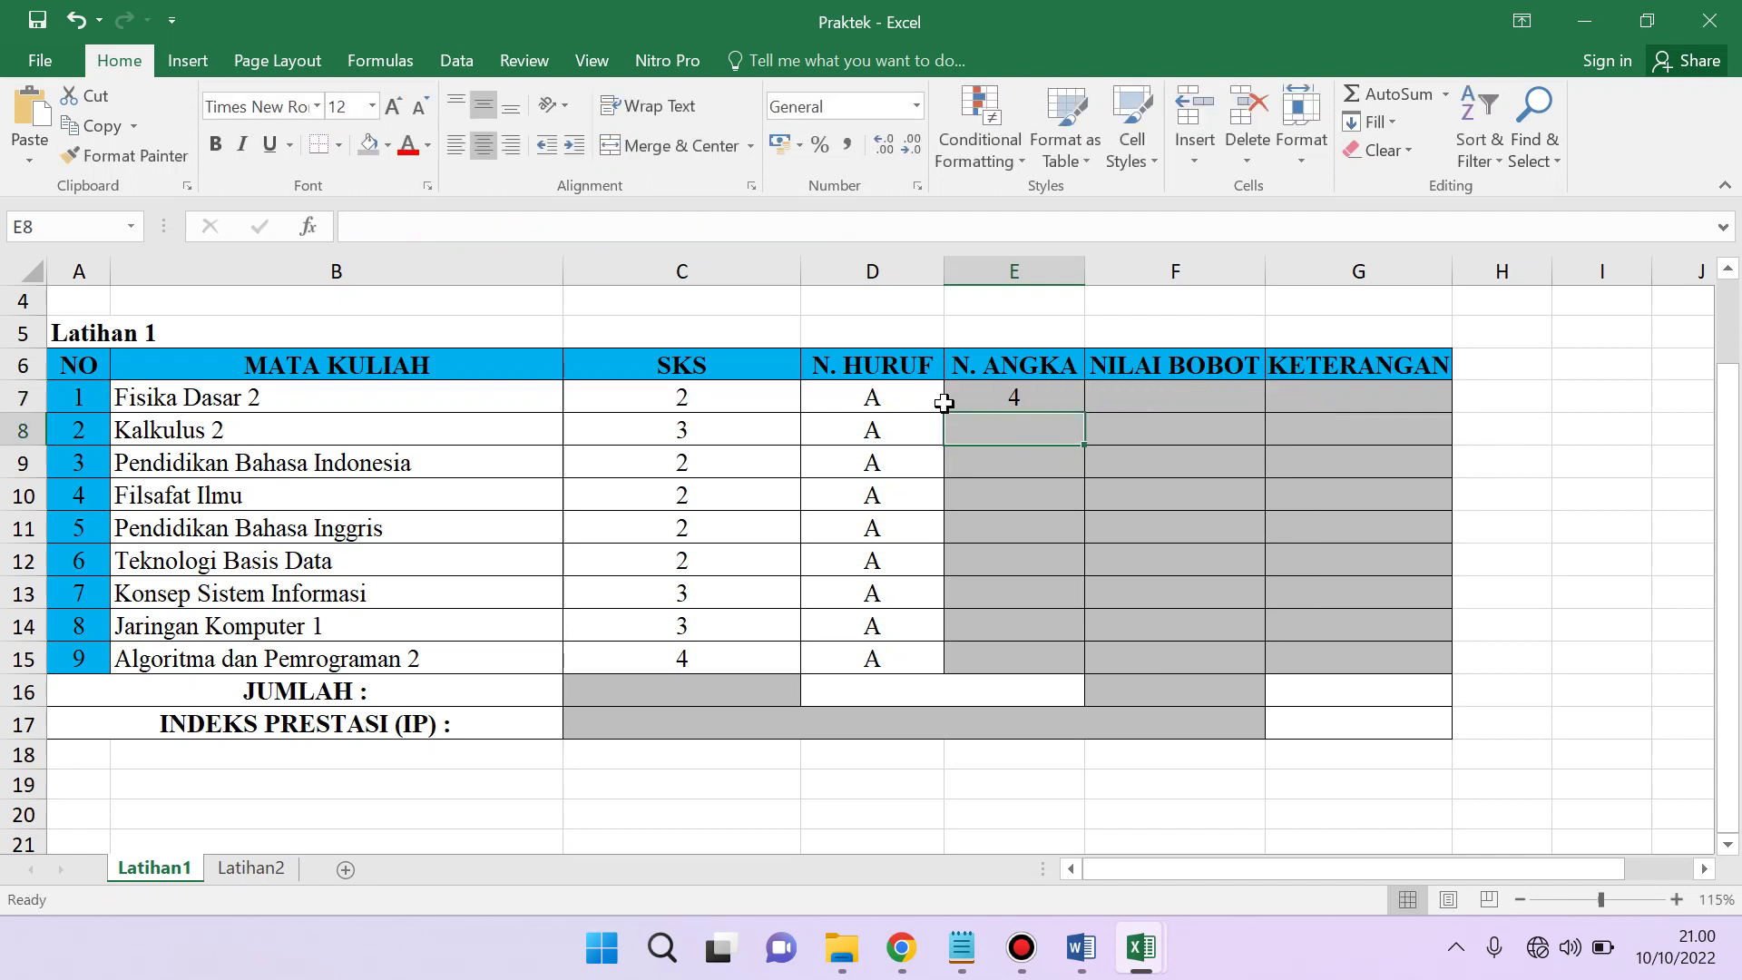
# - Test the N. ANGKA formula by setting the Fisika Dasar 2 letter grade in D7 to B
pyautogui.click(1016, 406)
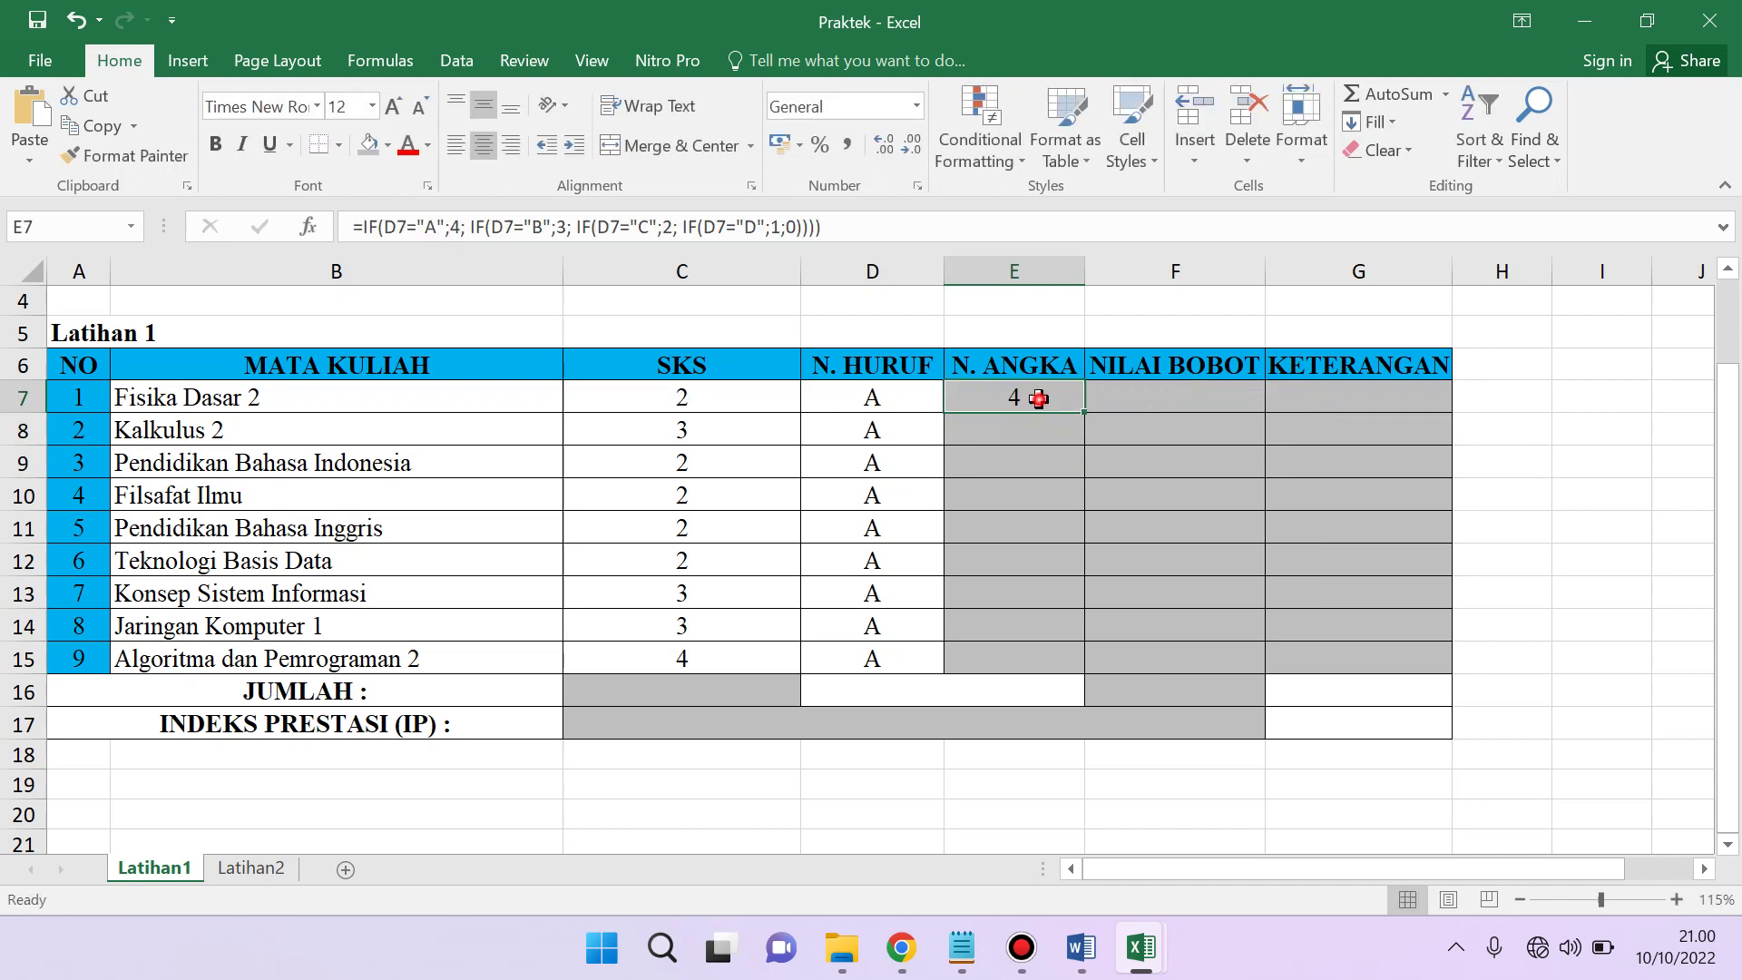
pyautogui.click(874, 401)
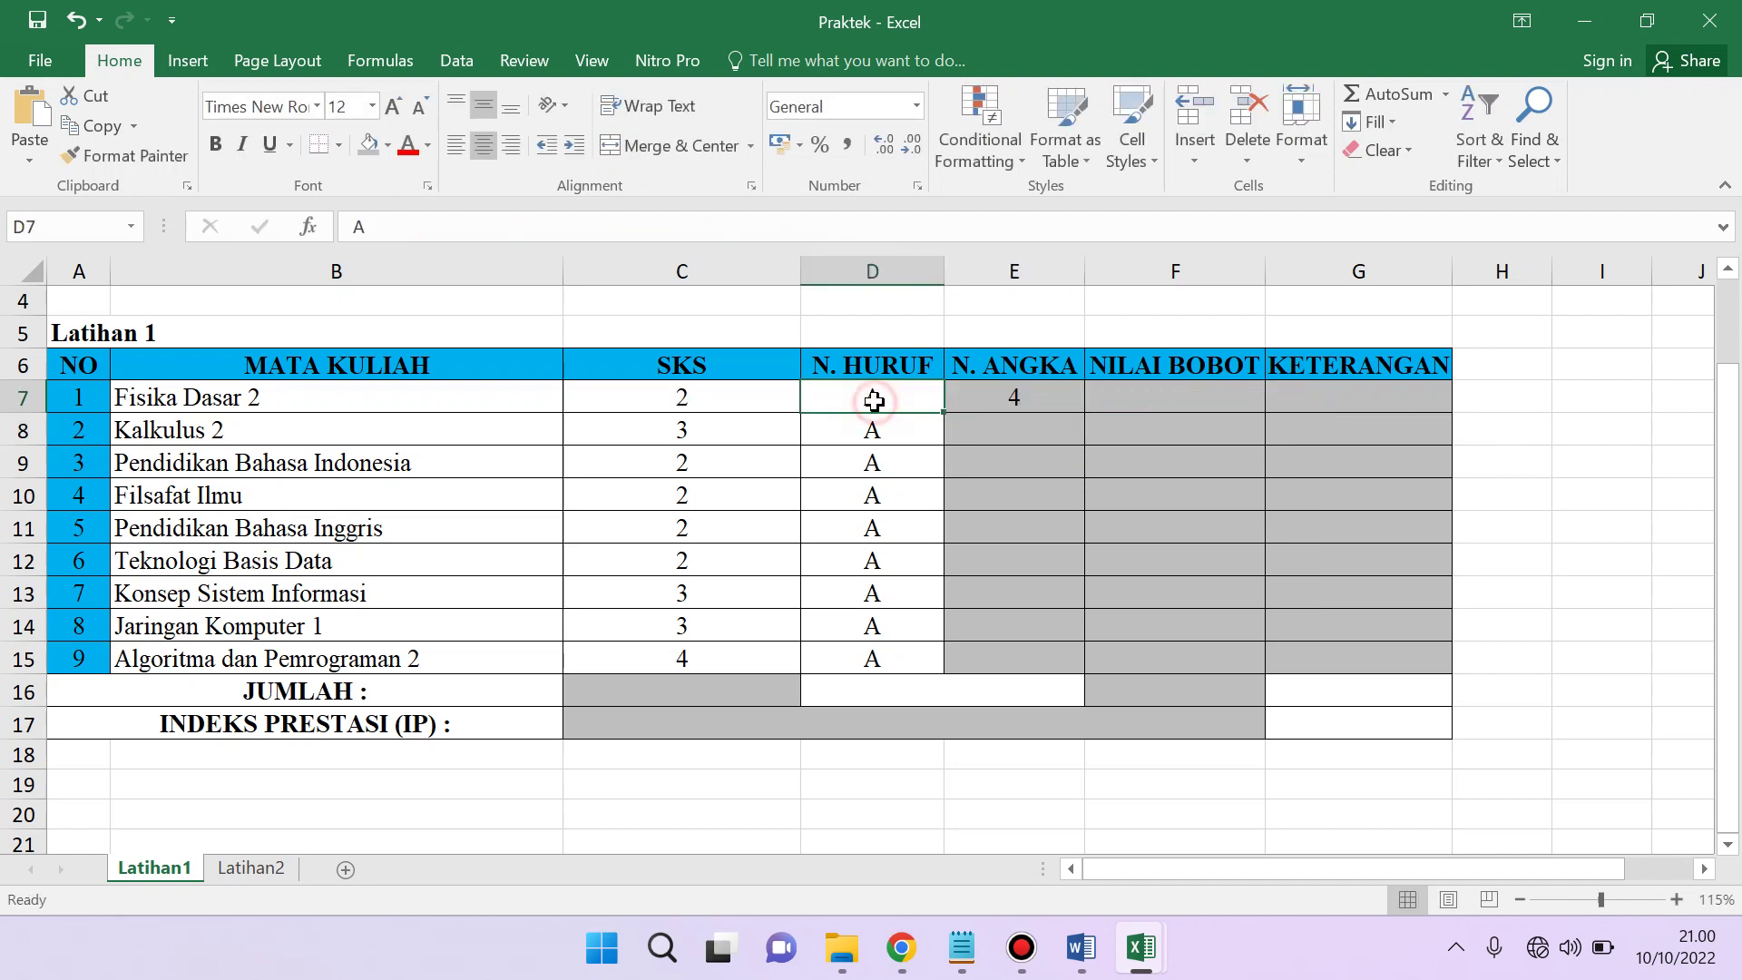
pyautogui.click(1013, 401)
pyautogui.click(865, 395)
pyautogui.write('B')
pyautogui.press('Return')
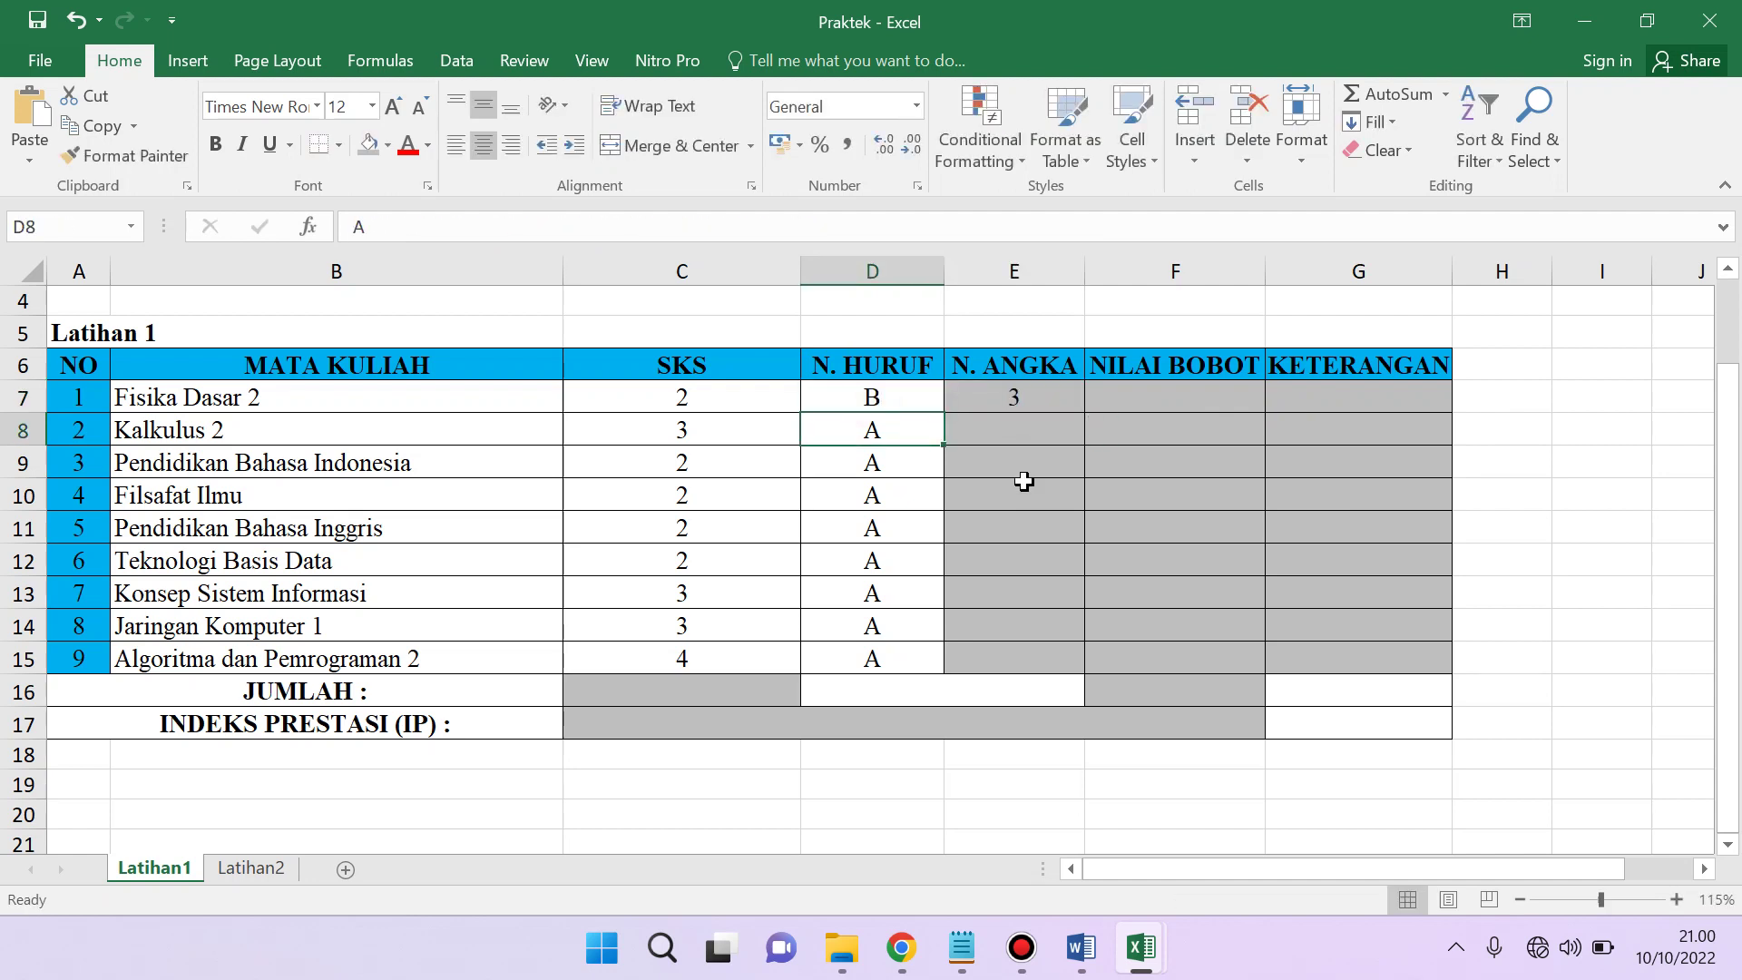
# - Test the N. ANGKA formula with the letter grades C and D in D7
pyautogui.press('Up')
pyautogui.write('C')
pyautogui.press('Return')
pyautogui.press('Up')
pyautogui.write('D')
pyautogui.press('Return')
pyautogui.press('Up')
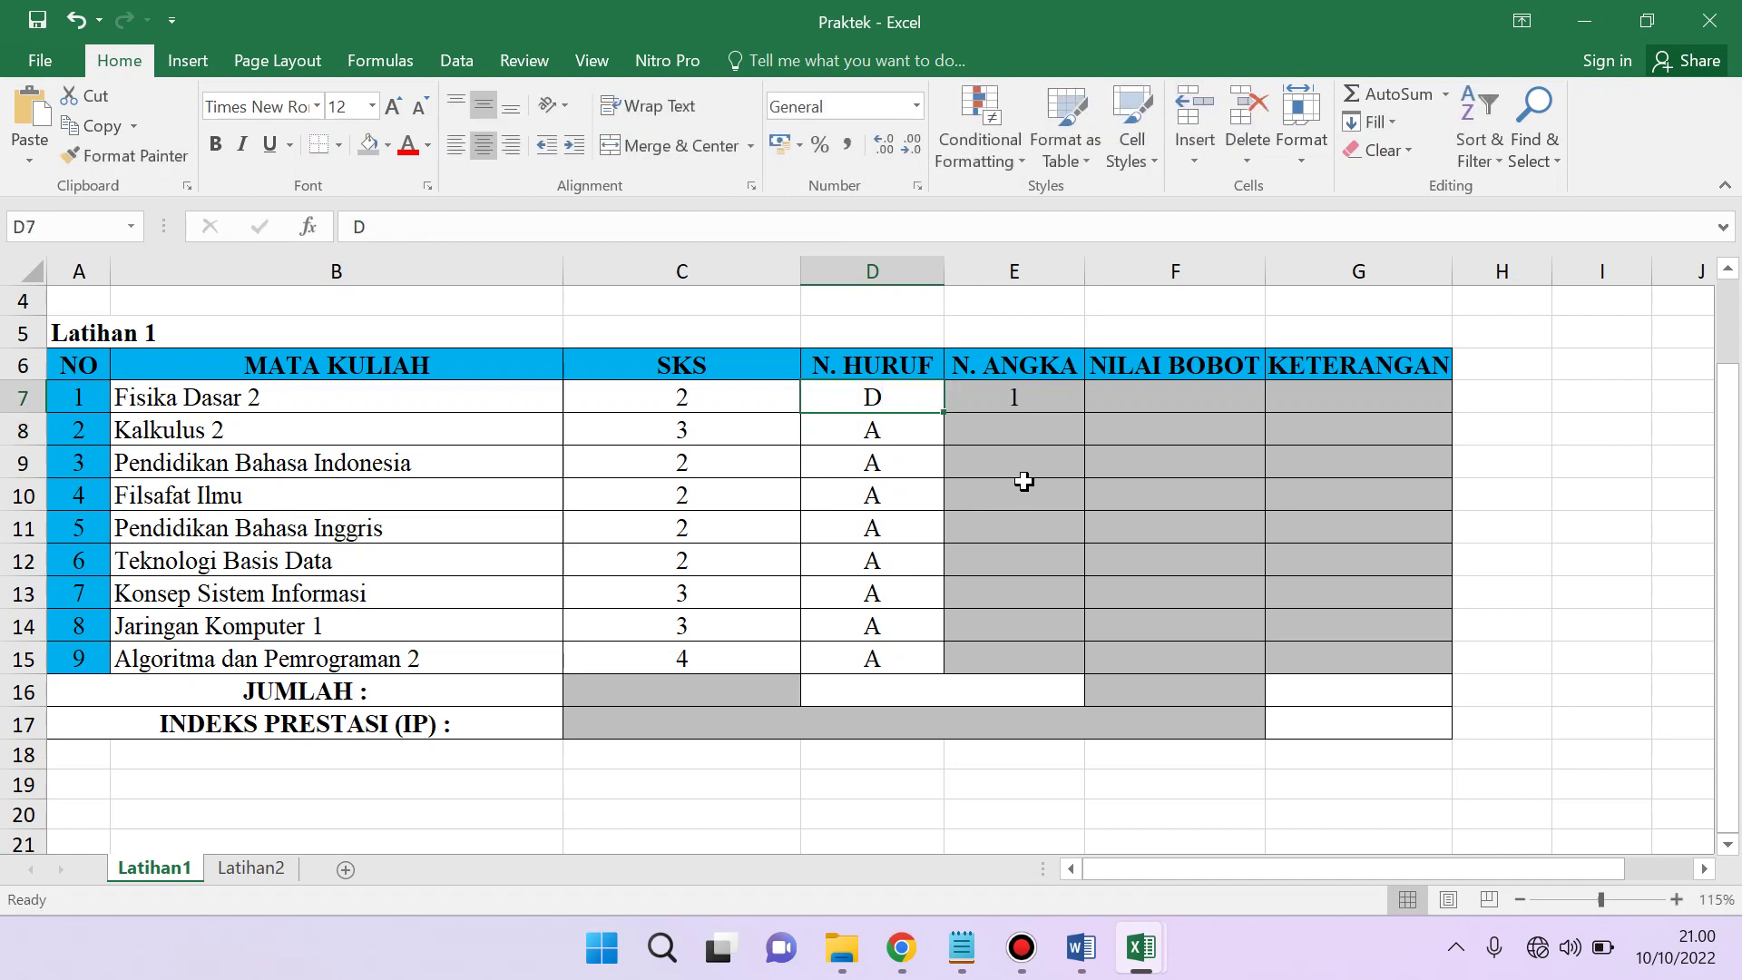
# - Test the grades E, F and R in D7, also entering F and R in D8
pyautogui.write('E')
pyautogui.press('Return')
pyautogui.write('F')
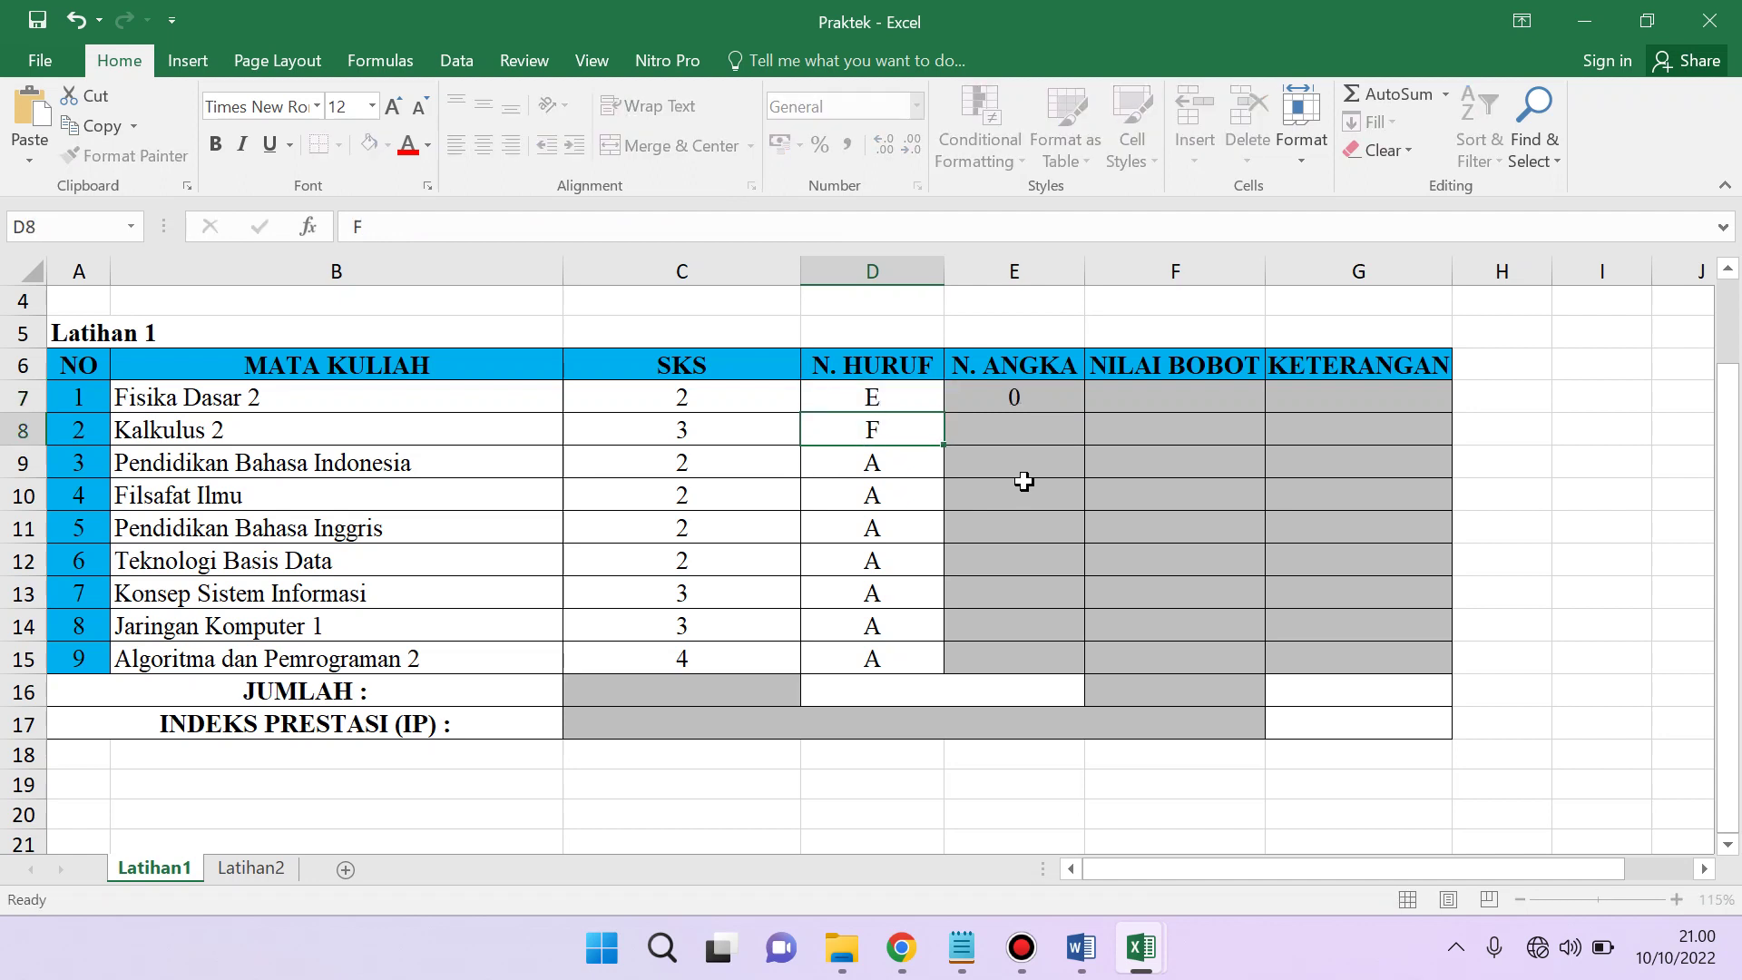
pyautogui.press('Return')
pyautogui.press('Up')
pyautogui.press('Up')
pyautogui.write('F')
pyautogui.press('Return')
pyautogui.write('R')
pyautogui.press('Return')
pyautogui.press('Up')
pyautogui.press('Up')
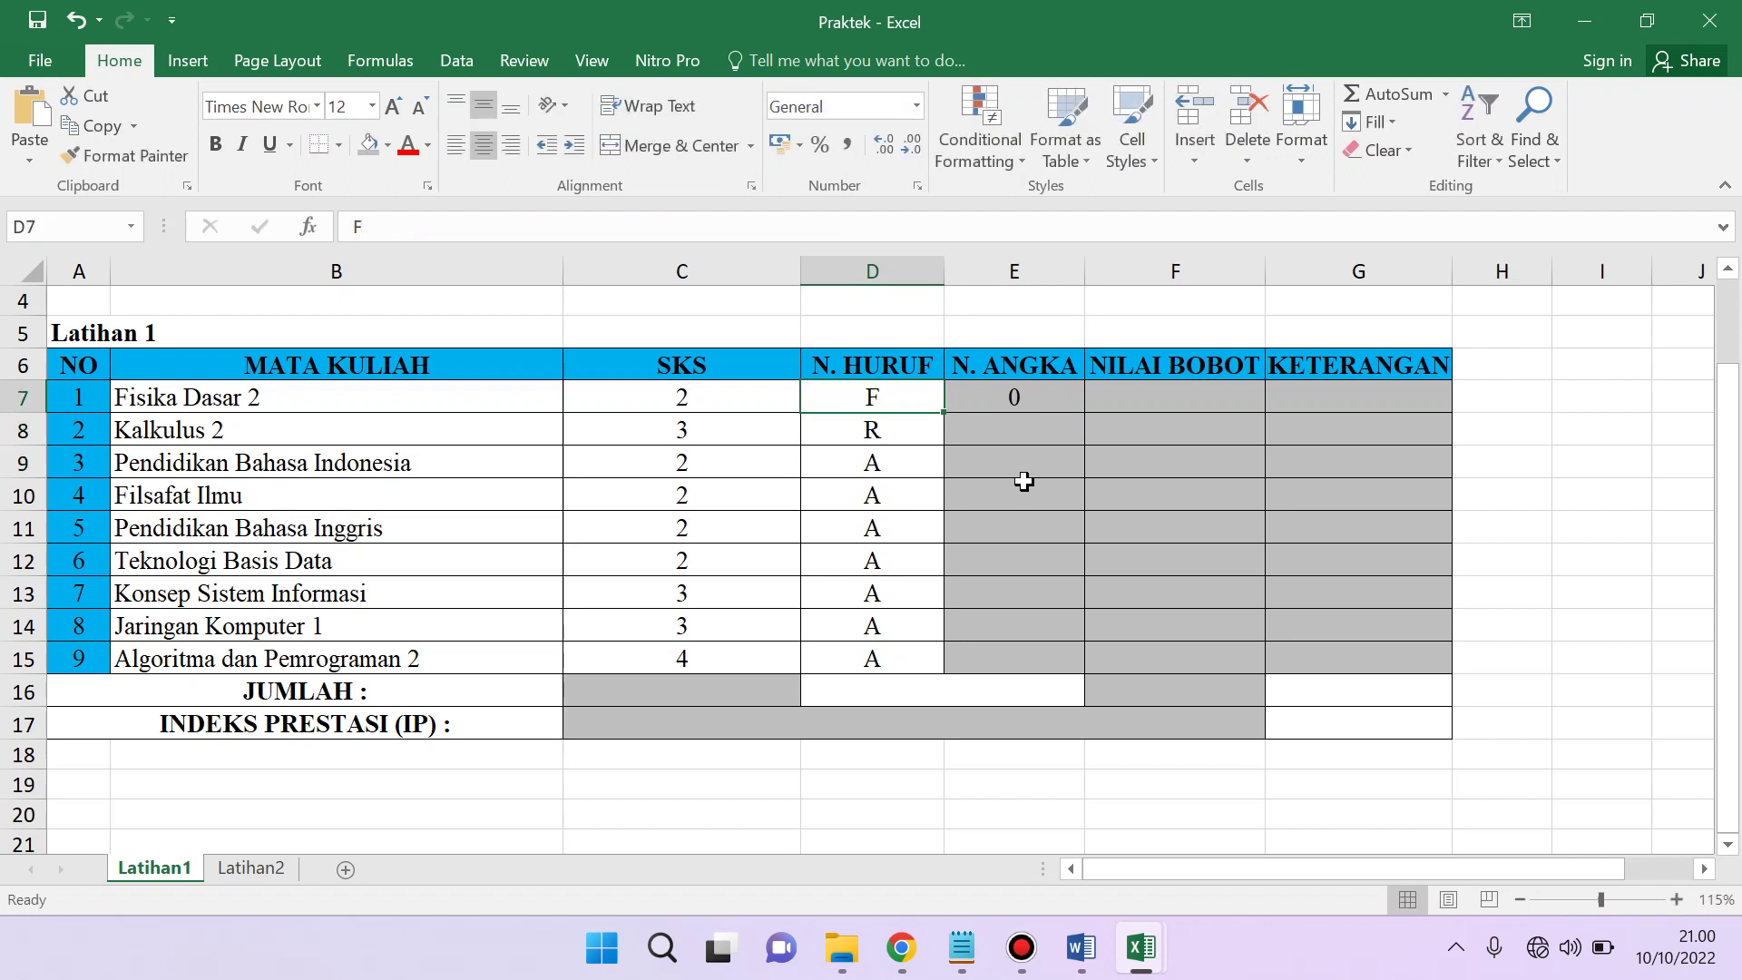
pyautogui.write('R')
pyautogui.press('Return')
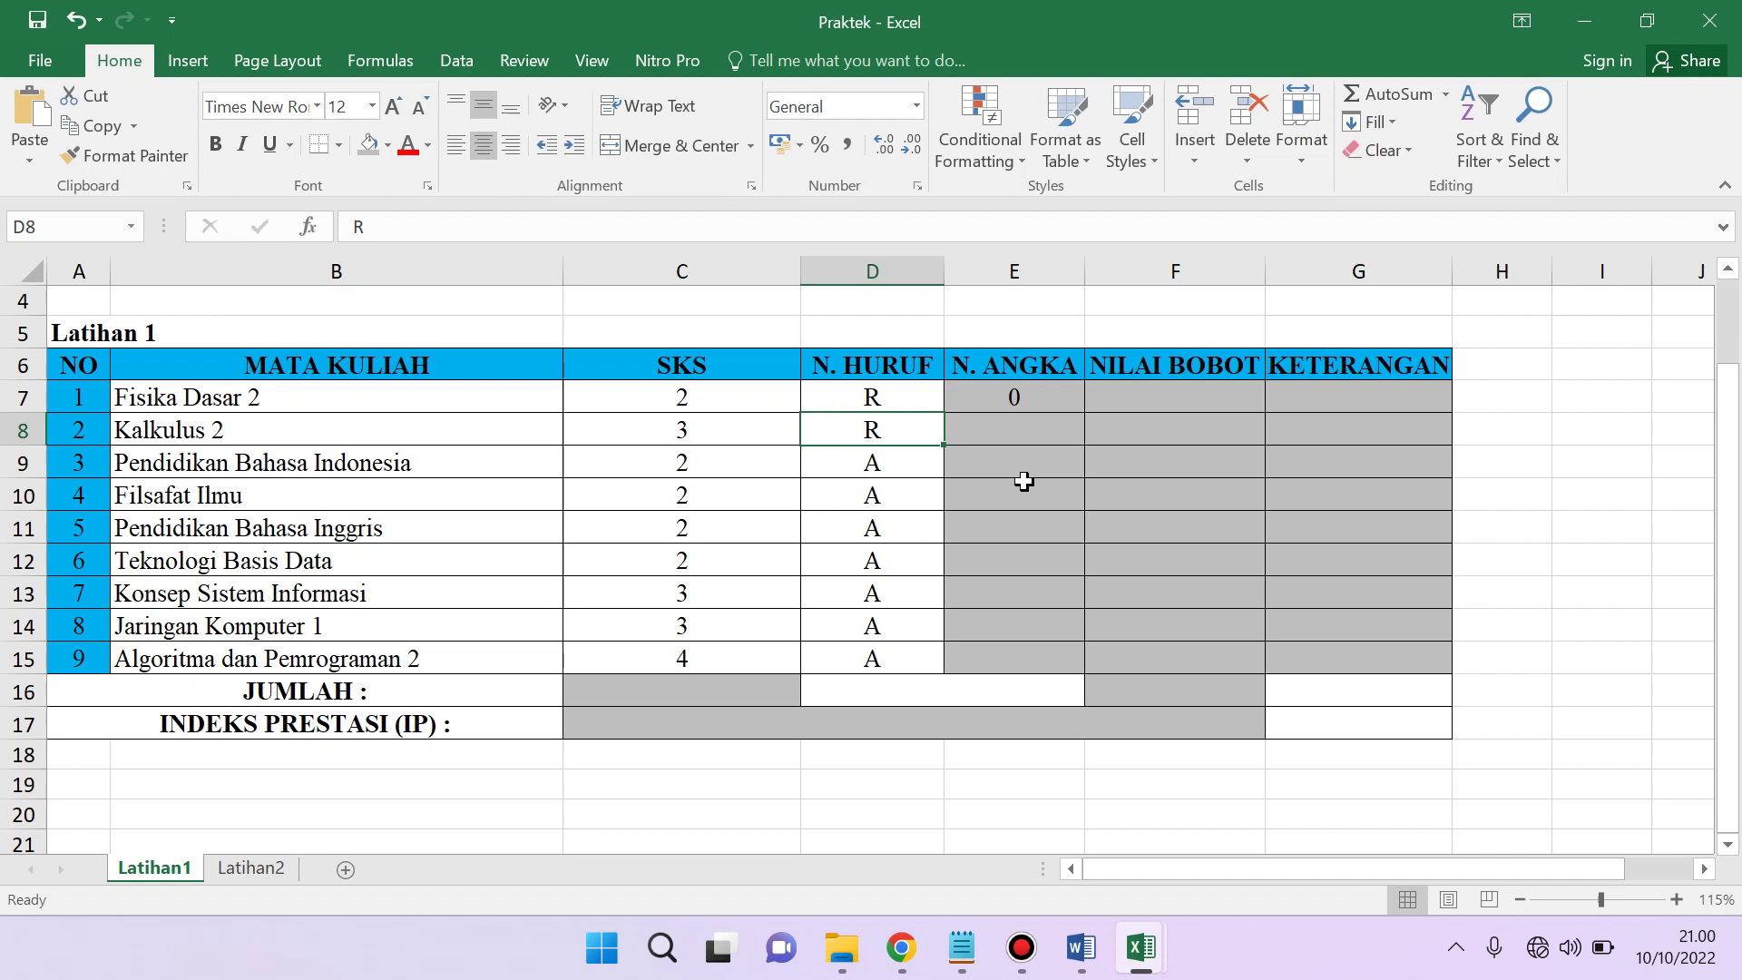
# - Restore the letter grade A for Kalkulus 2 in D8 and Fisika Dasar 2 in D7
pyautogui.press('Down')
pyautogui.press('Up')
pyautogui.write('A')
pyautogui.press('Return')
pyautogui.press('Up')
pyautogui.press('Up')
pyautogui.press('Down')
pyautogui.press('Up')
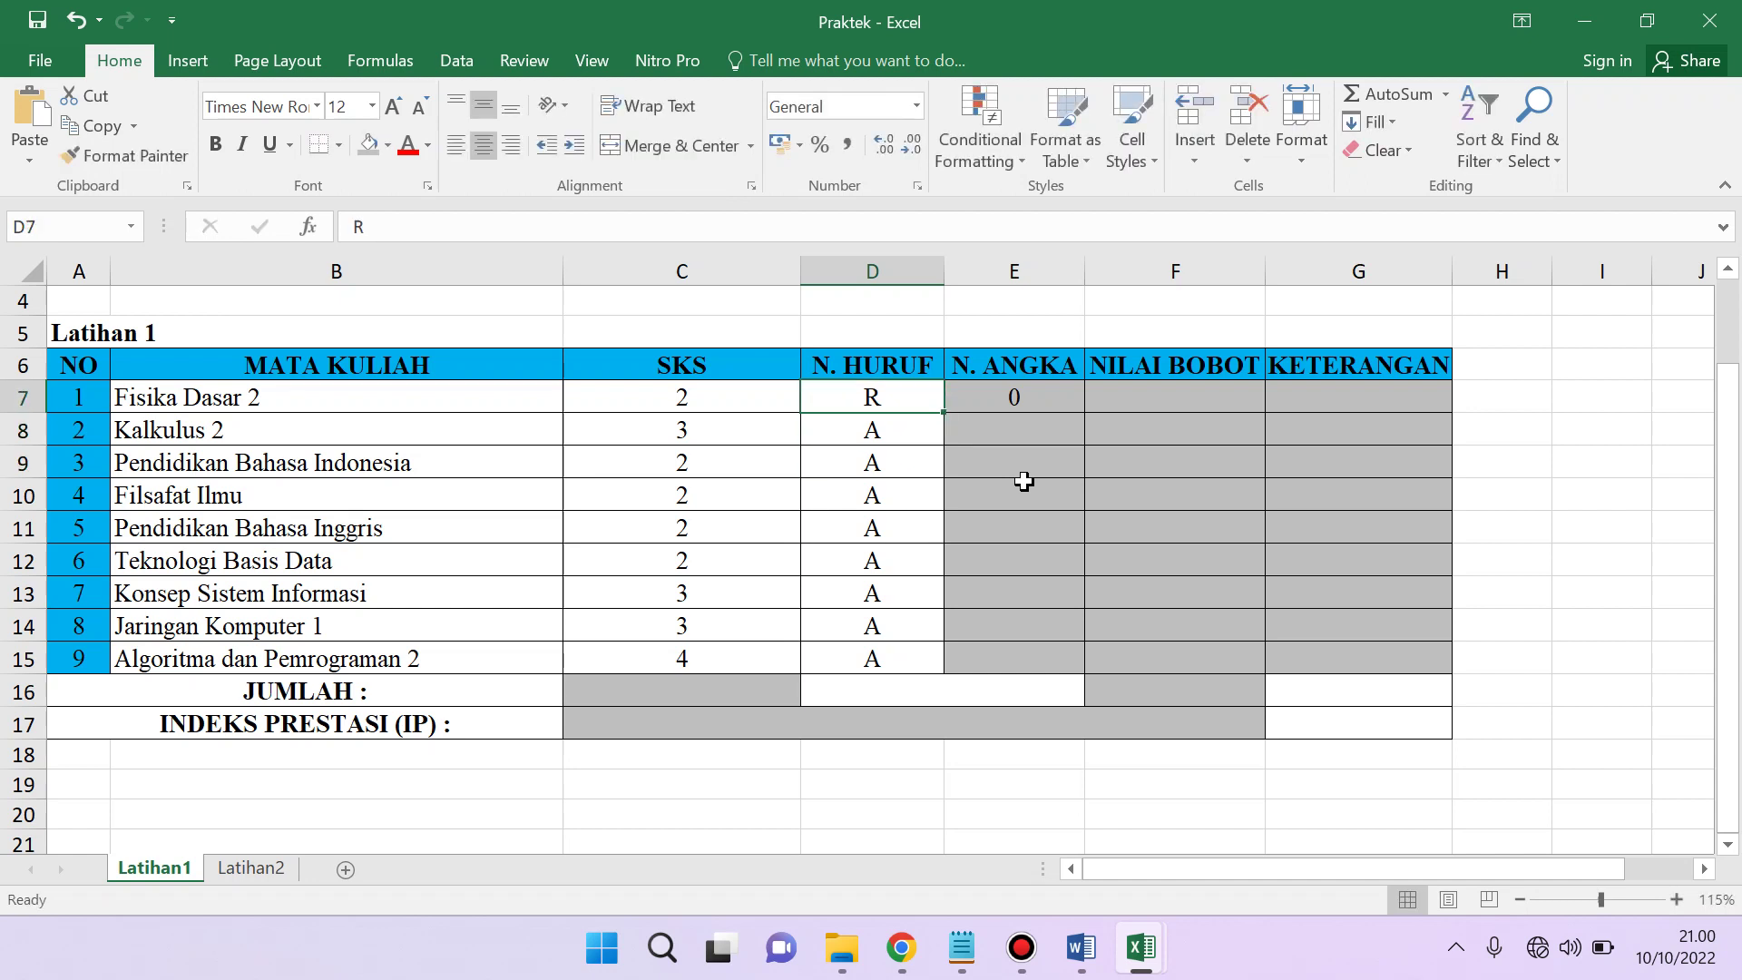
pyautogui.write('A')
pyautogui.press('Return')
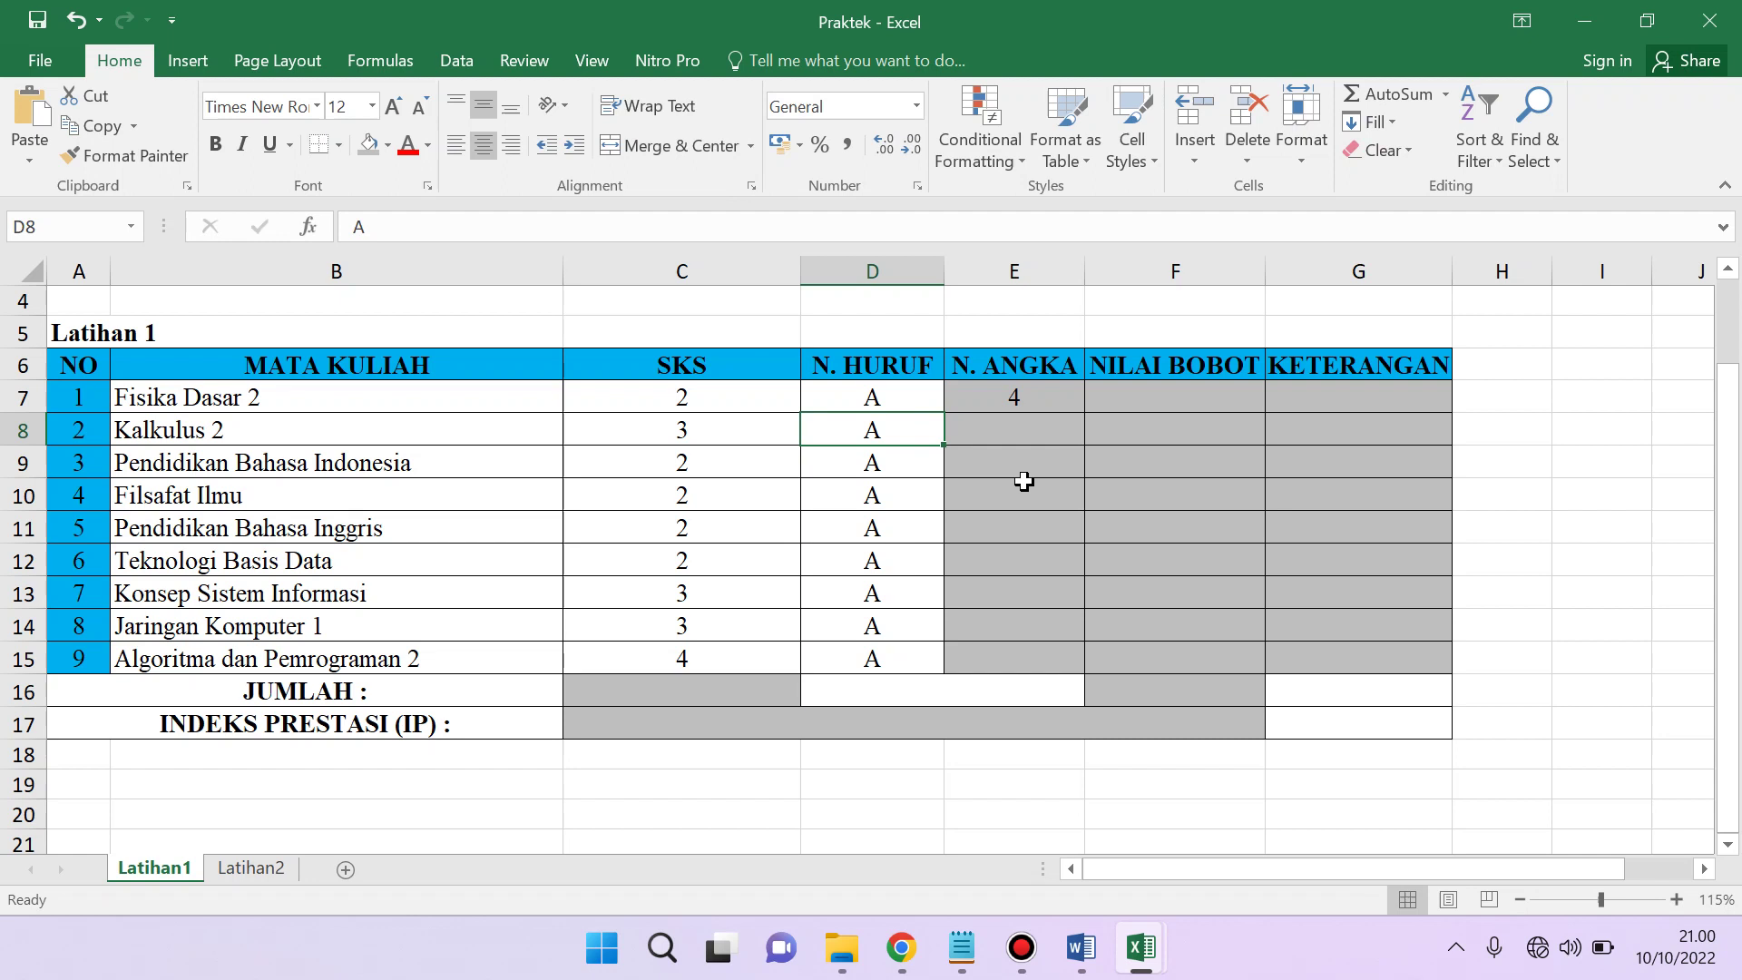
# - Fill the N. ANGKA formula from E7 down through E15
pyautogui.click(1054, 390)
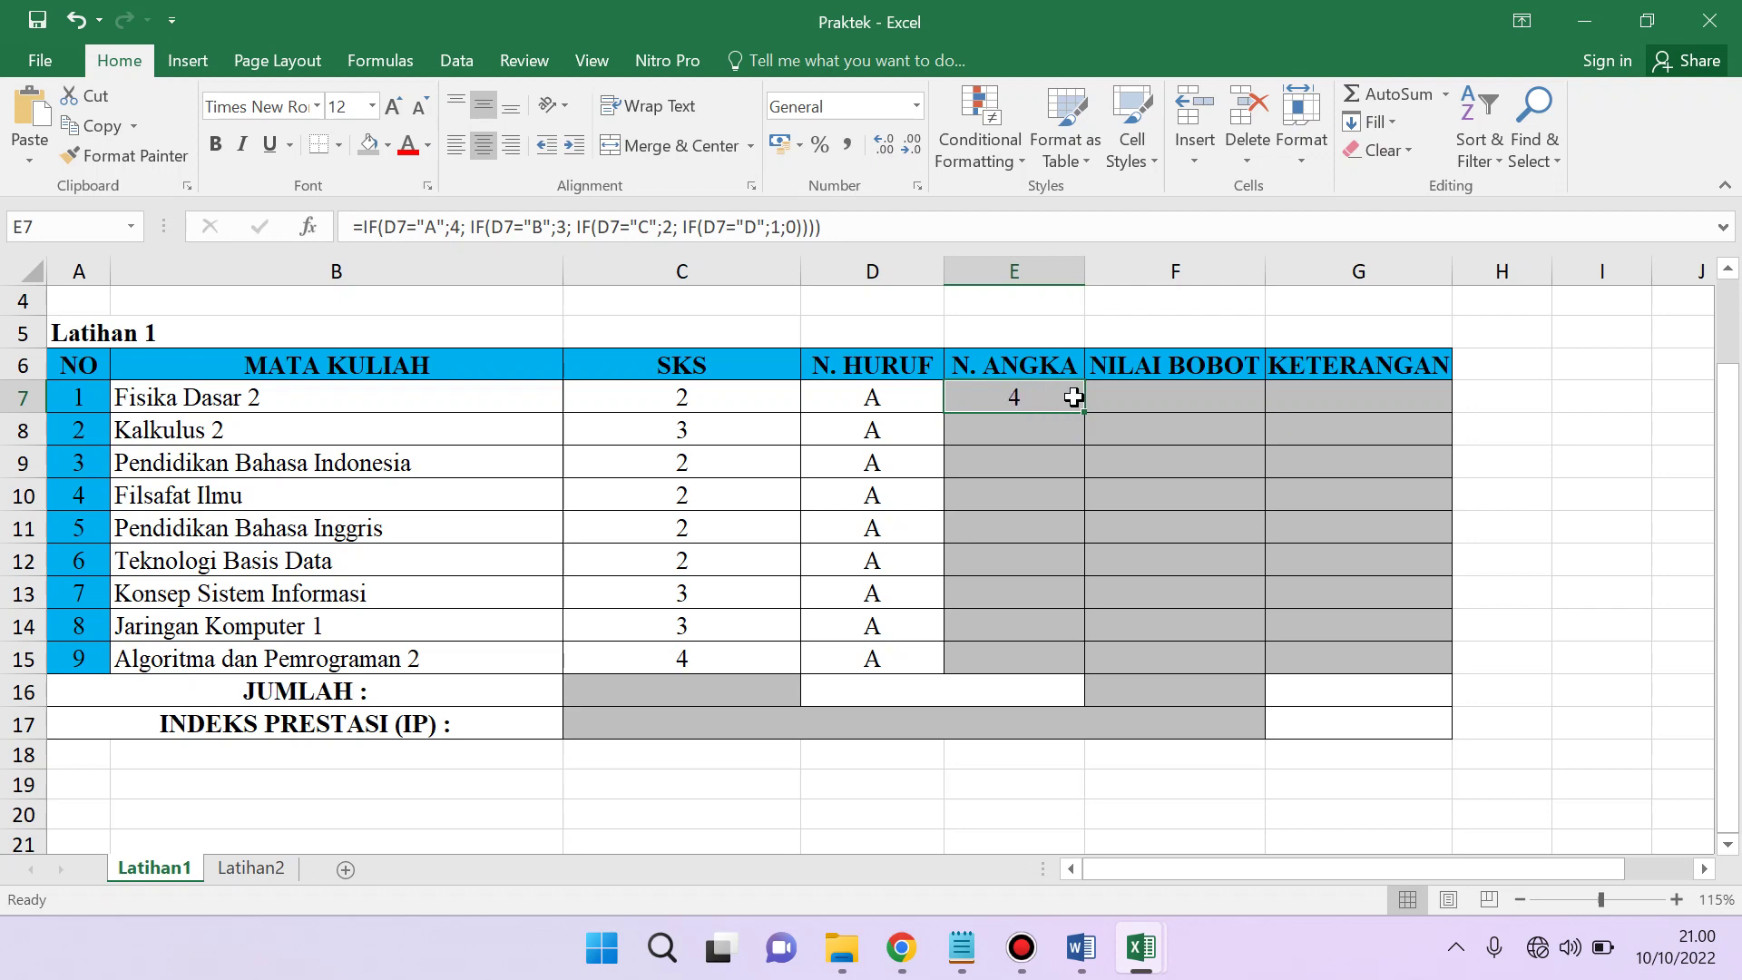
pyautogui.scroll(2, 1078, 425)
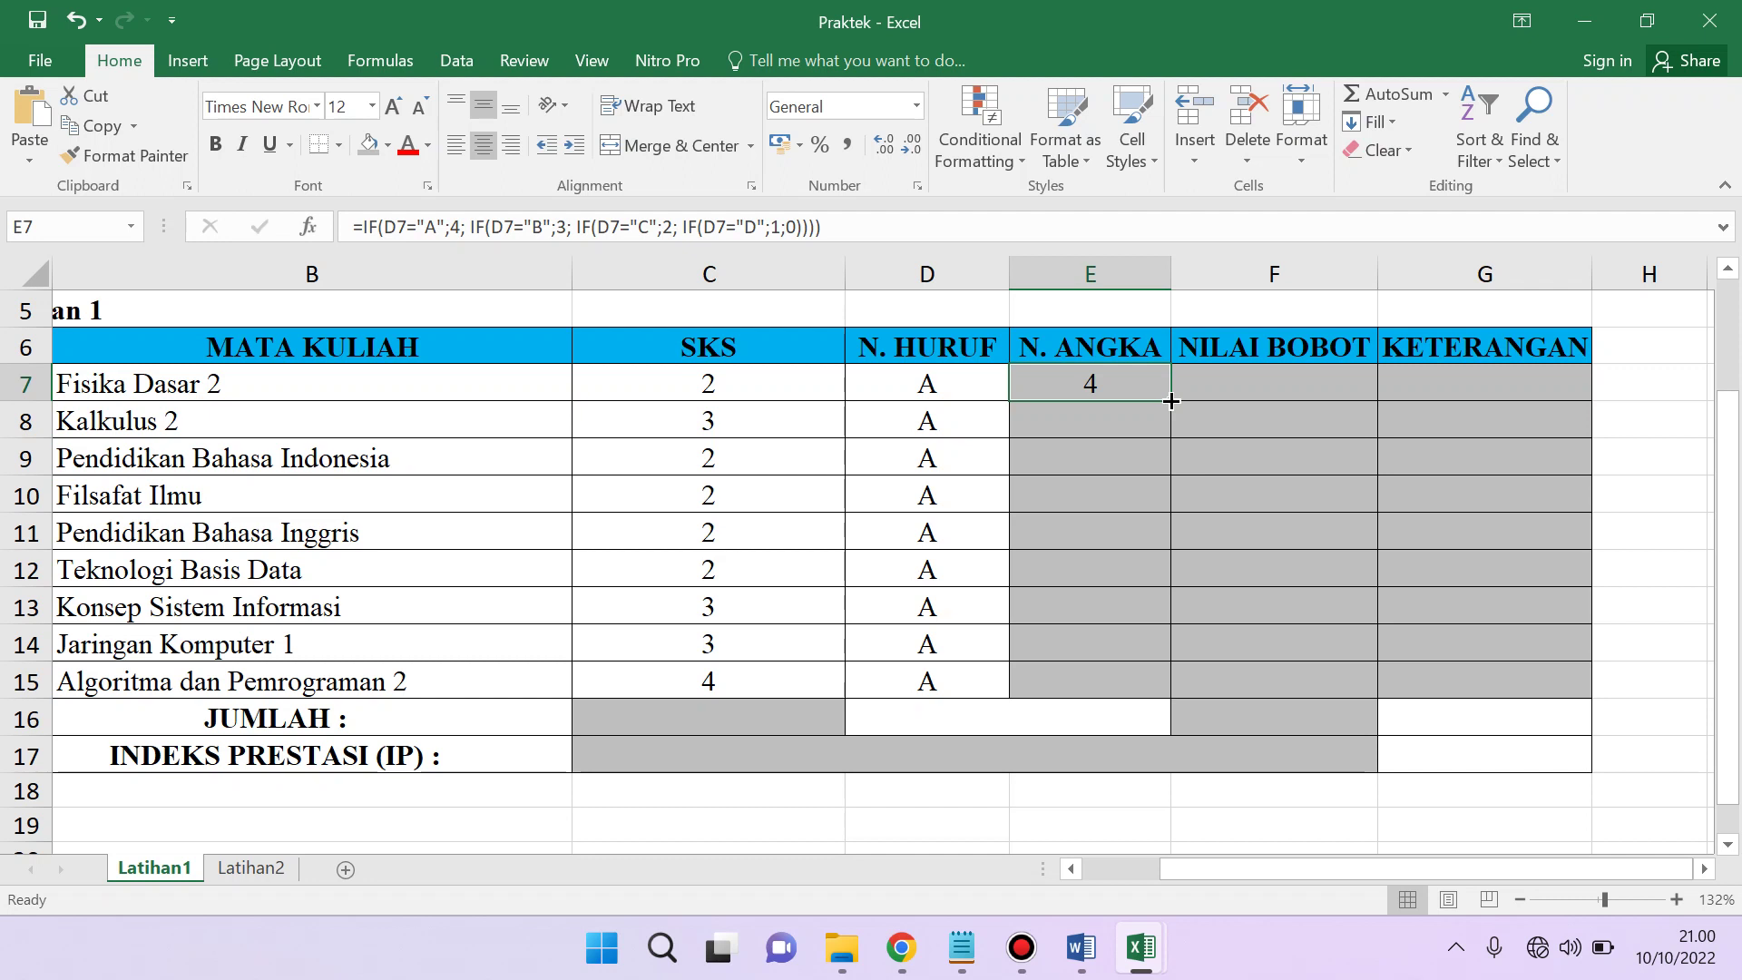
pyautogui.moveTo(1171, 400); pyautogui.dragTo(1150, 700)
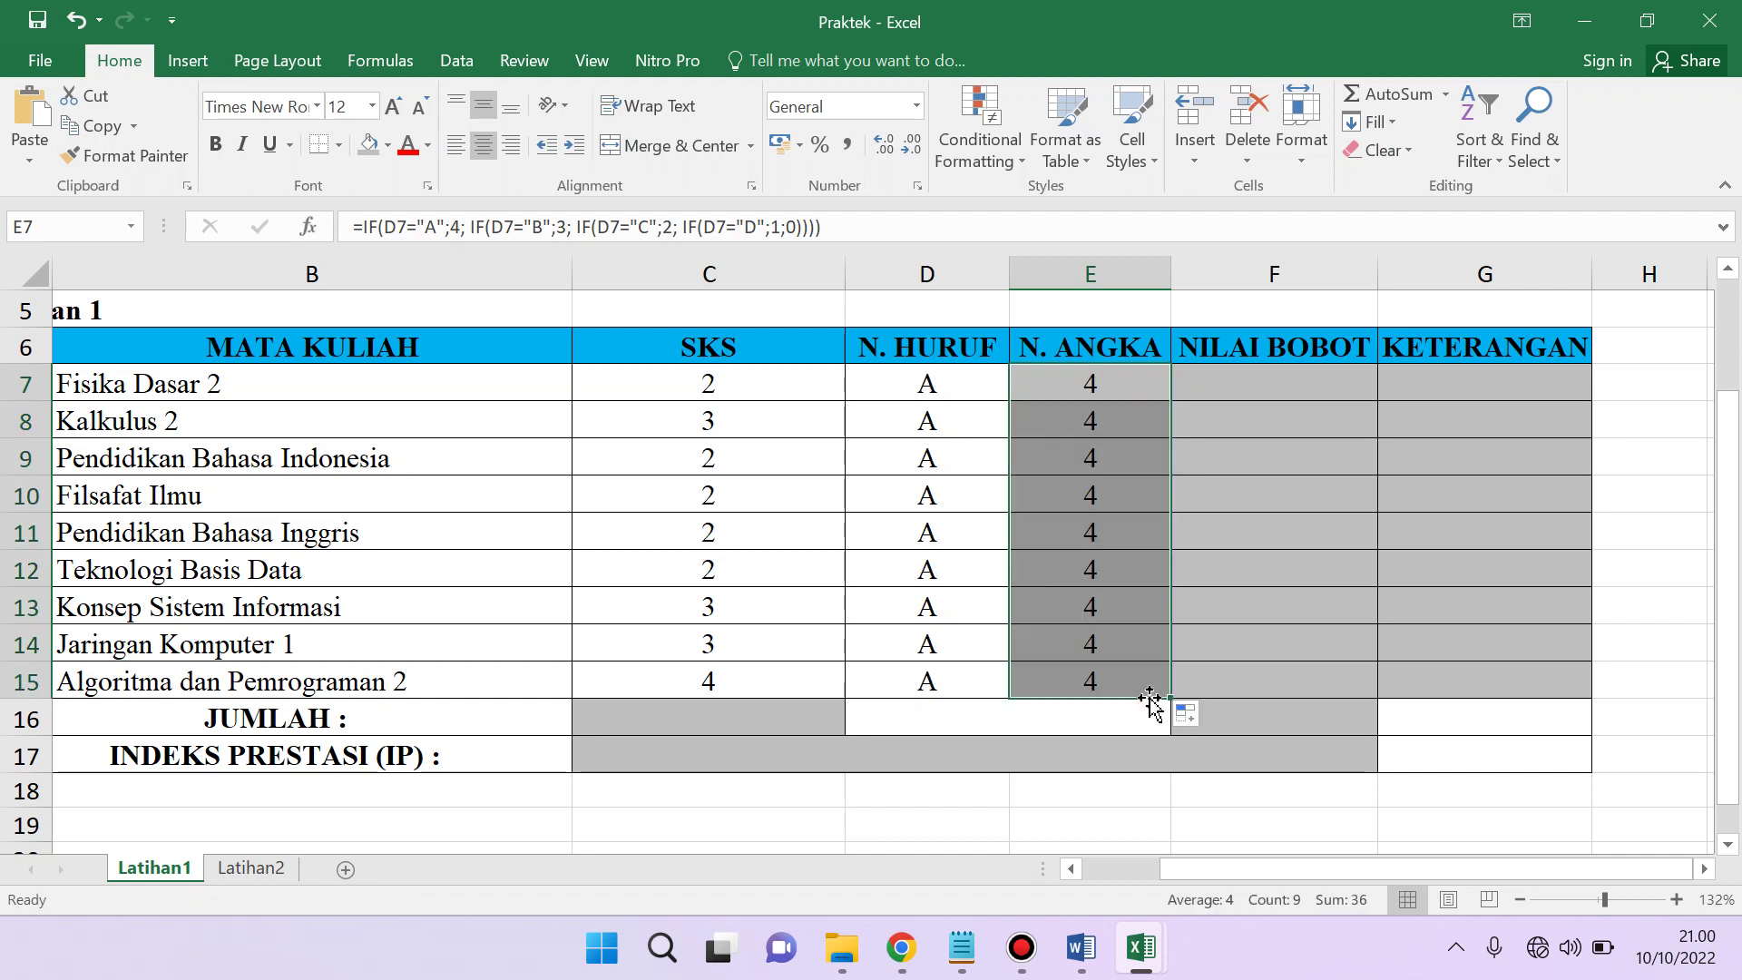
# - Set the N. HURUF letter grades in D8 through D11 to B, C, D and E
pyautogui.click(910, 383)
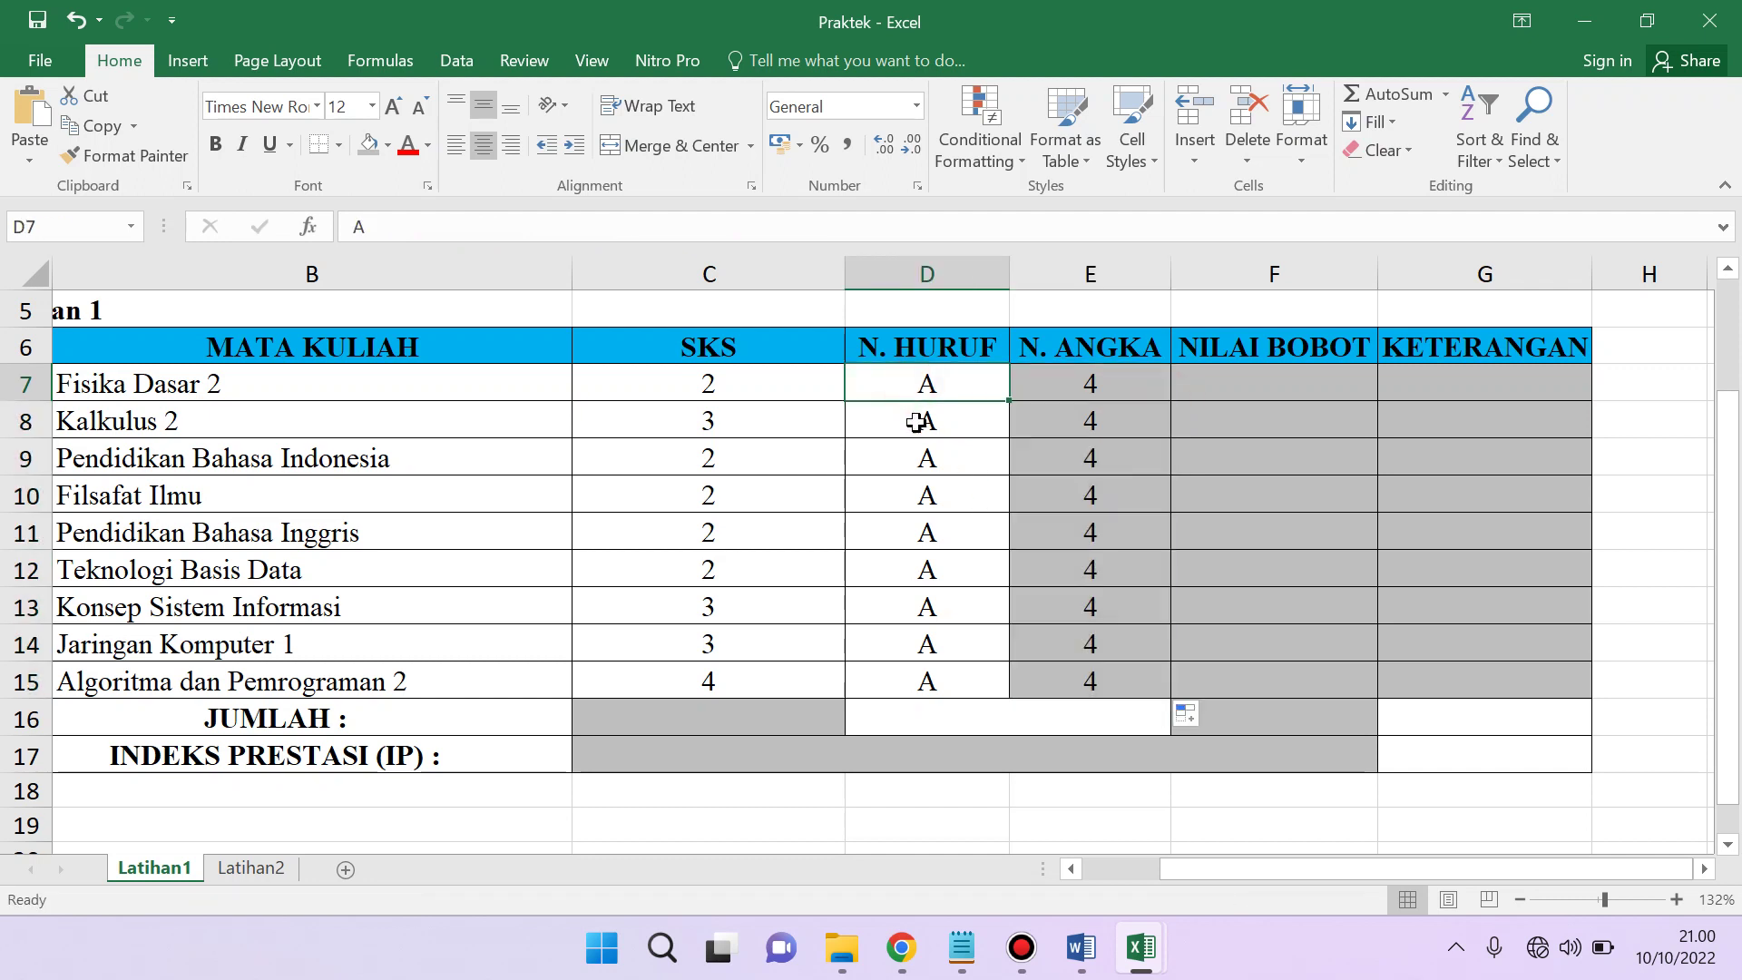
pyautogui.click(916, 422)
pyautogui.write('V')
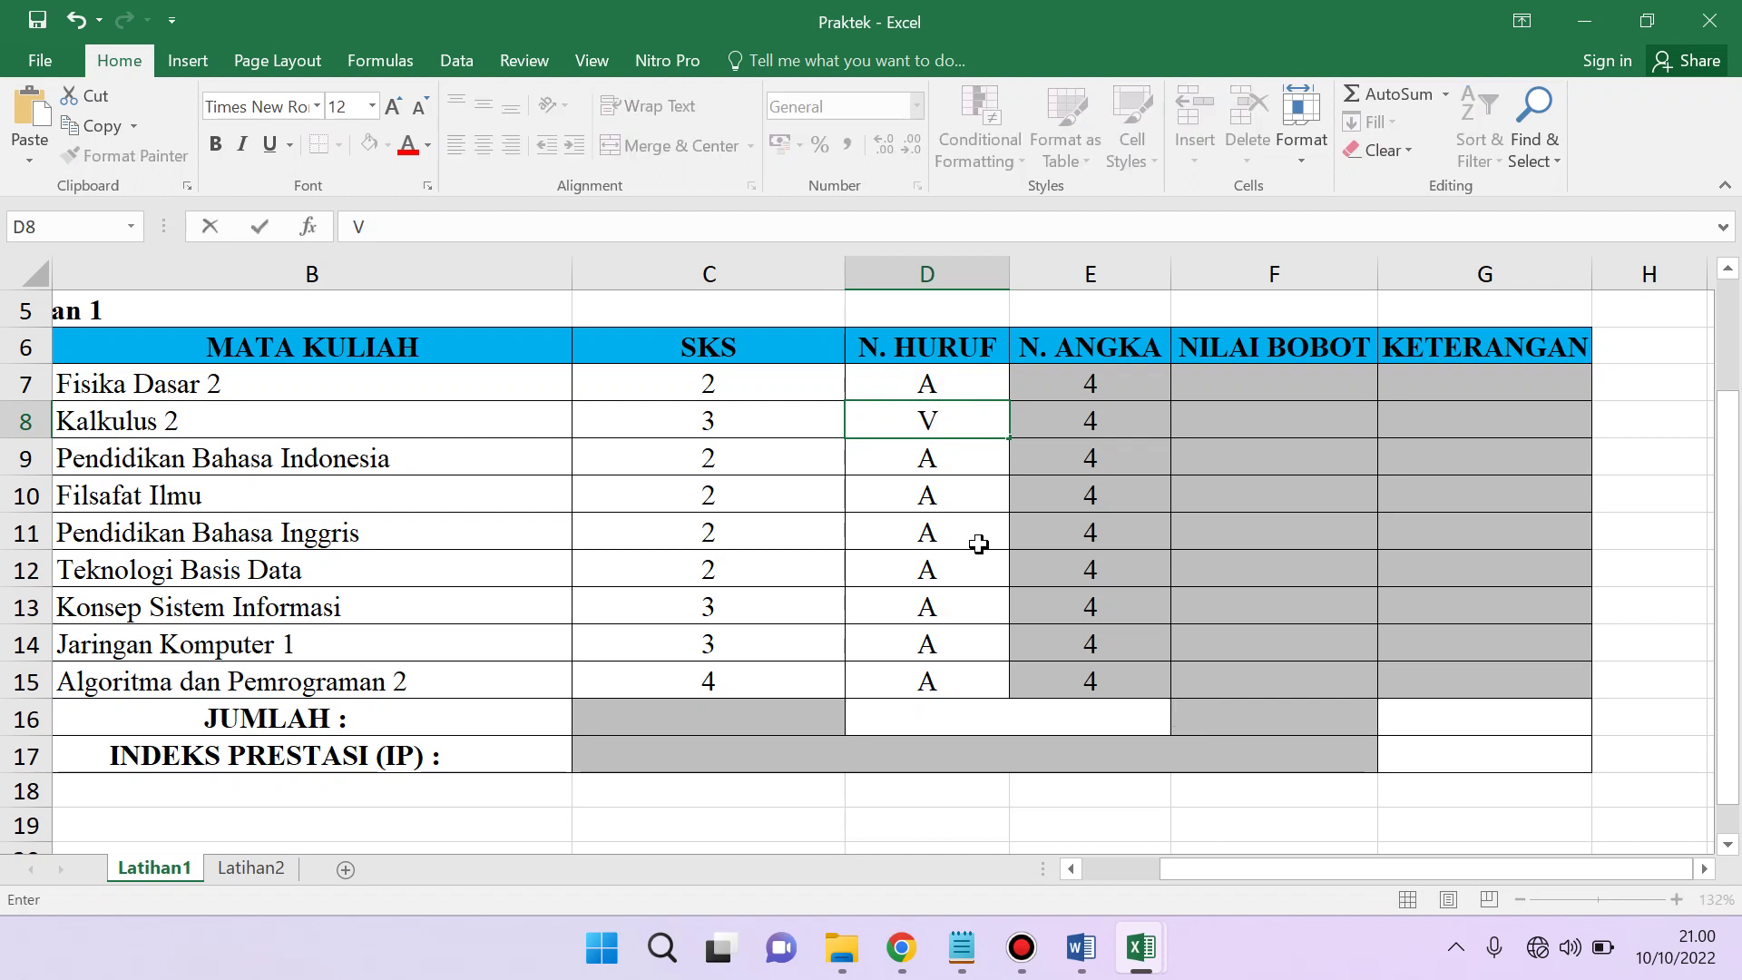
pyautogui.write('B')
pyautogui.press('Return')
pyautogui.write('C')
pyautogui.press('Return')
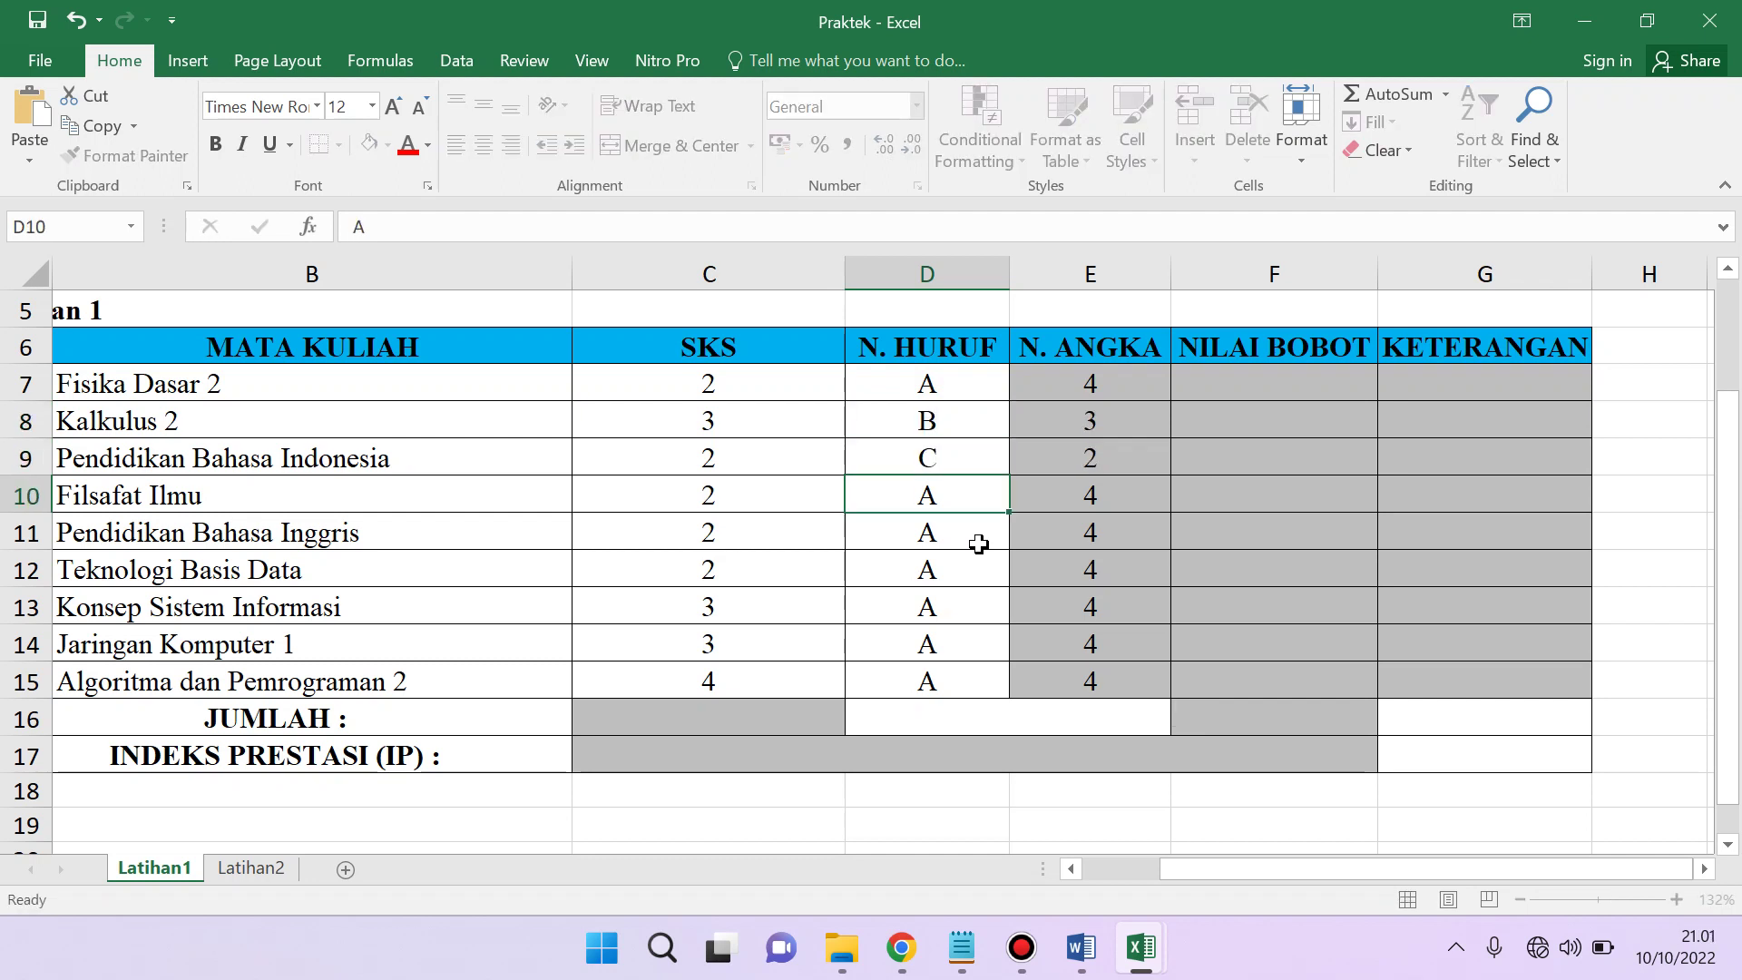
pyautogui.write('D')
pyautogui.press('Return')
pyautogui.write('E')
pyautogui.press('Return')
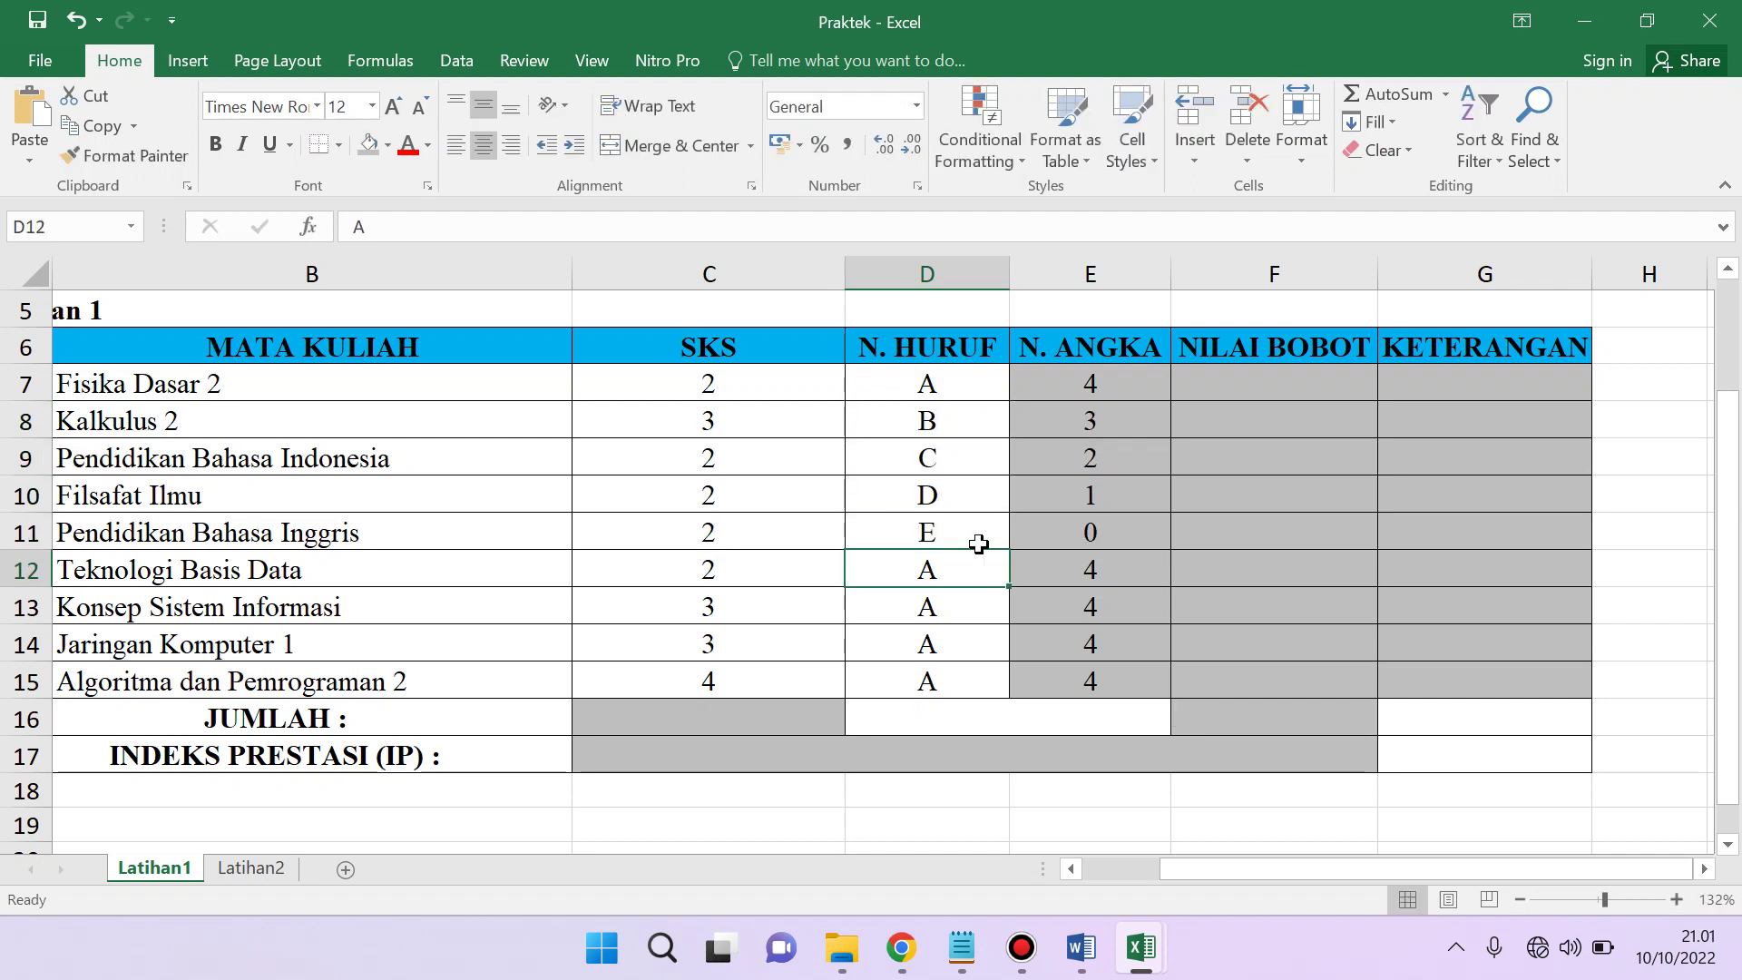
# - Set the N. HURUF letter grades in D13 through D15 to B, C and D, and check the N. ANGKA column
pyautogui.press('Return')
pyautogui.write('B')
pyautogui.press('Return')
pyautogui.write('C')
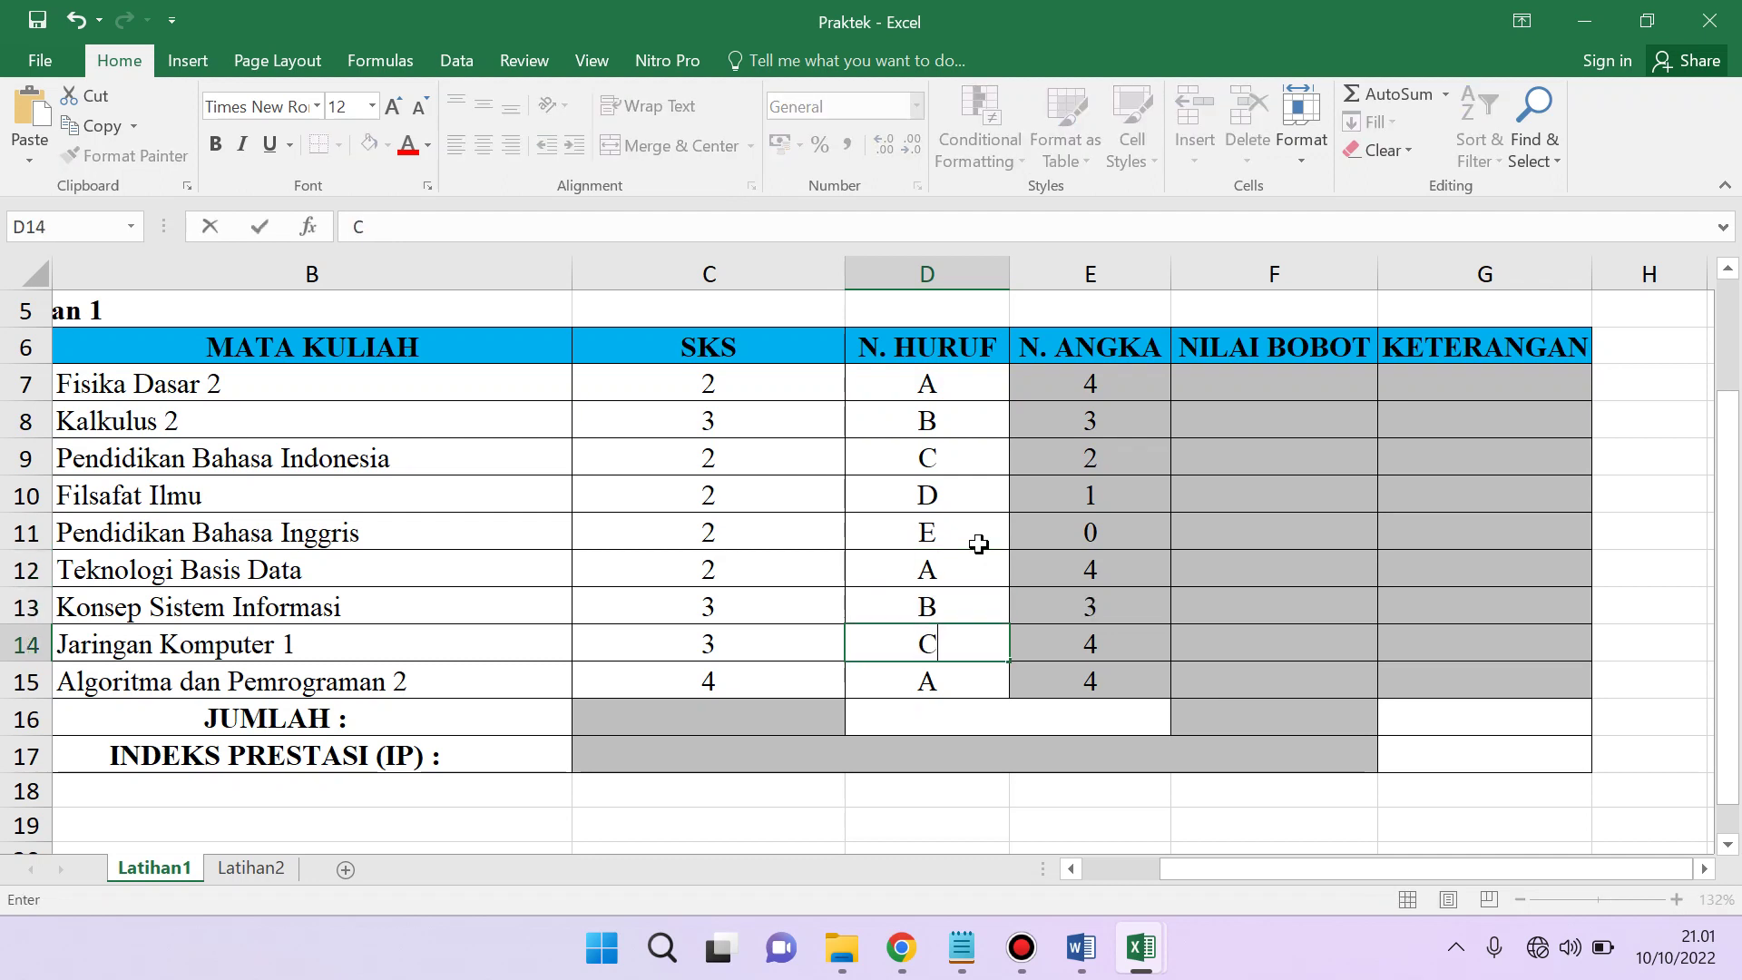
pyautogui.press('Return')
pyautogui.write('D')
pyautogui.press('Return')
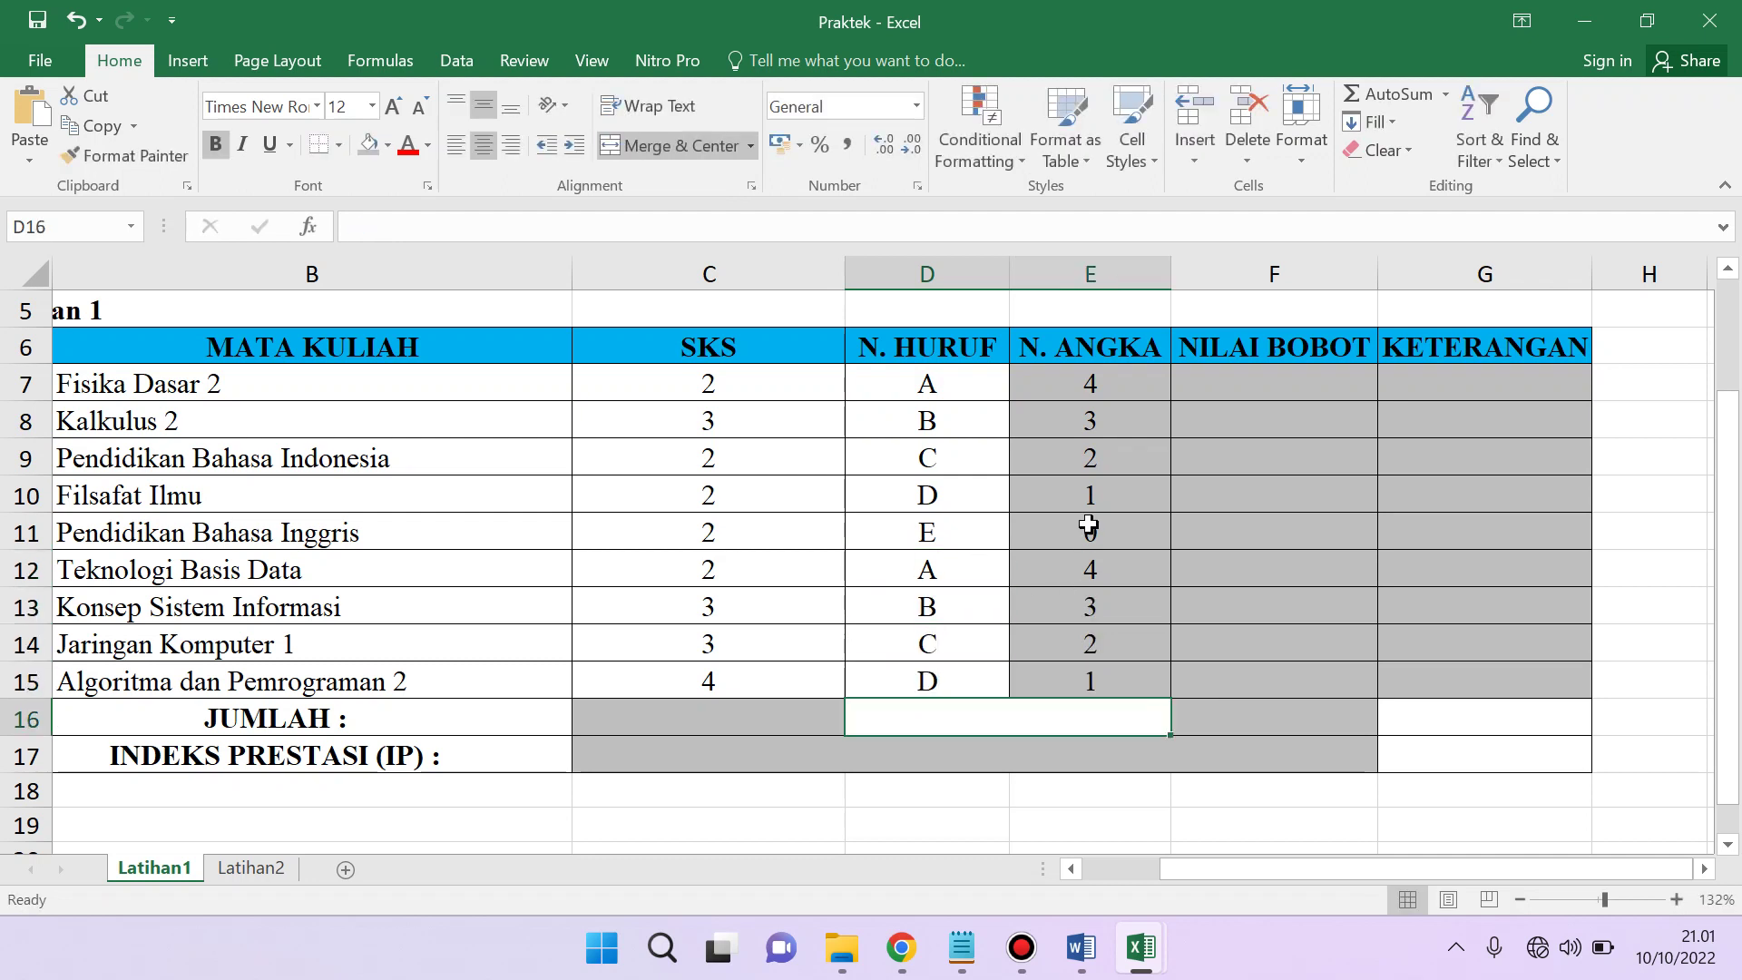
pyautogui.moveTo(1064, 380); pyautogui.dragTo(1089, 684)
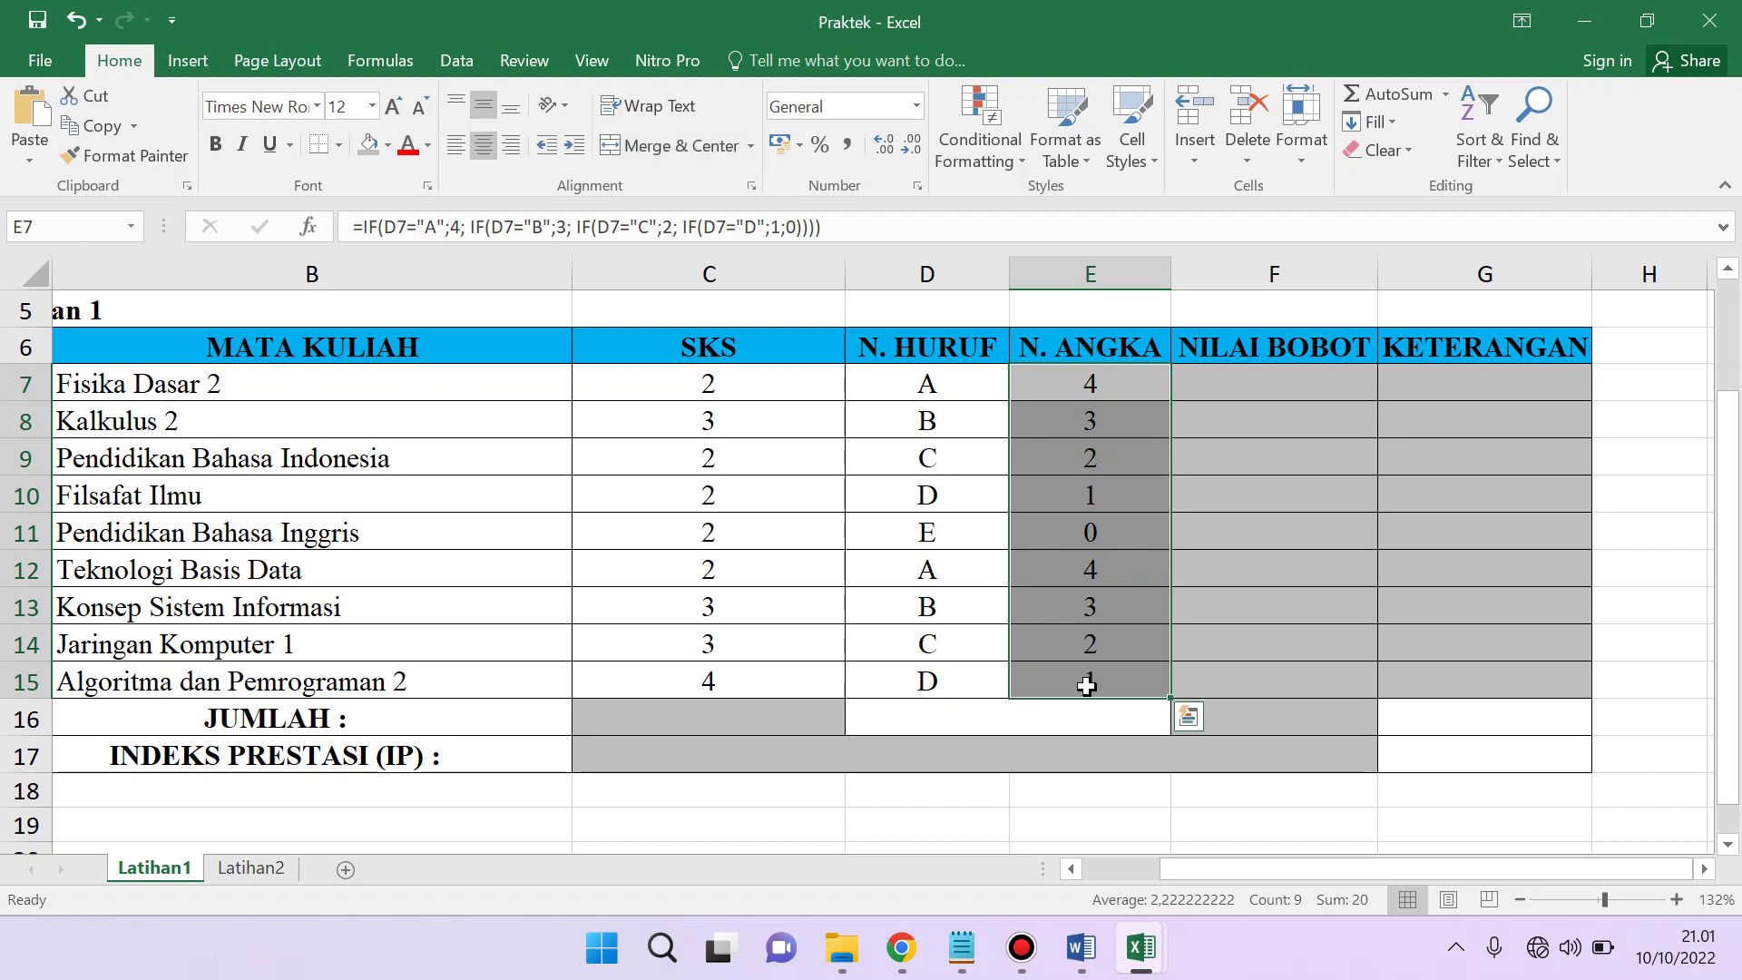
# - Enter the NILAI BOBOT formula =E7*C7 for Fisika Dasar 2 in F7, multiplying N. ANGKA by SKS
pyautogui.click(1260, 380)
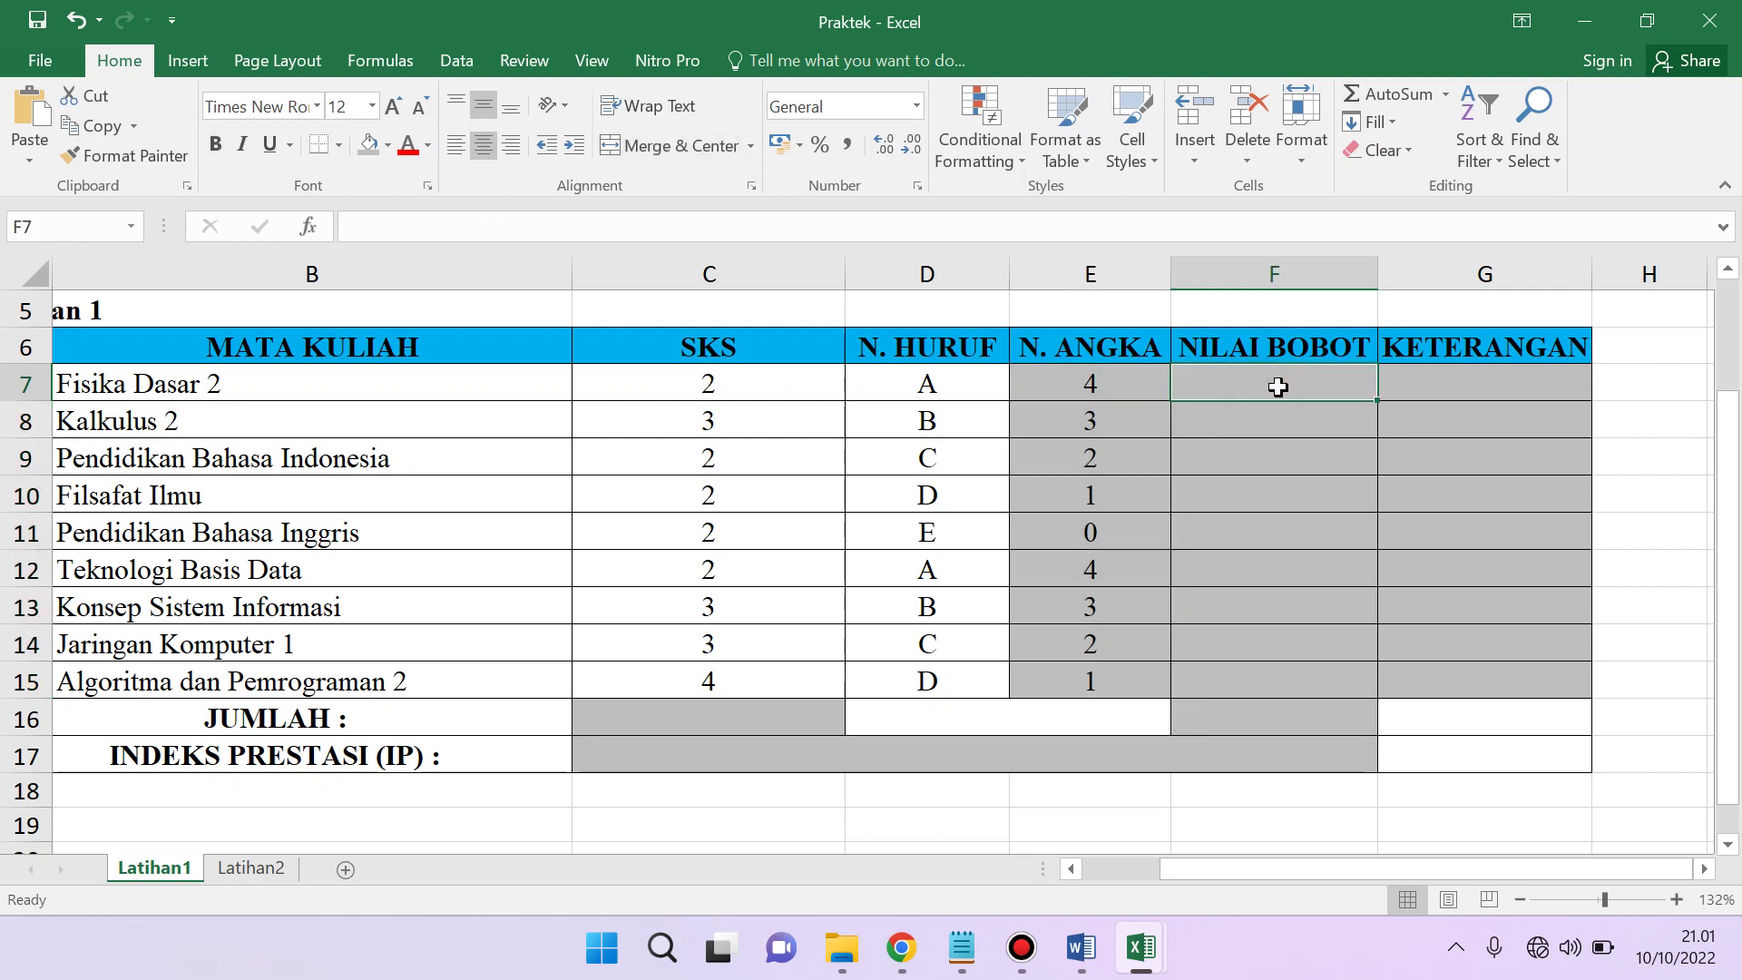
pyautogui.write('=')
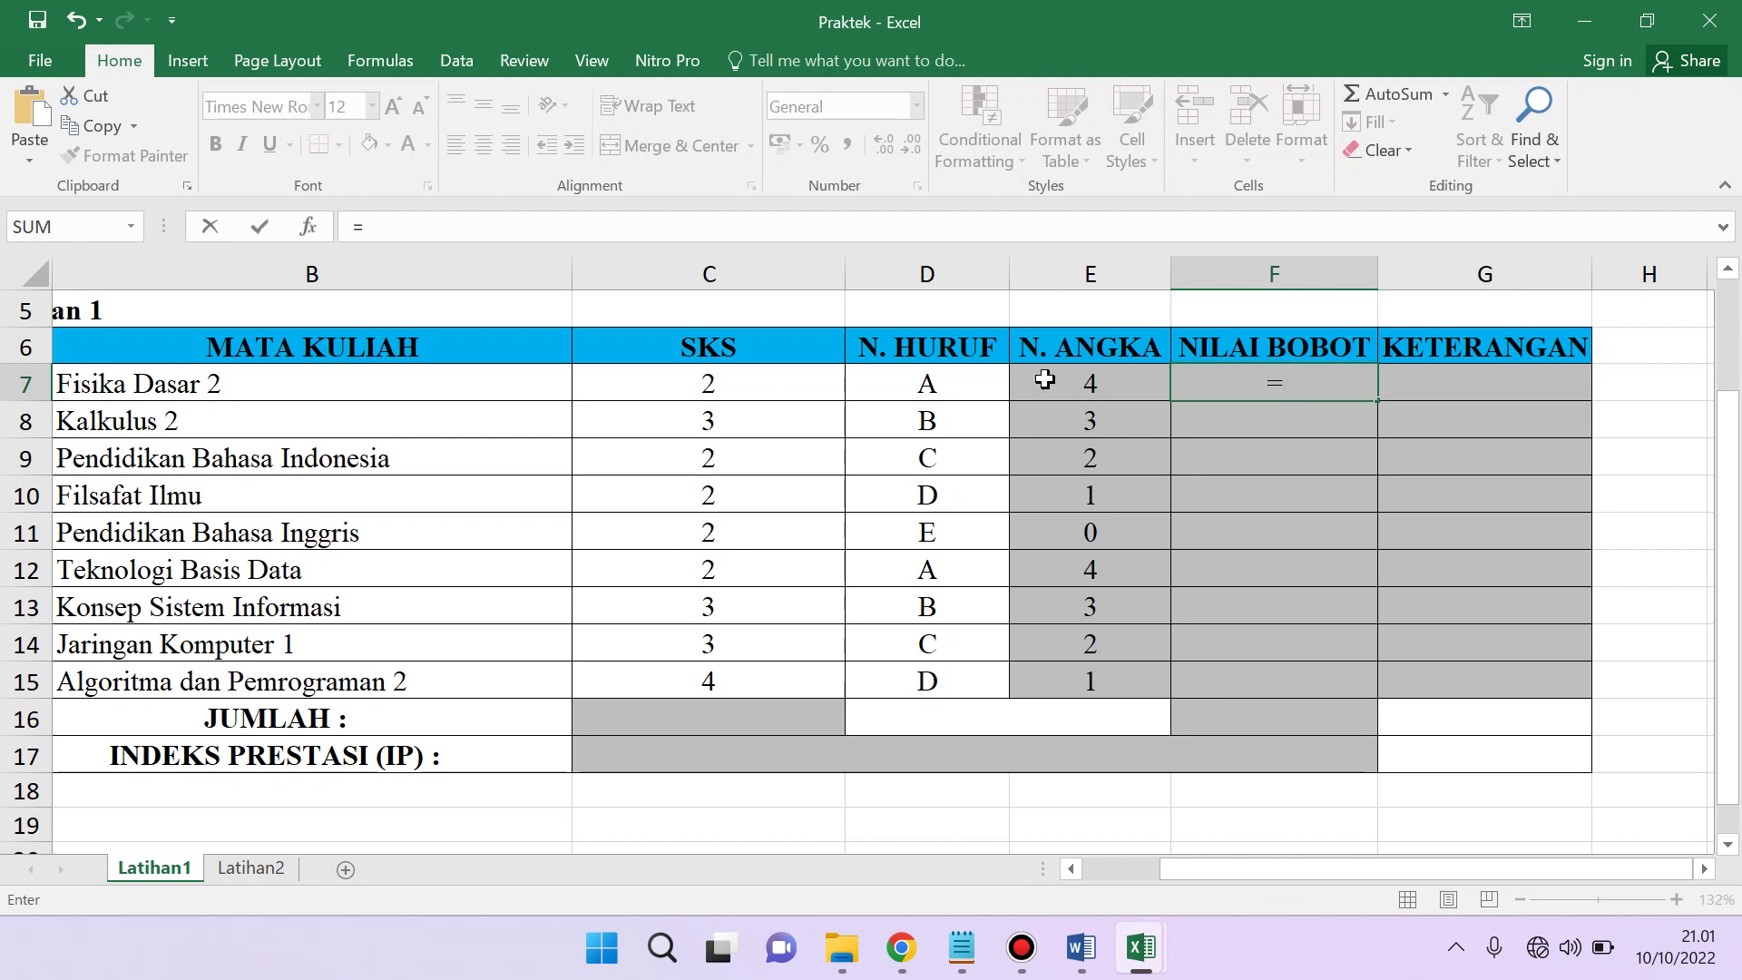
pyautogui.click(1117, 389)
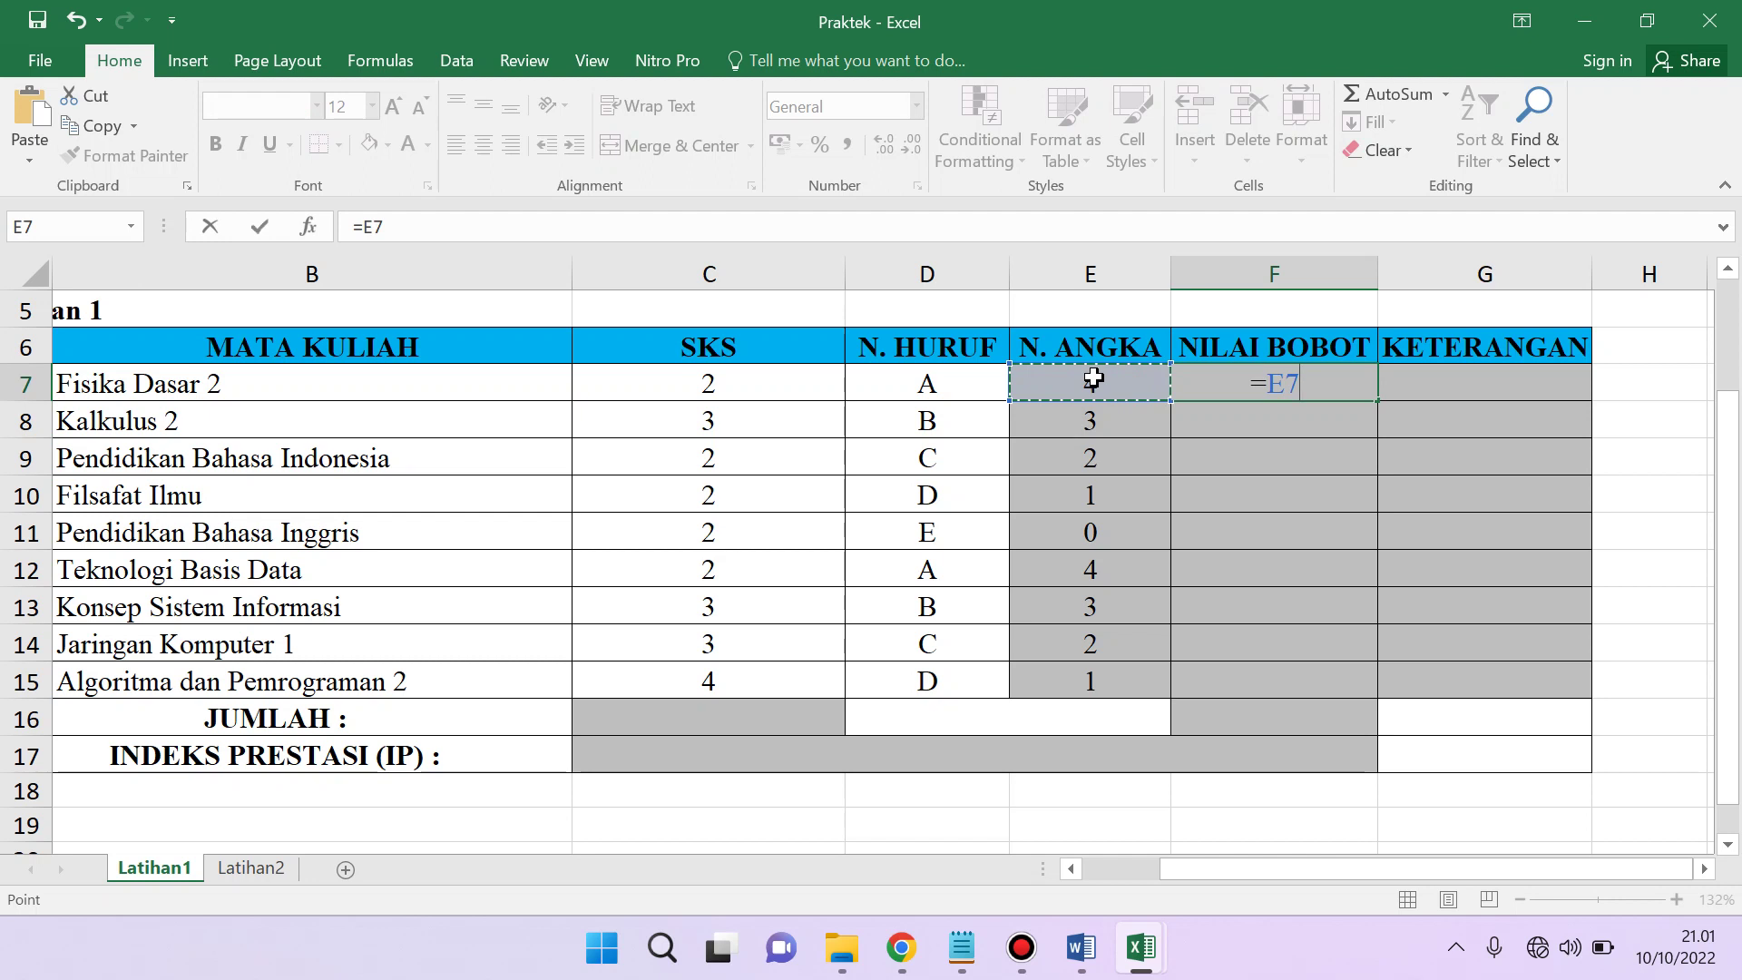
pyautogui.write('*')
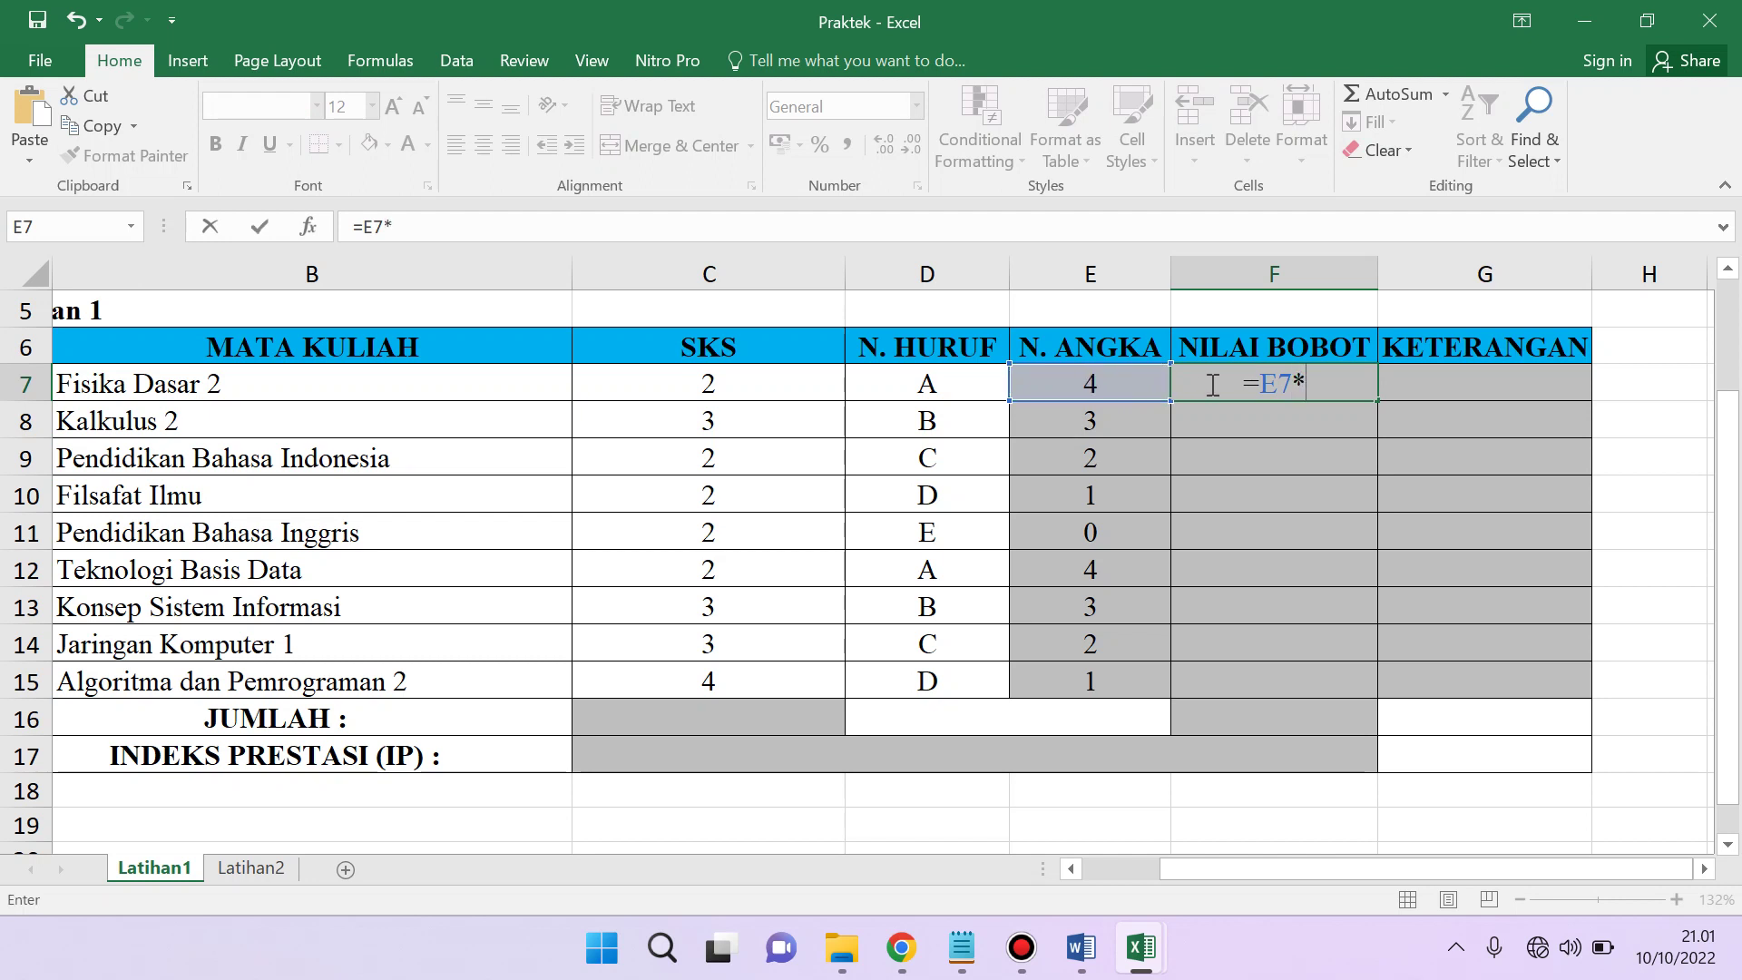
pyautogui.click(1307, 379)
pyautogui.click(776, 390)
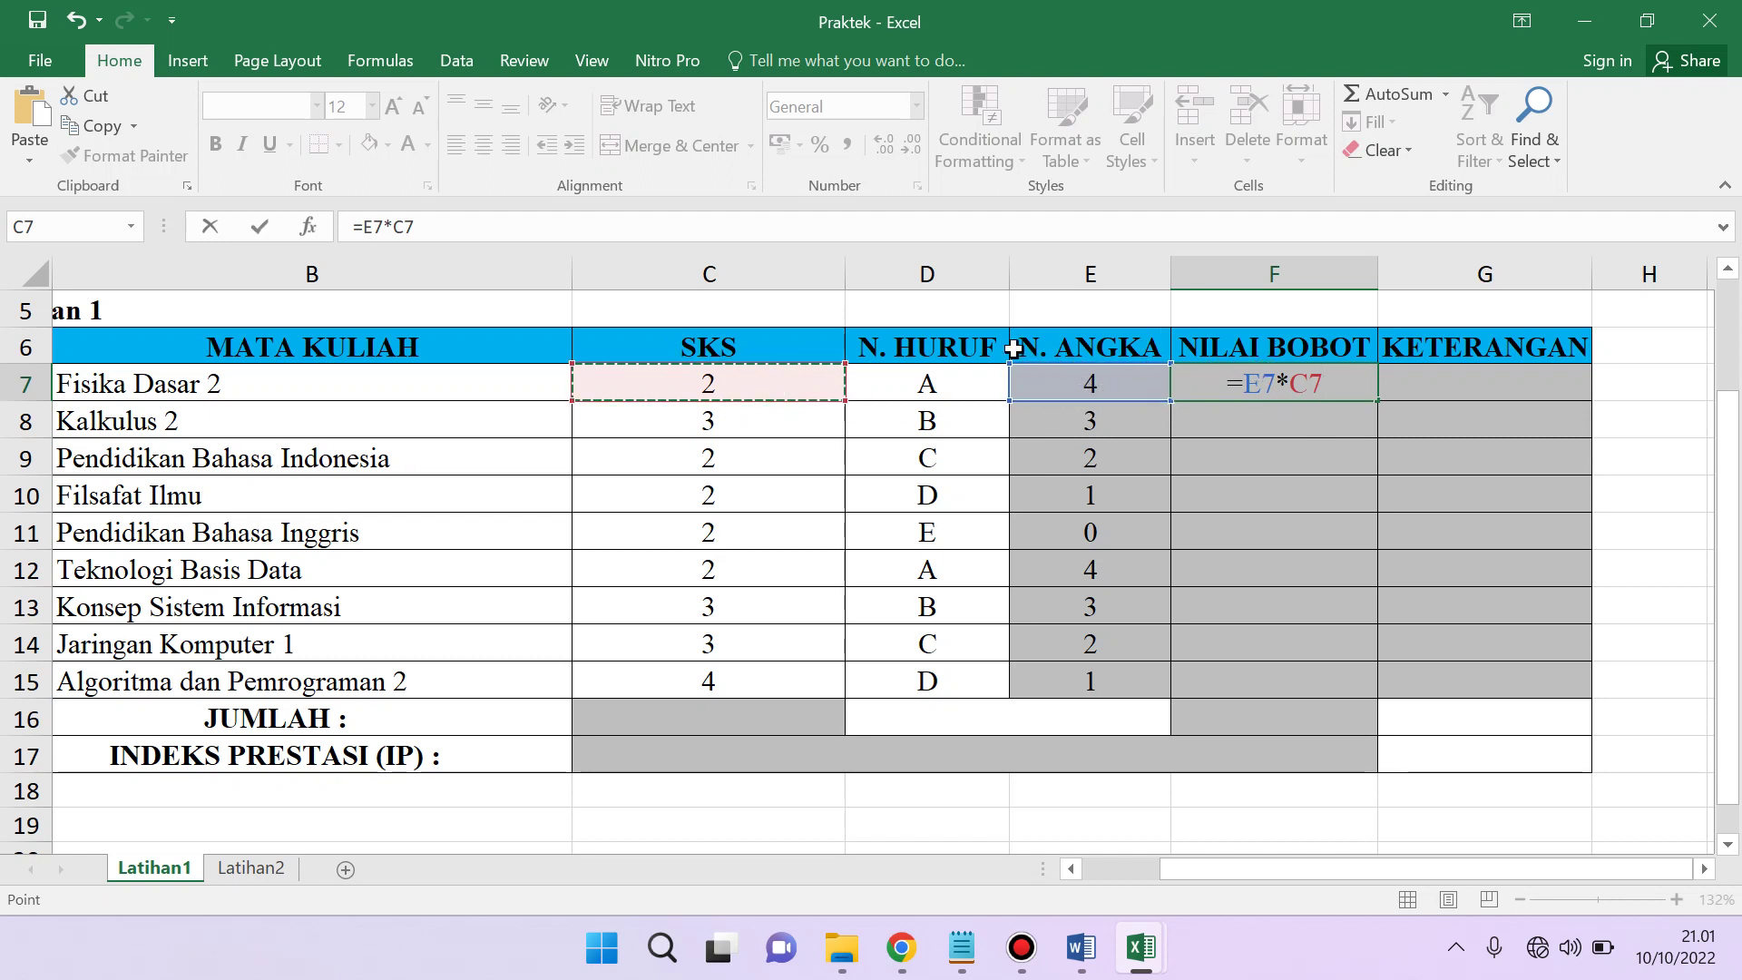
pyautogui.press('Return')
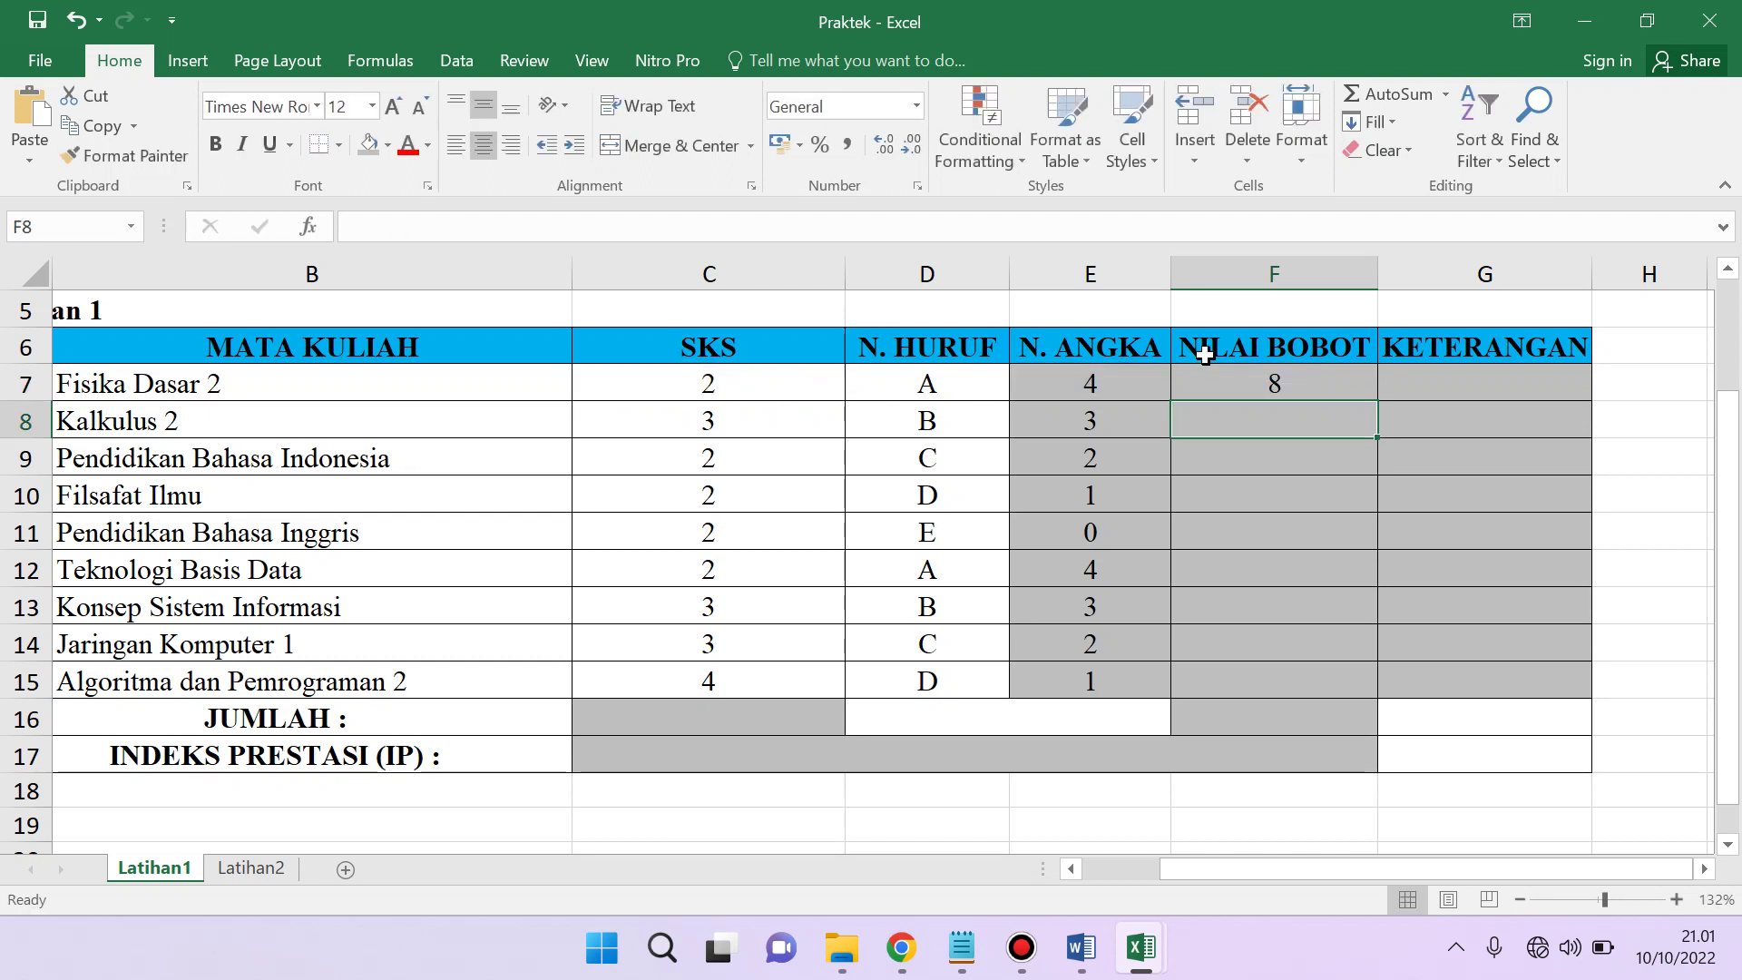
# - Fill the NILAI BOBOT formula from F7 down through F15 and check the products in rows 11 to 13
pyautogui.click(1284, 384)
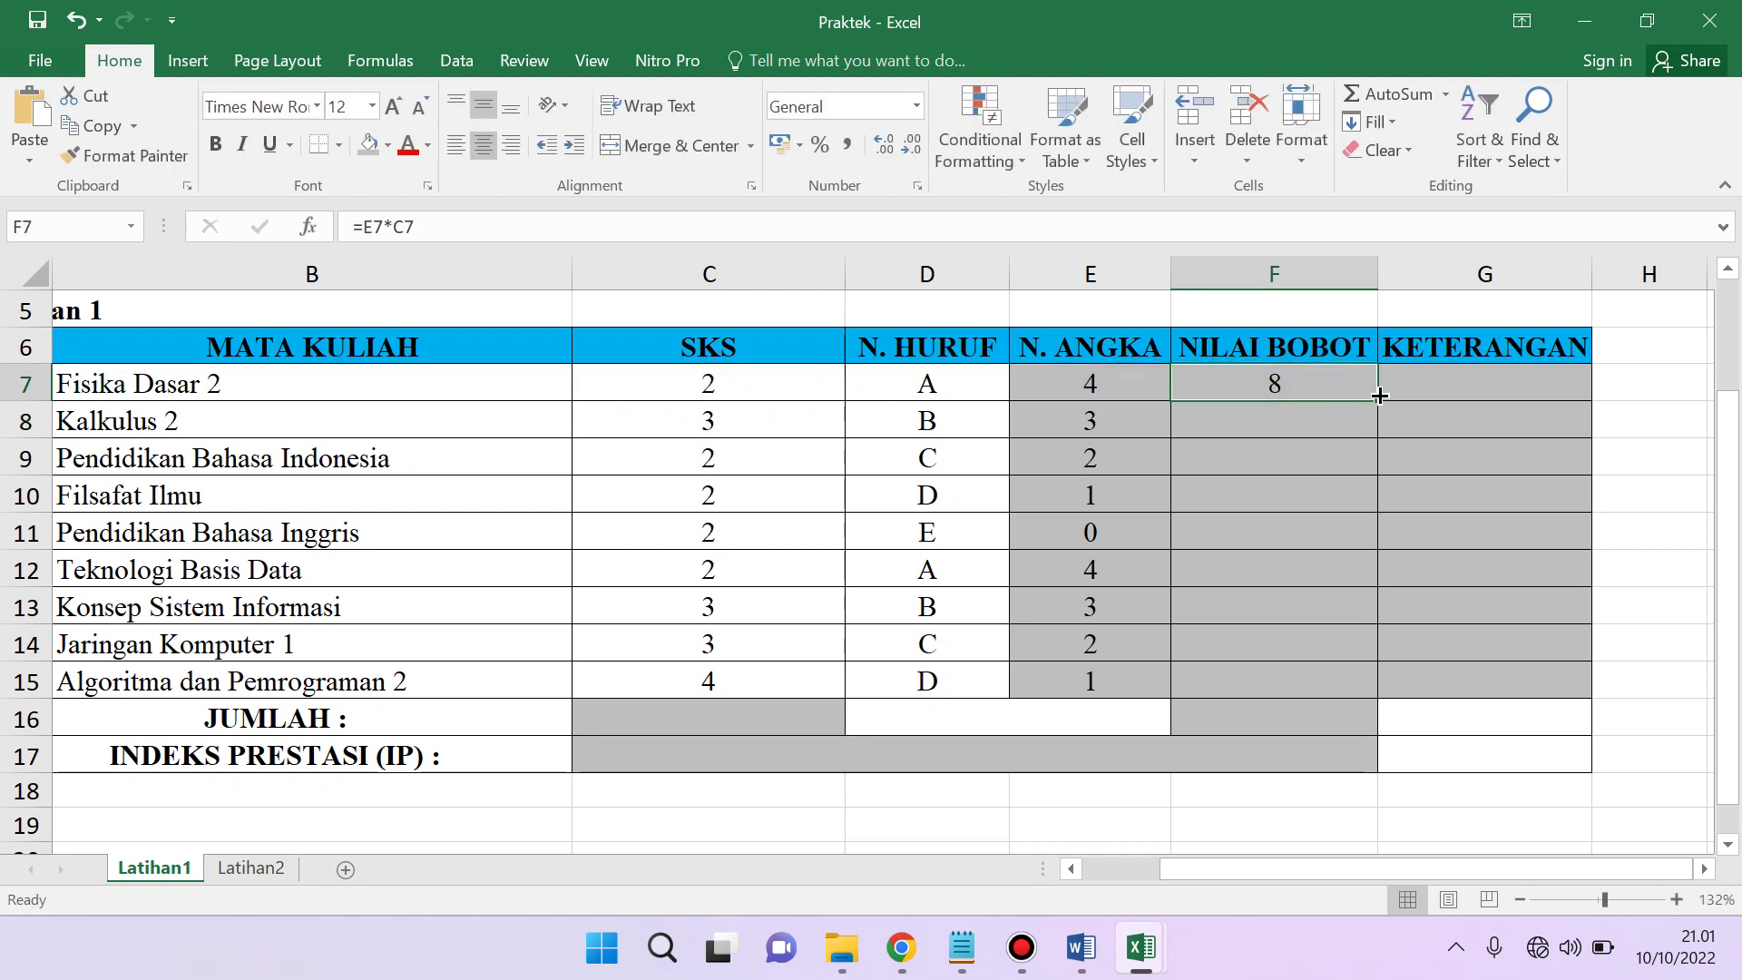
pyautogui.moveTo(1380, 401); pyautogui.dragTo(1342, 704)
pyautogui.click(1310, 585)
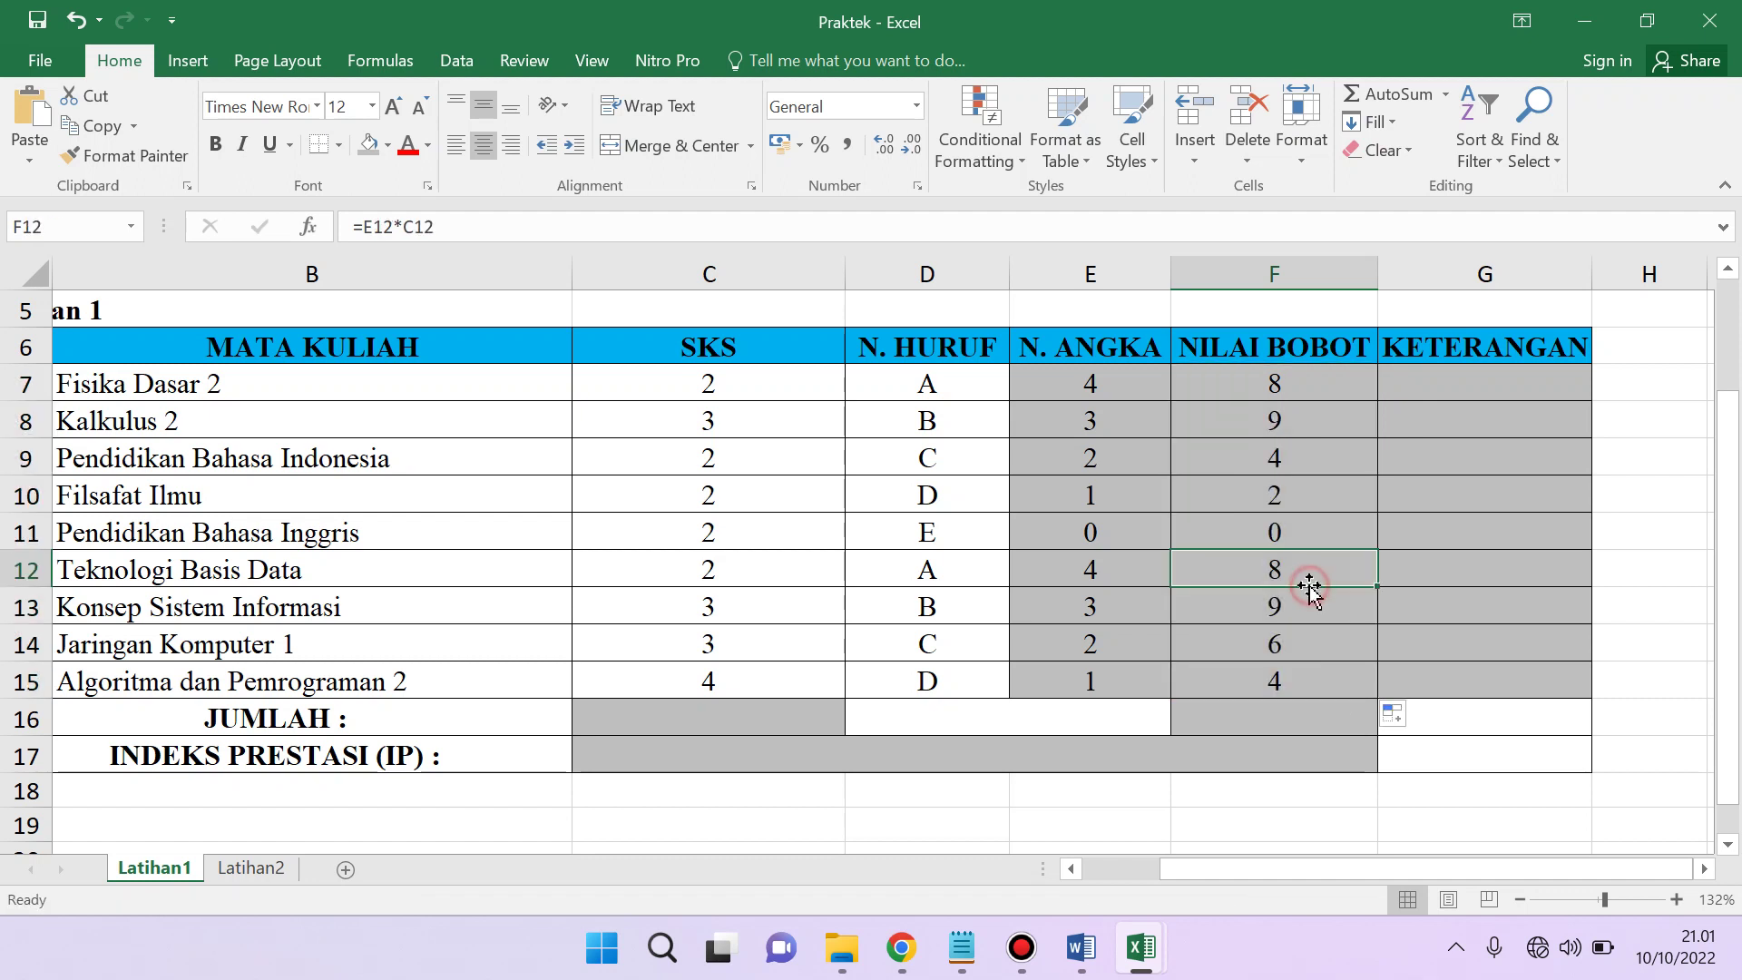
pyautogui.moveTo(1285, 531); pyautogui.dragTo(767, 533)
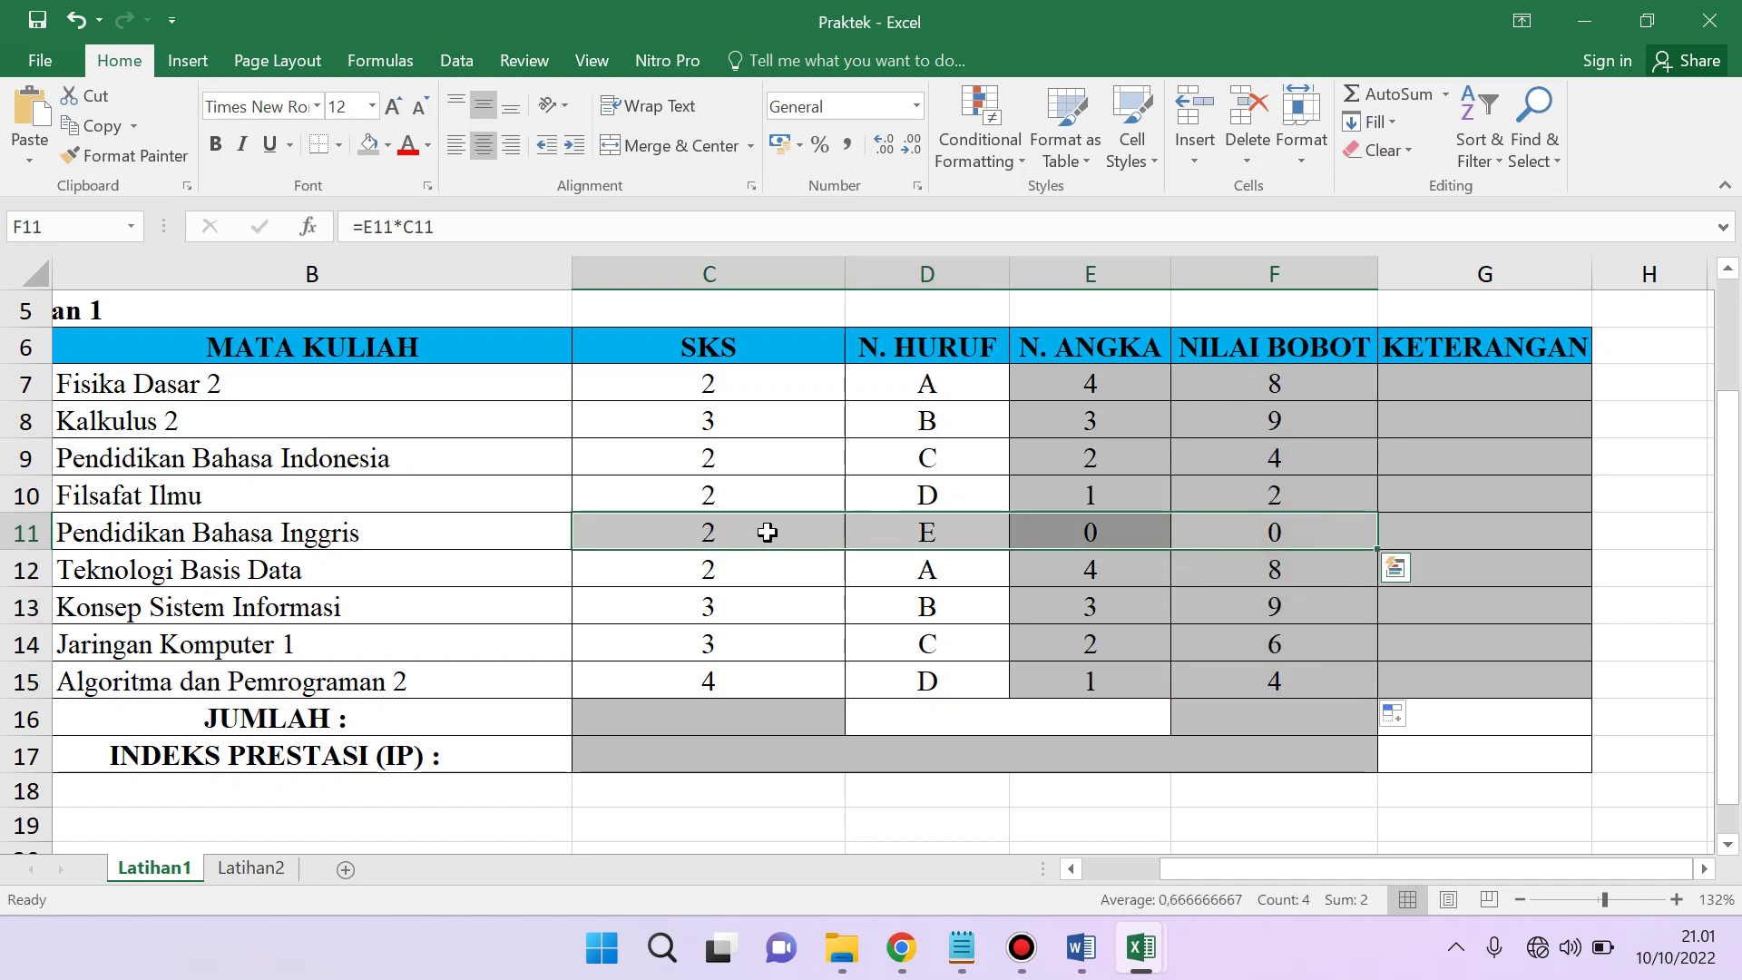
pyautogui.click(1222, 574)
pyautogui.moveTo(1101, 567); pyautogui.dragTo(680, 563)
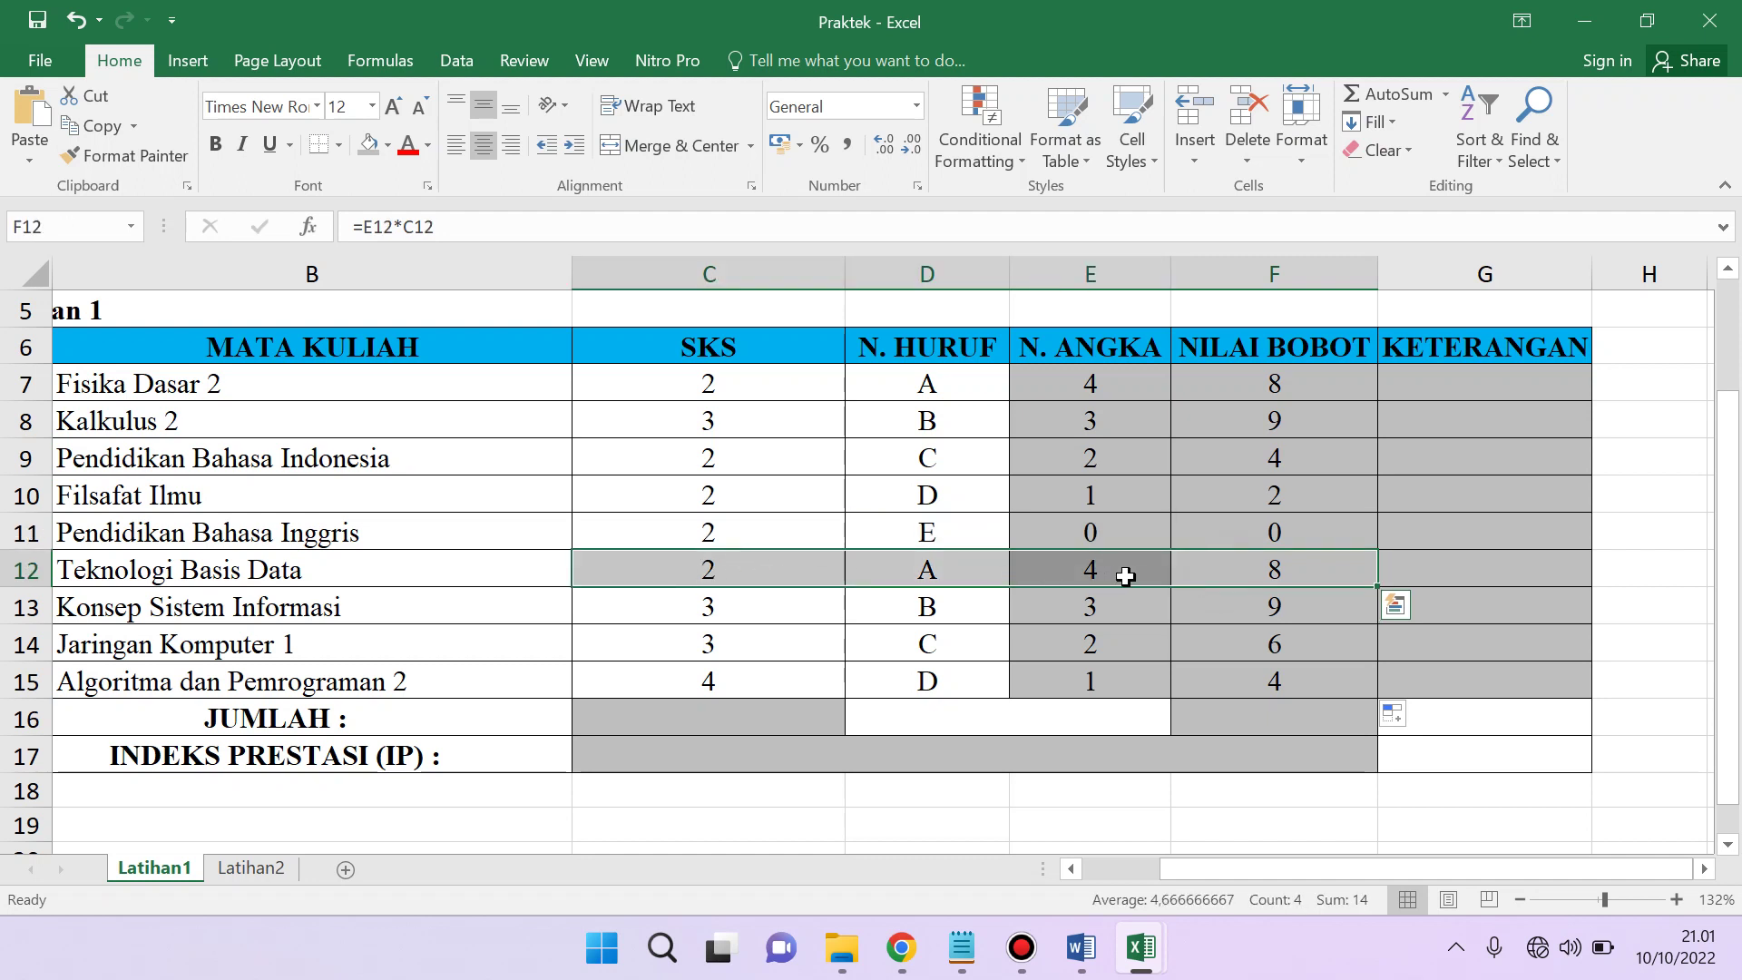
pyautogui.moveTo(1266, 610); pyautogui.dragTo(721, 611)
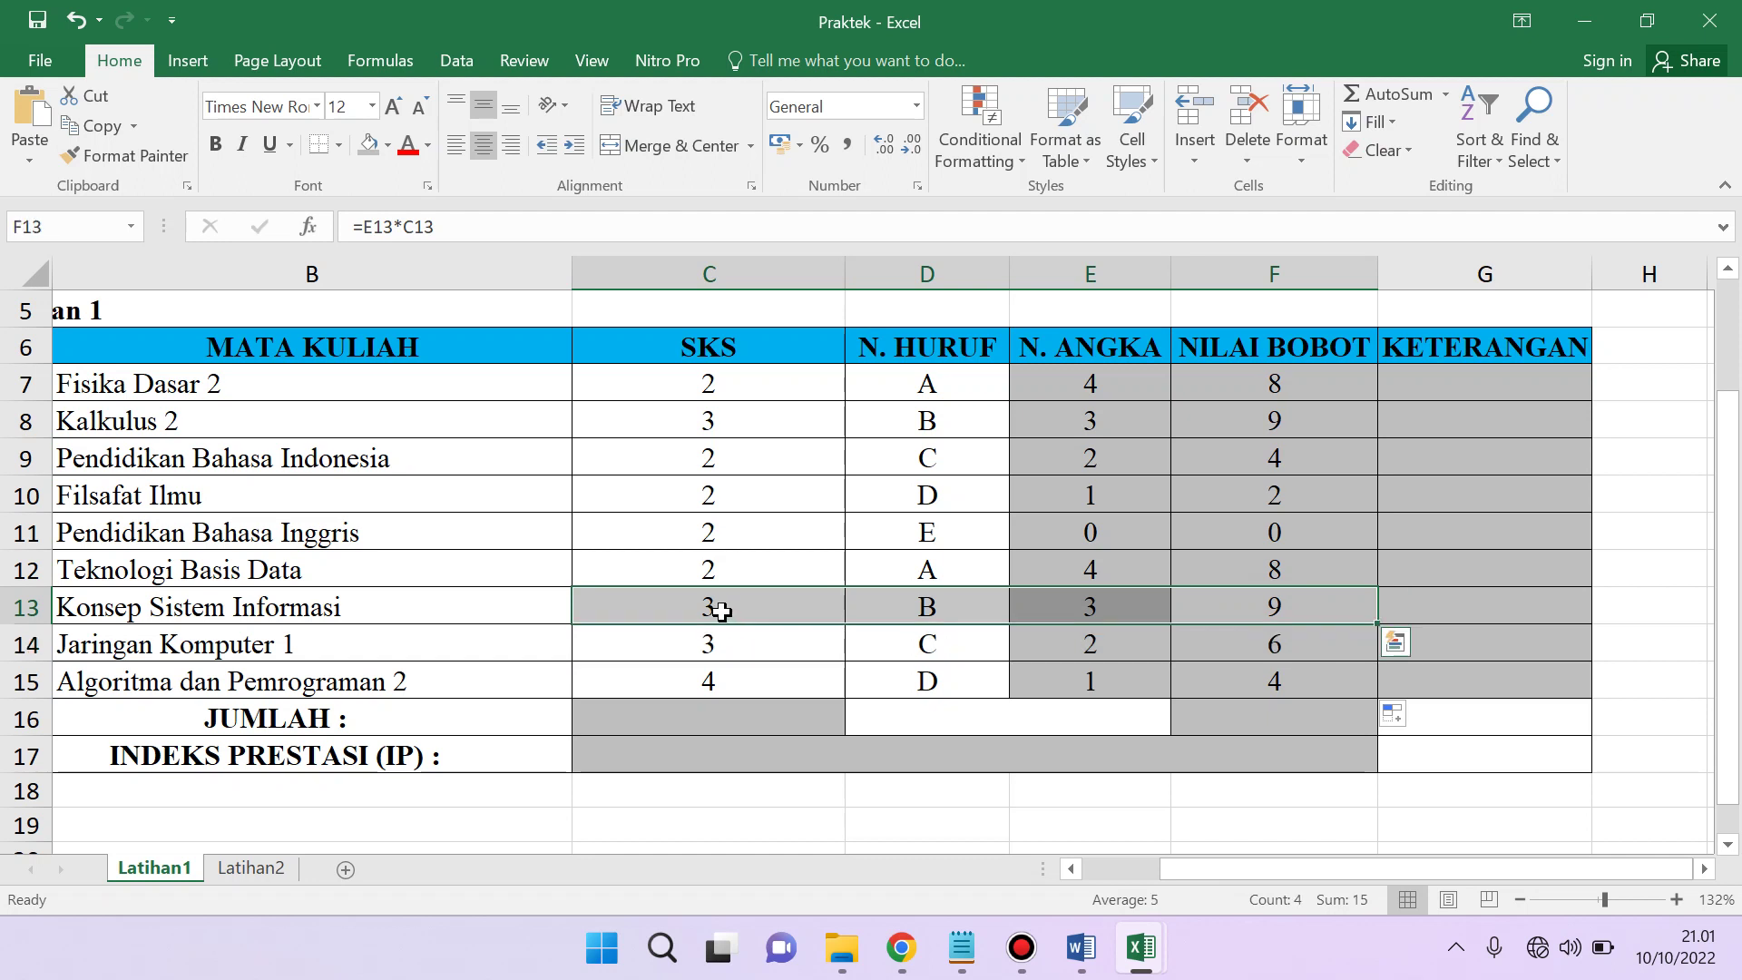
# - Total the SKS column in the JUMLAH row by entering =SUM(C7:C15) in C16
pyautogui.click(733, 724)
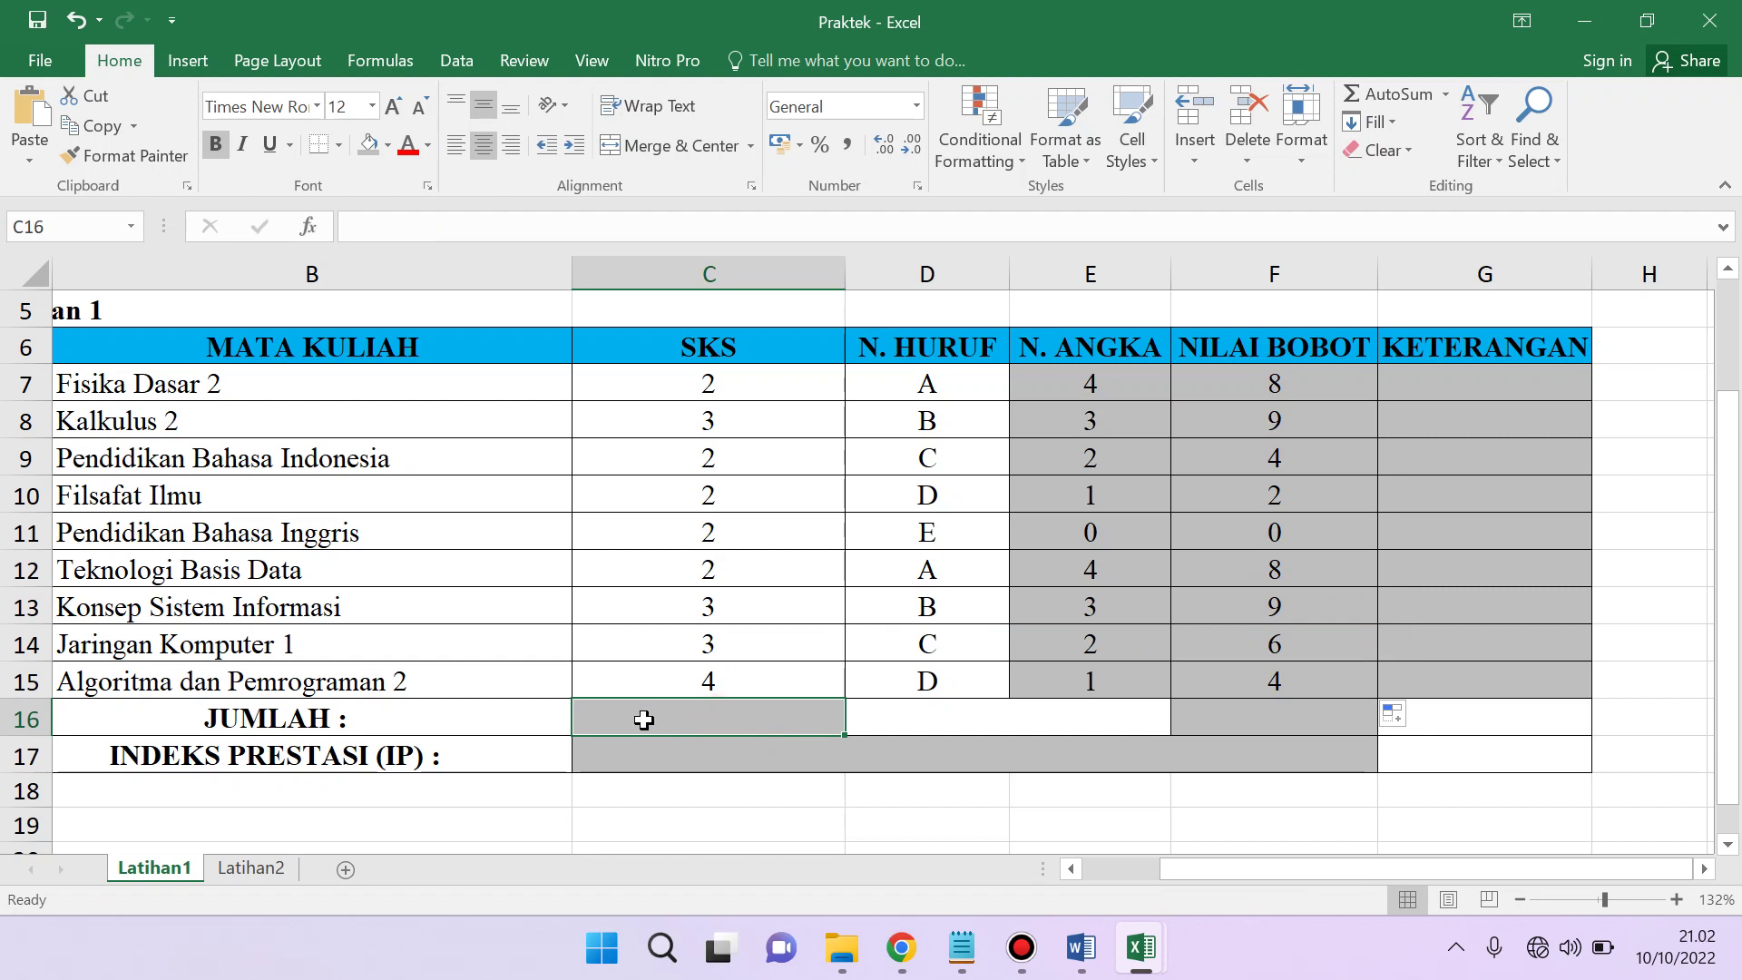
pyautogui.write('=SUM(')
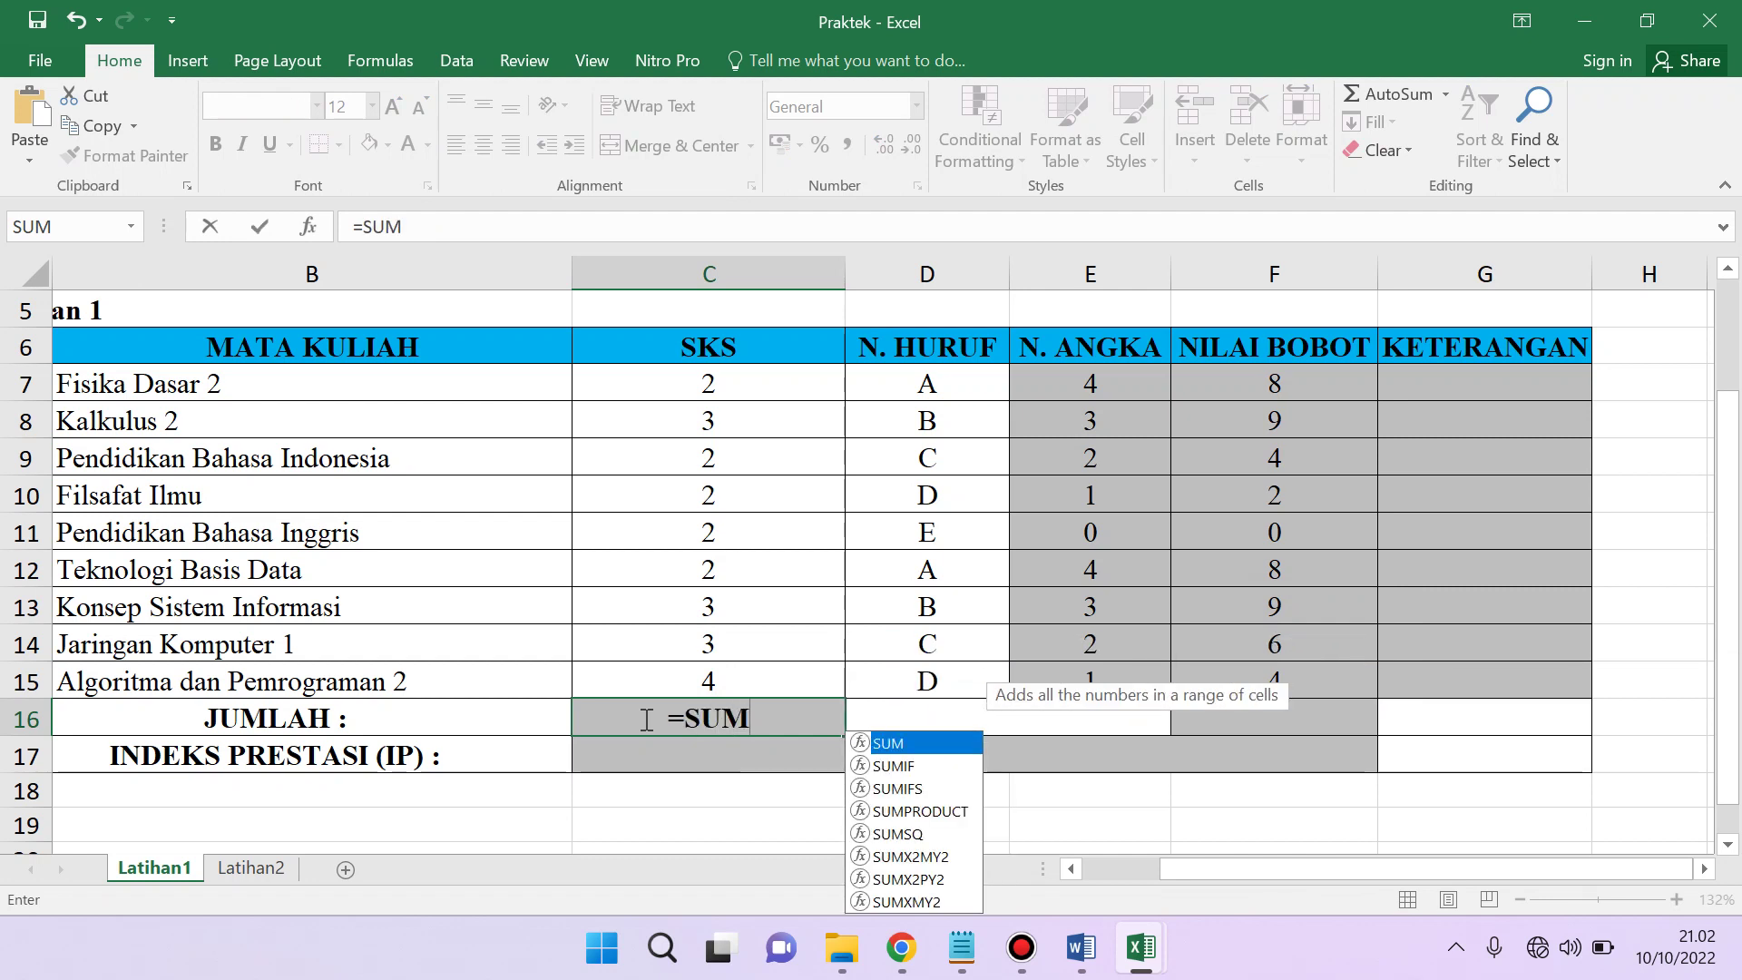
pyautogui.click(720, 383)
pyautogui.moveTo(720, 382); pyautogui.dragTo(710, 676)
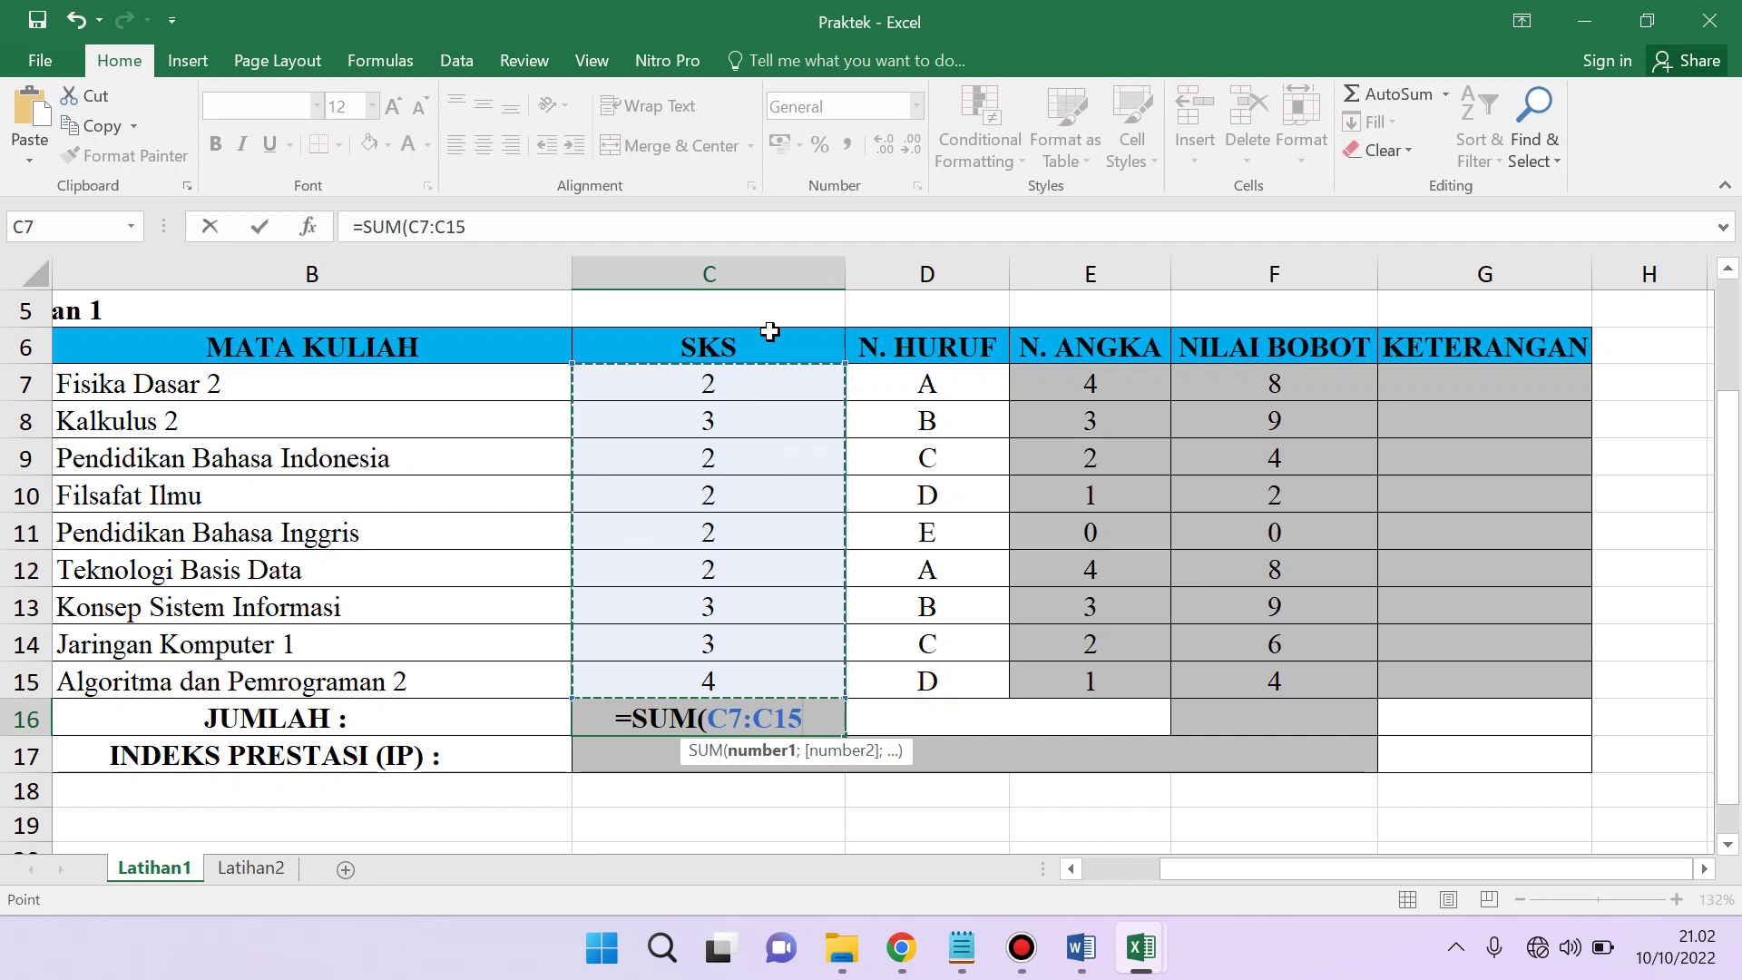
pyautogui.press('Return')
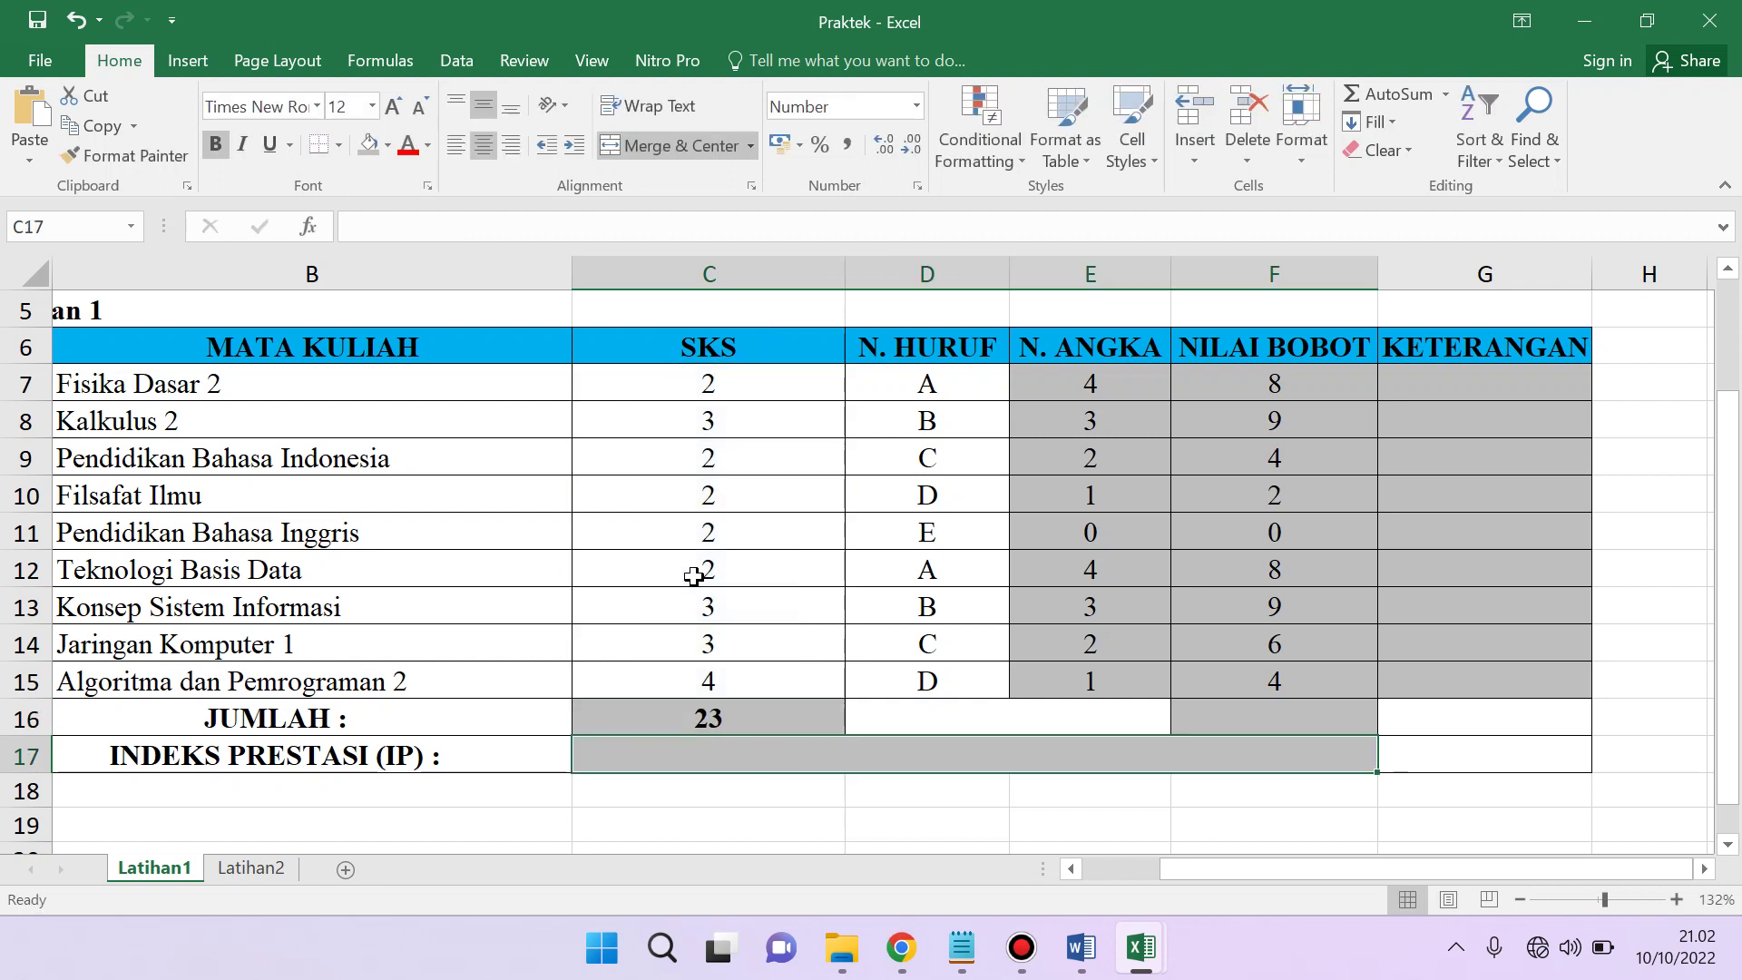
pyautogui.click(738, 718)
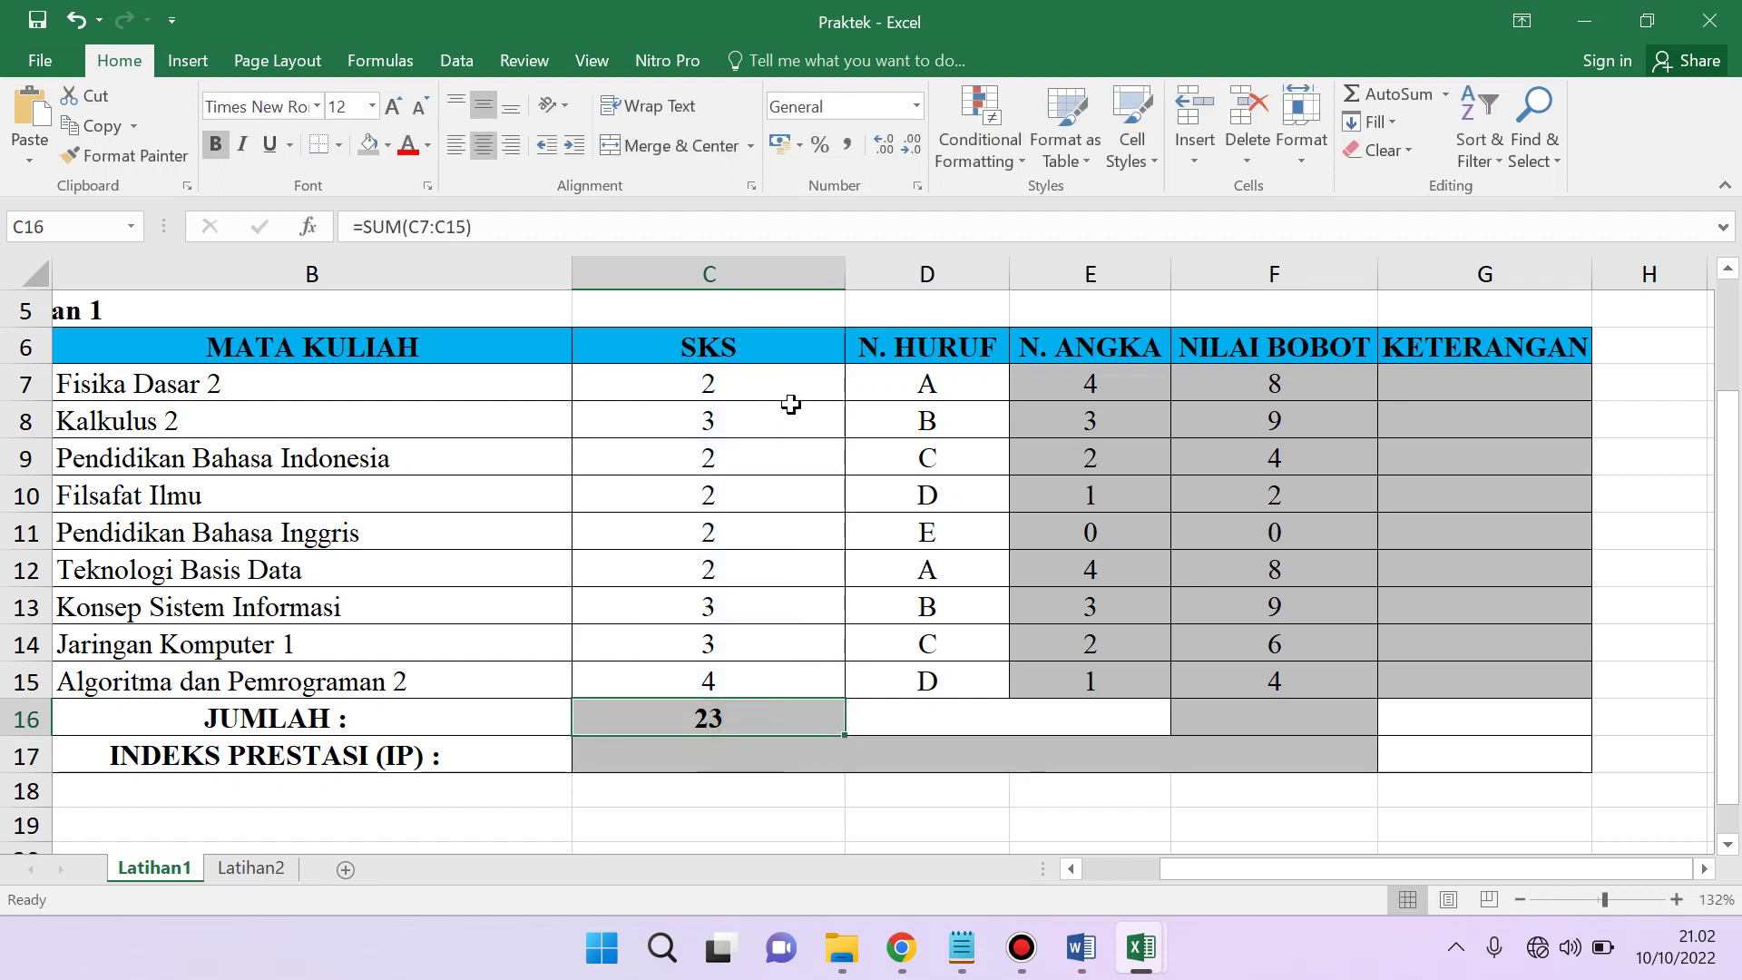
# - Test the formulas by setting the SKS of Fisika Dasar 2 in C7 to 3 and checking its NILAI BOBOT
pyautogui.click(810, 385)
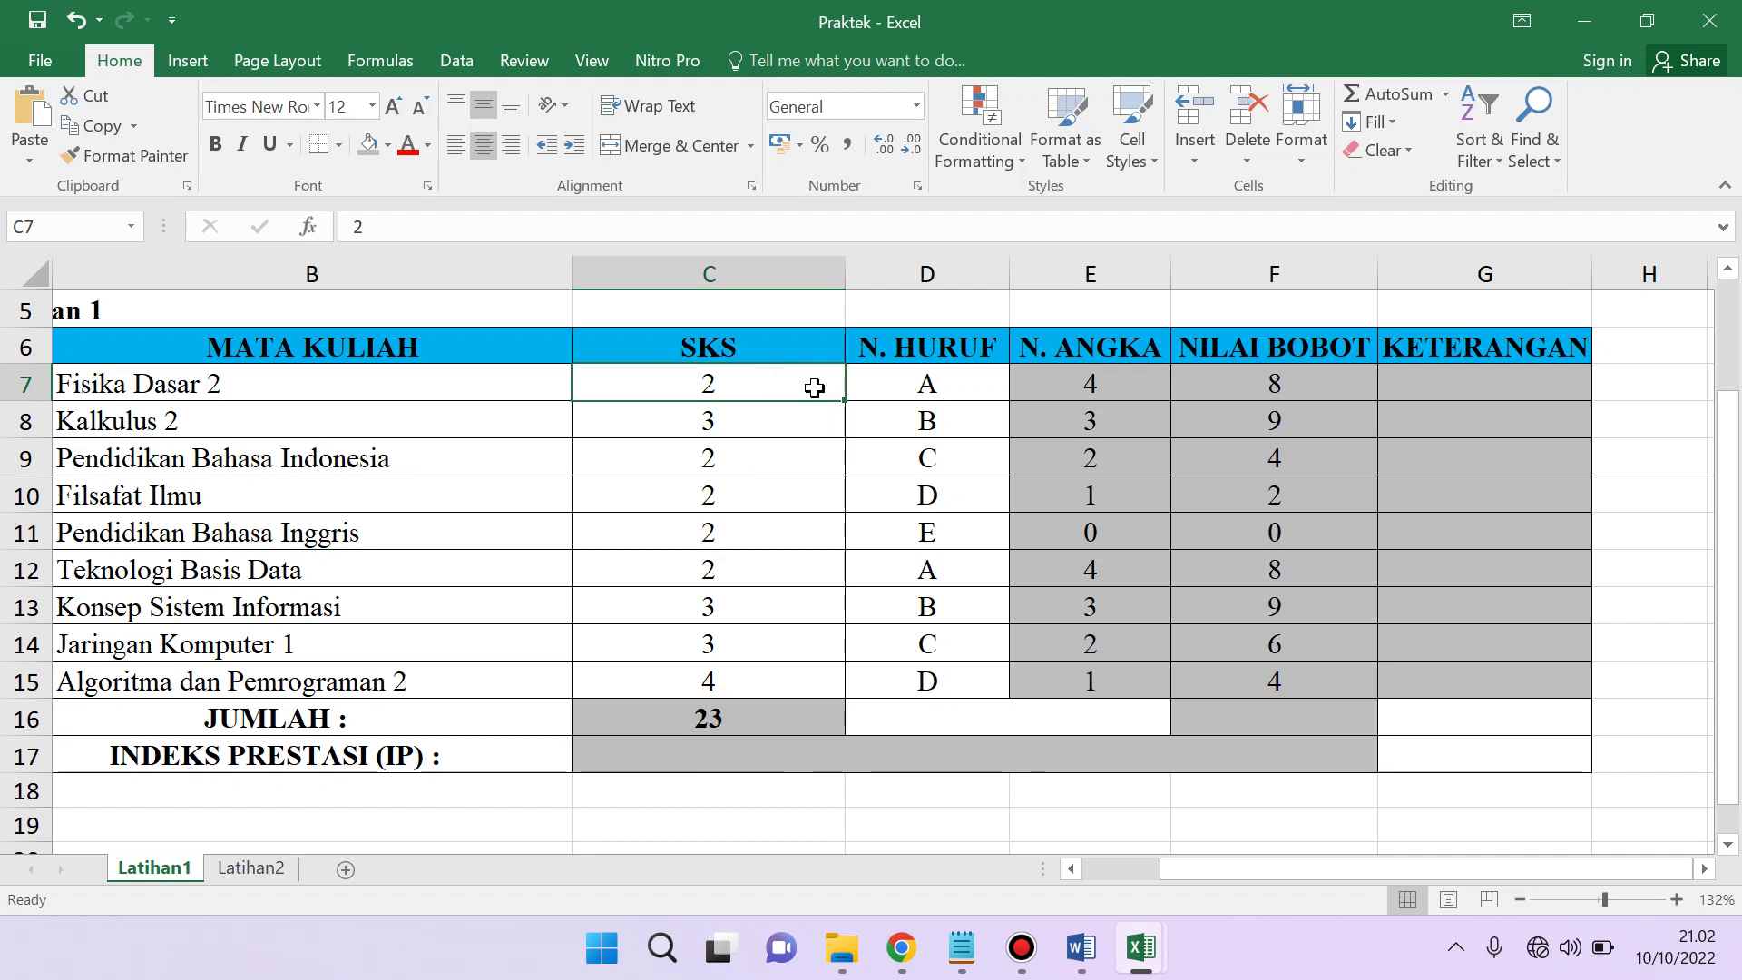
pyautogui.write('3')
pyautogui.press('Return')
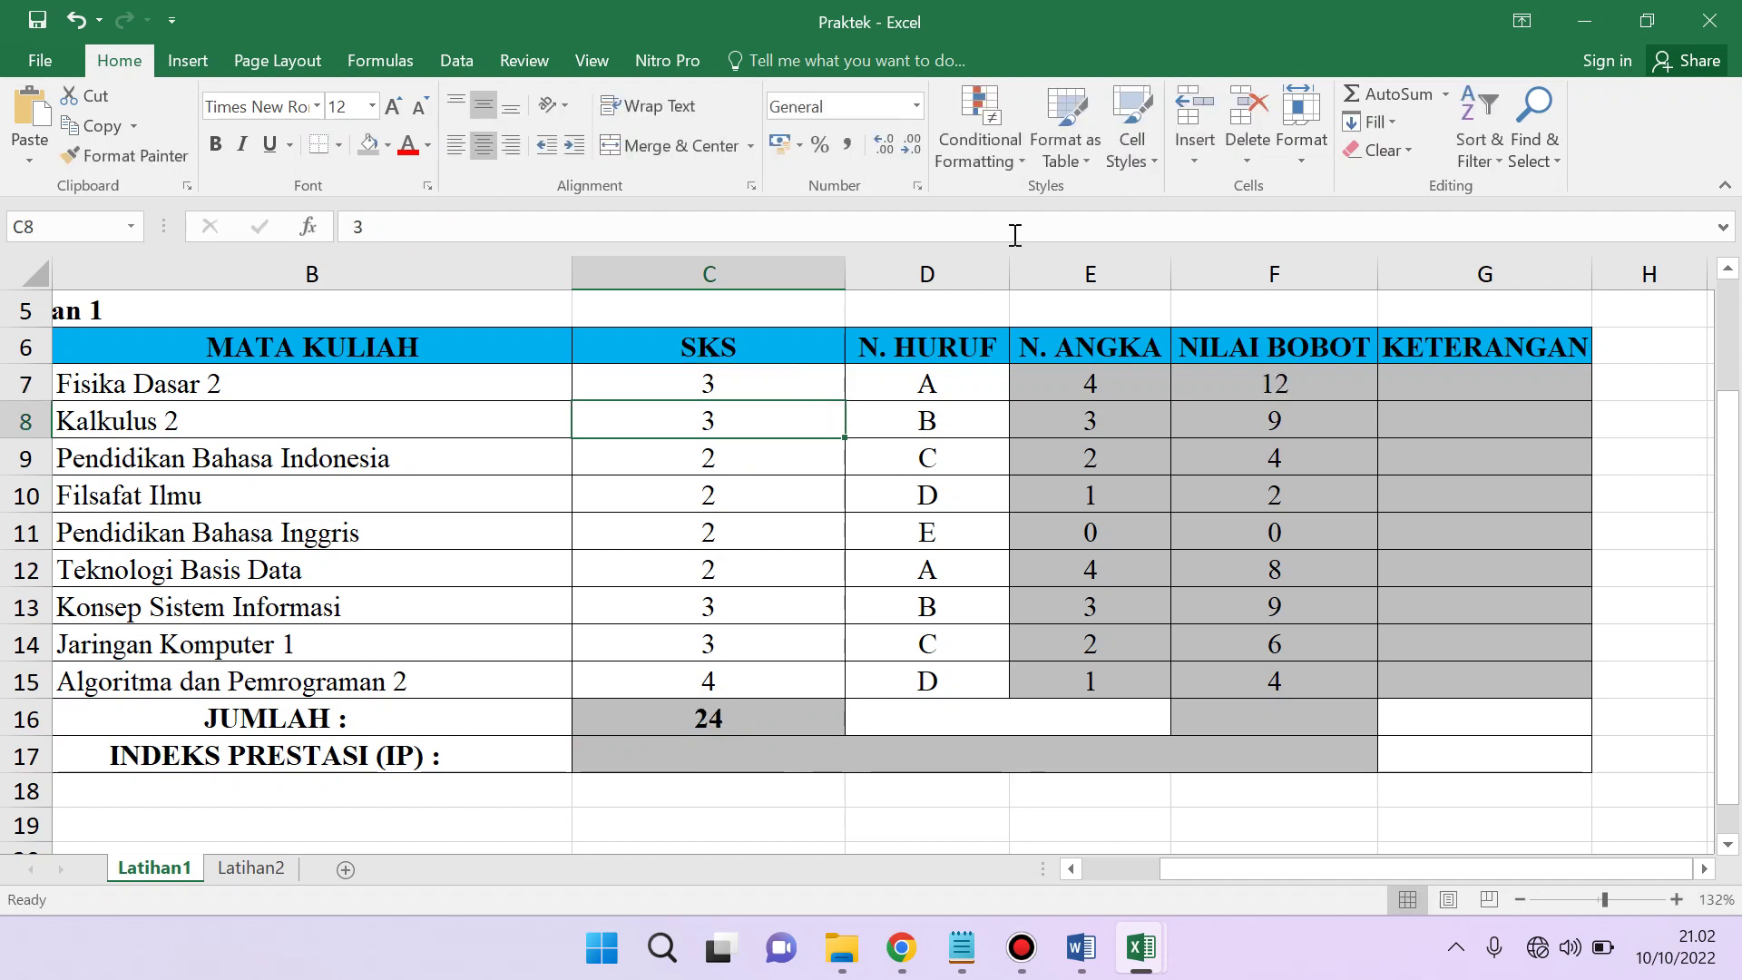
pyautogui.click(1257, 367)
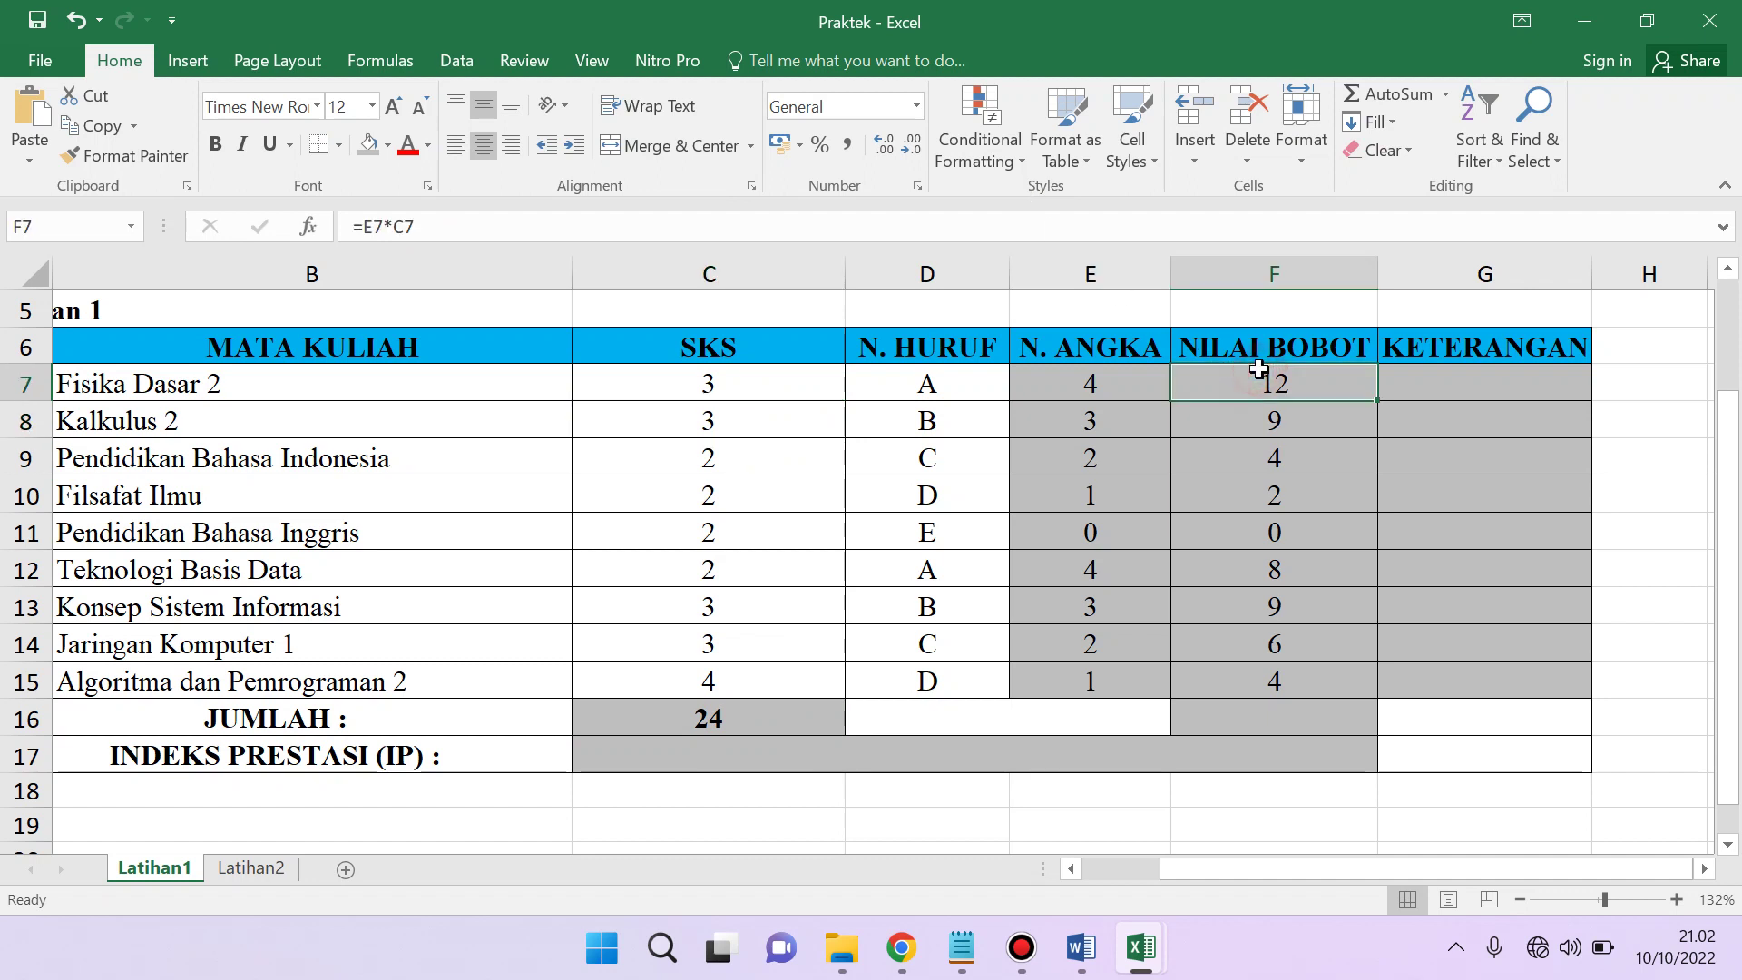
pyautogui.click(1103, 404)
pyautogui.click(772, 385)
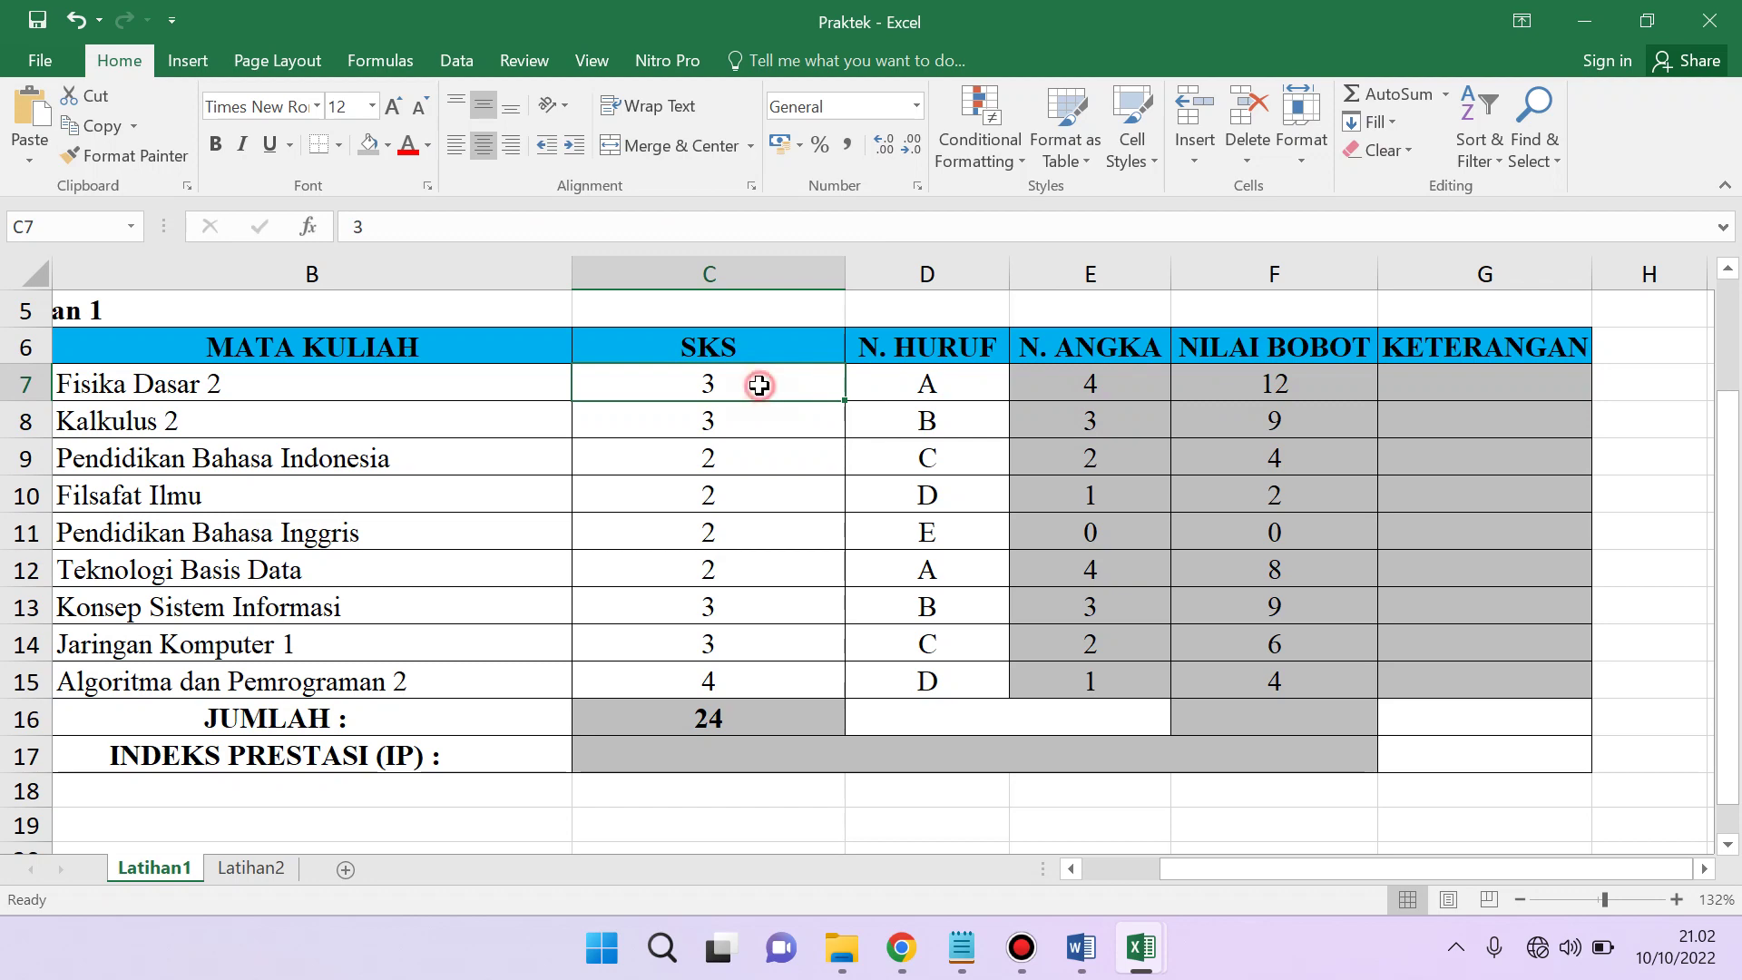
# - Consult the Praktek Pert 7 workbook for the original SKS and restore C7 to 2 in the Praktek workbook
pyautogui.hotkey('alt', 'Tab')
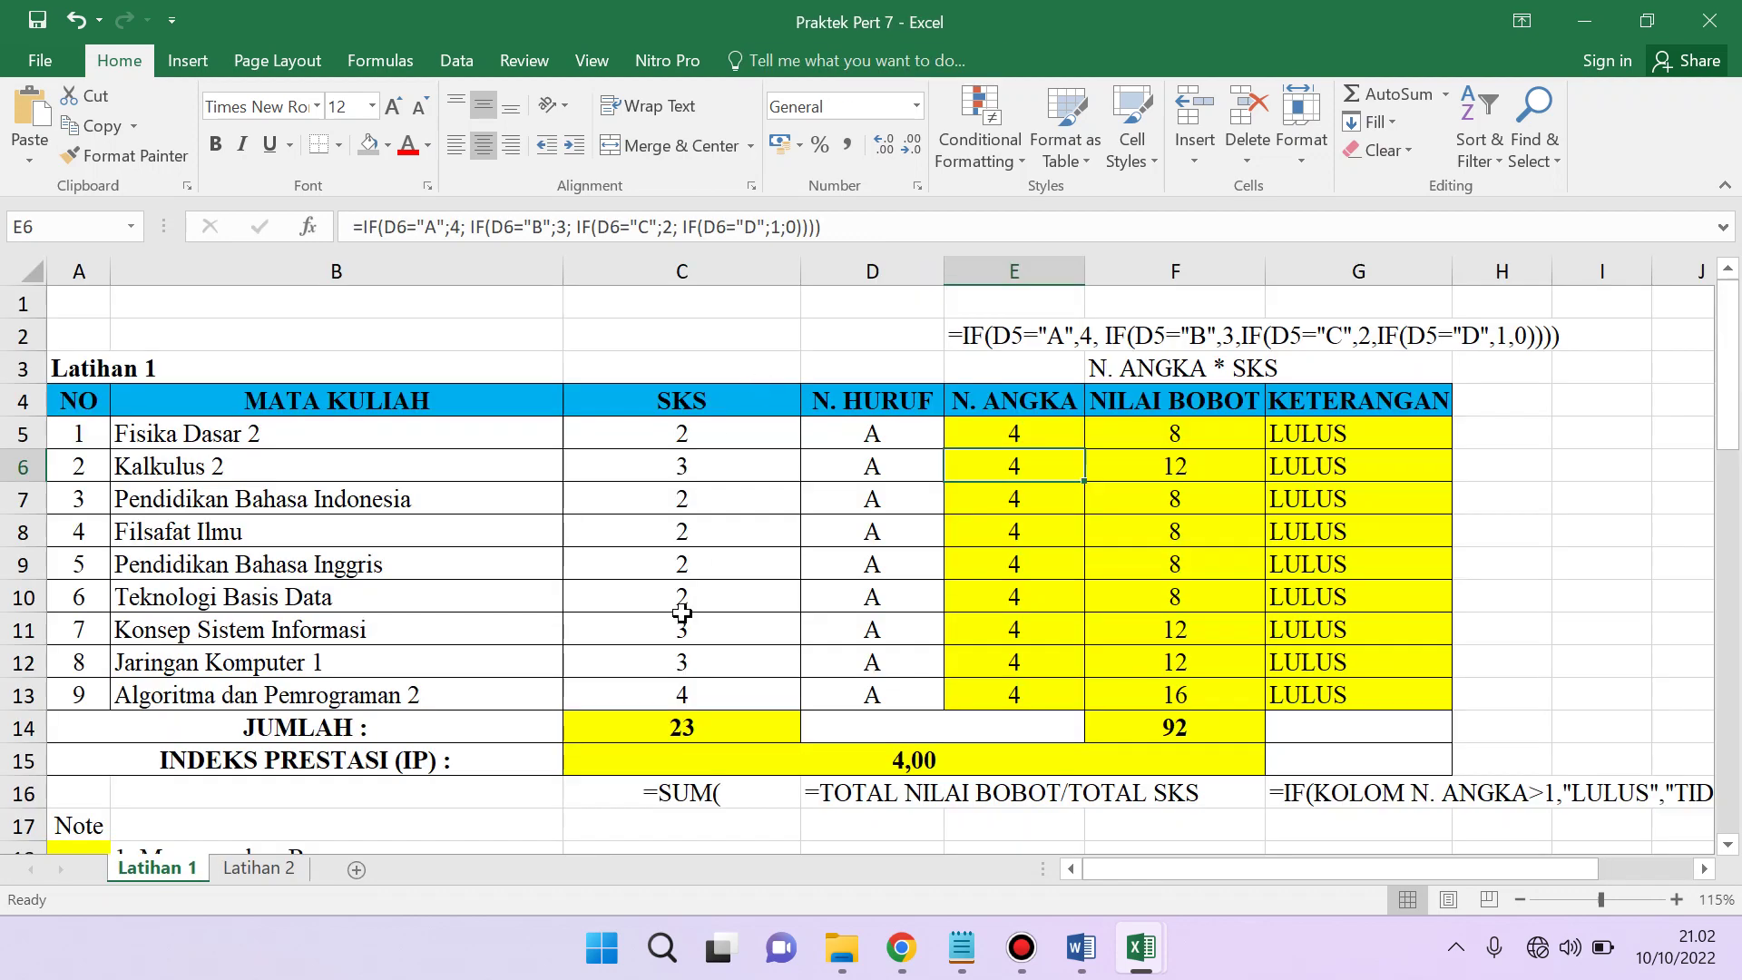
pyautogui.click(1583, 19)
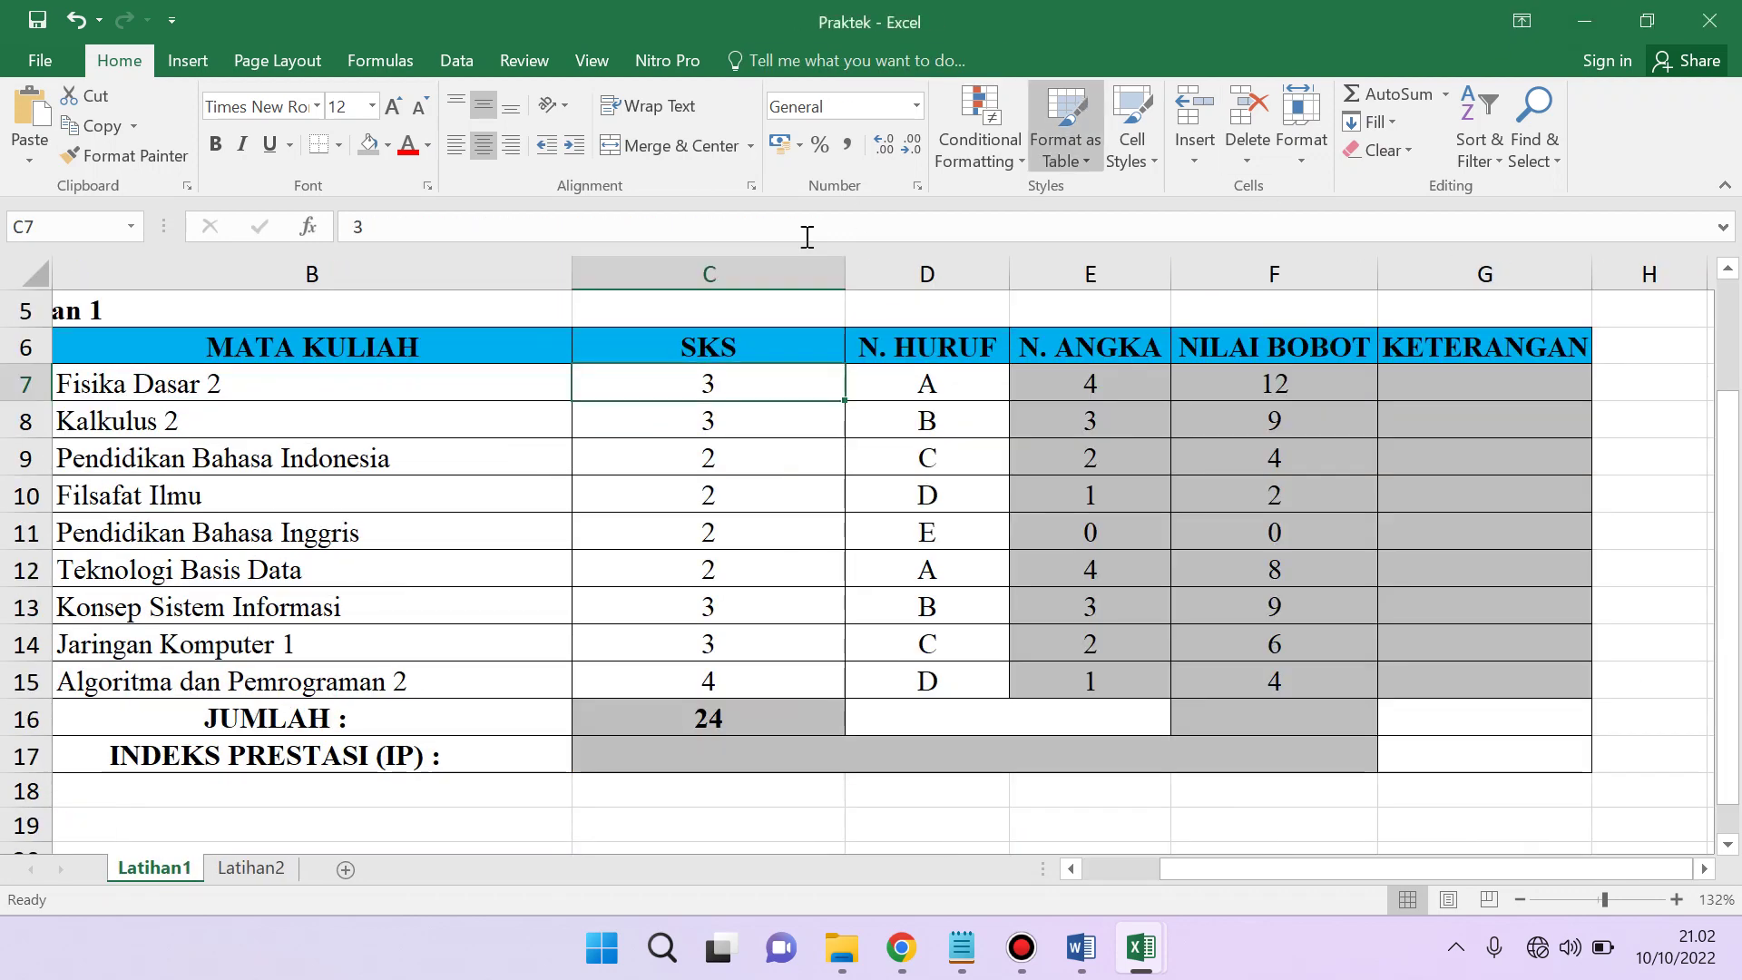
pyautogui.doubleClick(807, 391)
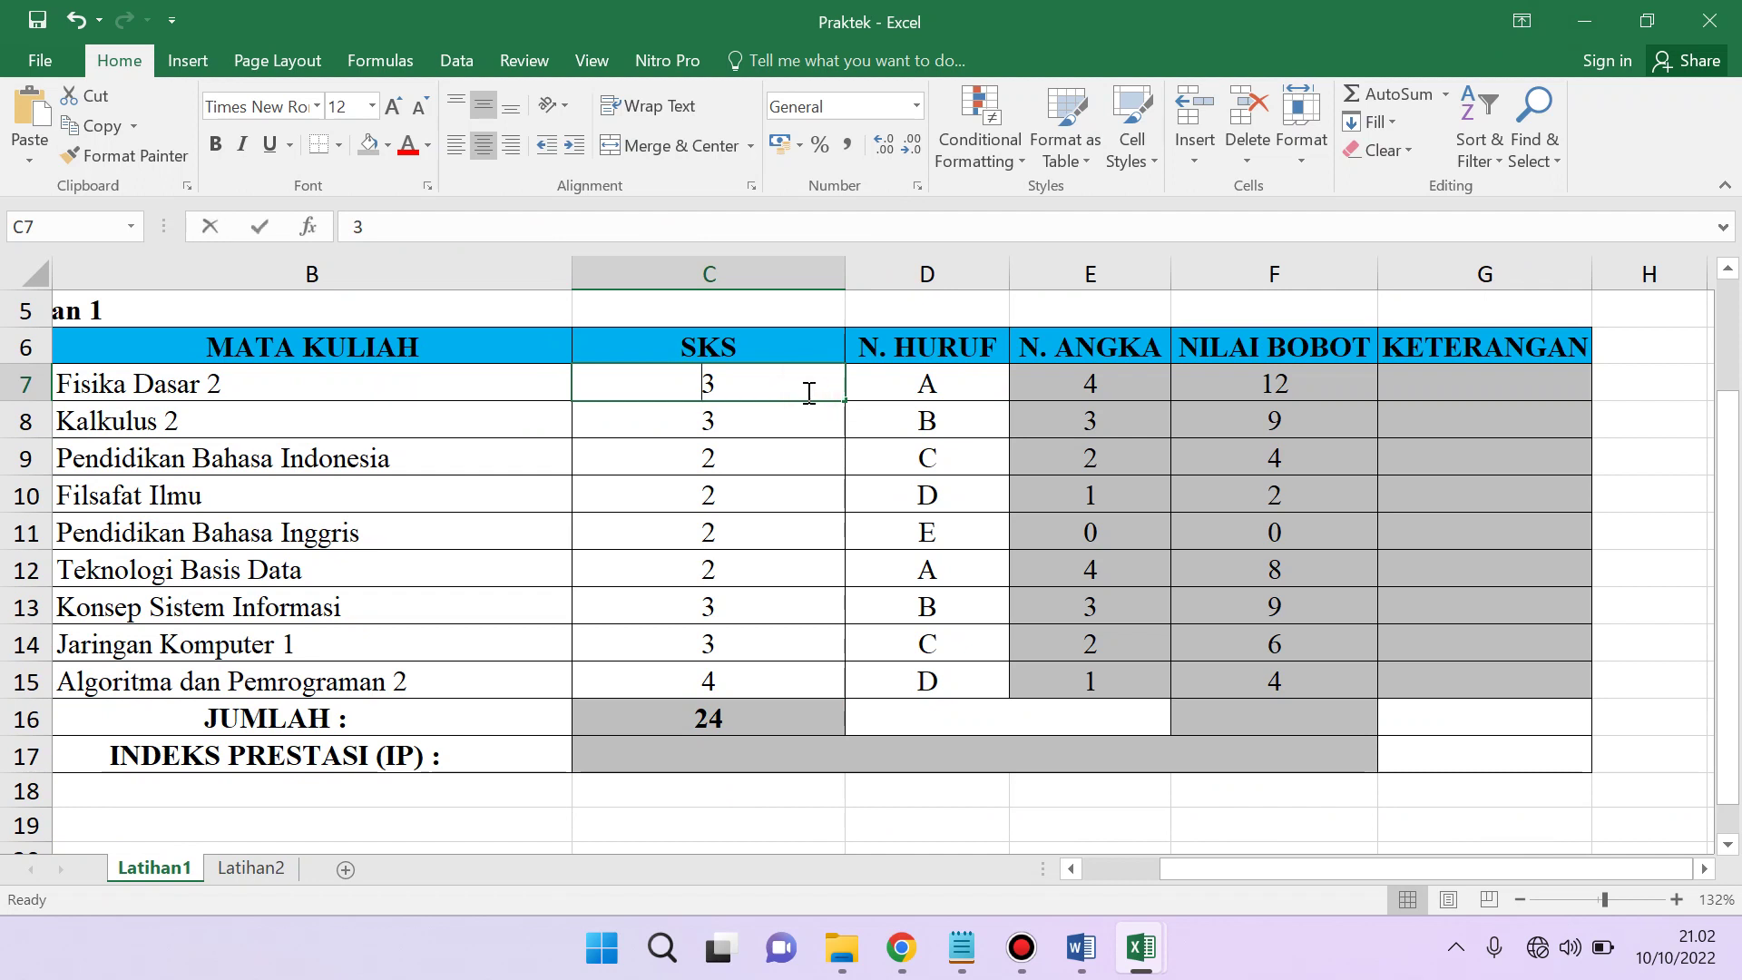
pyautogui.press('BackSpace')
pyautogui.write('2')
pyautogui.press('Return')
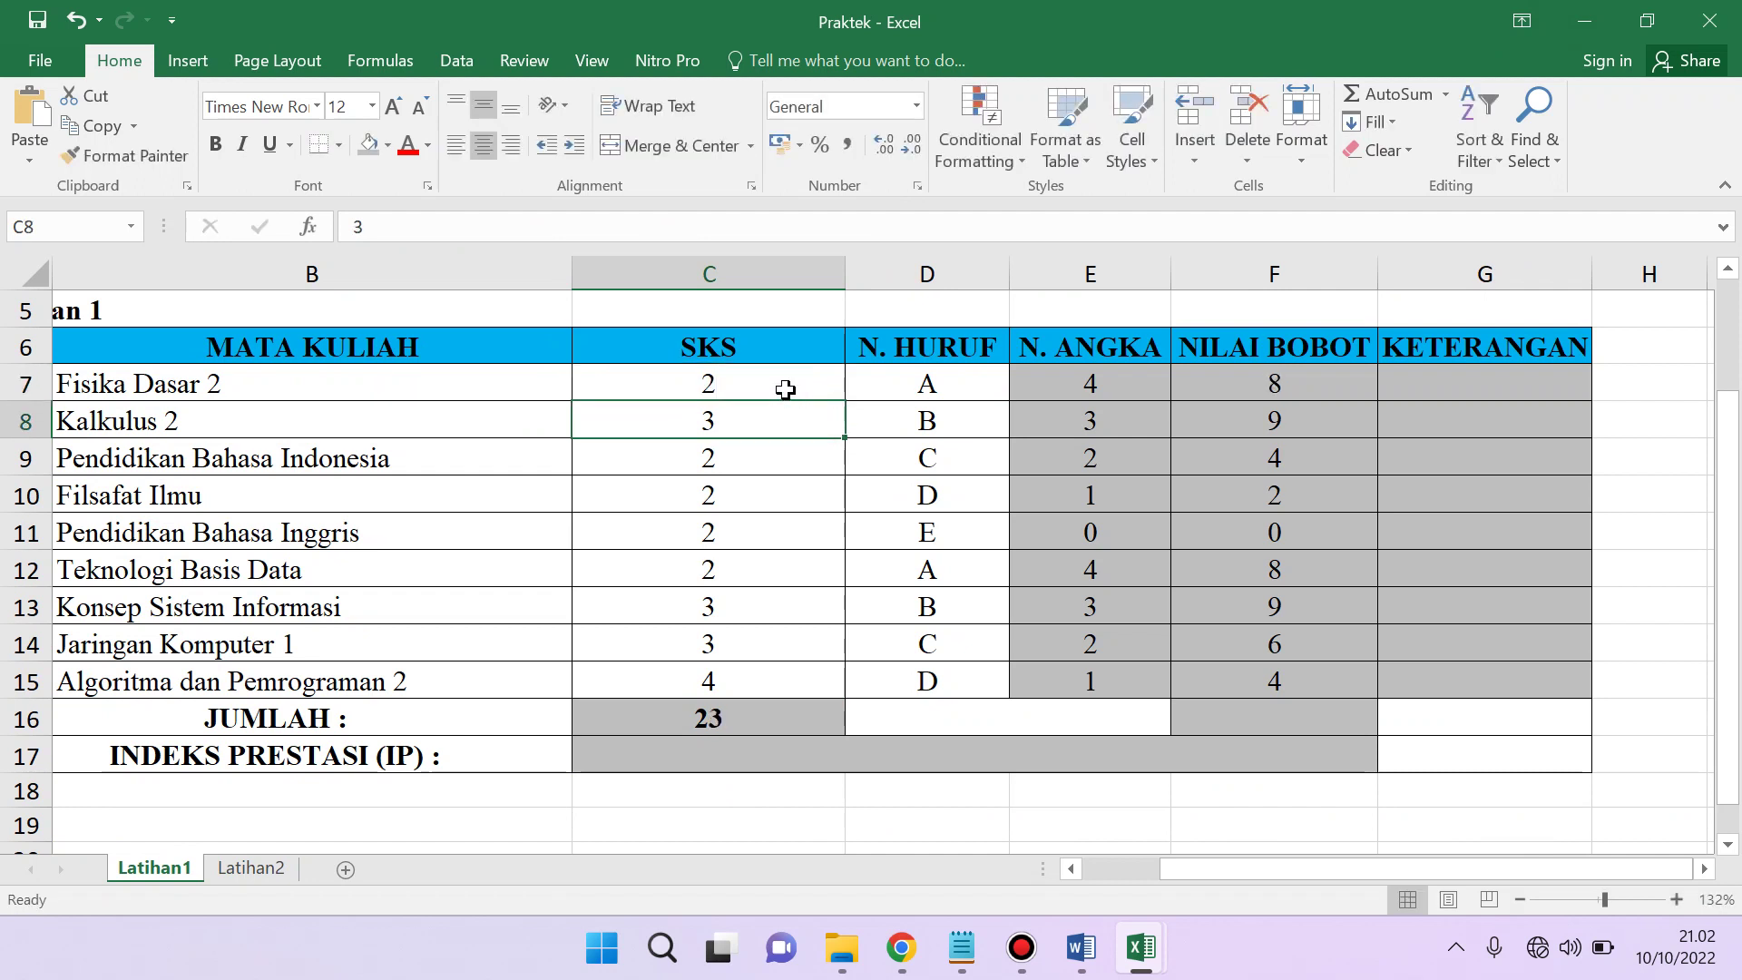
pyautogui.click(1241, 383)
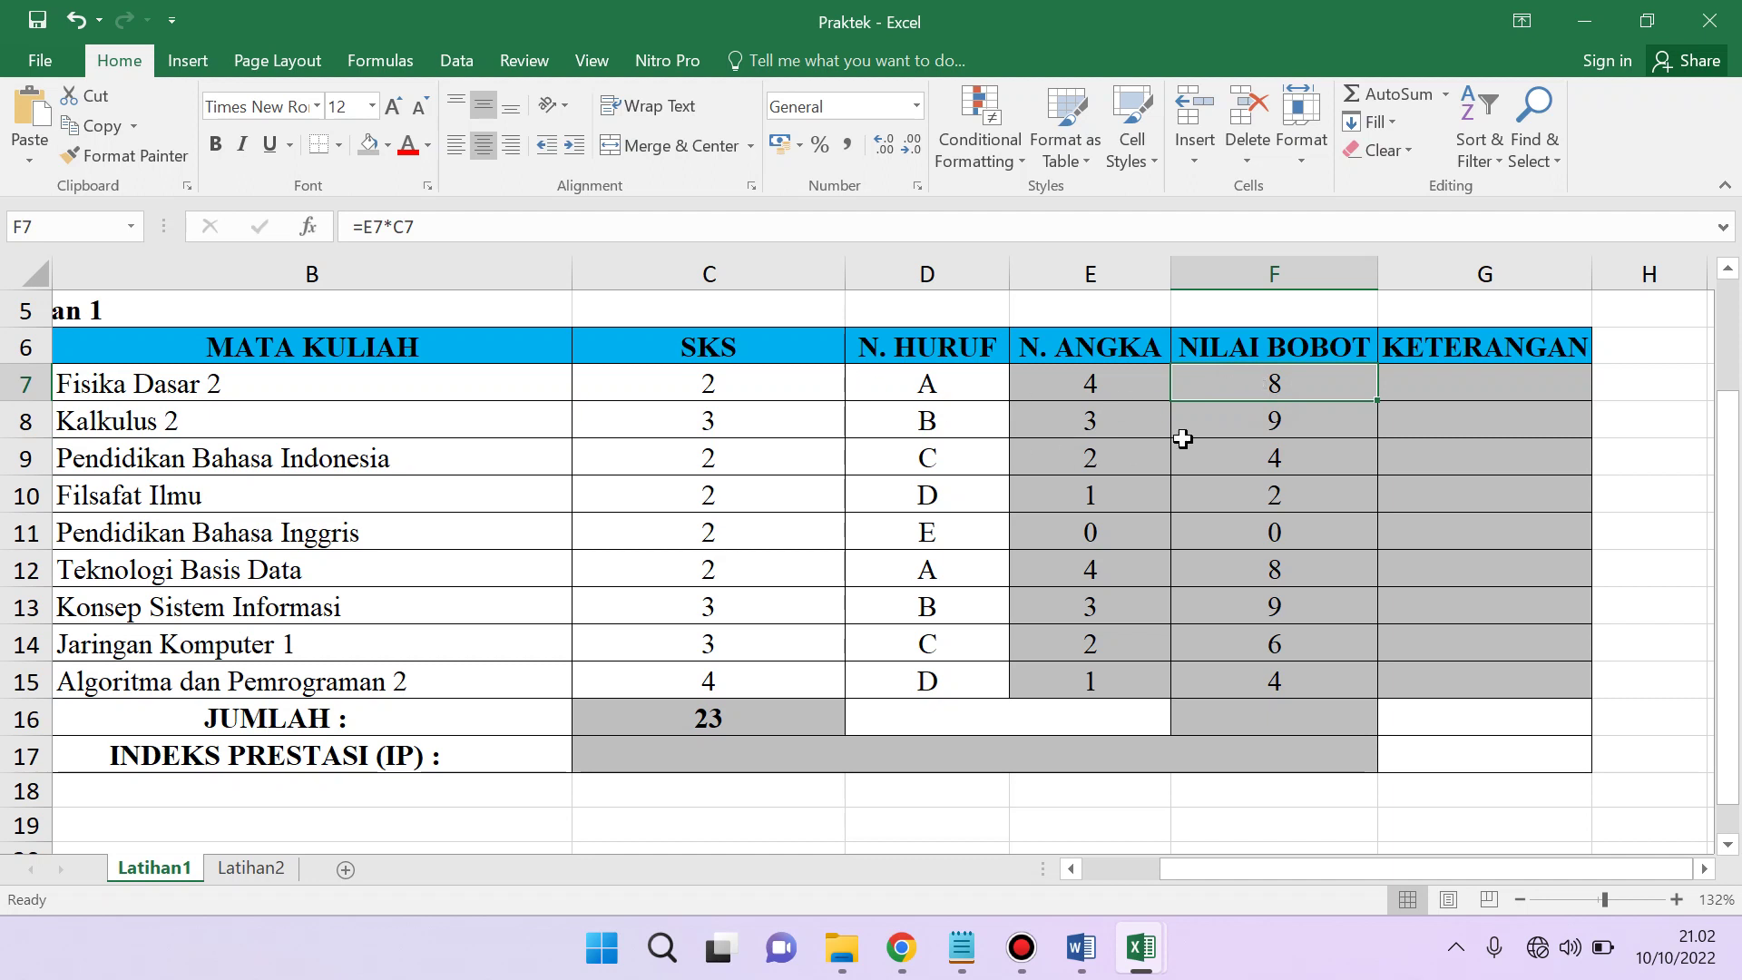
# - Total the NILAI BOBOT column in the JUMLAH row by entering =SUM(F7:F15) in F16
pyautogui.click(1312, 722)
pyautogui.hotkey('ctrl', 'b')
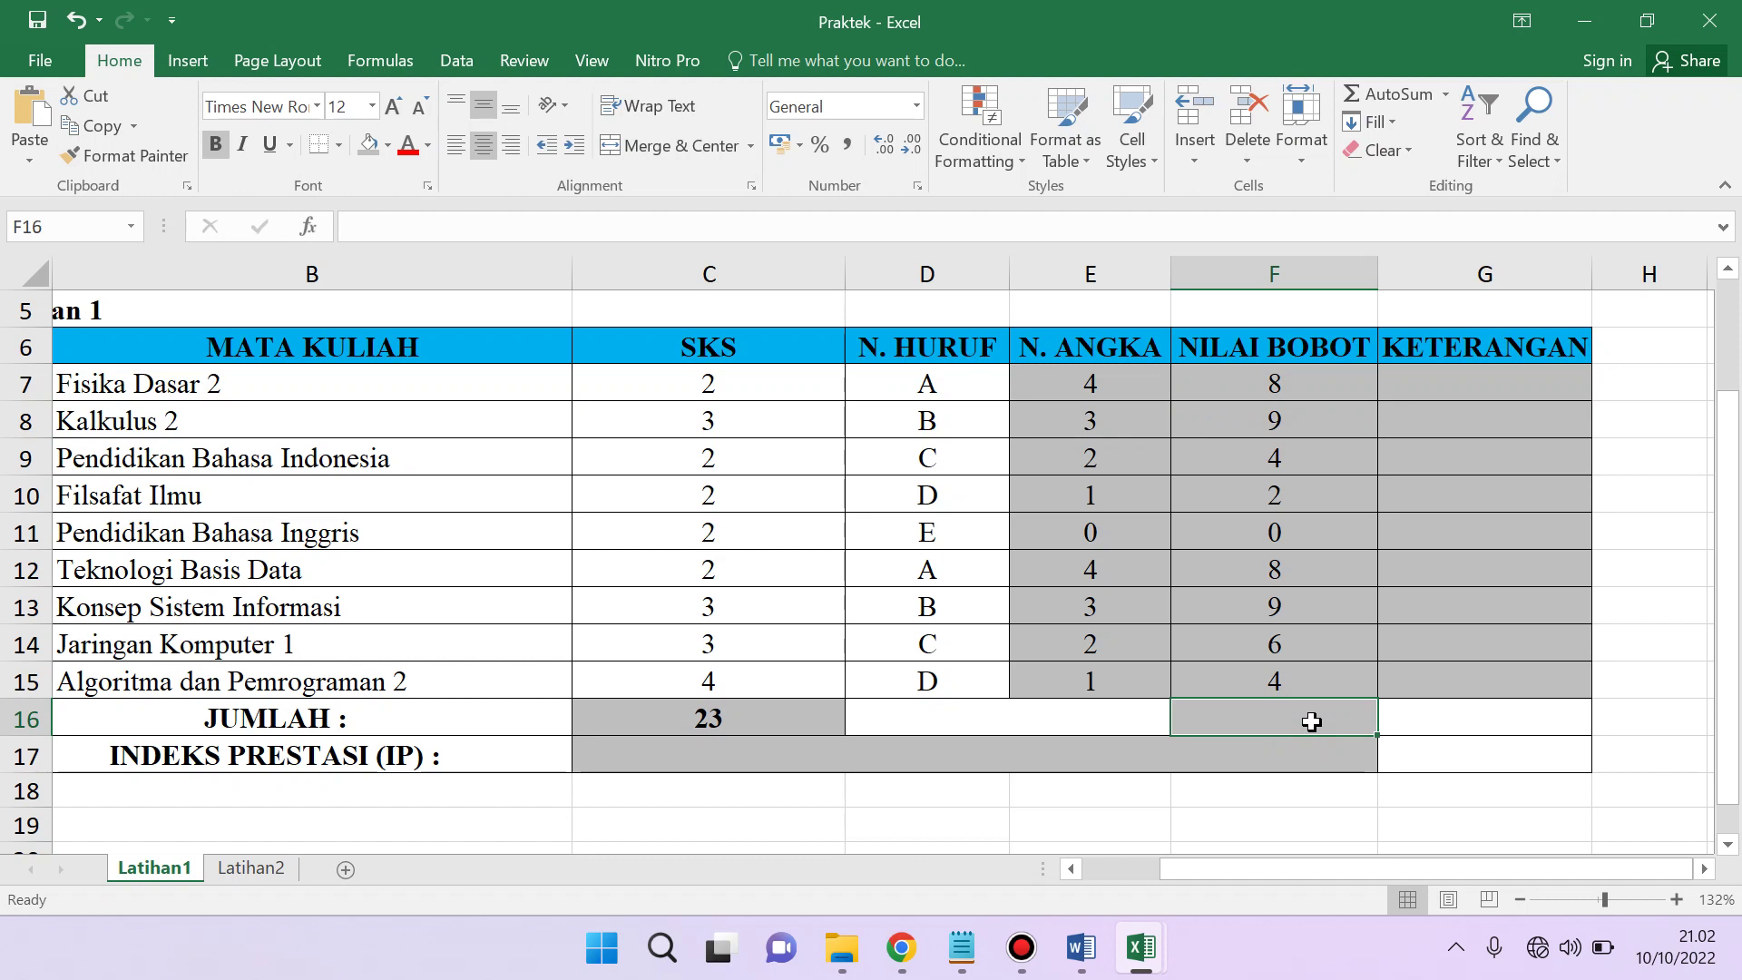
pyautogui.write('=')
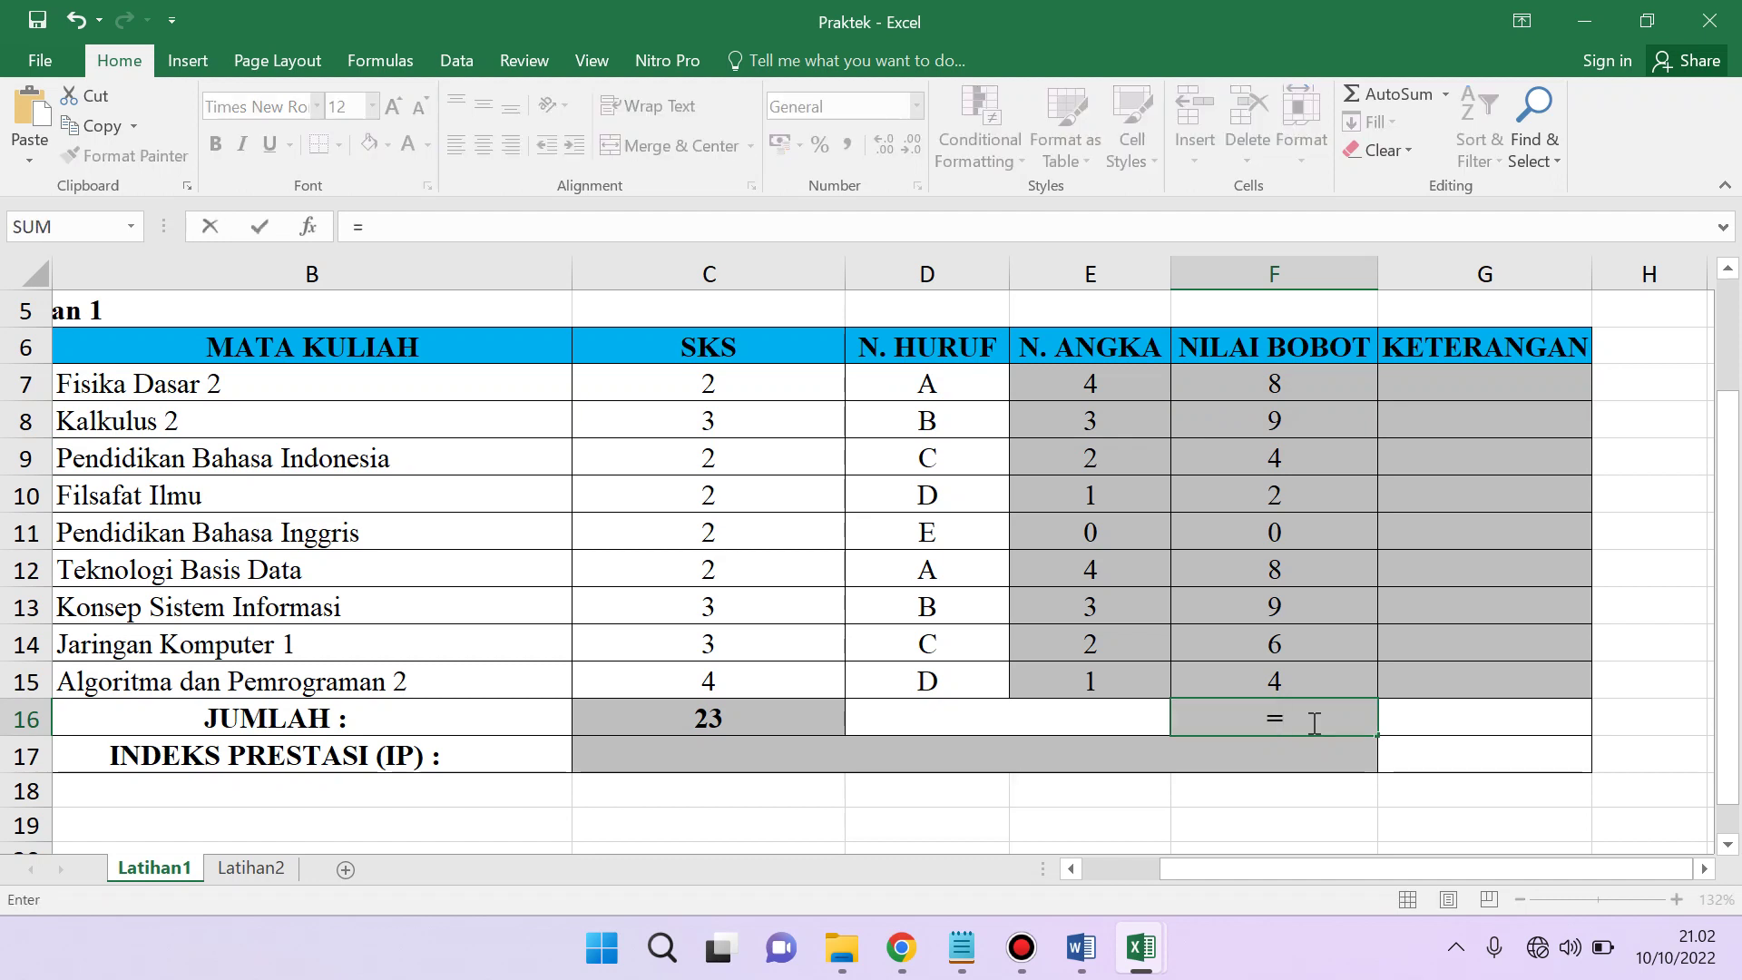
pyautogui.write('SUM(')
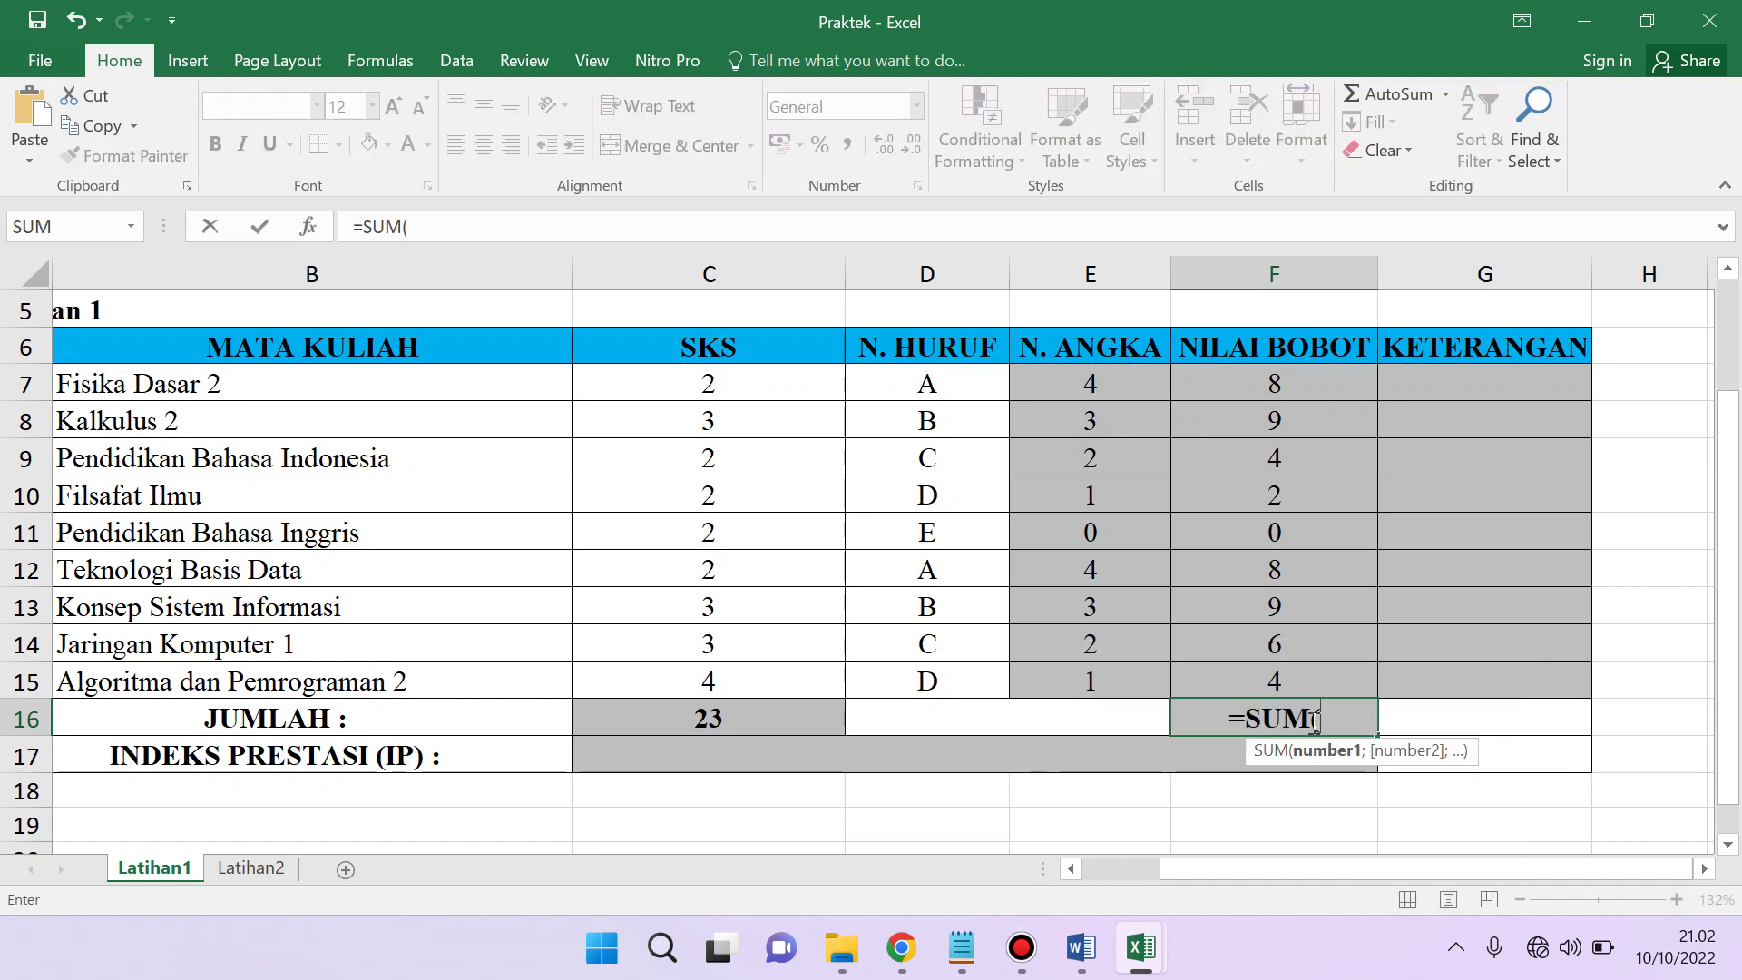
pyautogui.moveTo(1264, 379); pyautogui.dragTo(1264, 681)
pyautogui.press('Return')
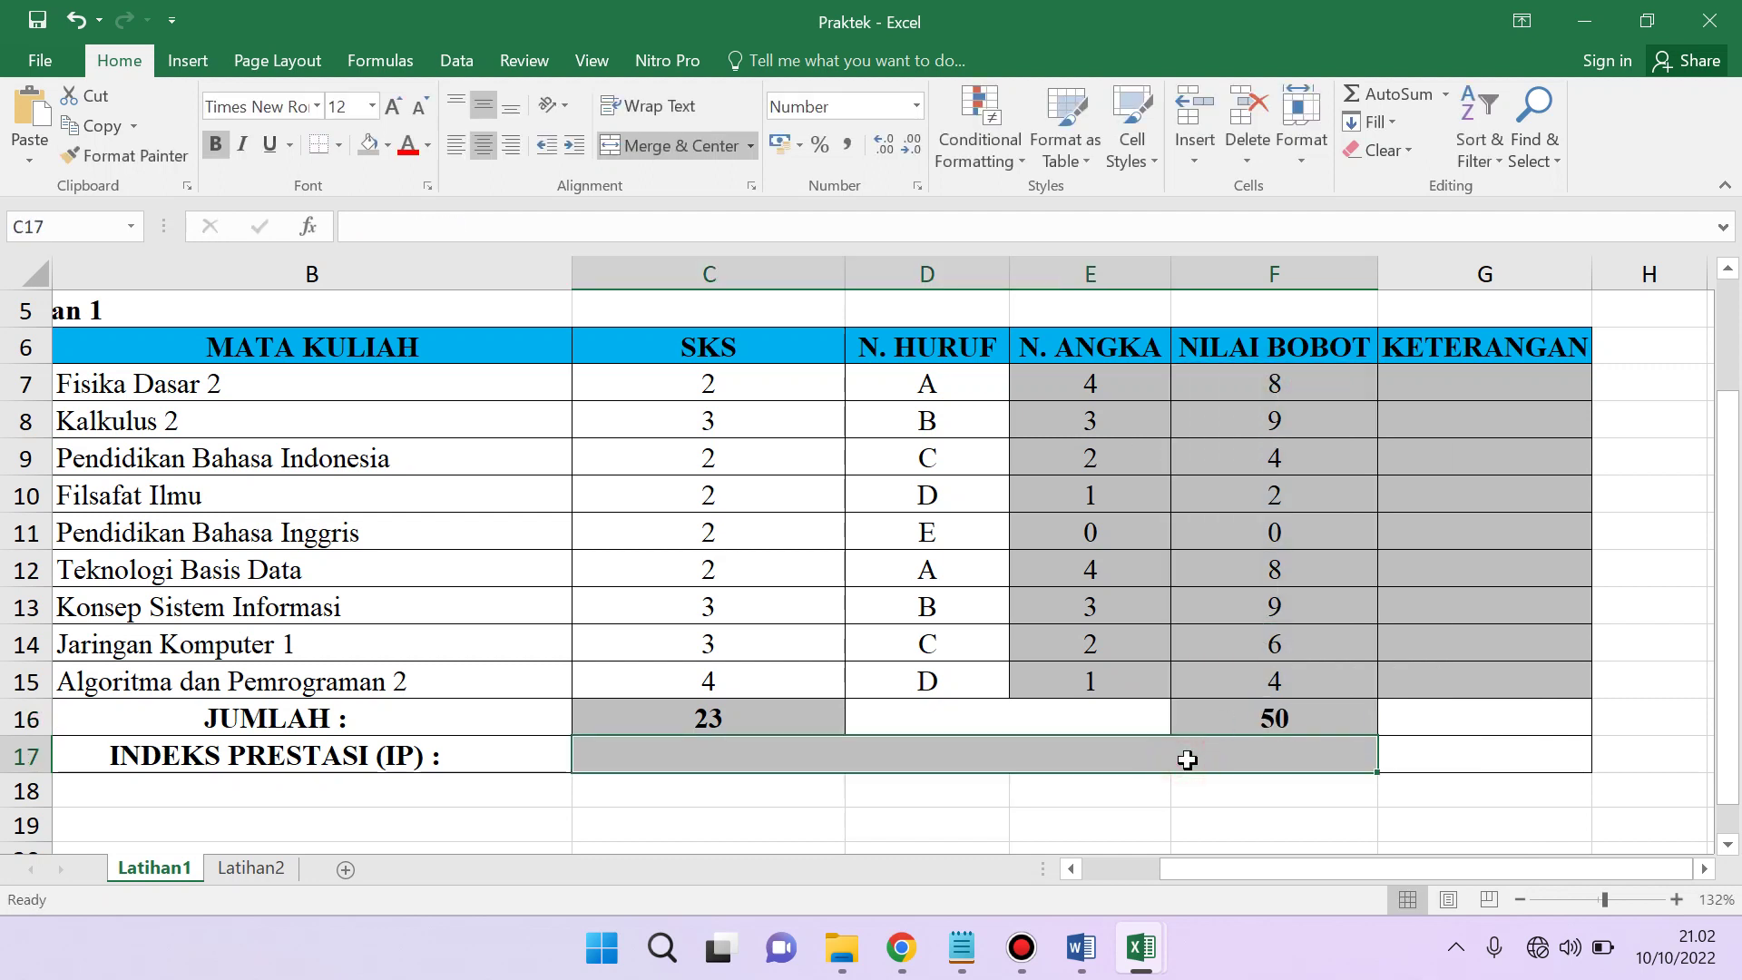
# - Calculate the INDEKS PRESTASI (IP) by entering =F16/C16 in the merged cell C17
pyautogui.click(1243, 713)
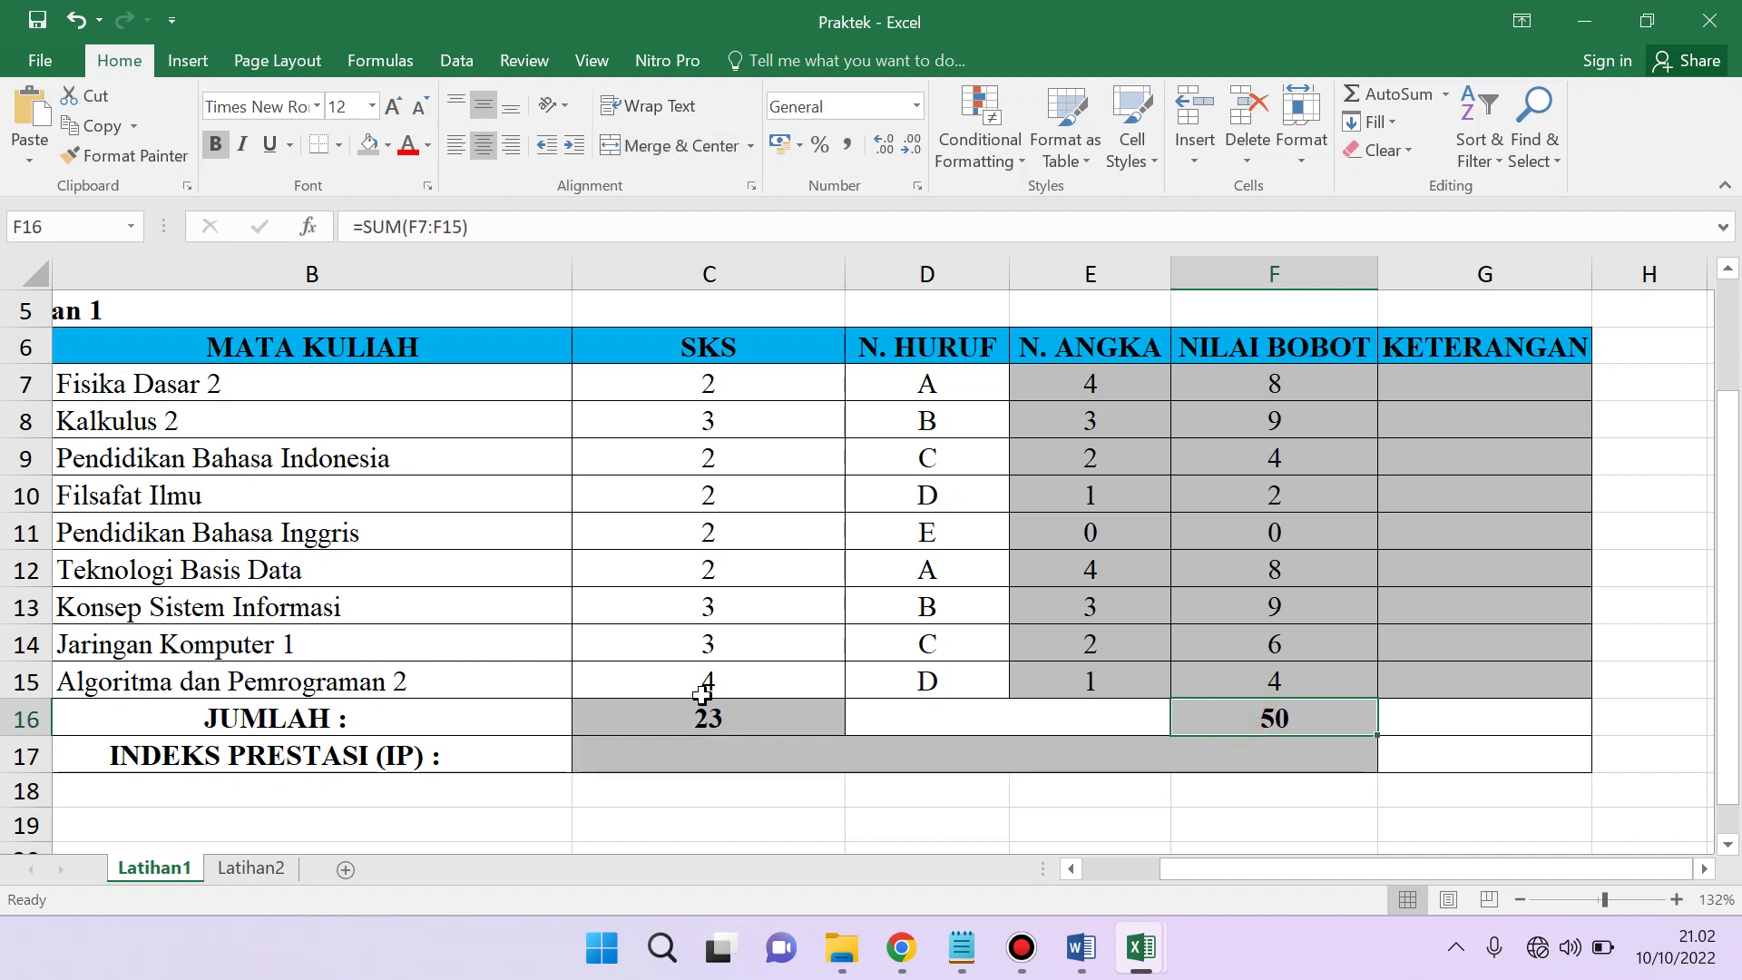
pyautogui.click(700, 722)
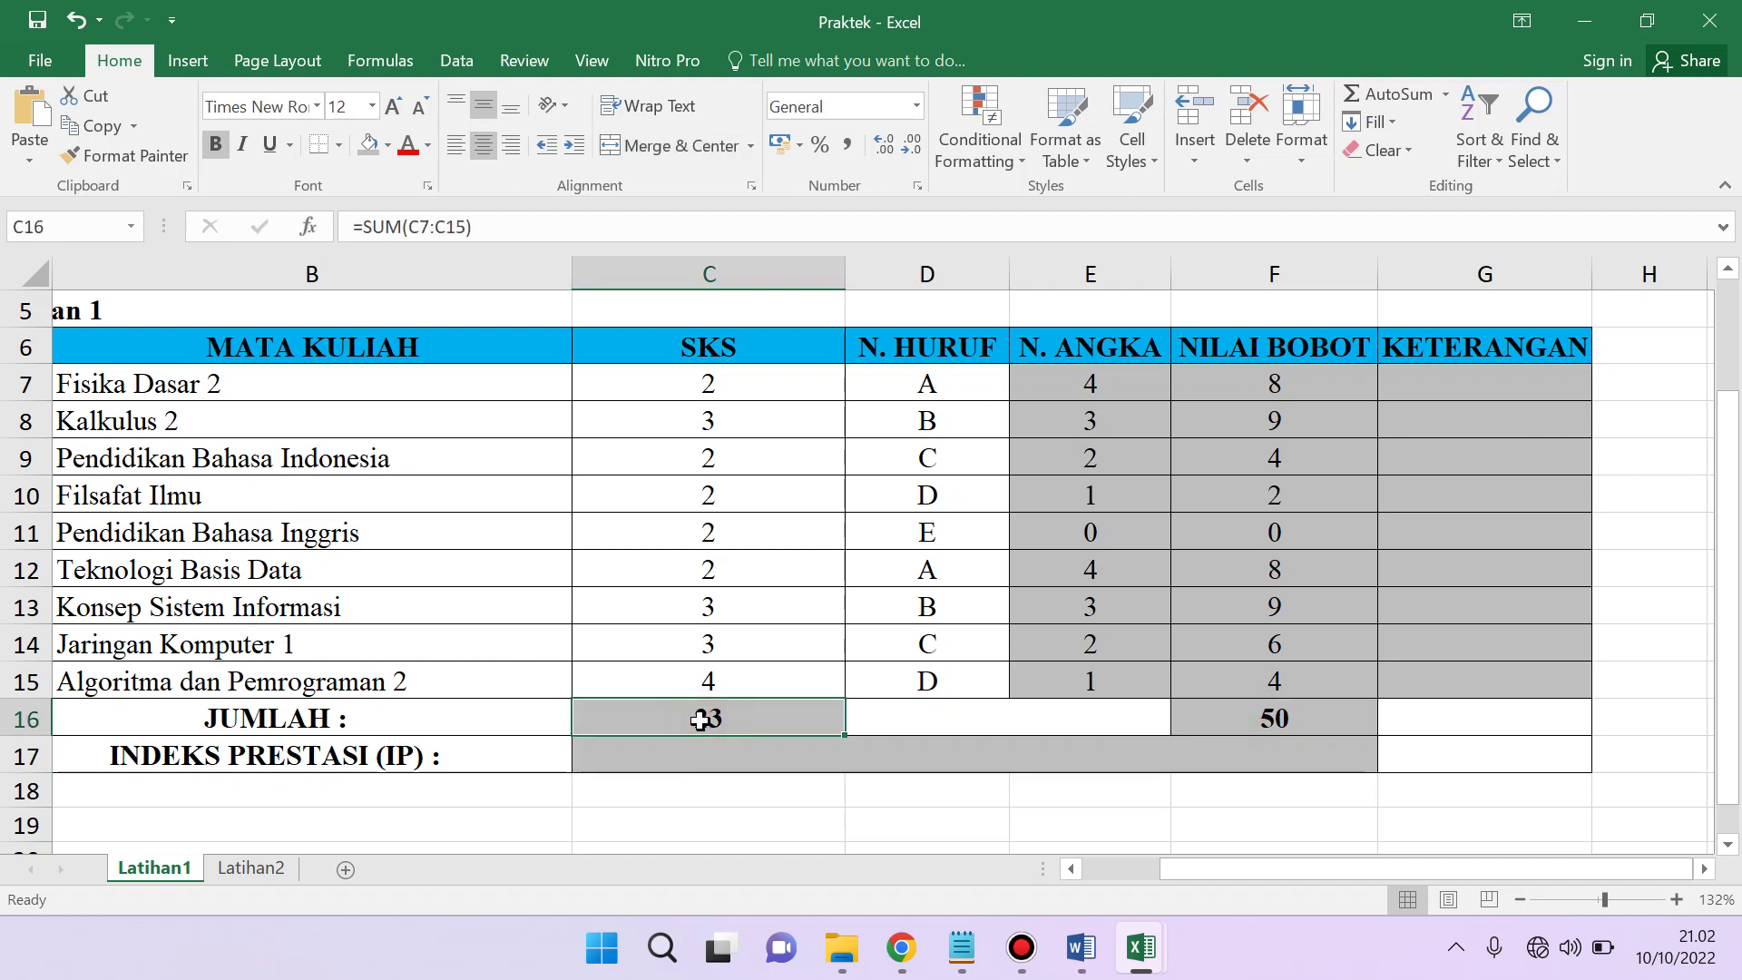
pyautogui.click(928, 762)
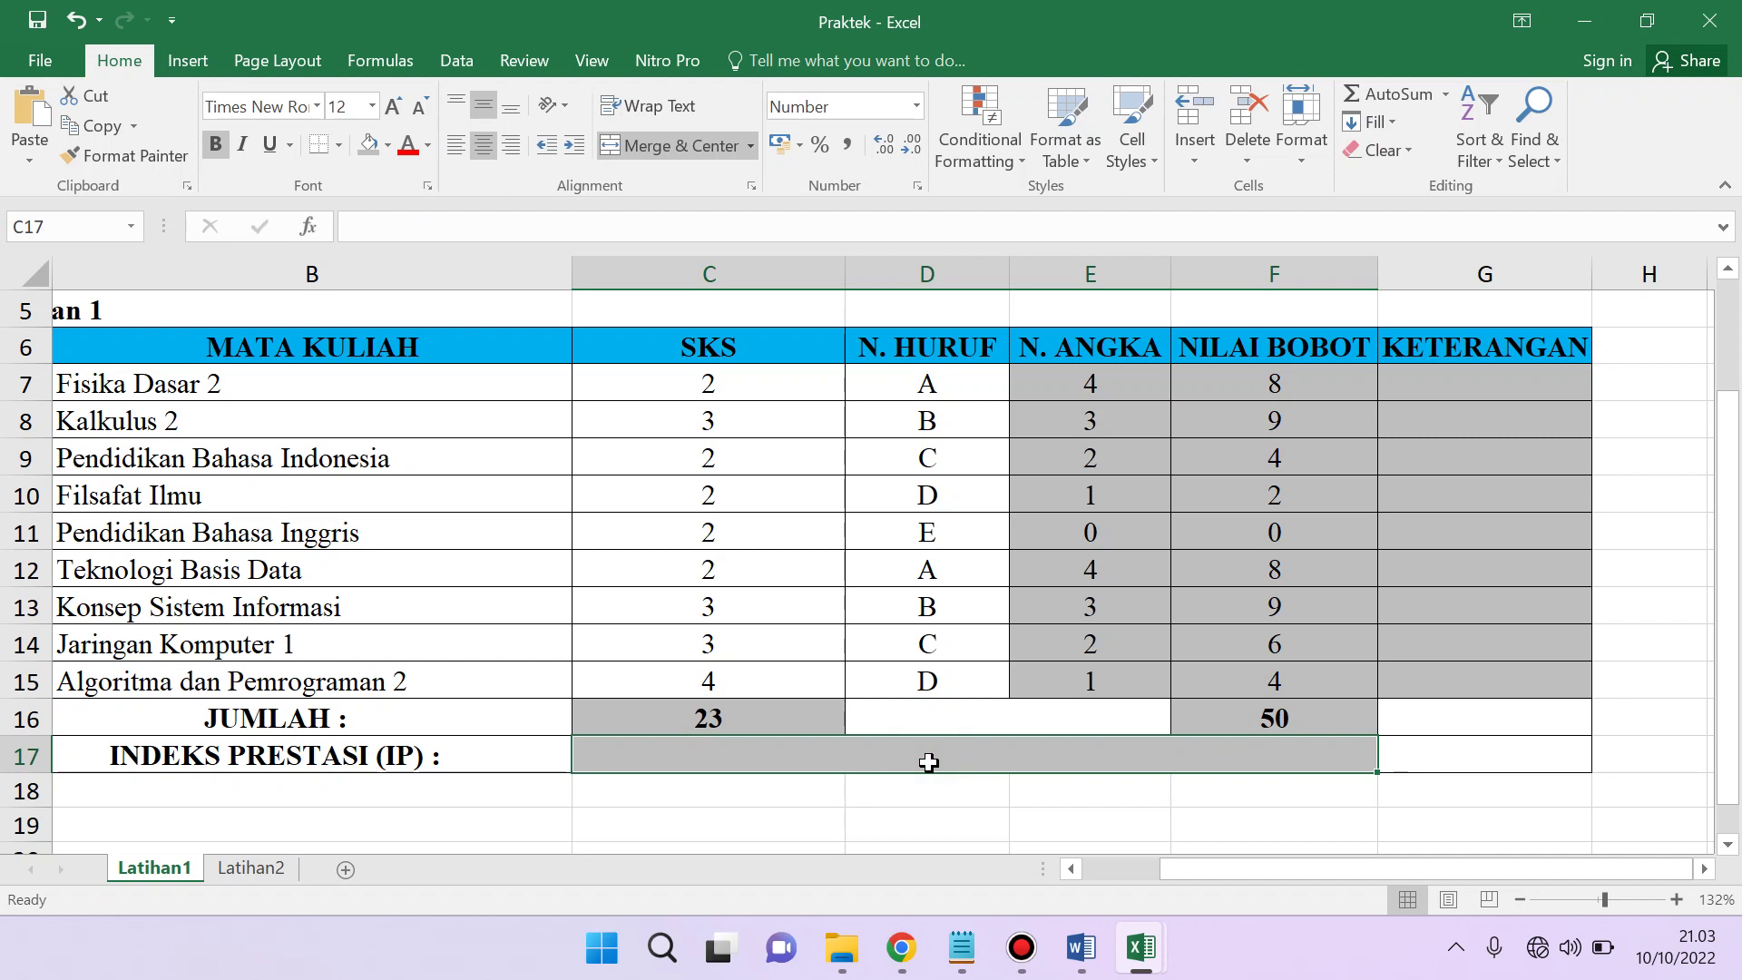
pyautogui.write('=')
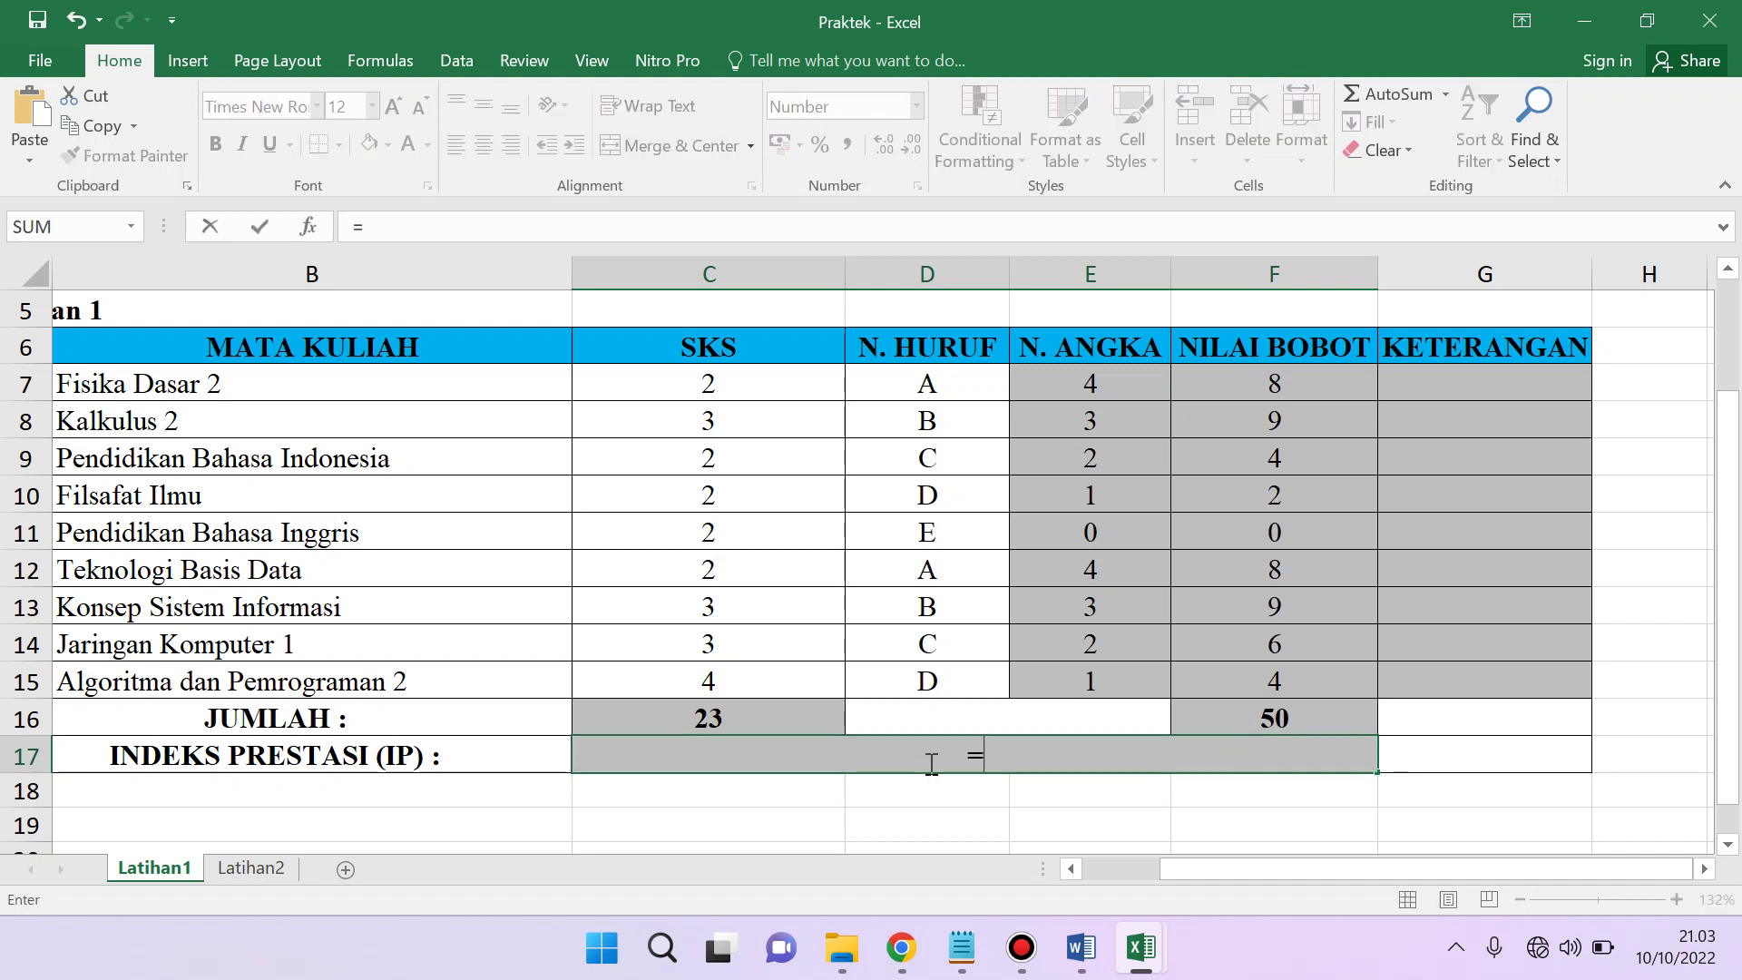
pyautogui.click(1300, 724)
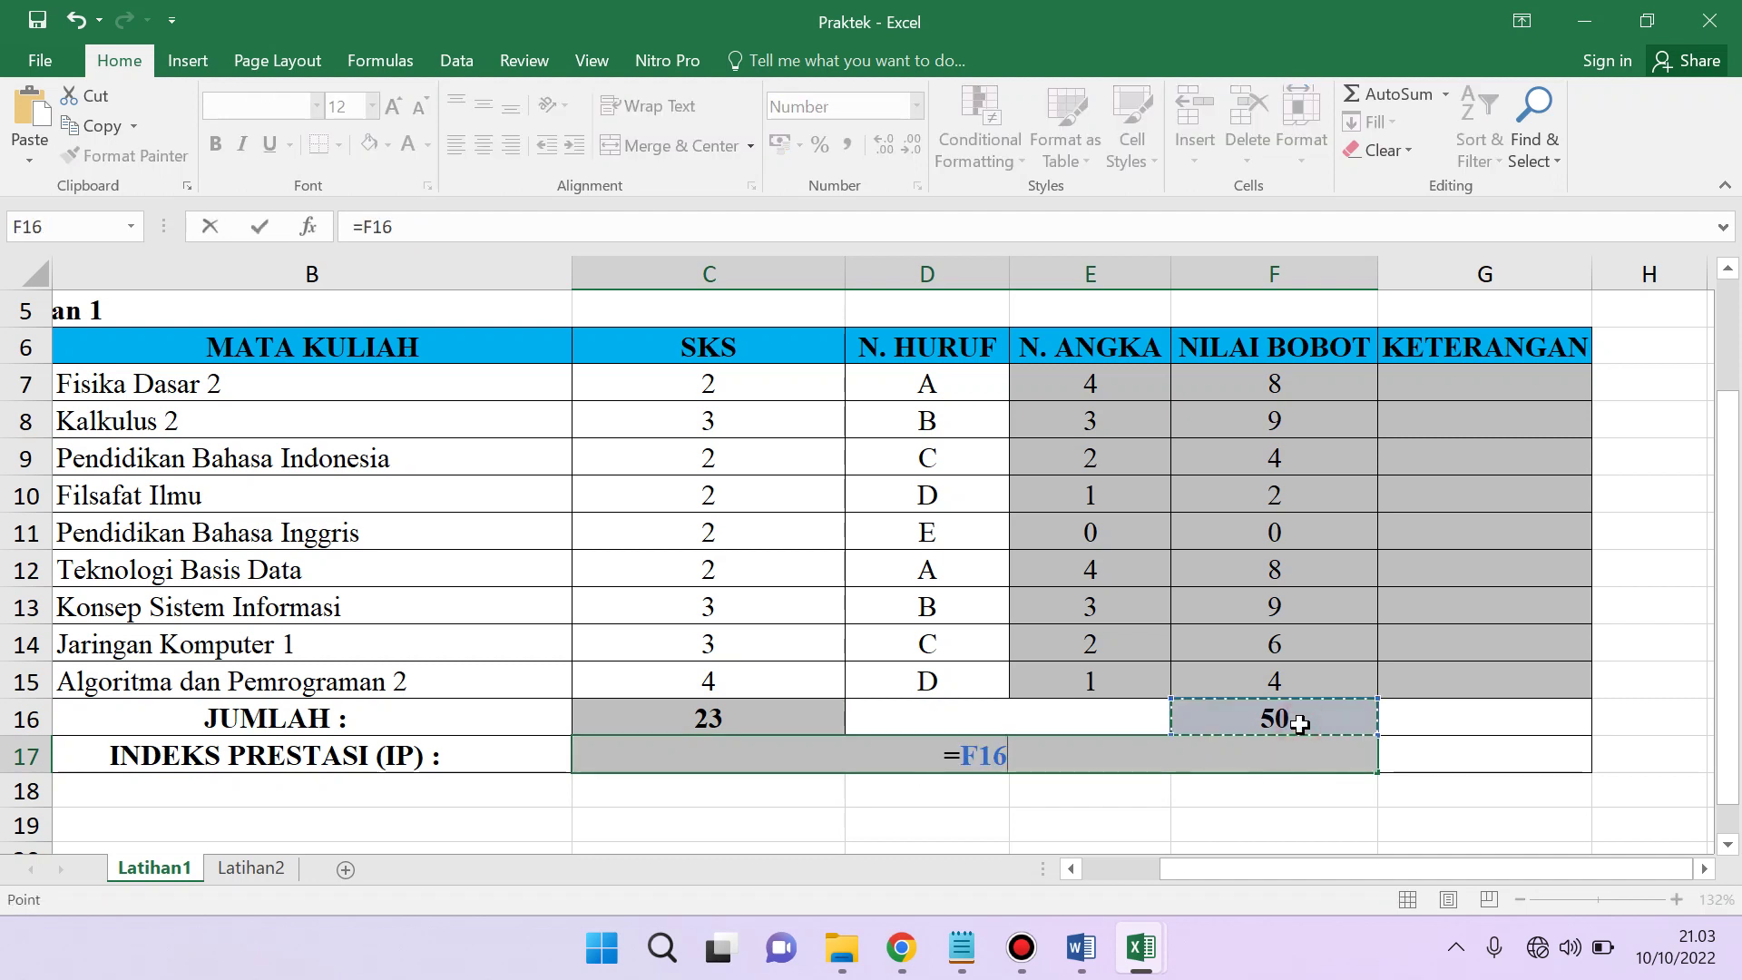
pyautogui.write('/')
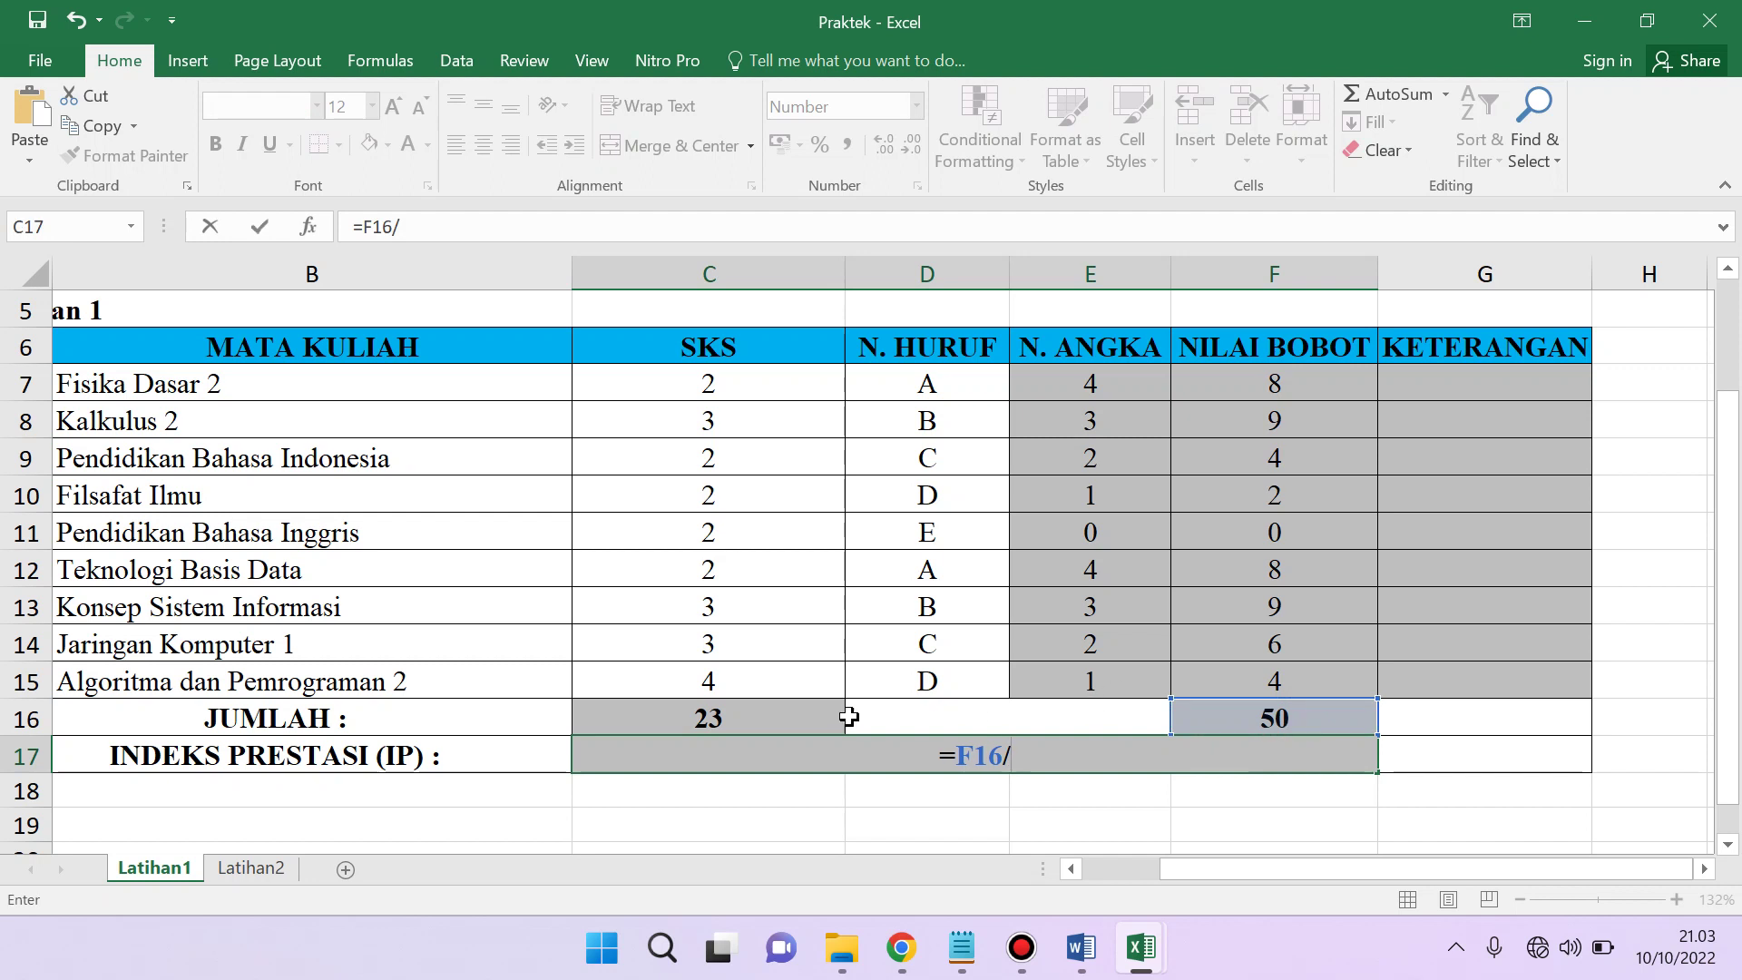
pyautogui.click(737, 717)
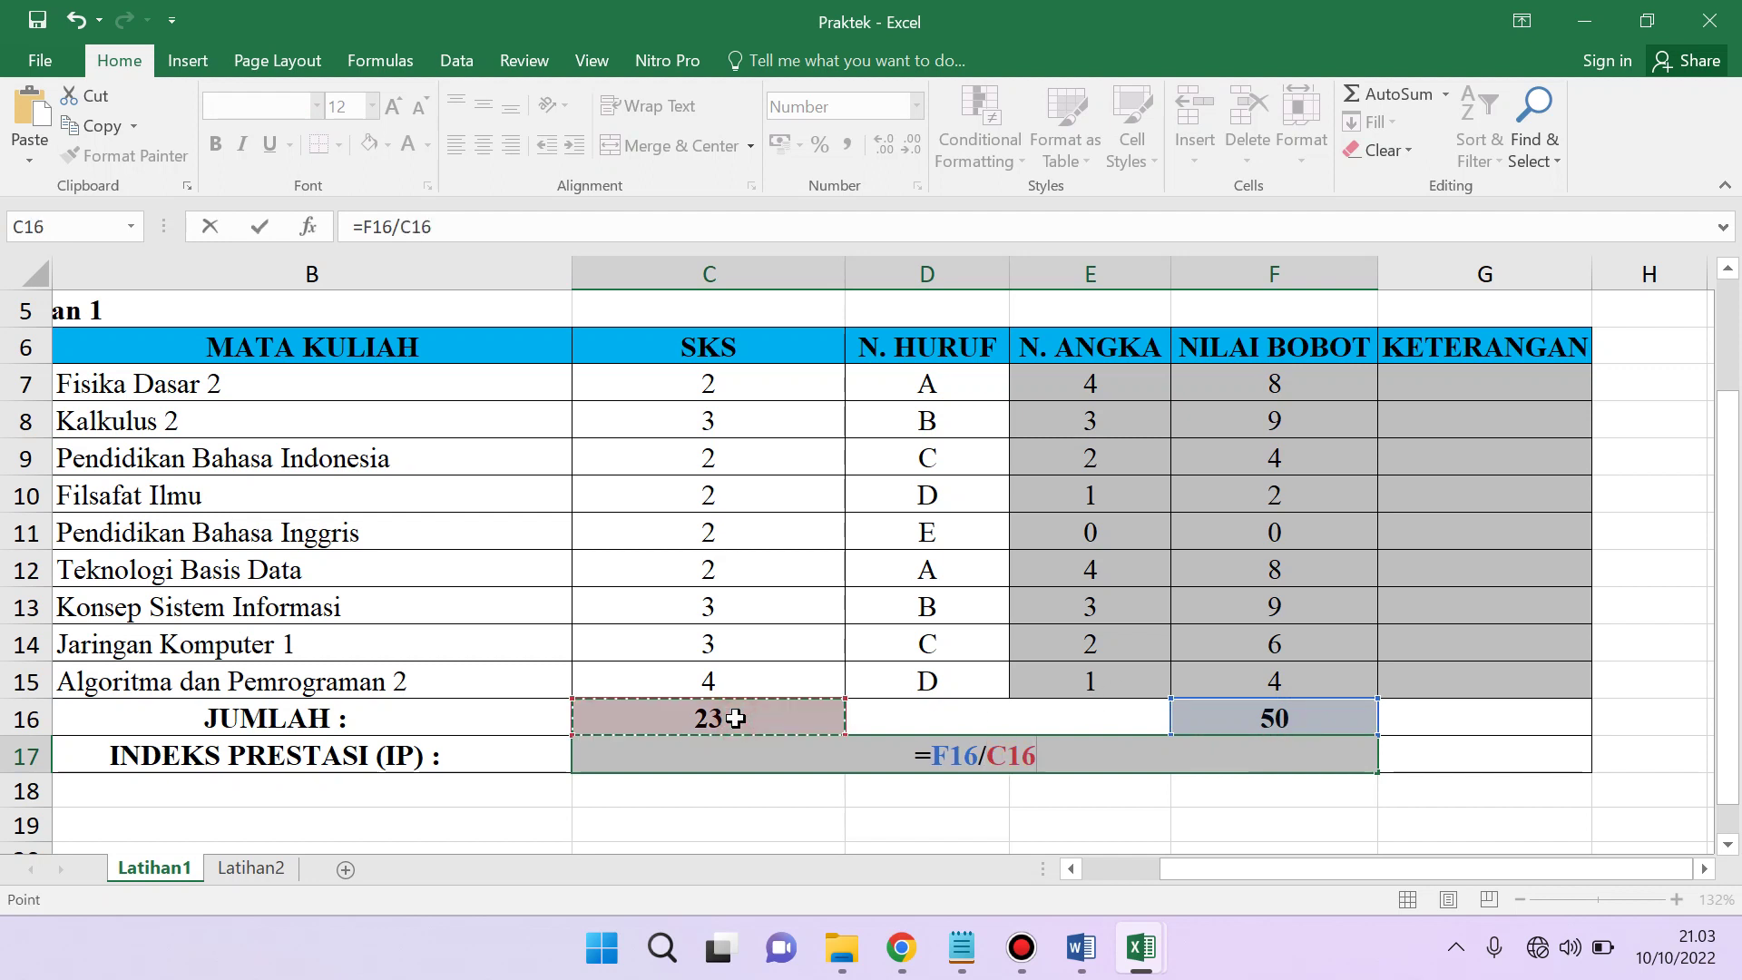
pyautogui.press('Return')
pyautogui.click(1018, 759)
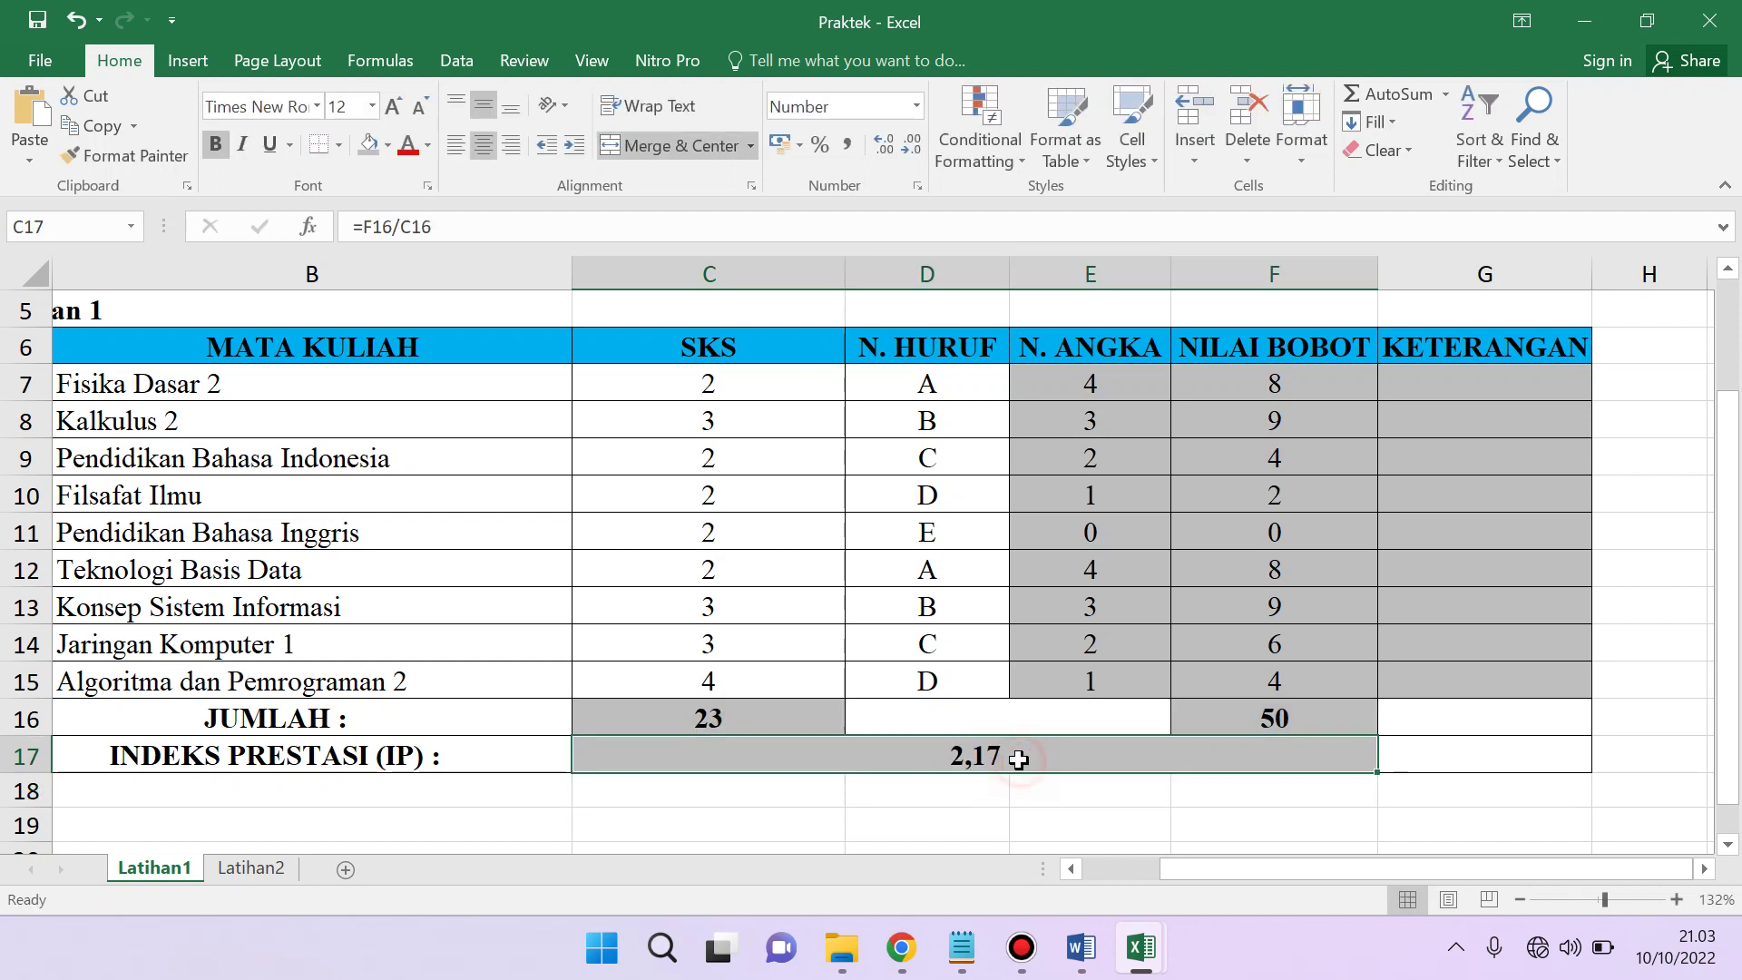
# - Test the IP formula by filling the grade A from D7 down to D15 and checking the result in C17
pyautogui.click(960, 393)
pyautogui.moveTo(1009, 399); pyautogui.dragTo(962, 686)
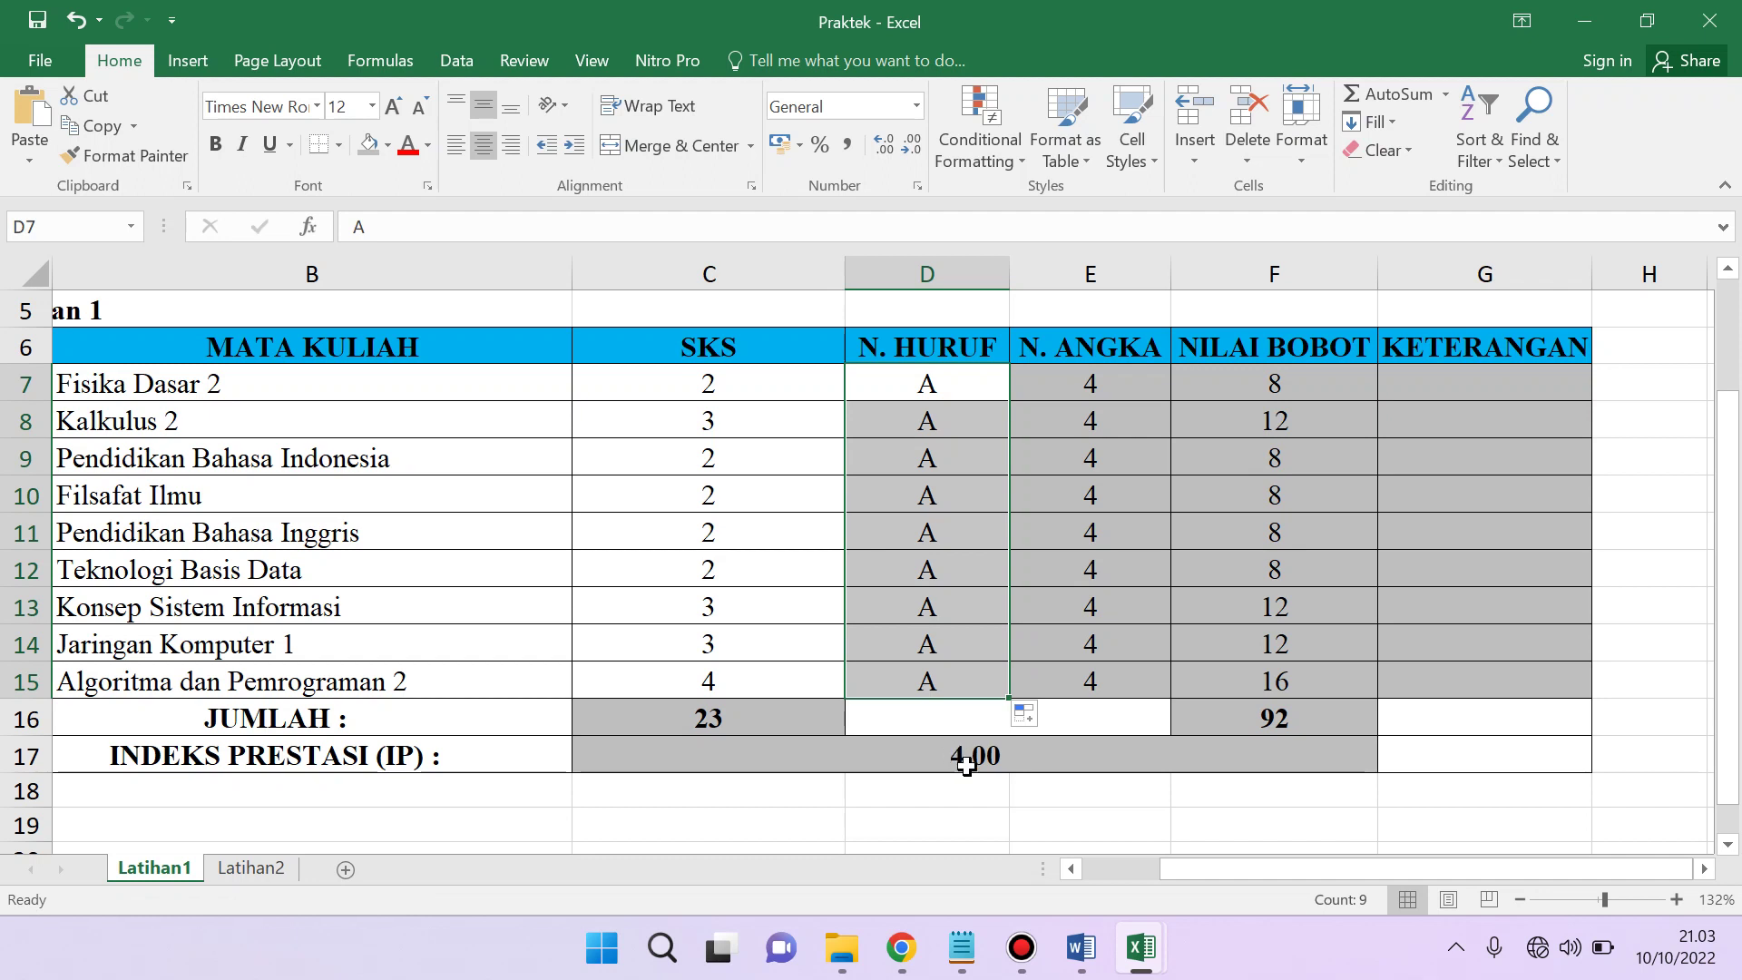
pyautogui.click(1024, 752)
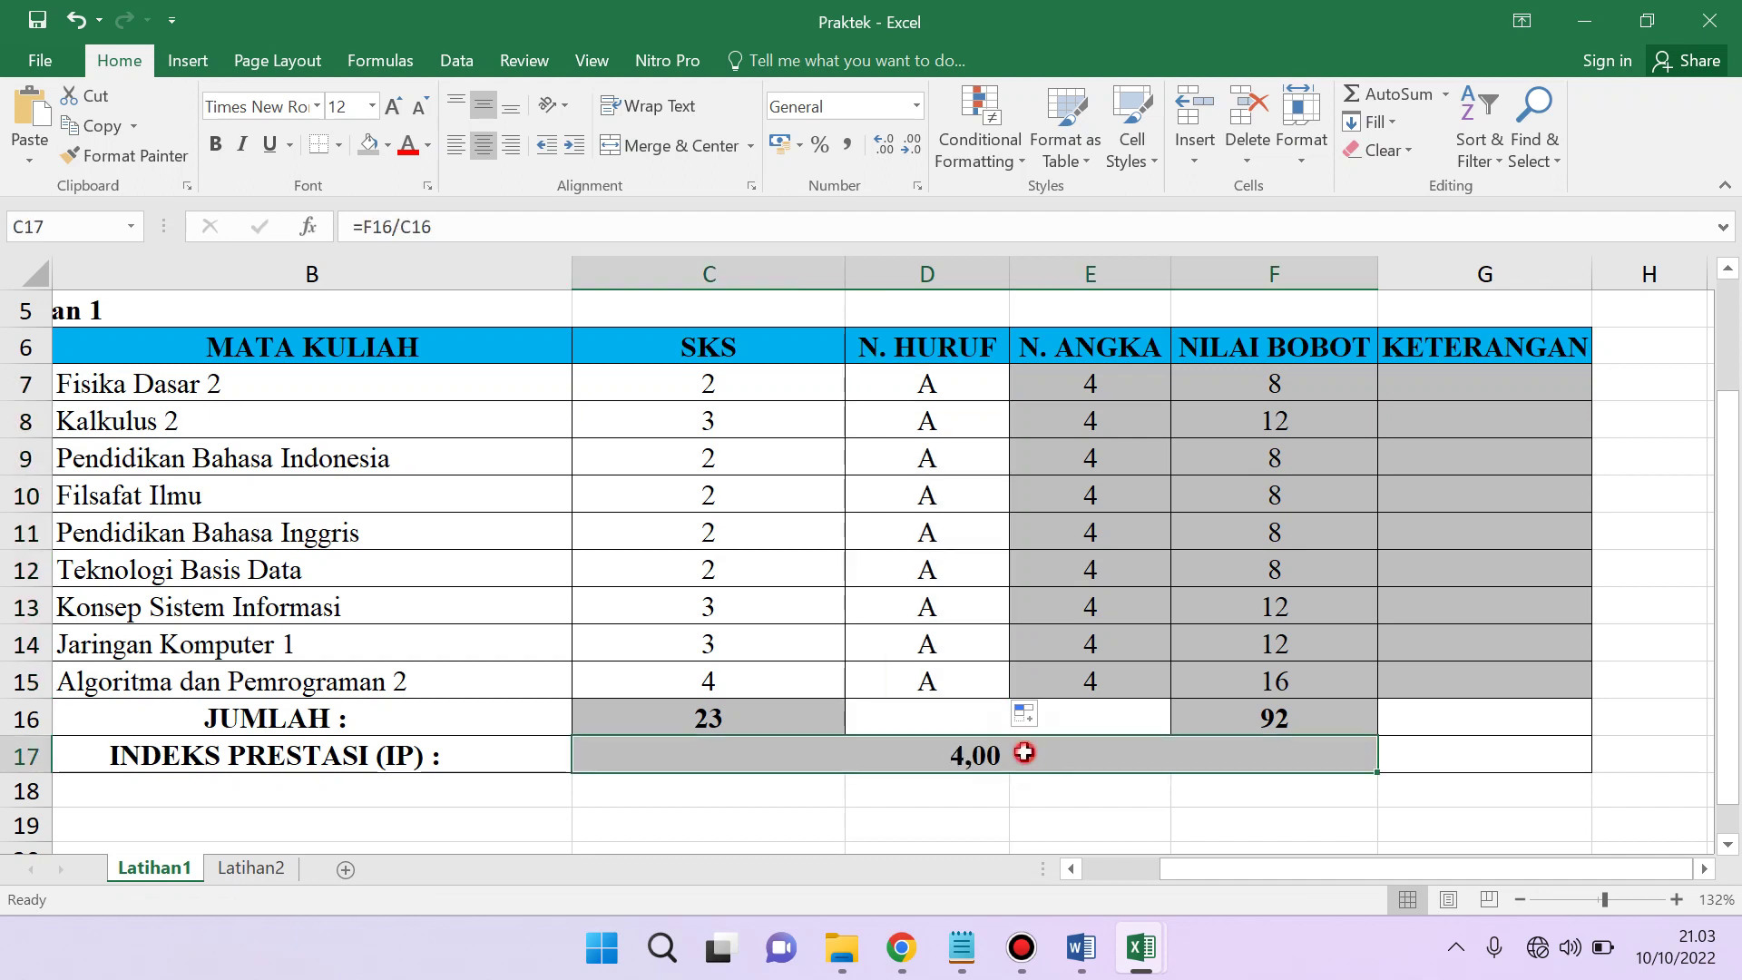
# - Format the INDEKS PRESTASI (IP) value in C17 as a number with 0 decimal places
pyautogui.rightClick(956, 762)
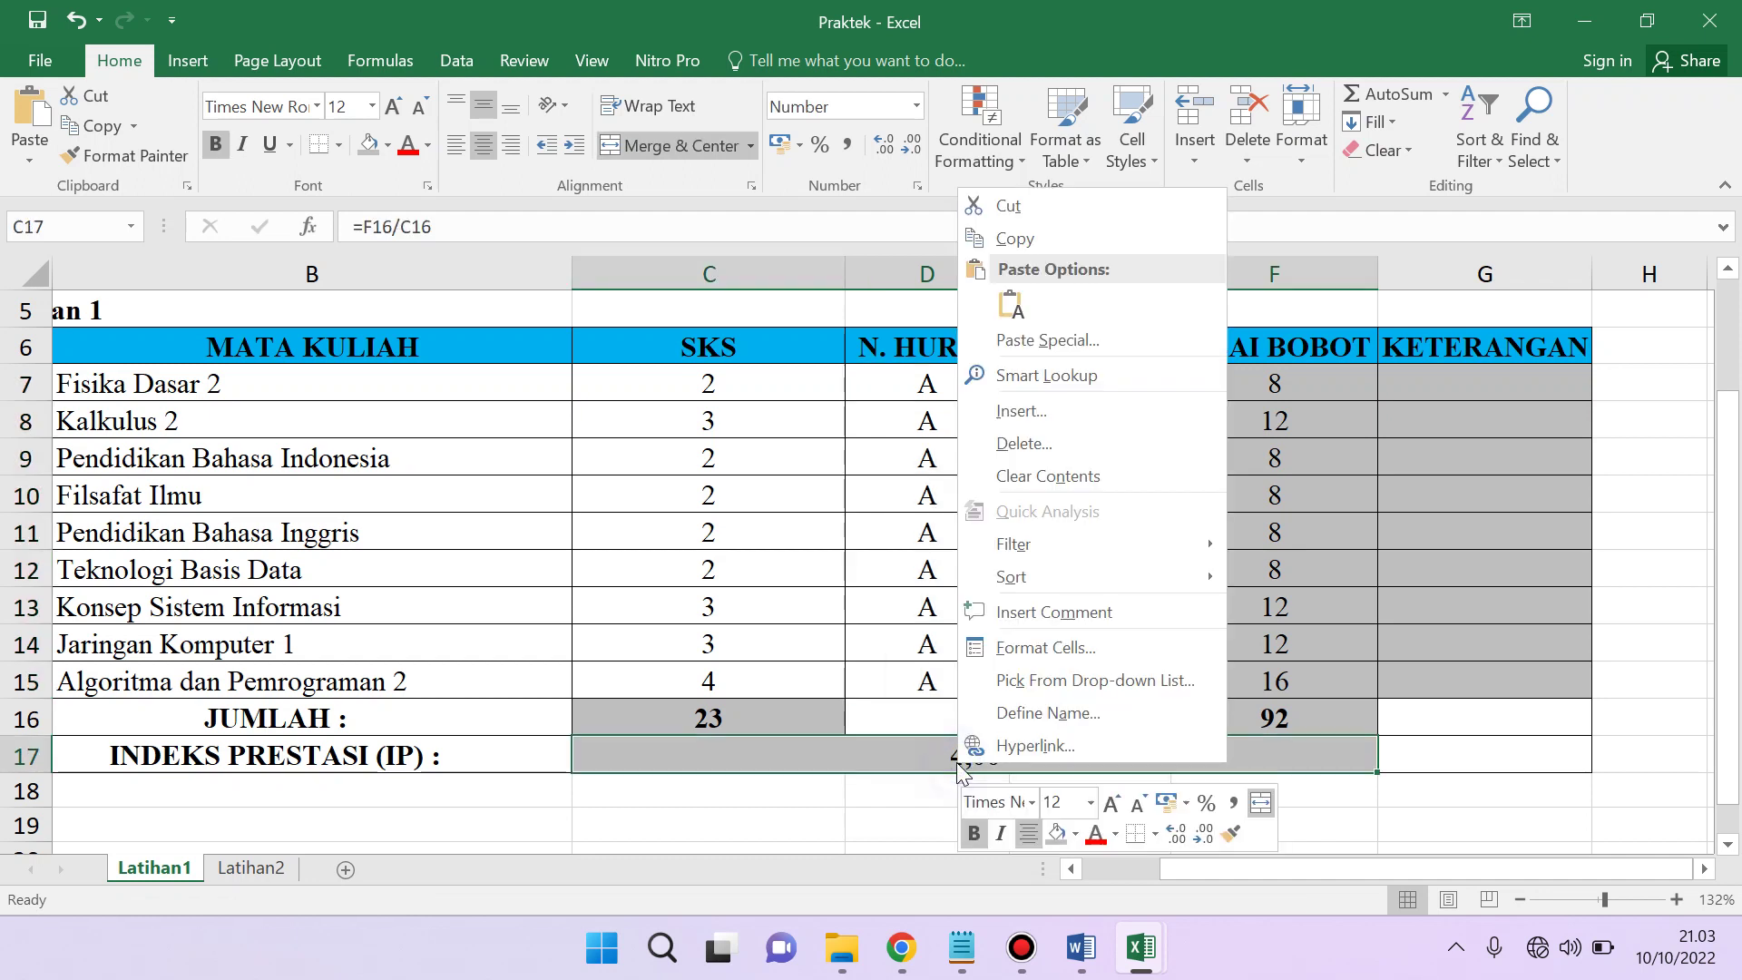
pyautogui.click(1045, 647)
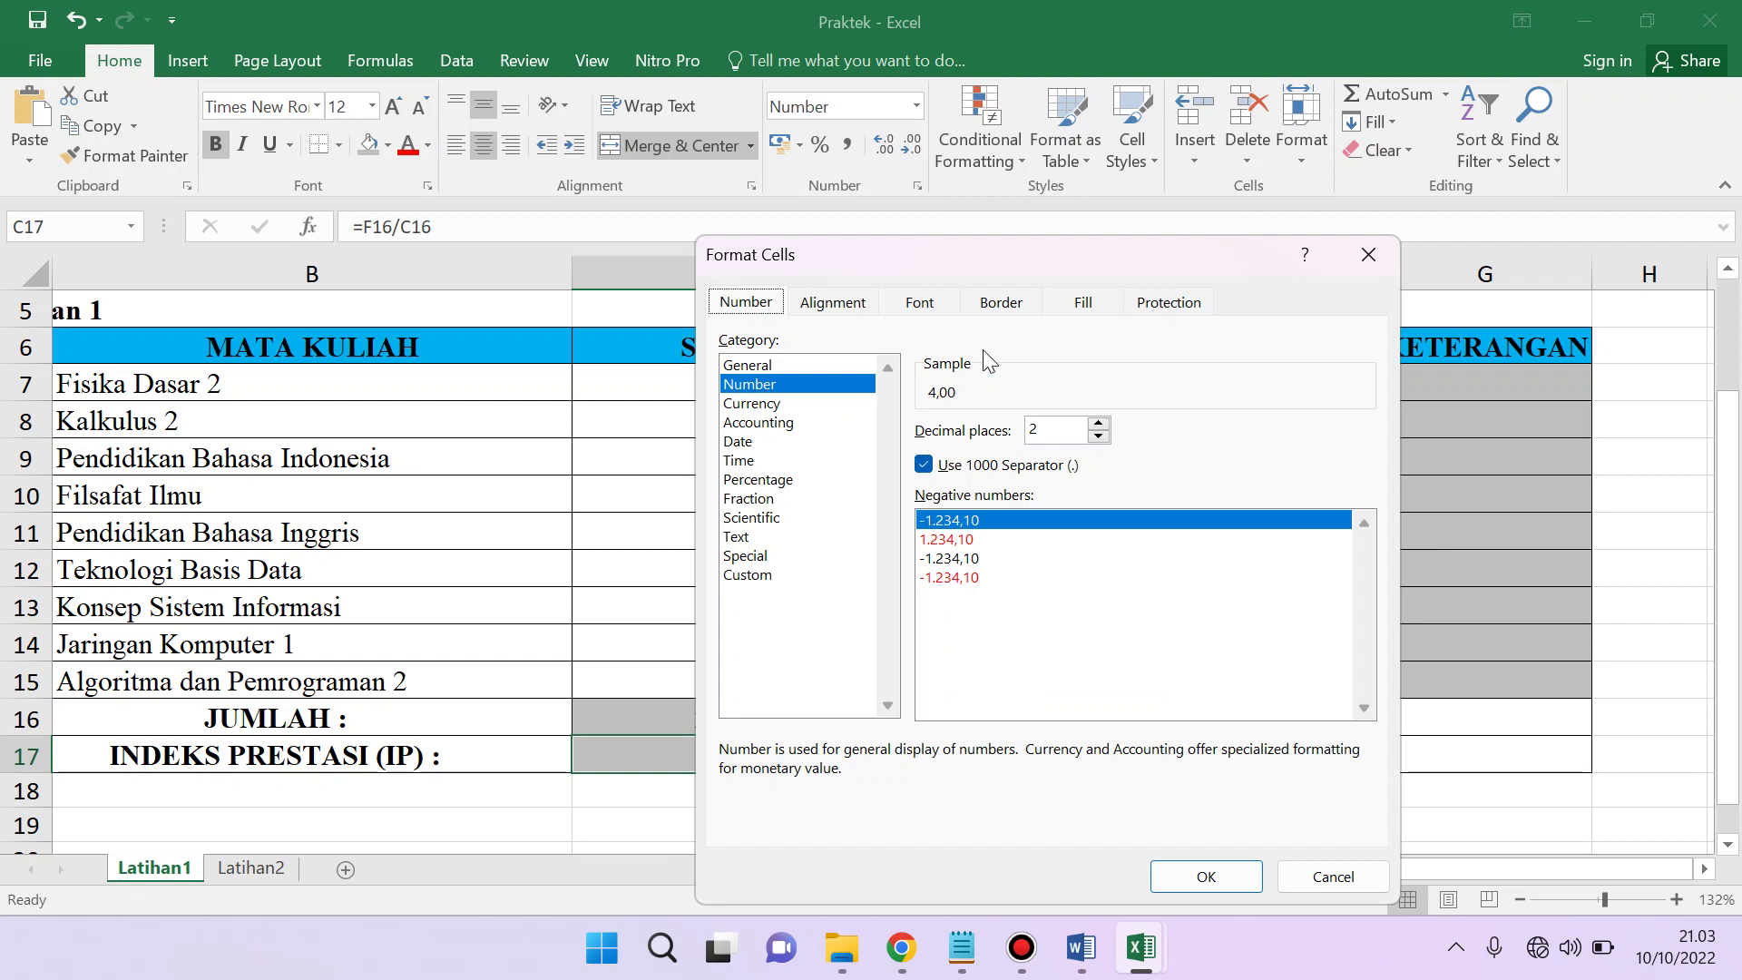
pyautogui.moveTo(1094, 254); pyautogui.dragTo(1146, 79)
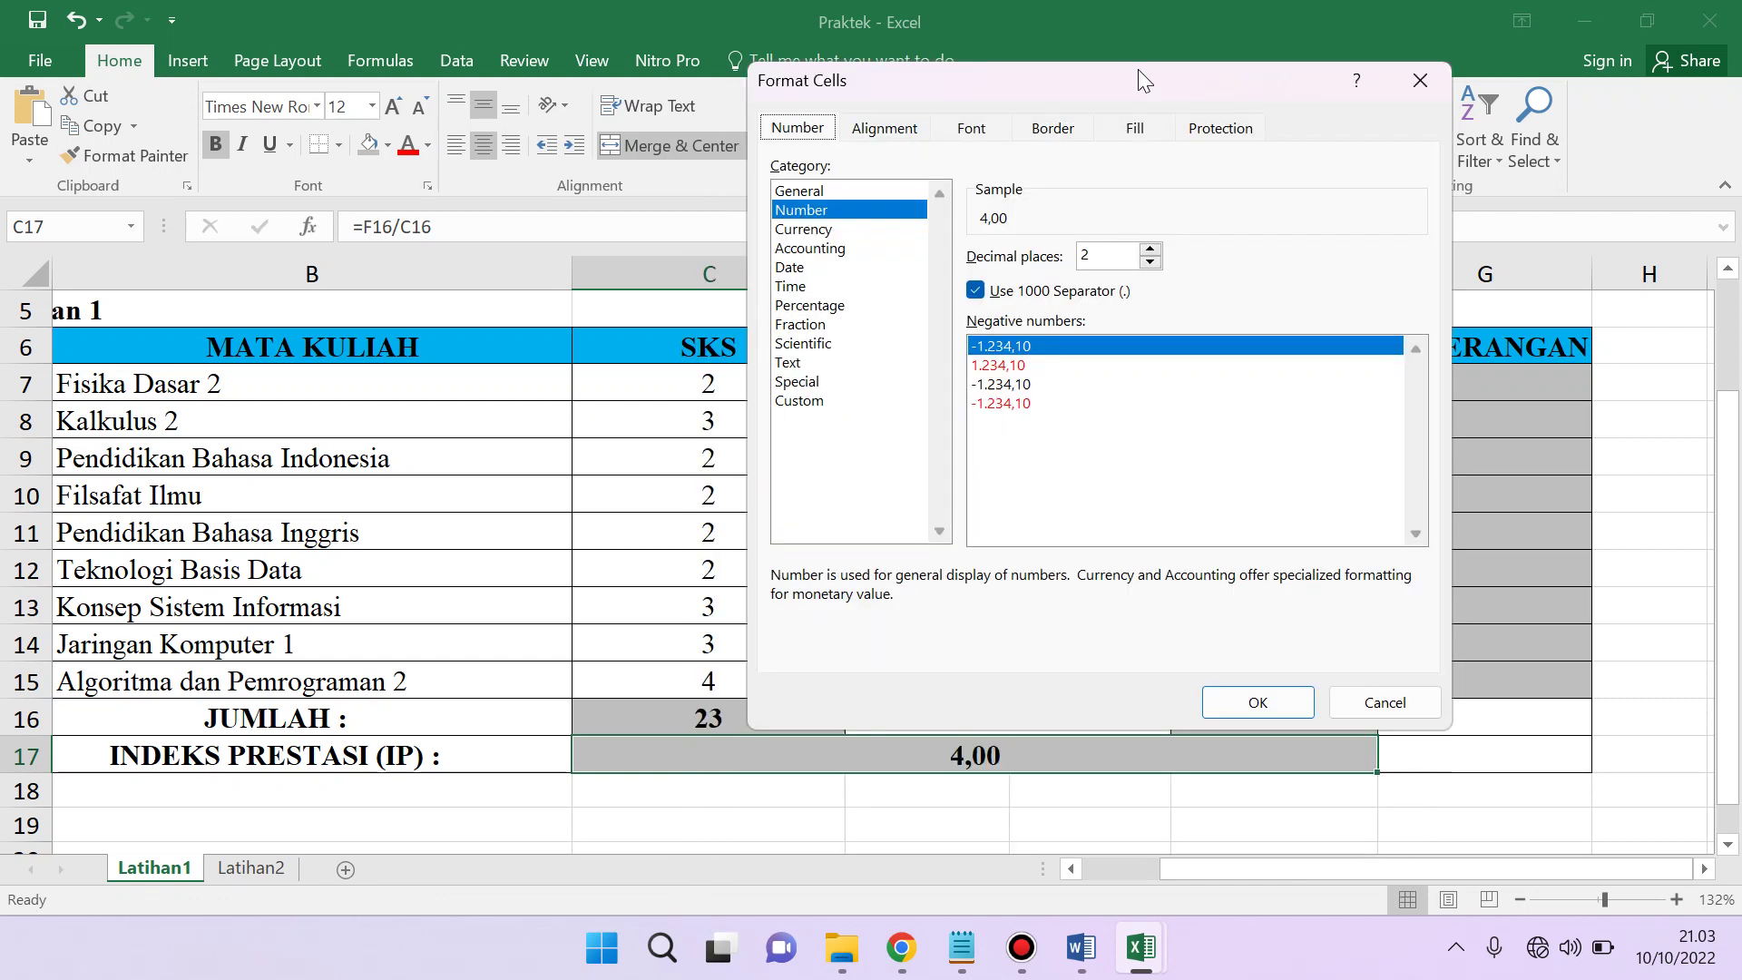
pyautogui.click(1103, 256)
pyautogui.press('BackSpace')
pyautogui.write('0')
pyautogui.press('Return')
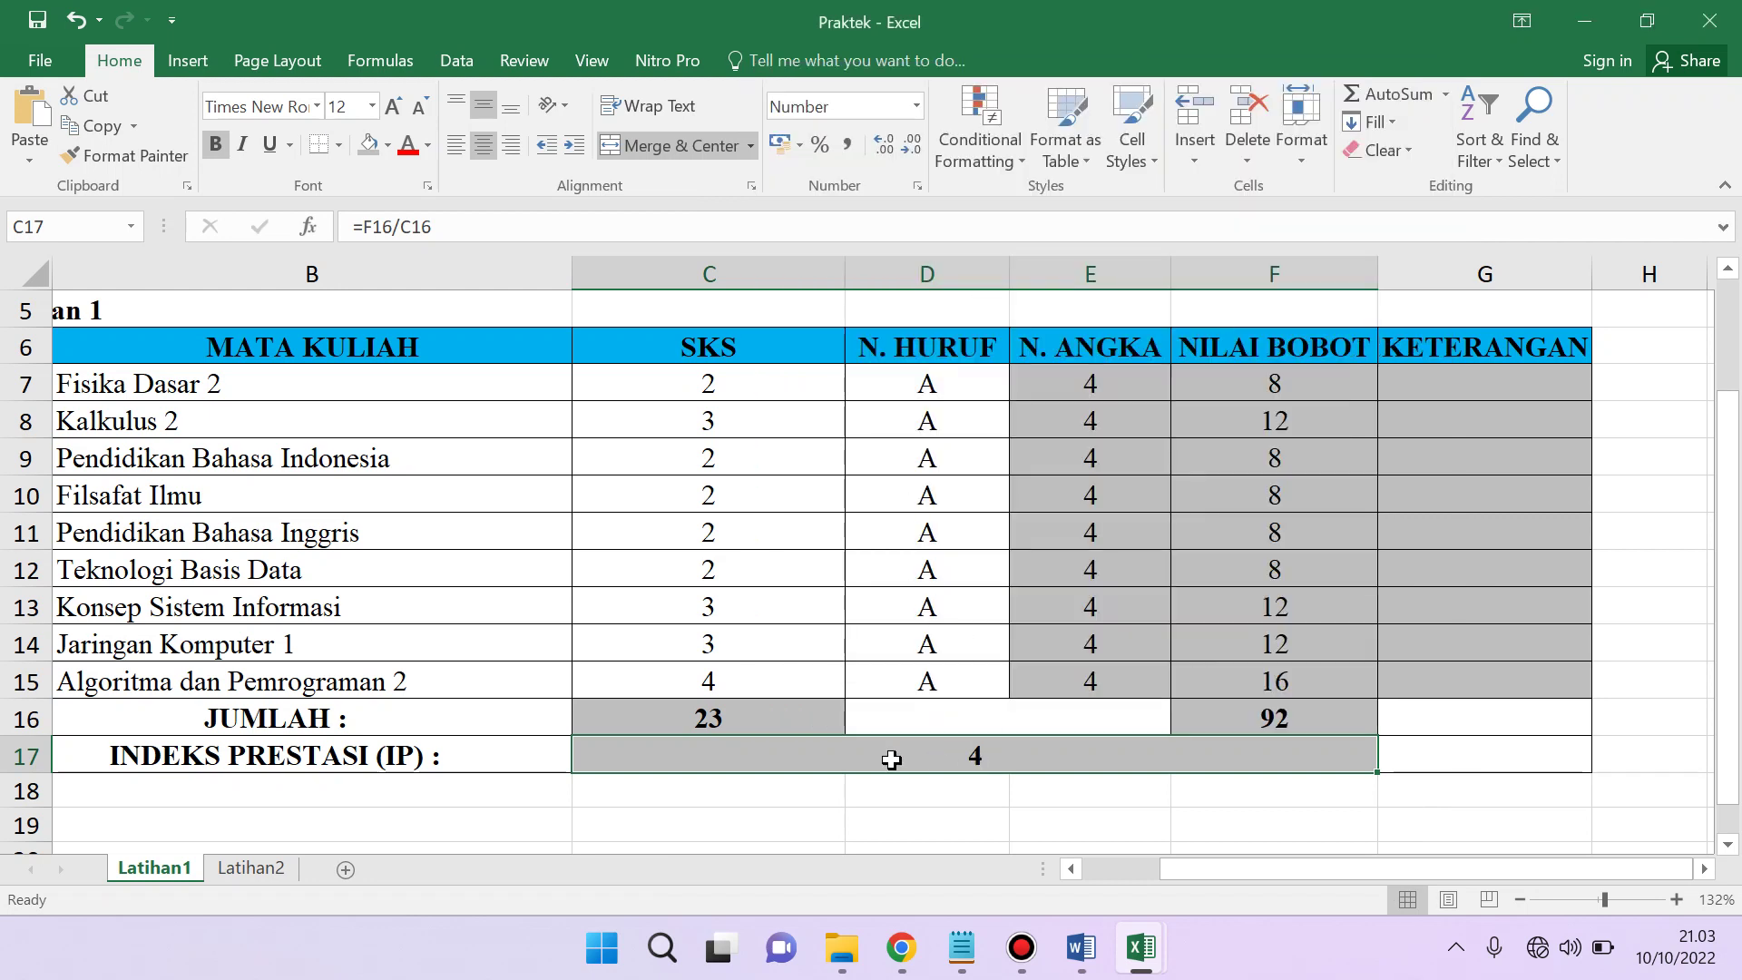
# - Set the number format of the INDEKS PRESTASI (IP) value in C17 back to 2 decimal places
pyautogui.rightClick(981, 759)
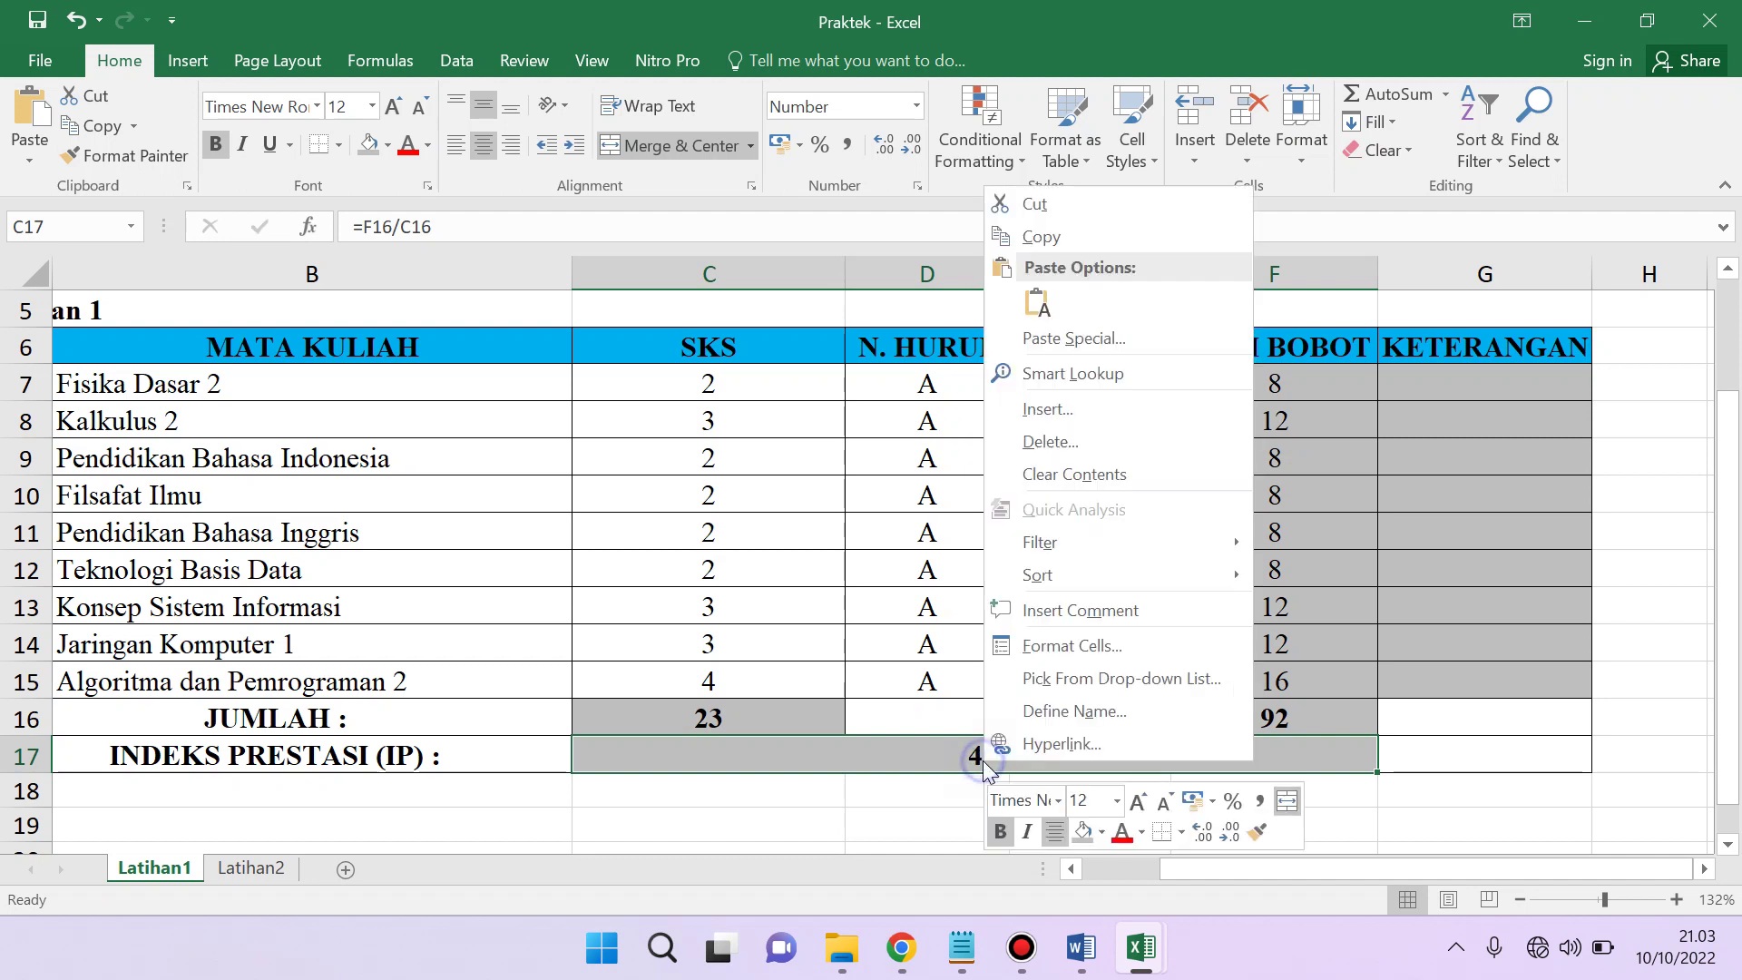
pyautogui.click(1075, 638)
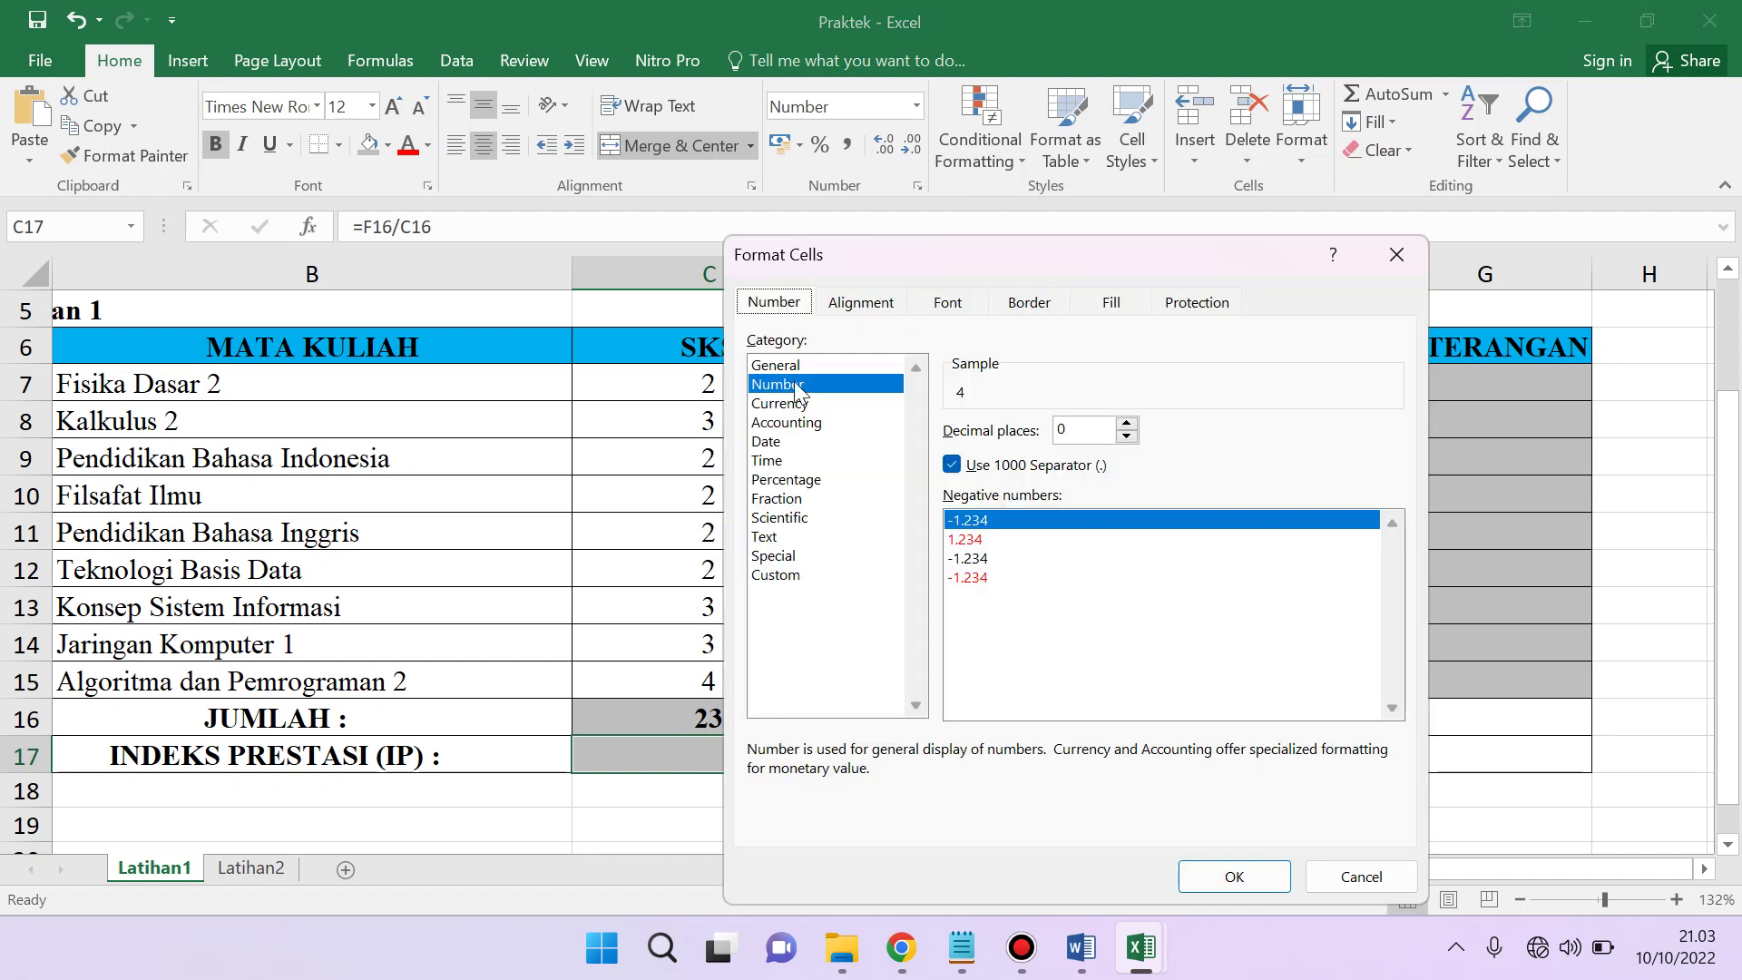
pyautogui.doubleClick(1089, 432)
pyautogui.write('2')
pyautogui.click(1236, 877)
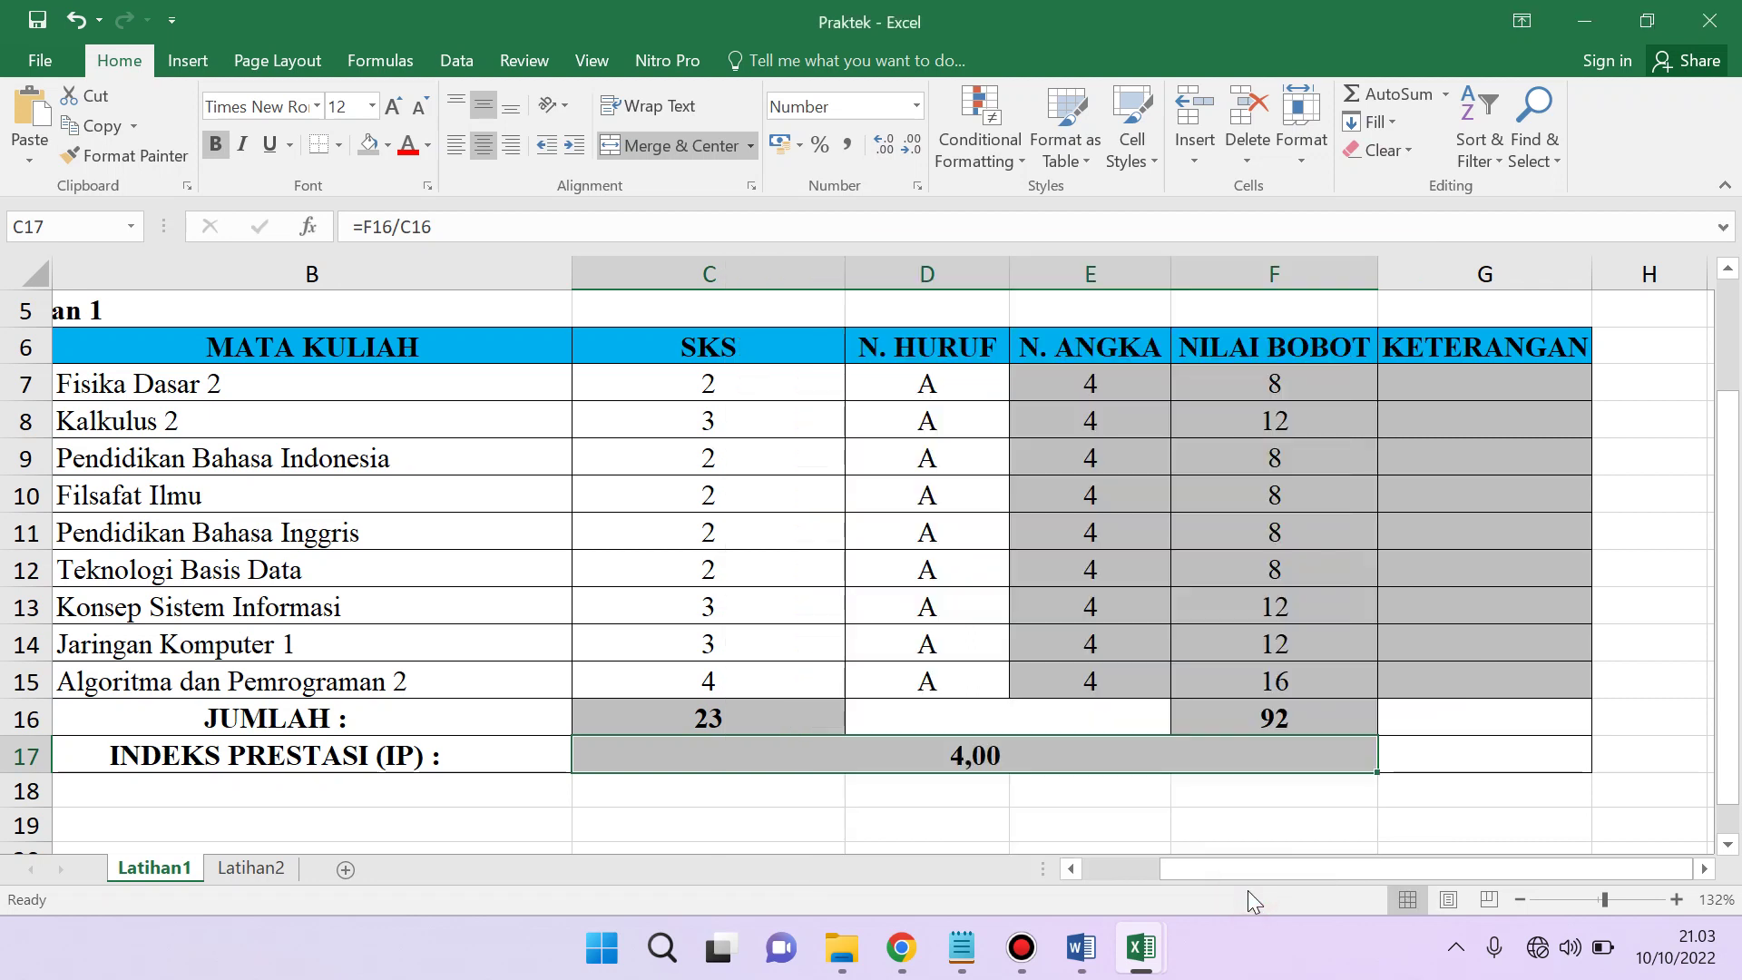
# - Enter =IF(E7>1;"LULUS";"TIDAK LULUS") in G7 as the KETERANGAN for Fisika Dasar 2
pyautogui.click(1477, 392)
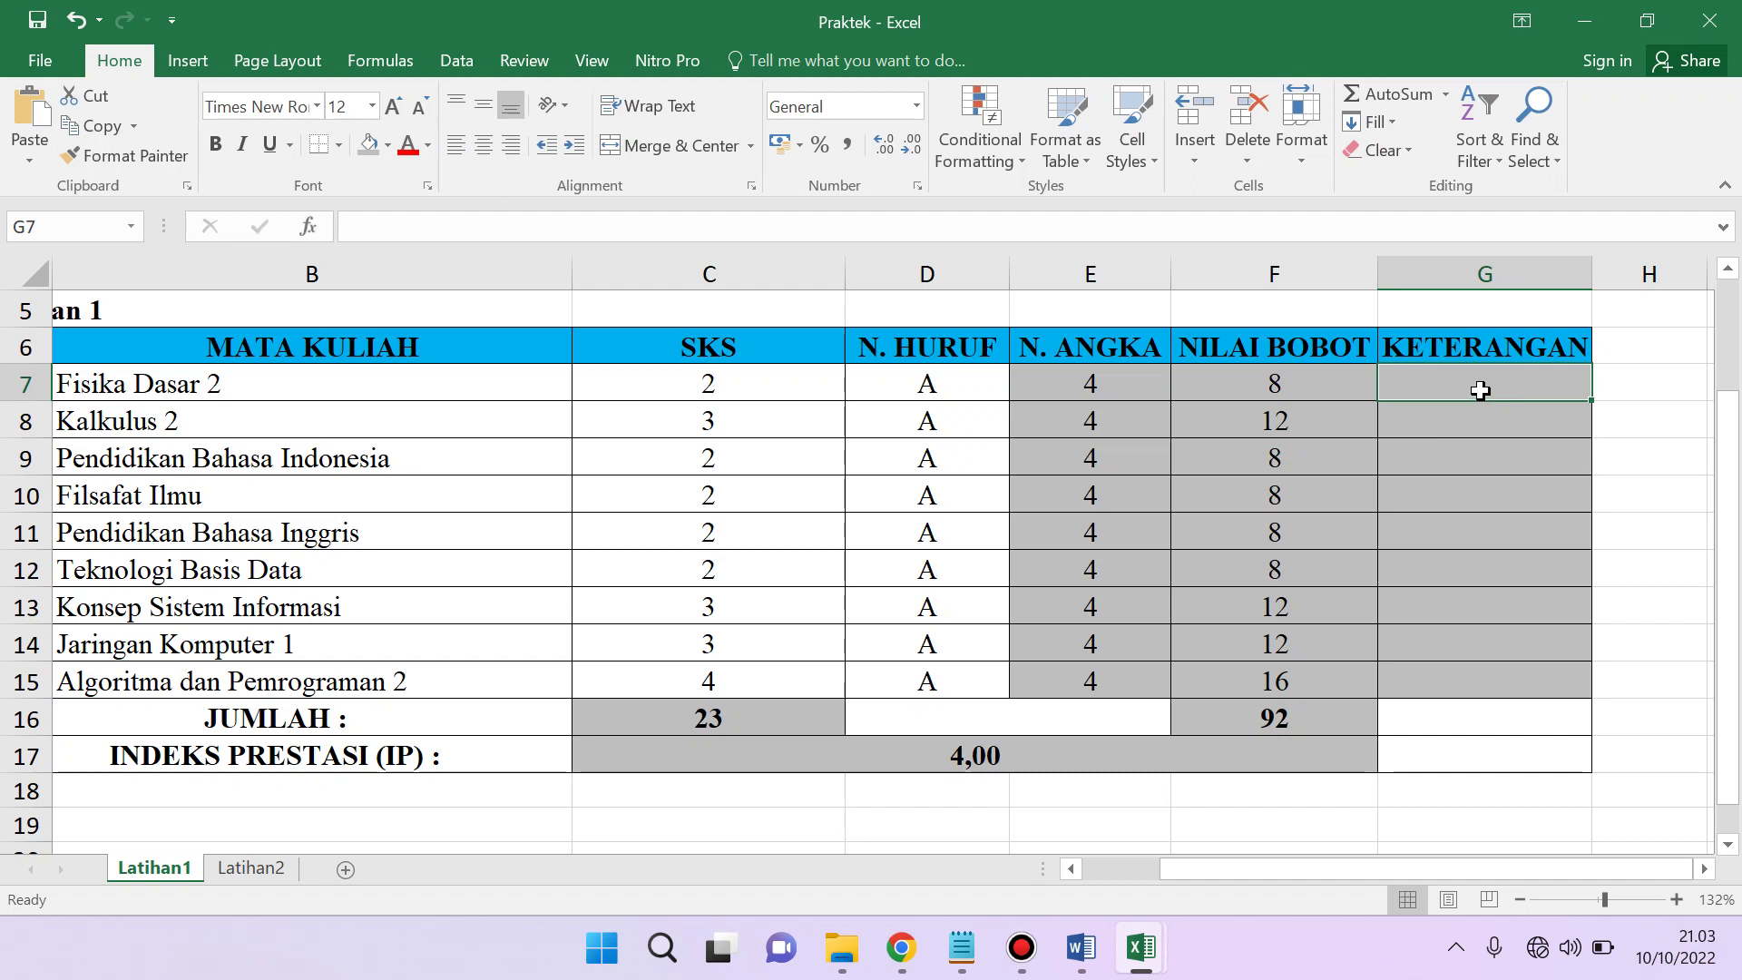
pyautogui.click(1470, 390)
pyautogui.write('=')
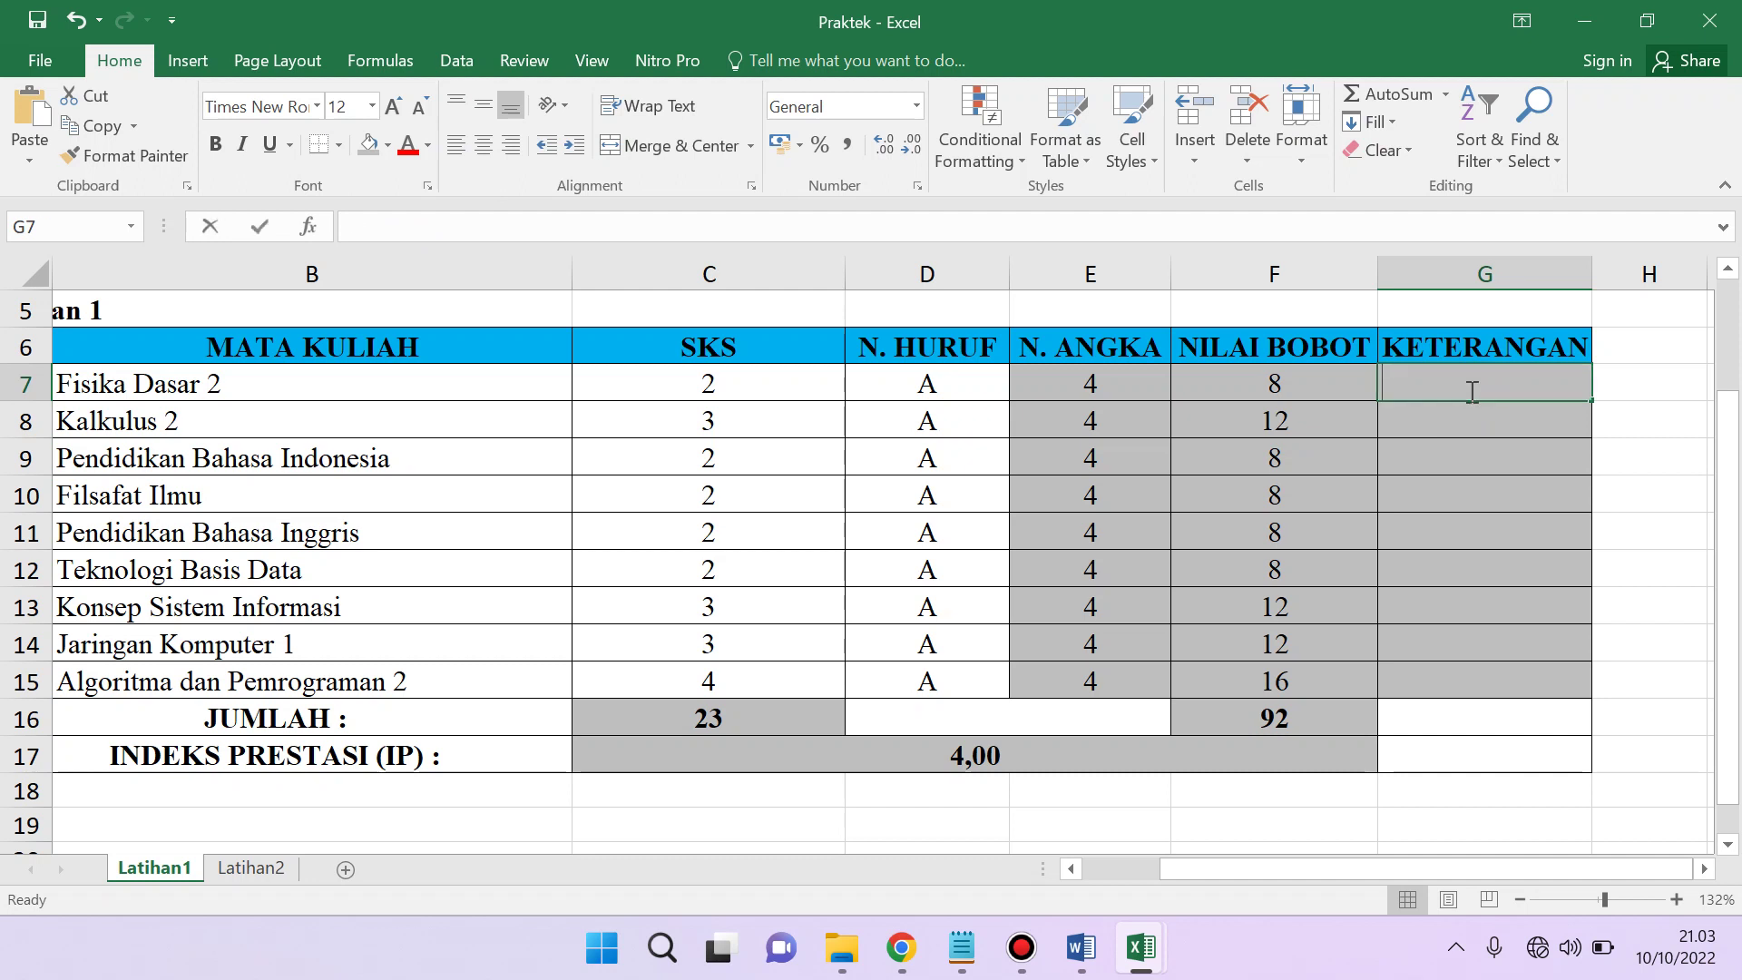
pyautogui.write('IF')
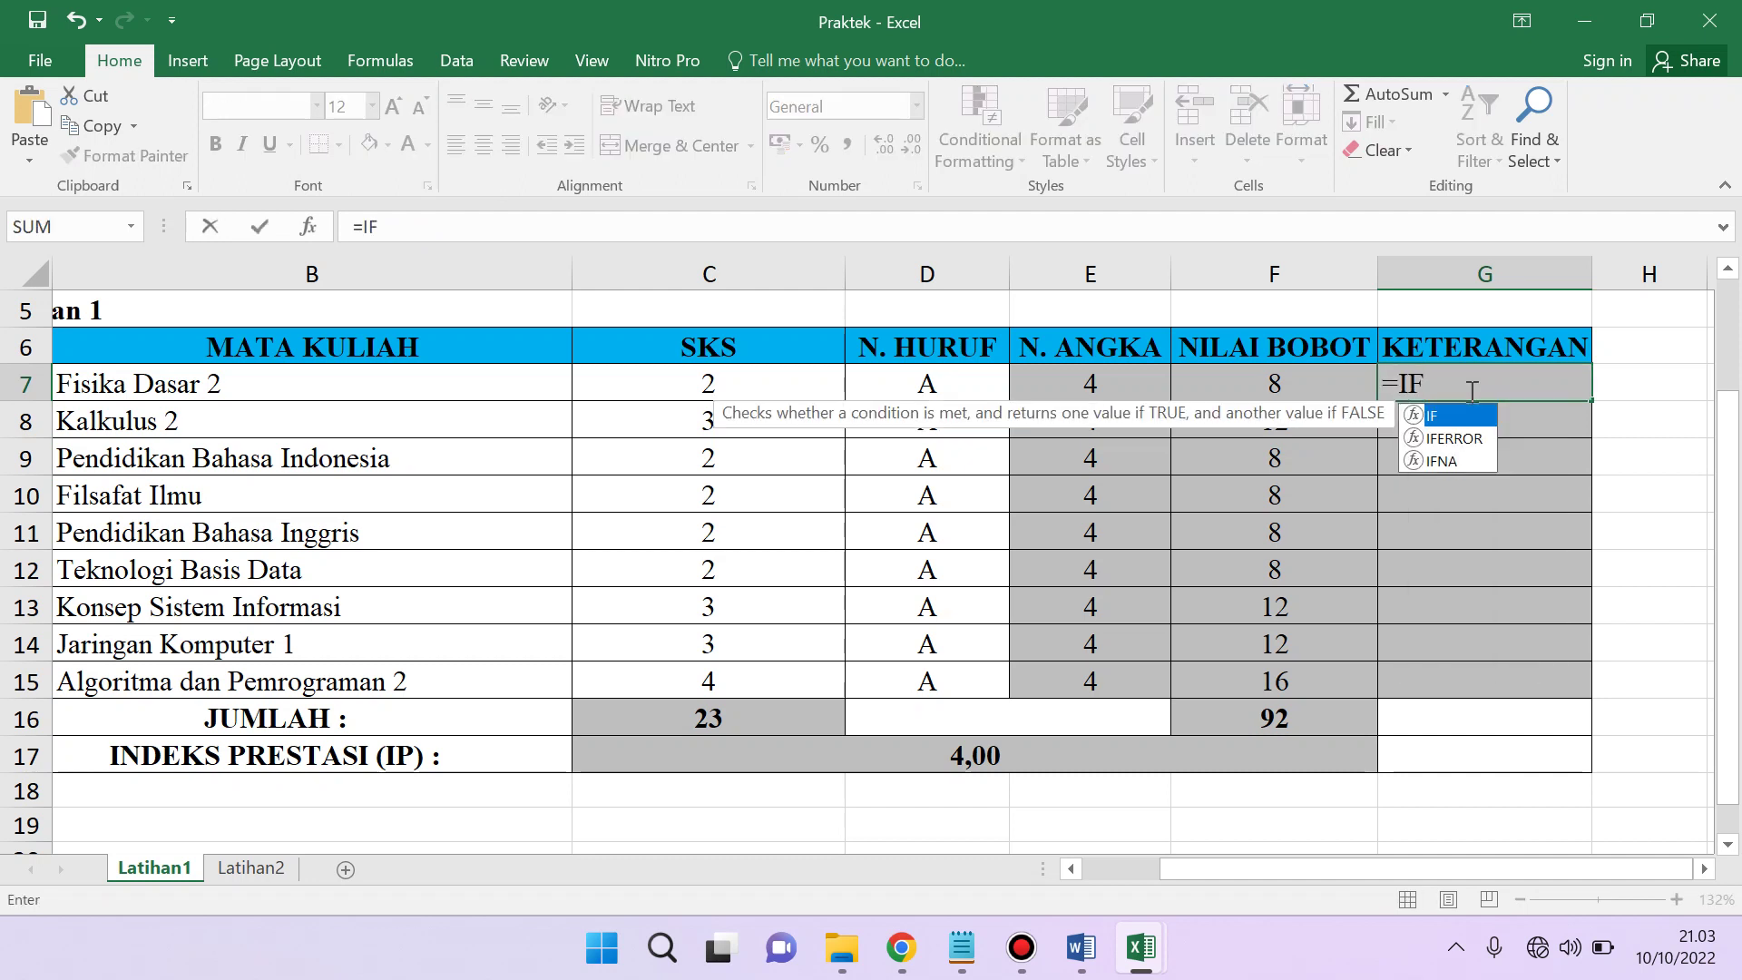
pyautogui.write('(')
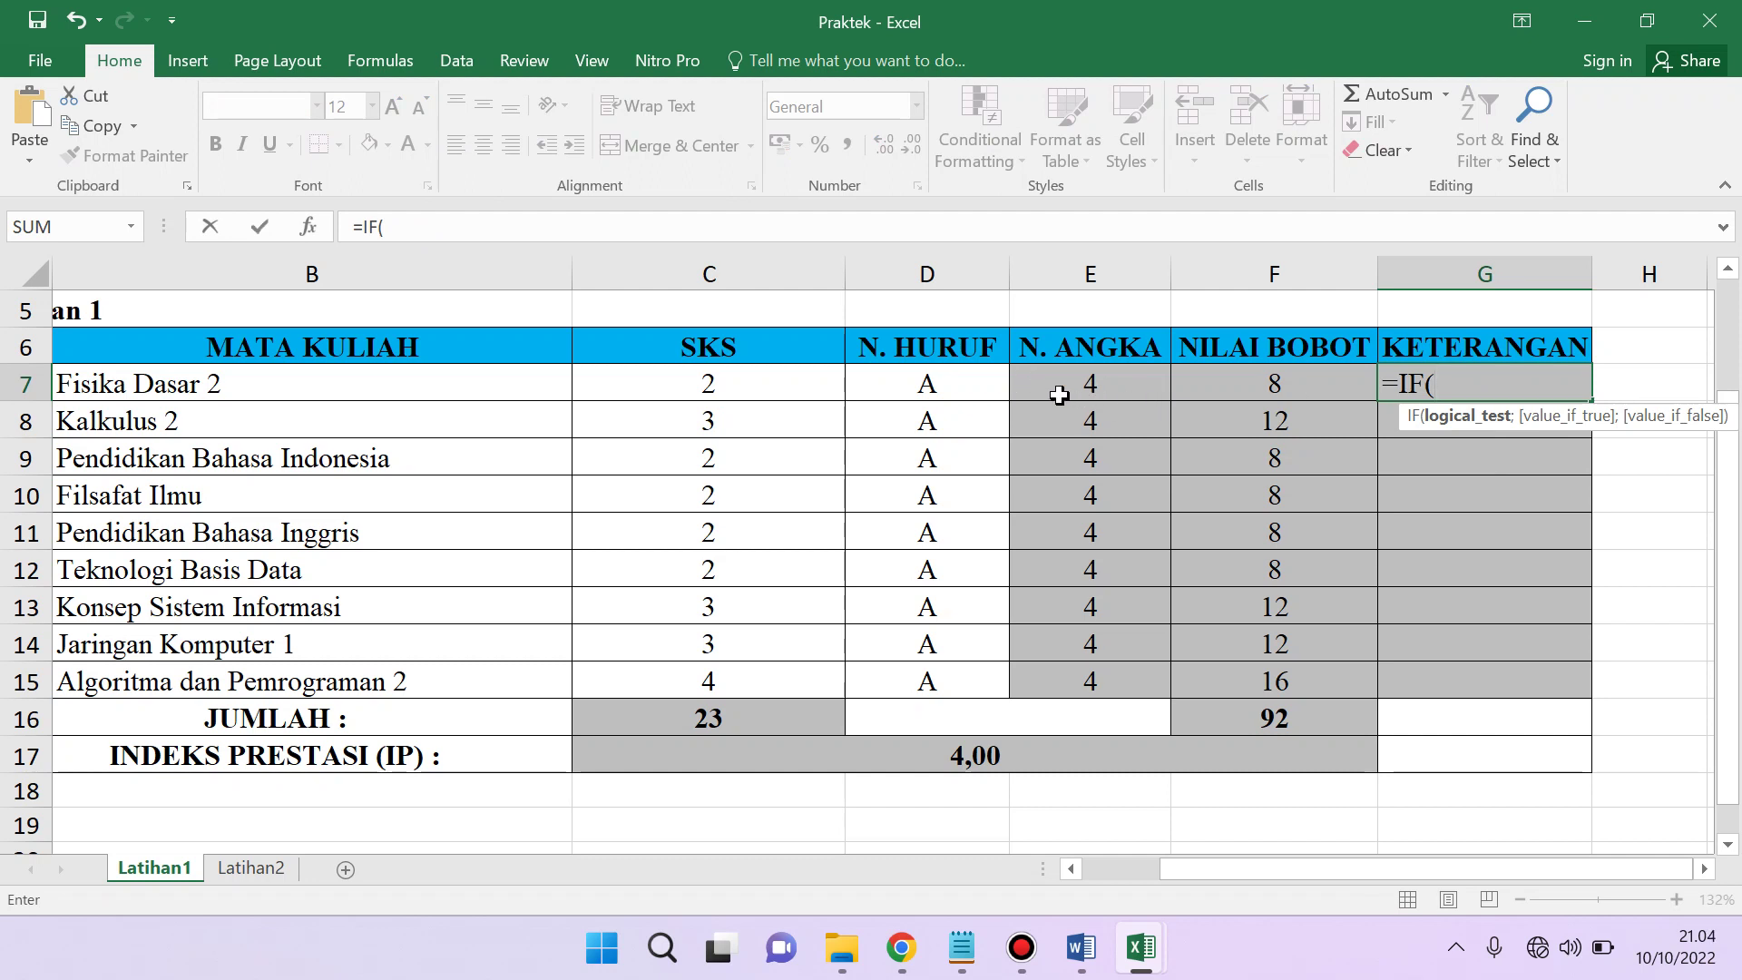
pyautogui.click(1151, 389)
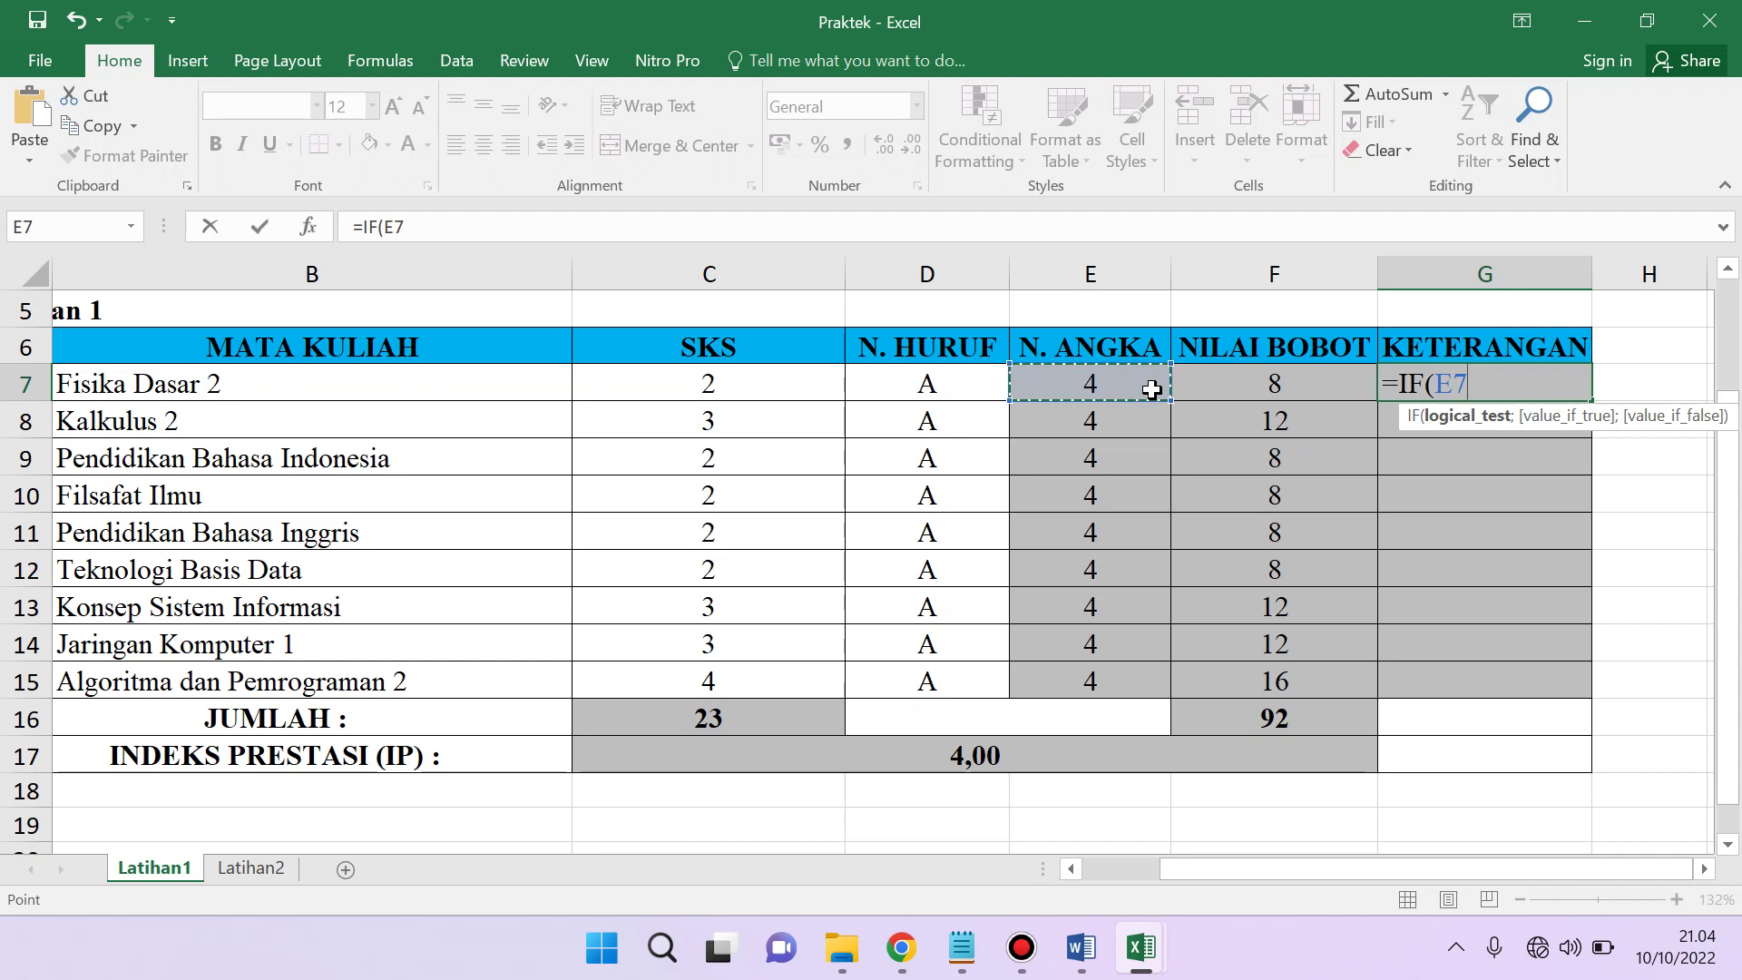
pyautogui.click(1493, 388)
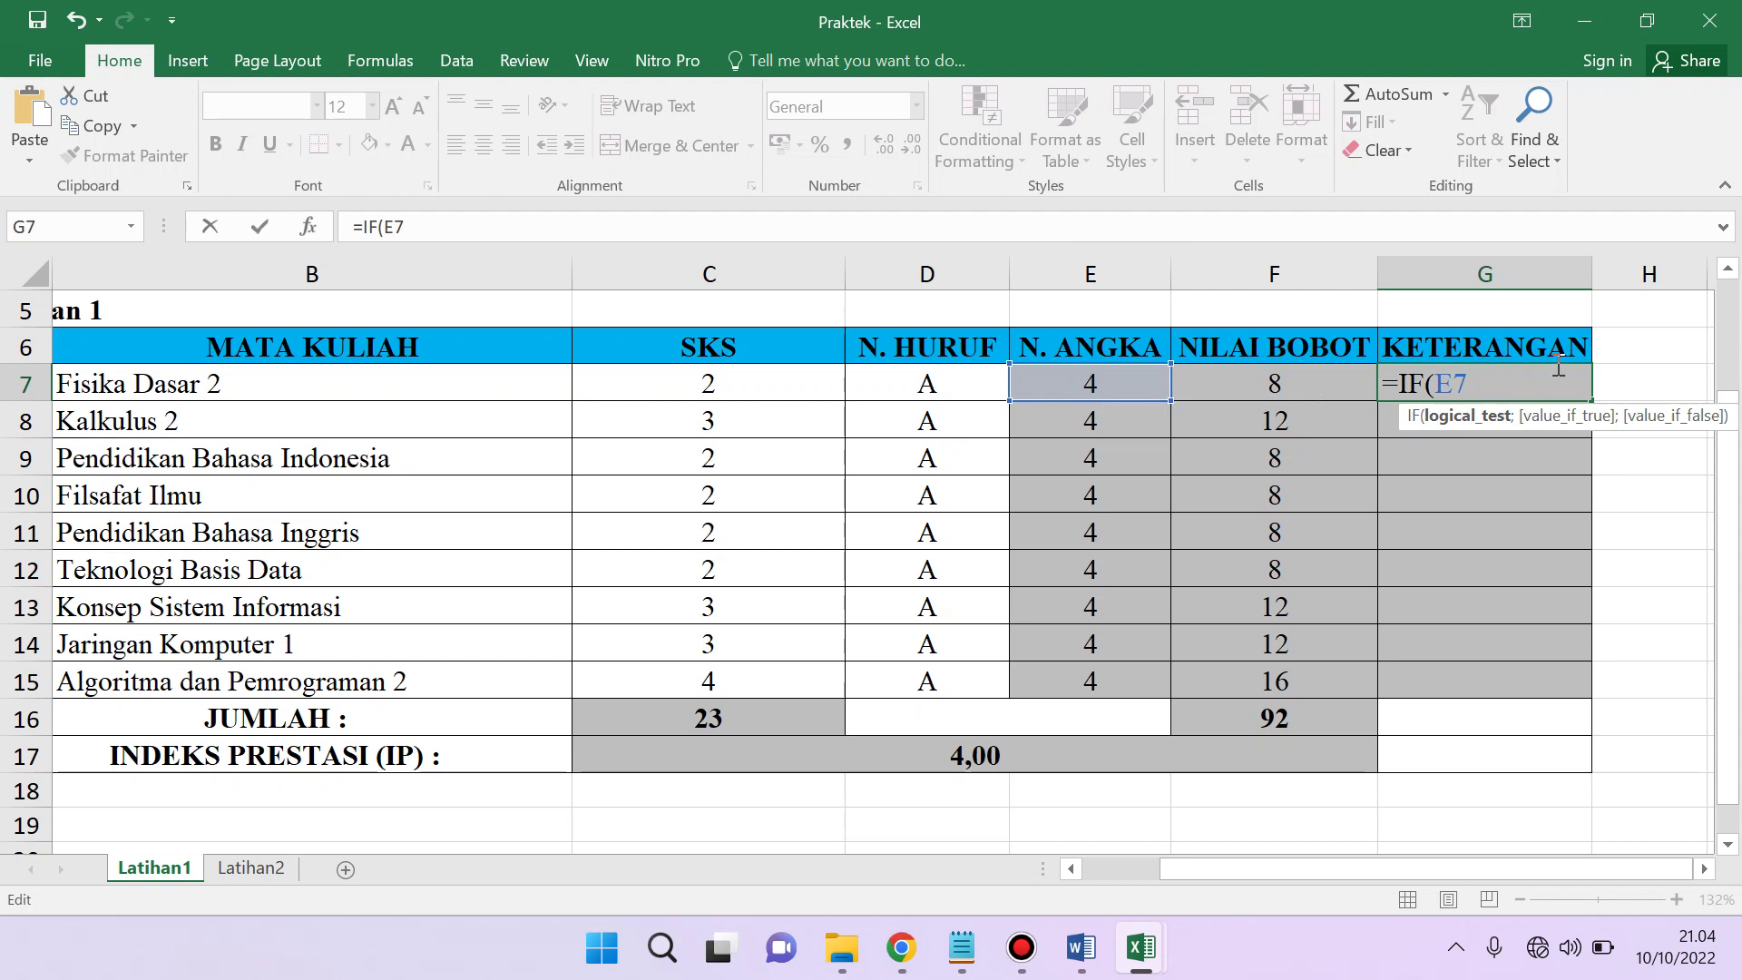
pyautogui.write('>1;')
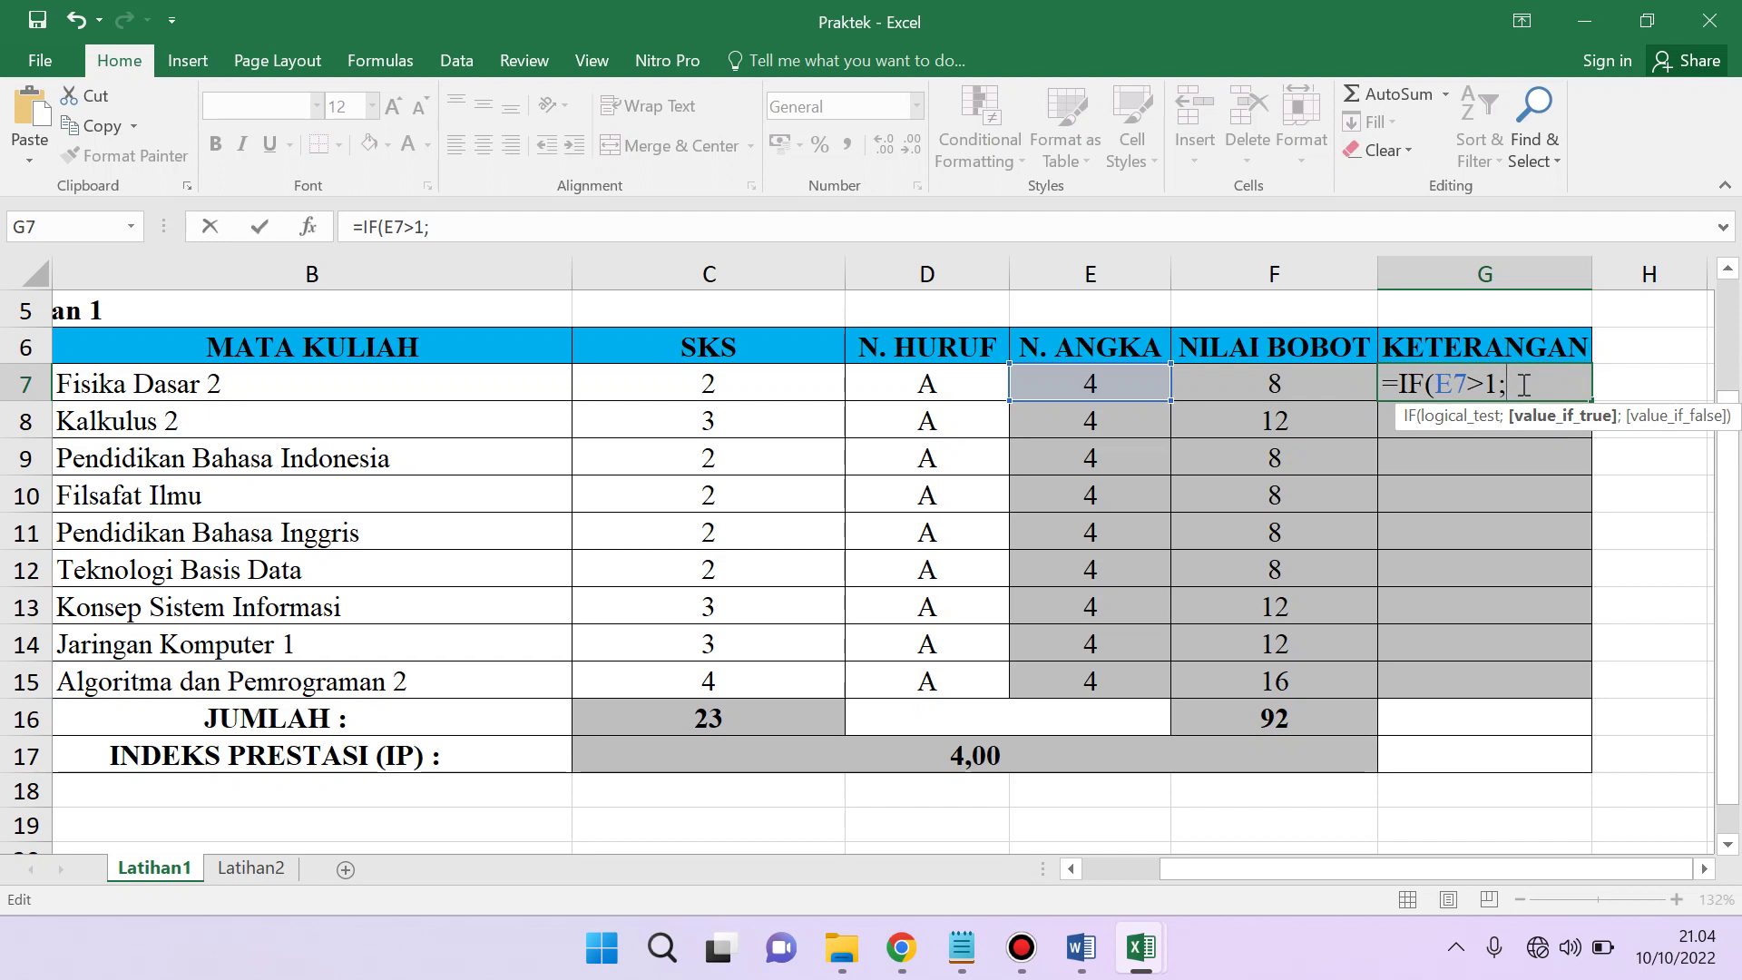
pyautogui.write('"LULU')
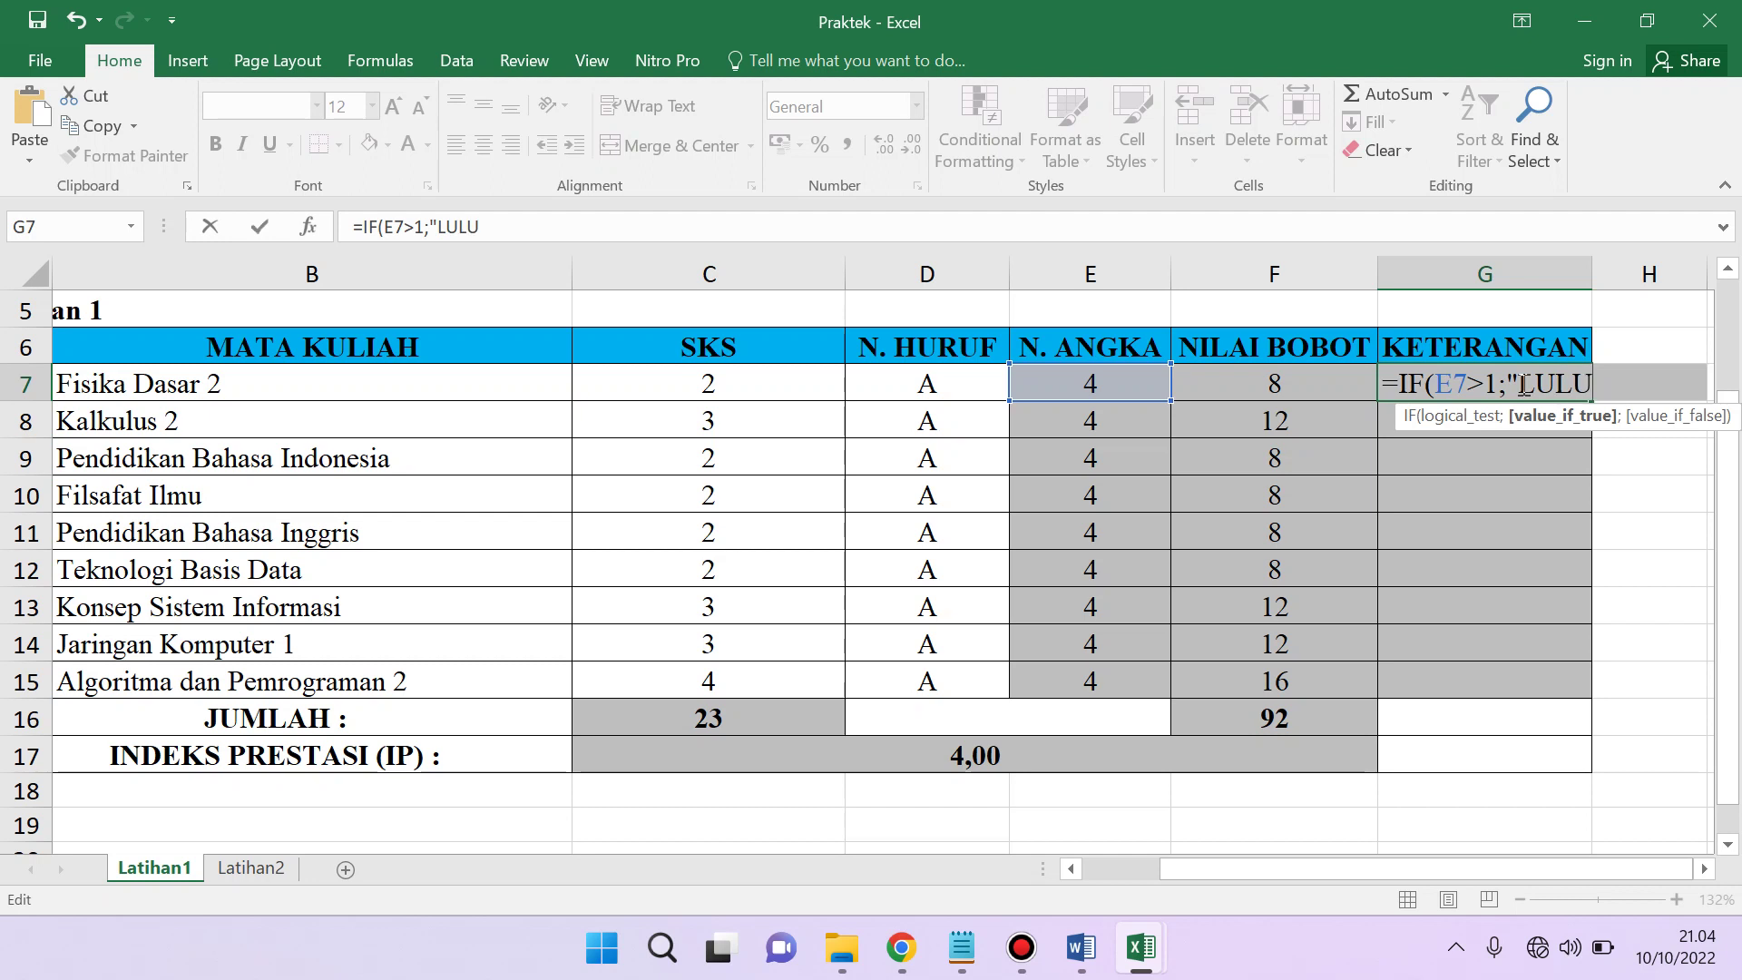
pyautogui.write('S";')
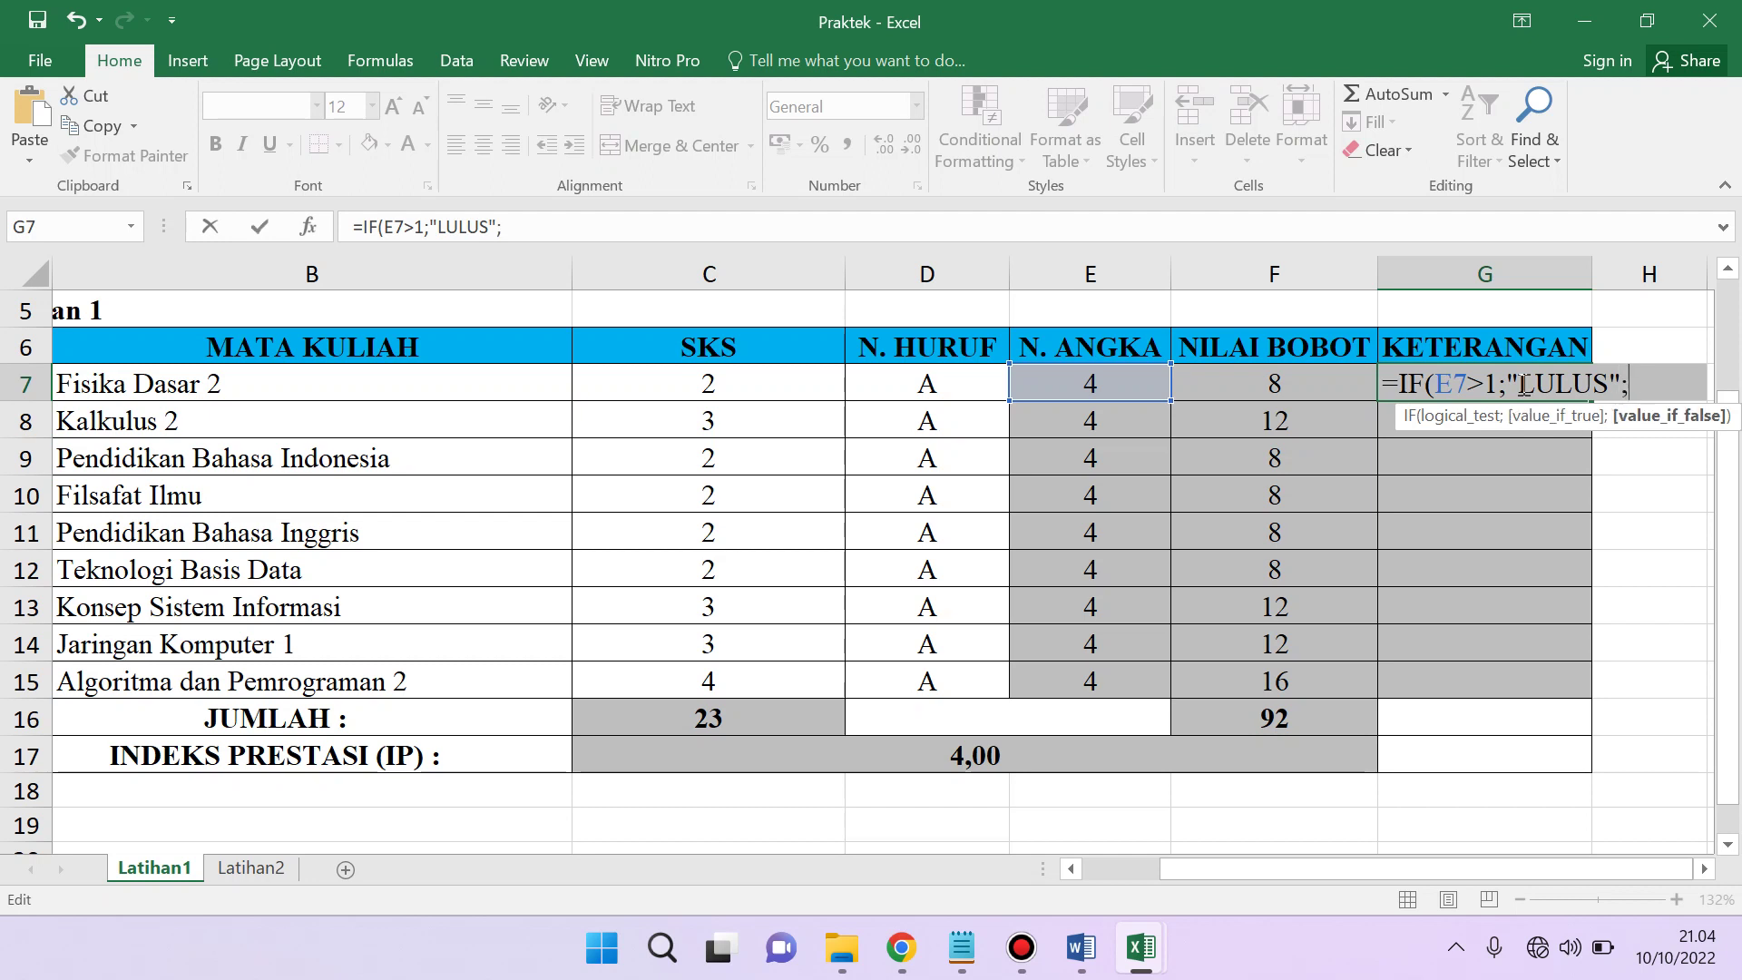
pyautogui.write('"TIDA')
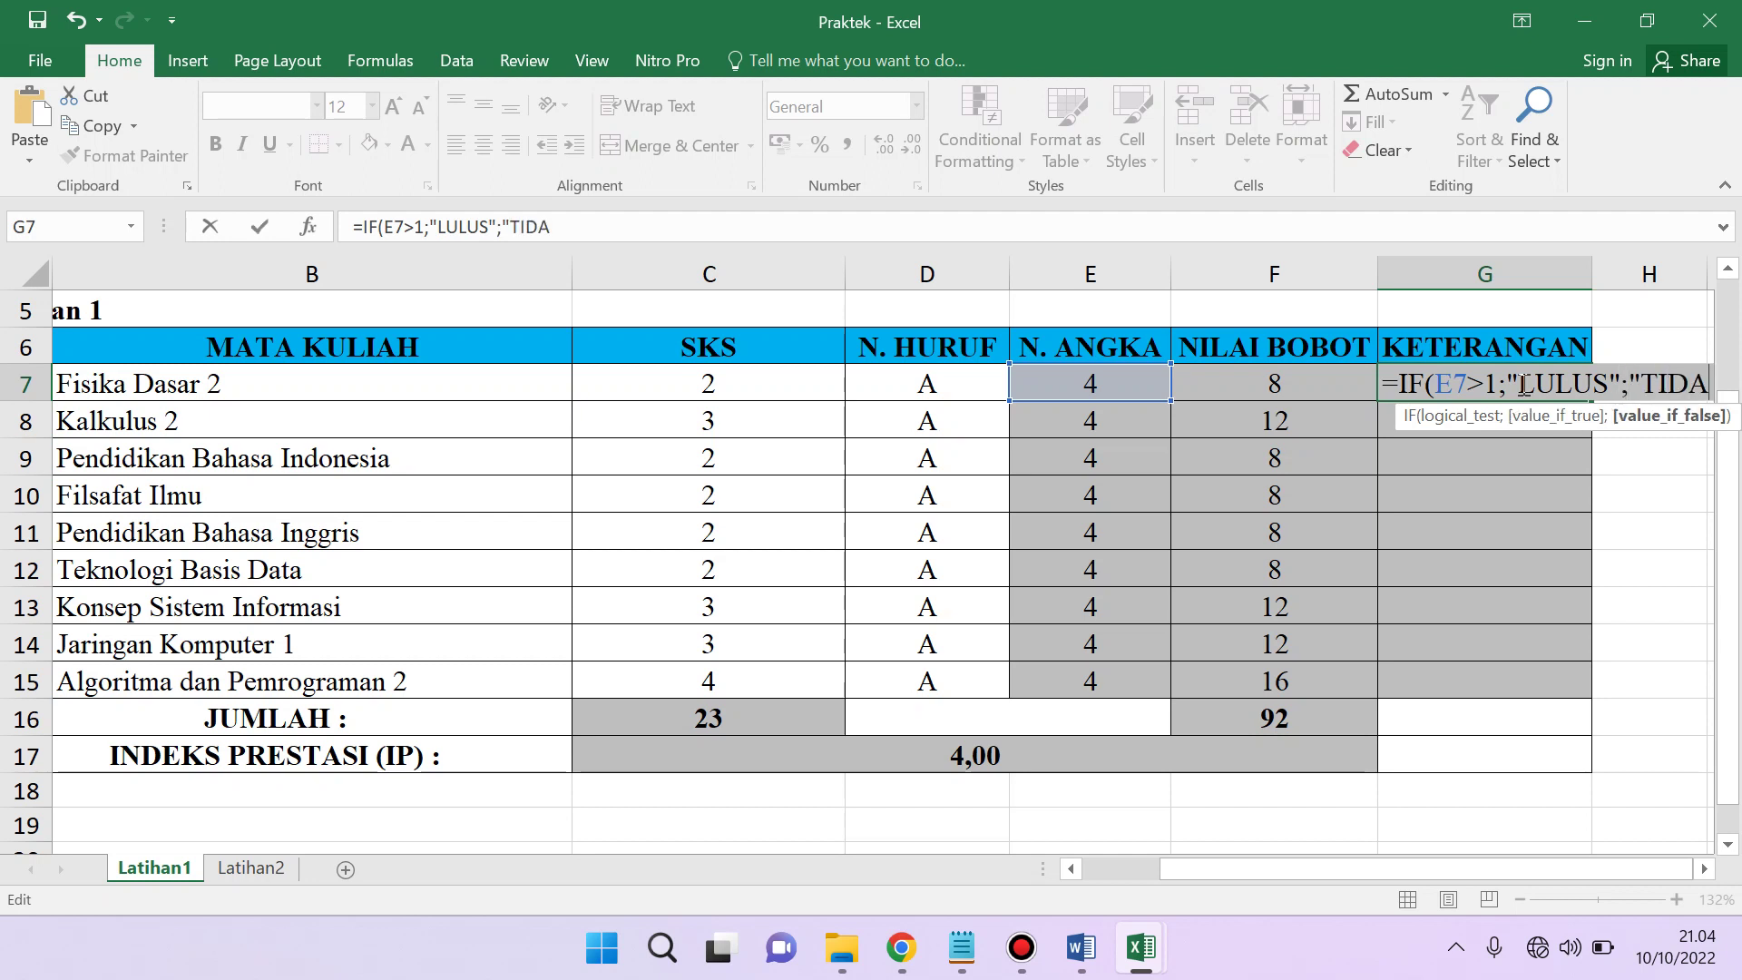
pyautogui.press('BackSpace')
pyautogui.write('AK LUL')
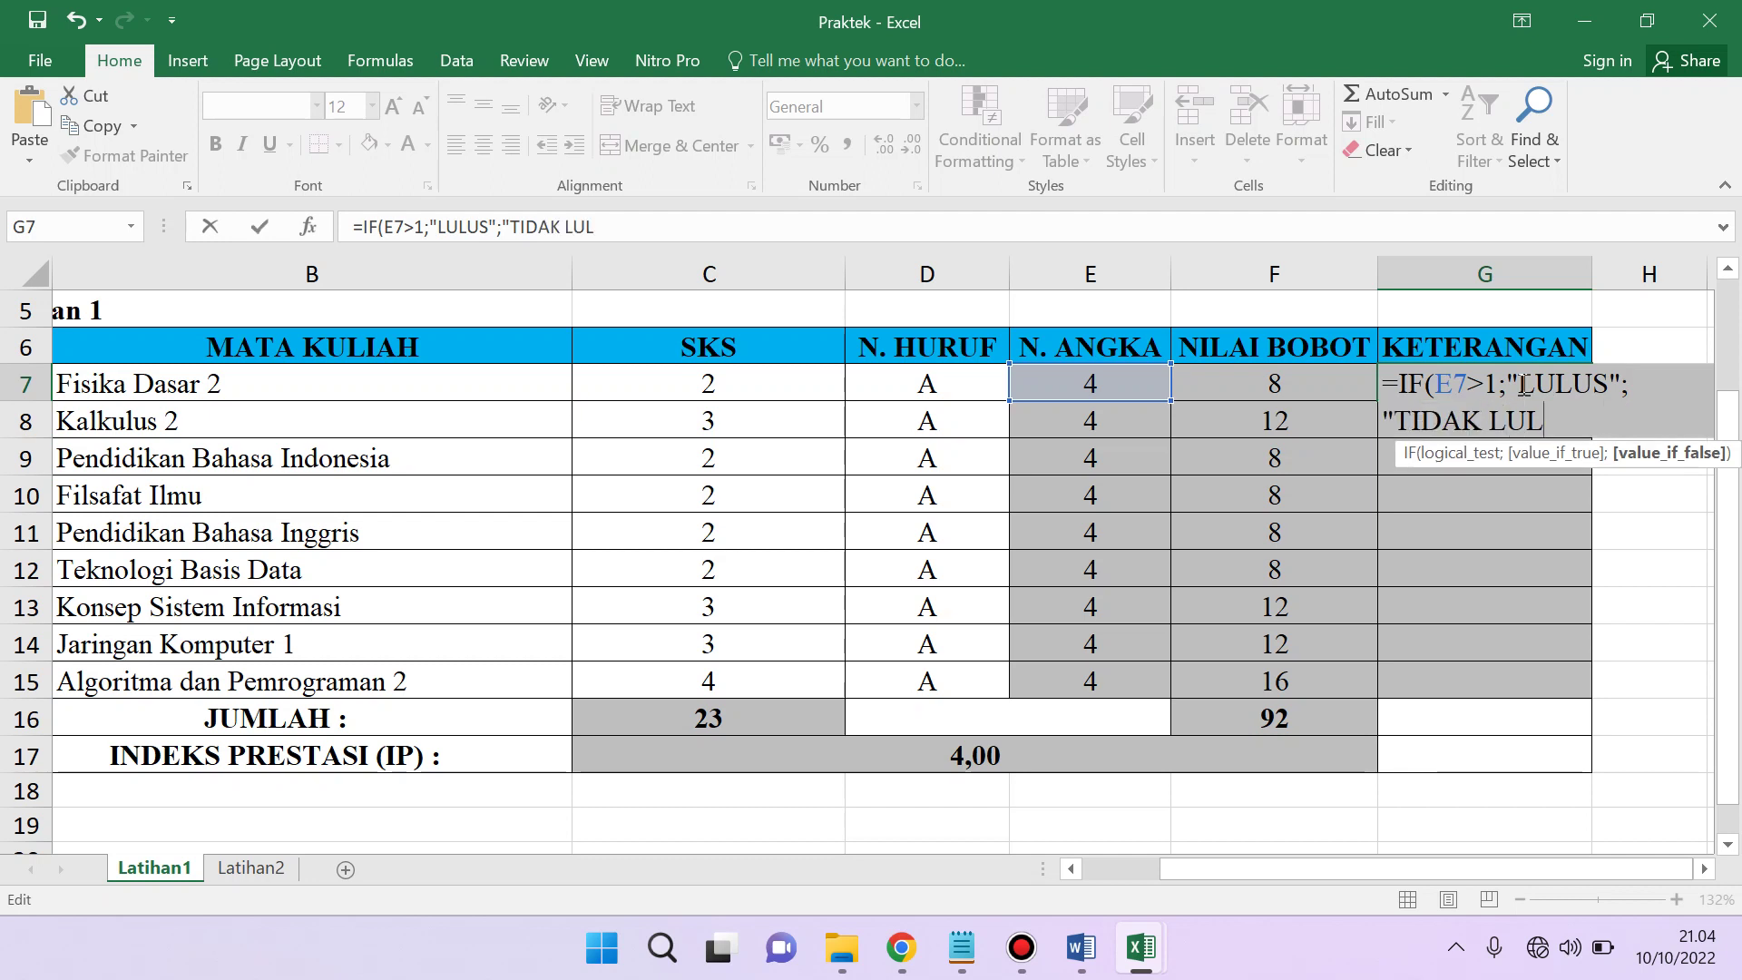
pyautogui.write('US"')
pyautogui.write(')')
pyautogui.press('Return')
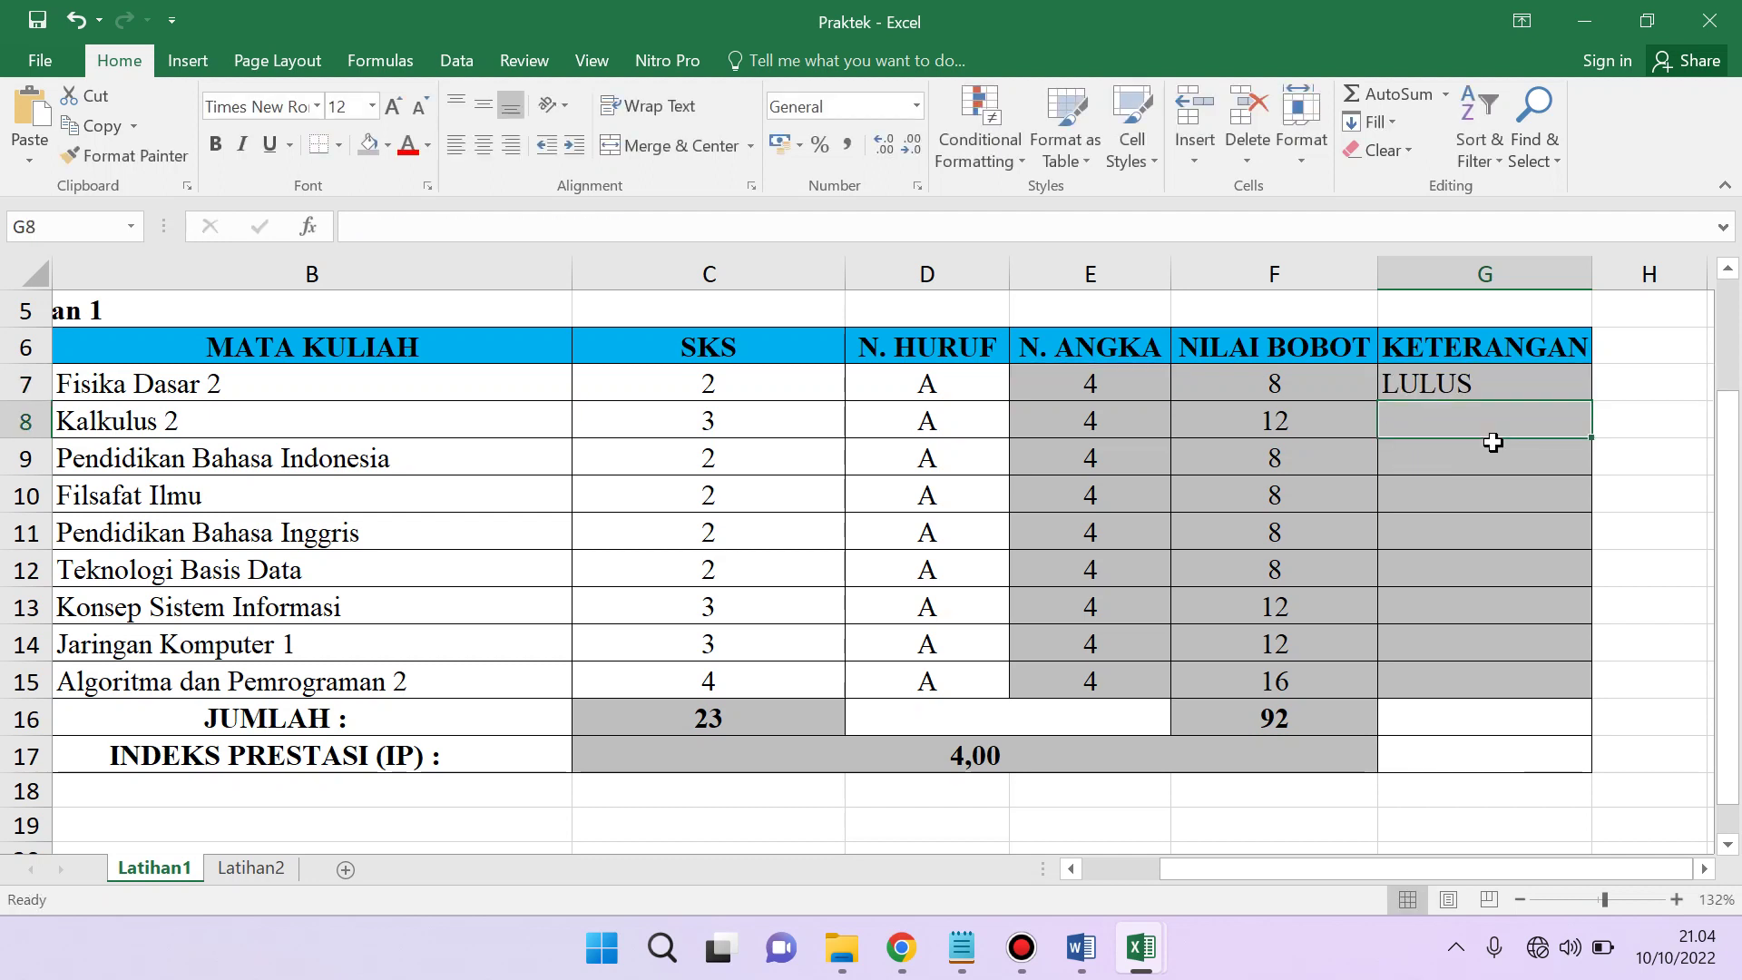
# - Fill the KETERANGAN formula from G7 down to G15 and check the copied formula in G11
pyautogui.click(1538, 384)
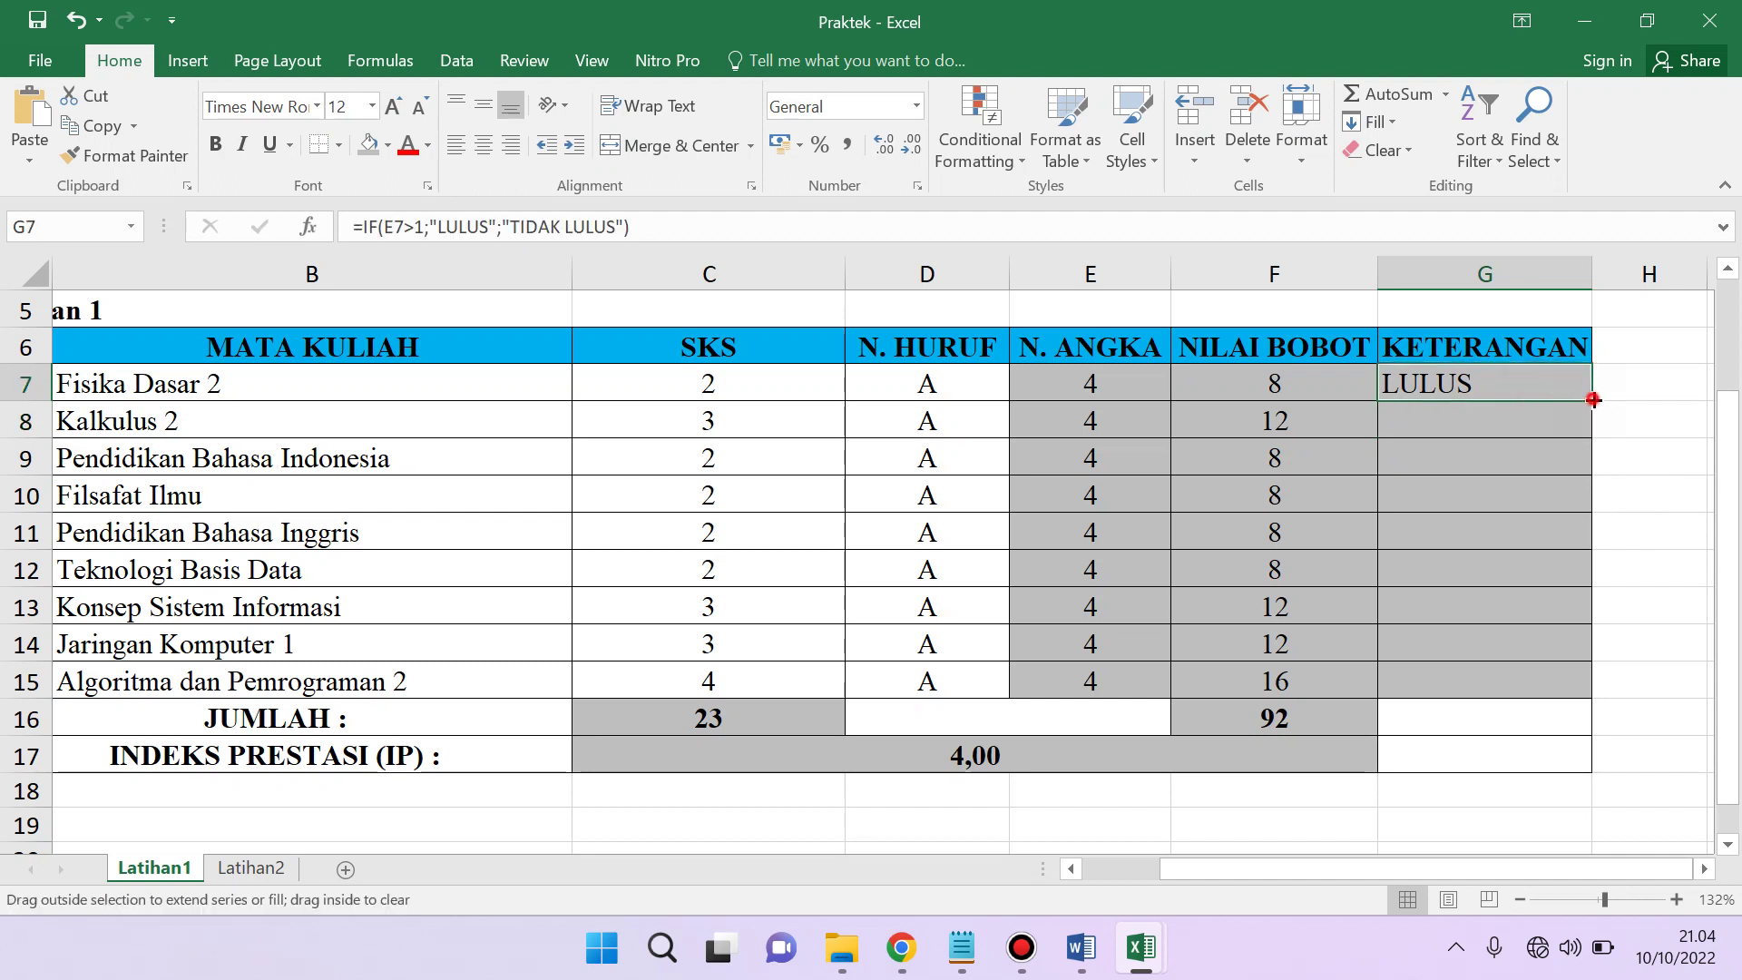
pyautogui.moveTo(1594, 400); pyautogui.dragTo(1532, 682)
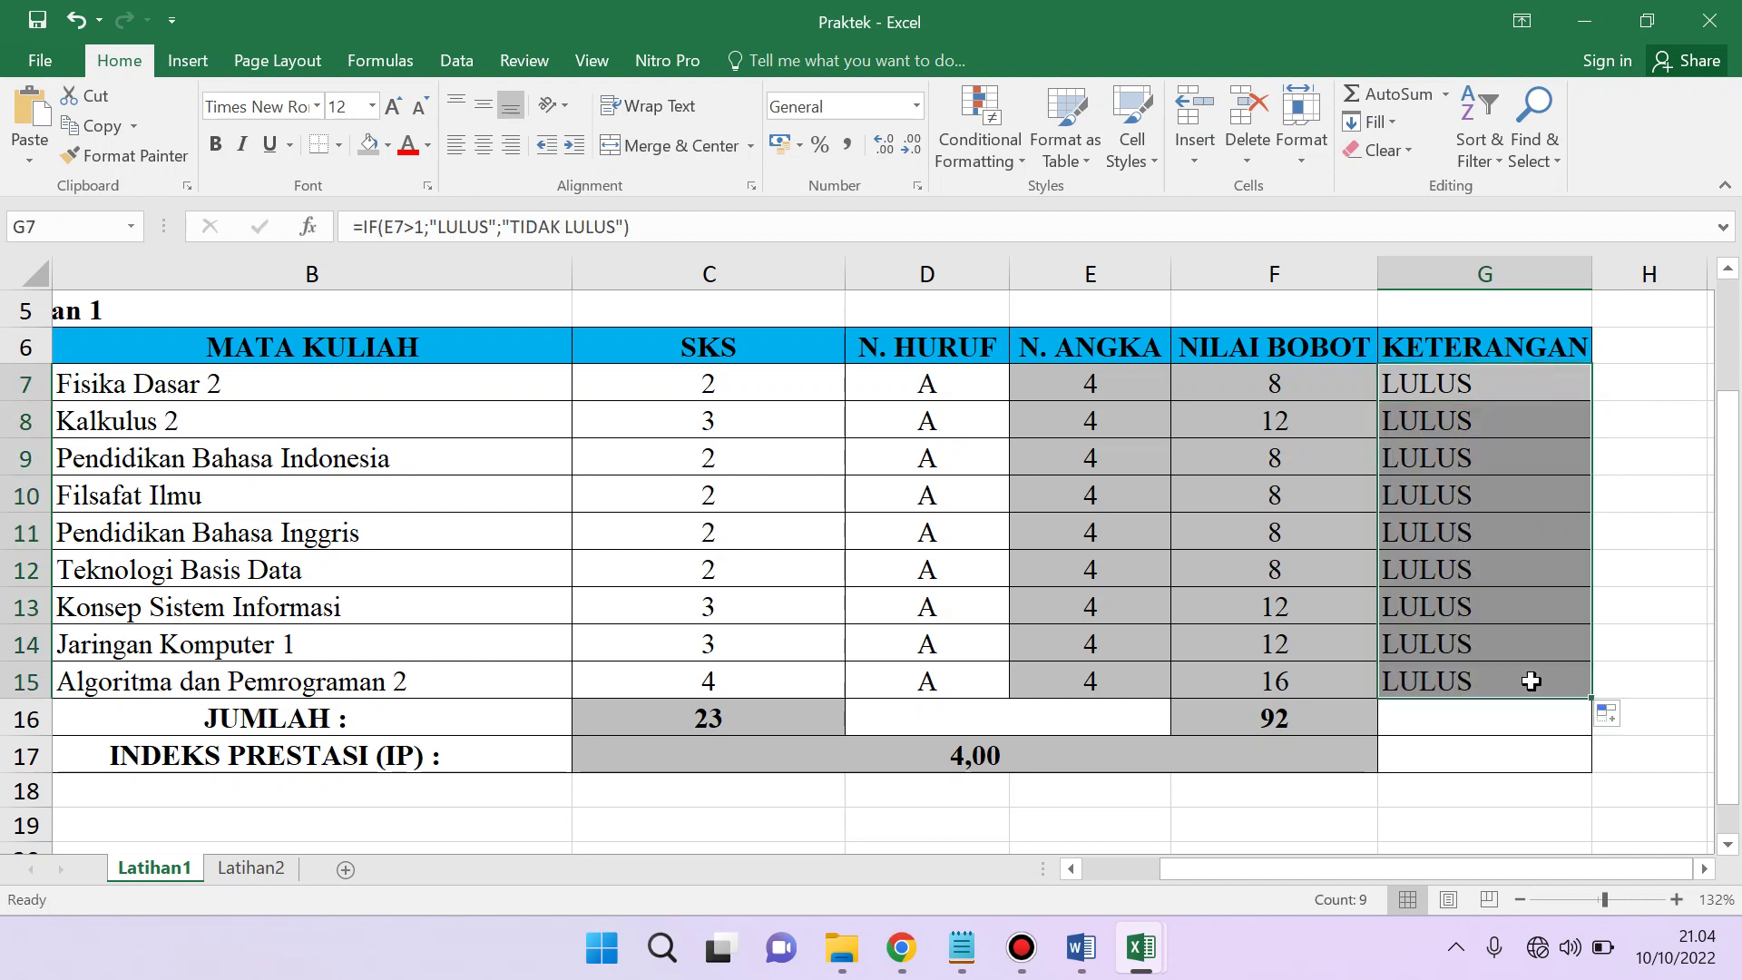
pyautogui.click(1511, 525)
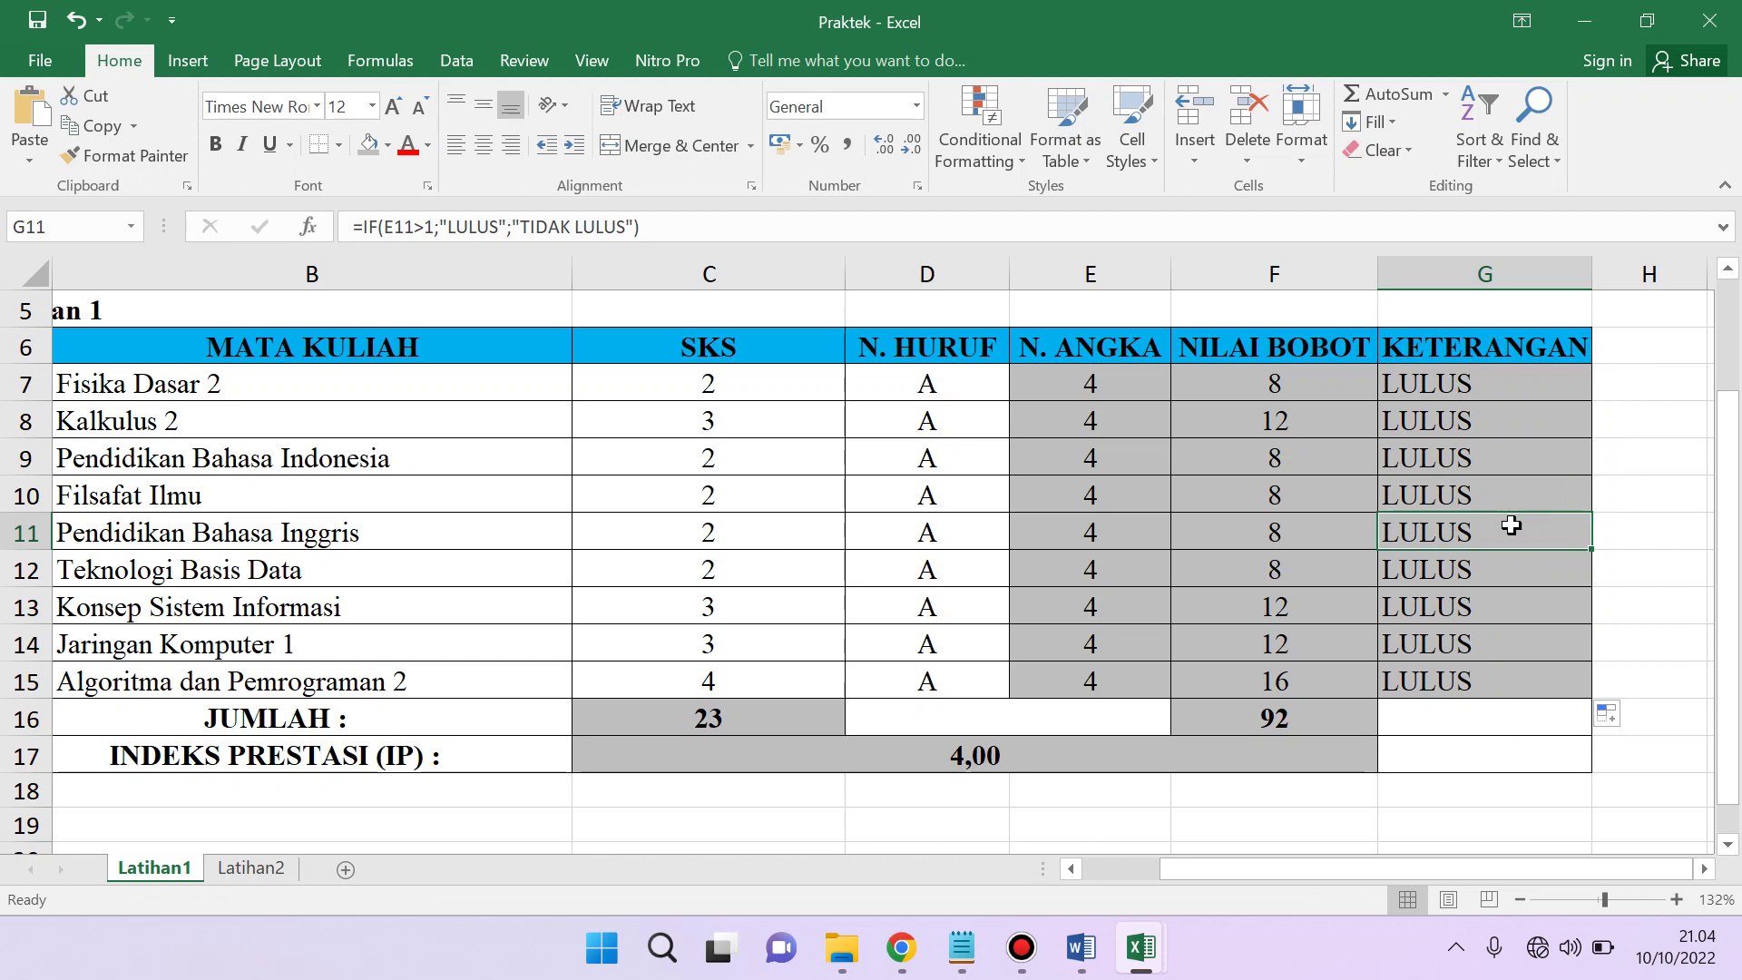
# - Change the N. HURUF grades in D8:D15 to B, C, D, E, A, B, C and D, from Kalkulus 2 to Algoritma dan Pemrograman 2
pyautogui.click(976, 435)
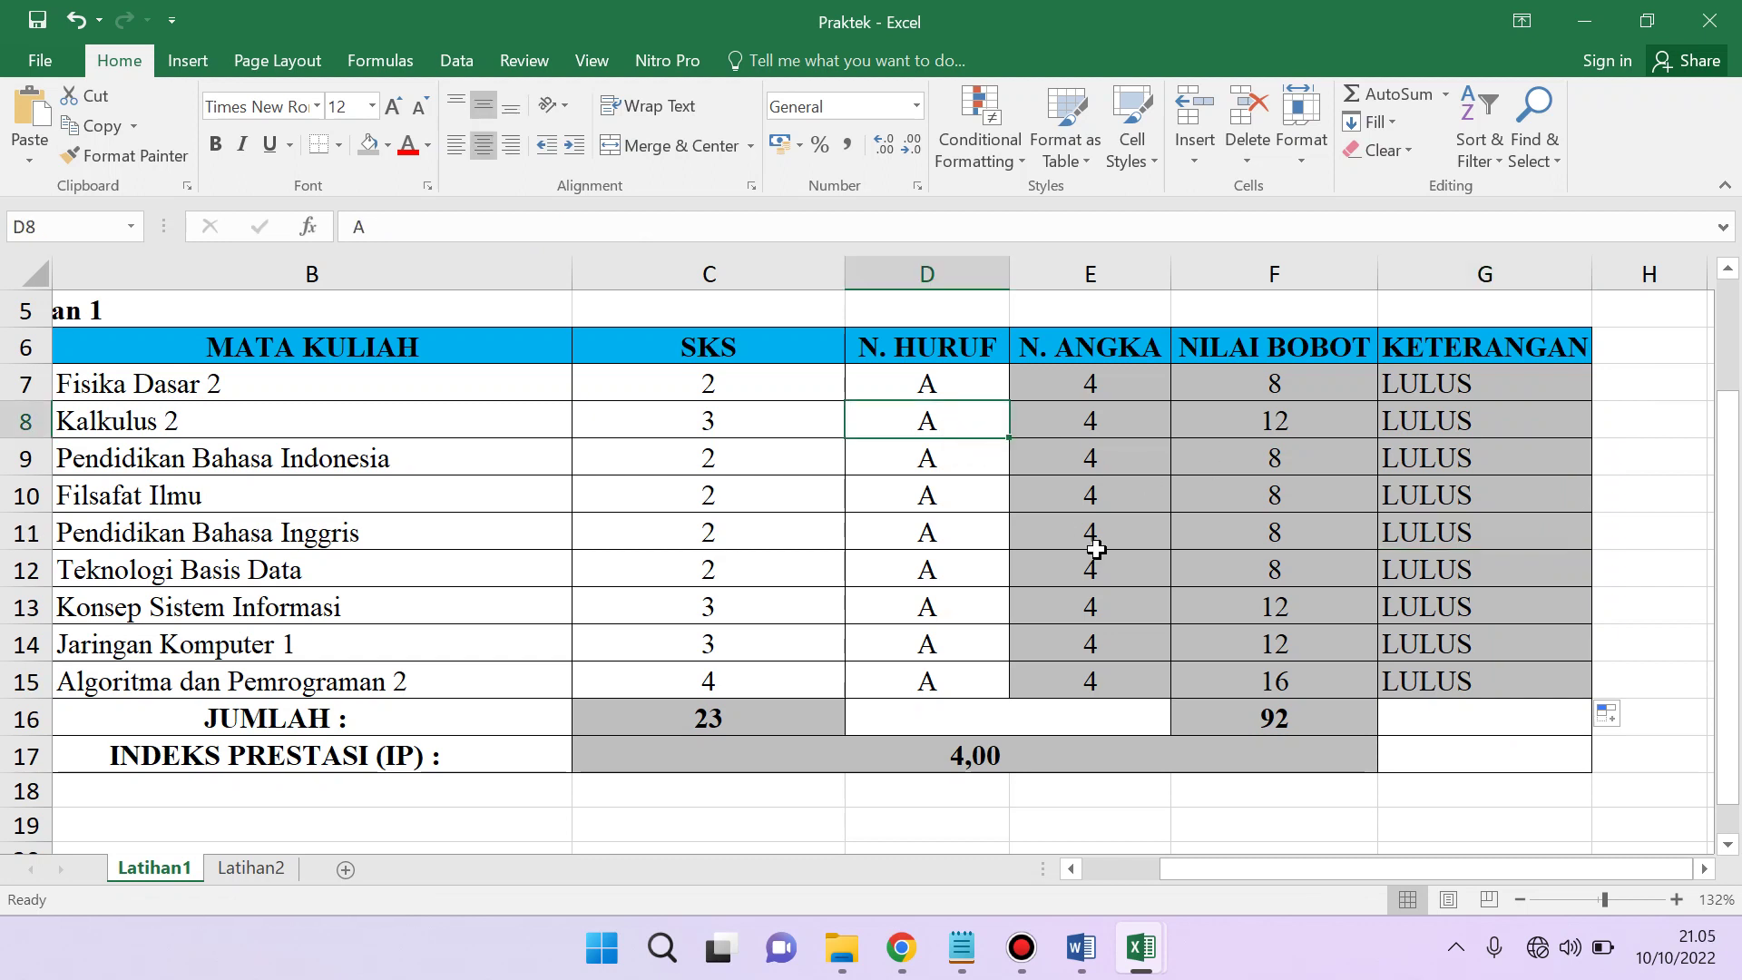
pyautogui.write('B')
pyautogui.press('Return')
pyautogui.write('C')
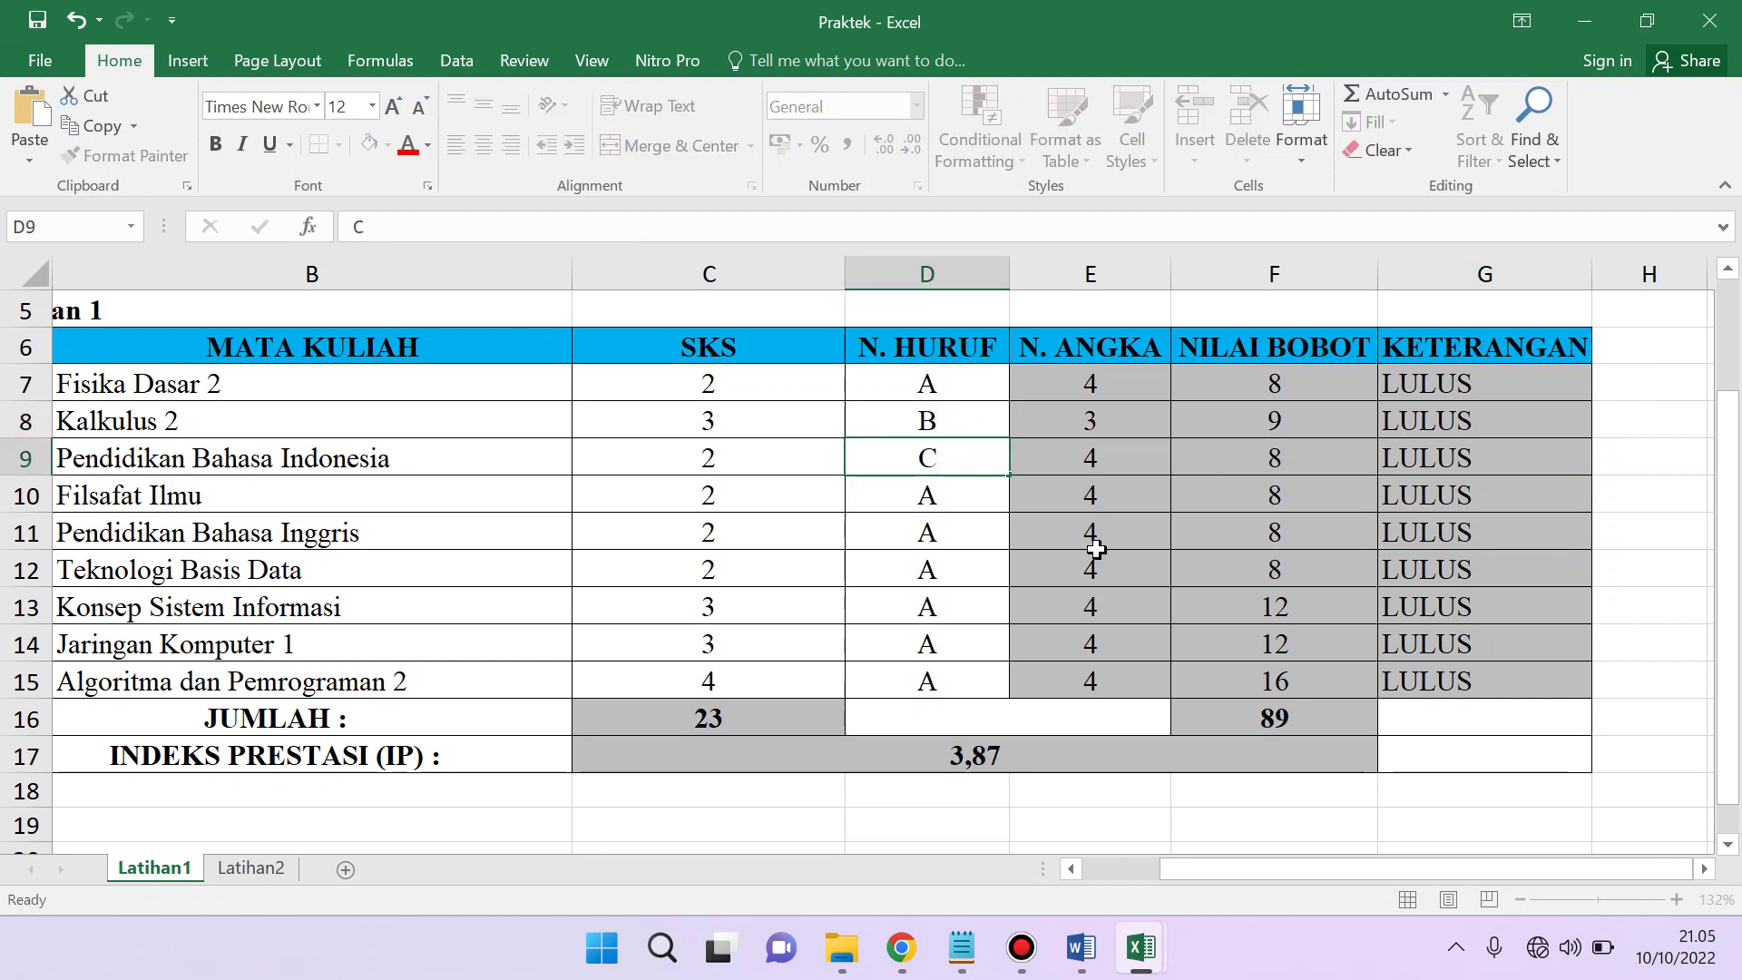
pyautogui.press('Return')
pyautogui.write('D')
pyautogui.press('Return')
pyautogui.write('E')
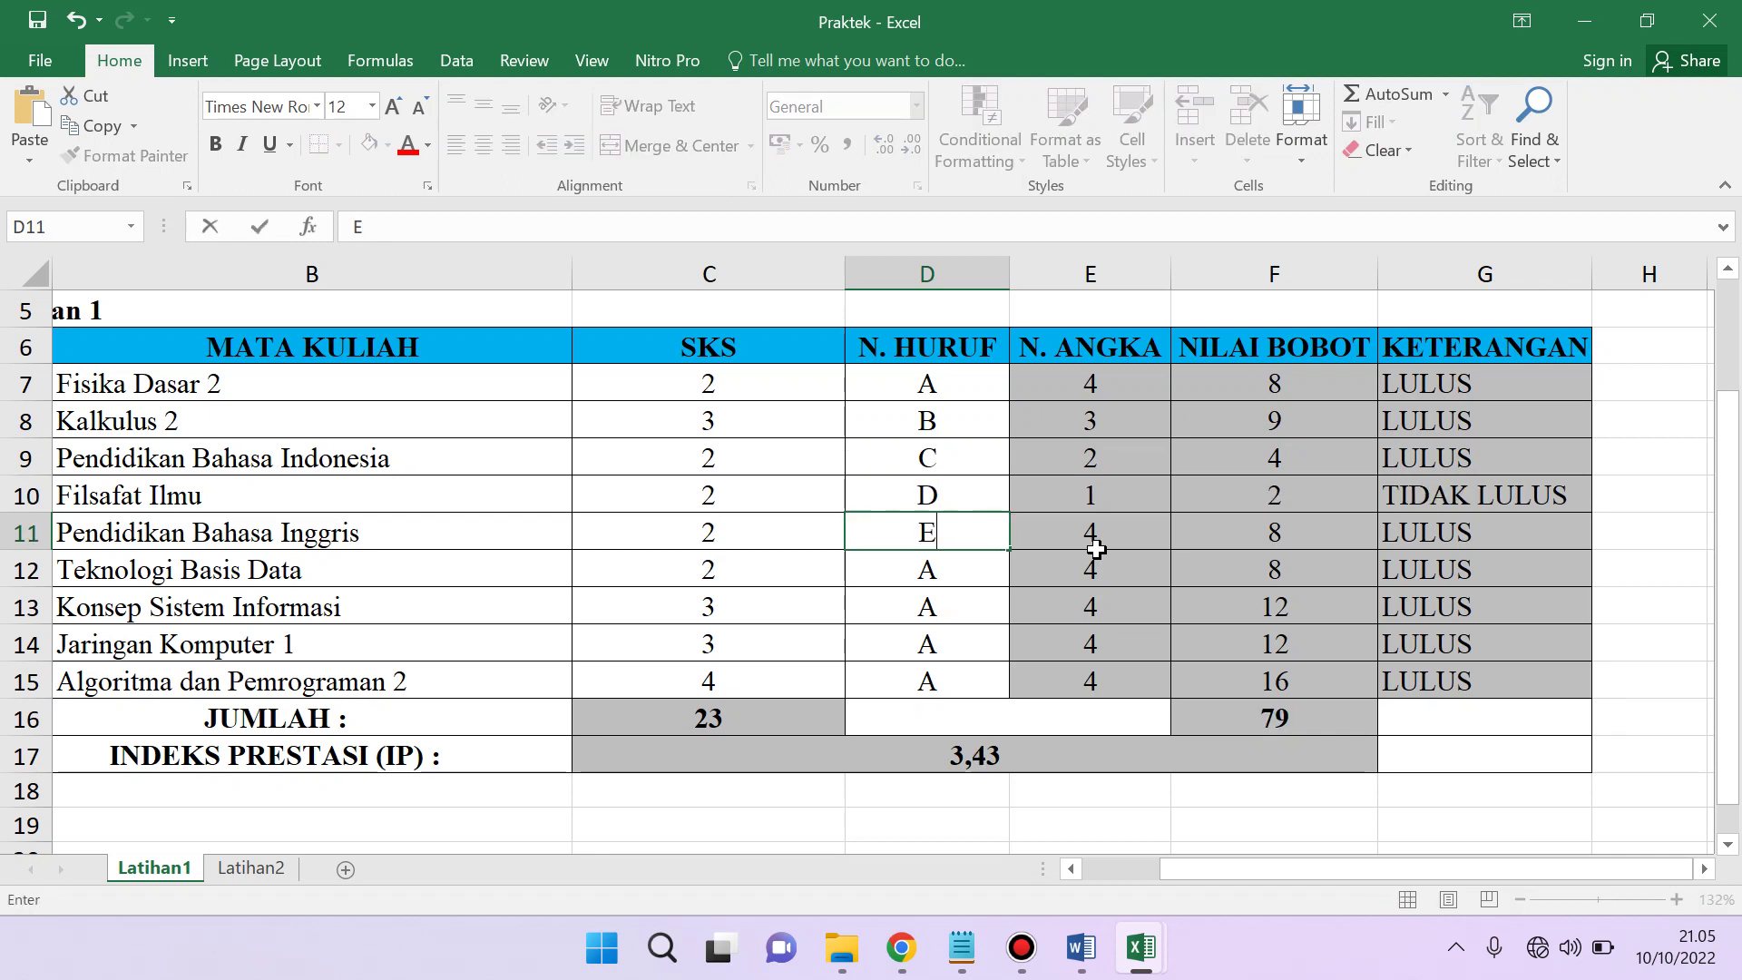
pyautogui.press('Return')
pyautogui.write('A')
pyautogui.press('Return')
pyautogui.write('B')
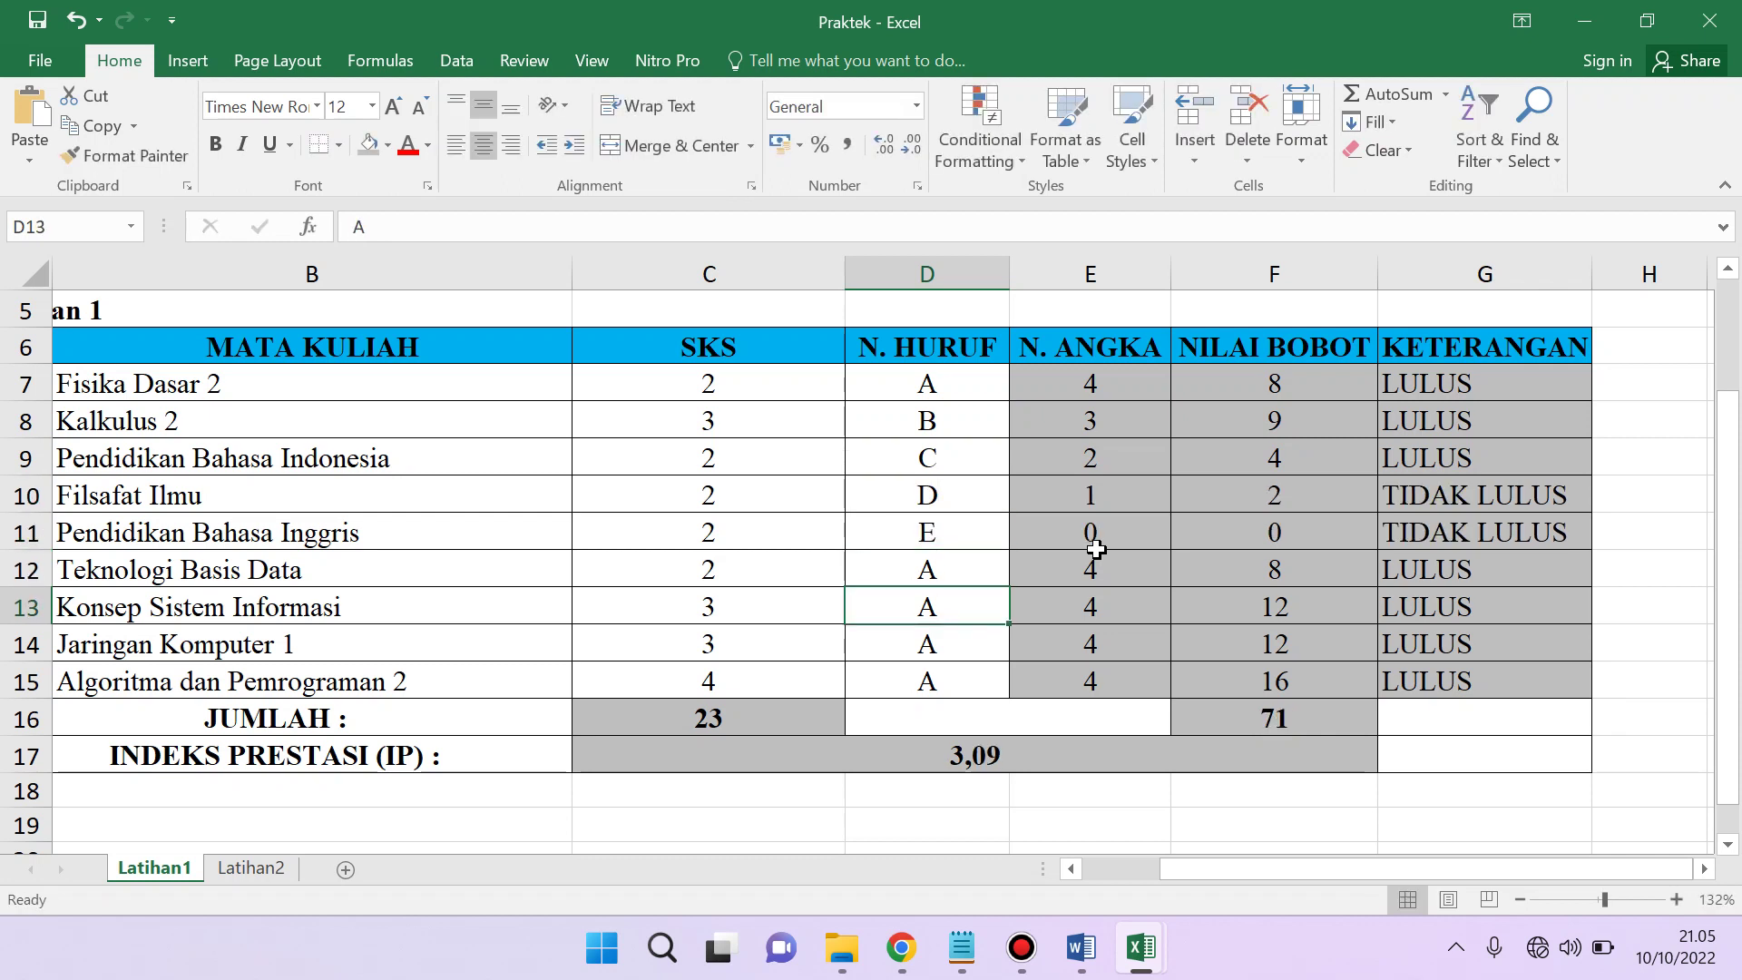
pyautogui.press('Return')
pyautogui.write('C')
pyautogui.press('Return')
pyautogui.write('D')
pyautogui.press('Return')
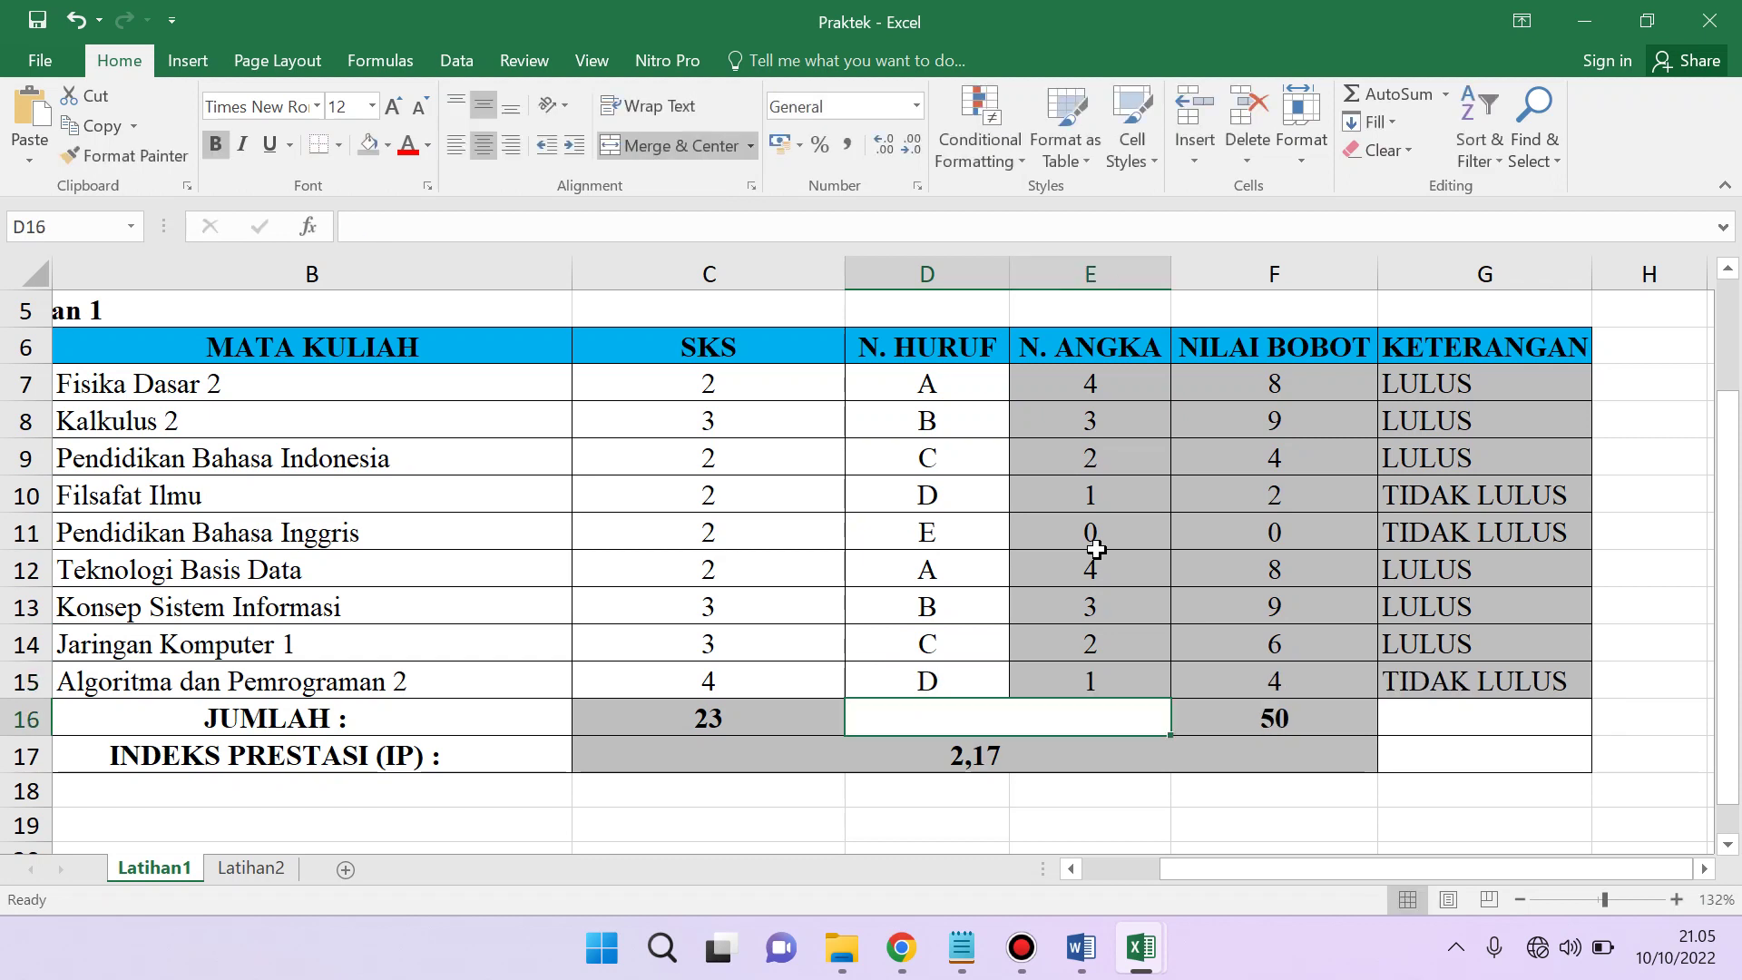
# - Review the Filsafat Ilmu and Pendidikan Bahasa Inggris rows and examine the condition in the KETERANGAN formula in G7
pyautogui.moveTo(1484, 504); pyautogui.dragTo(822, 526)
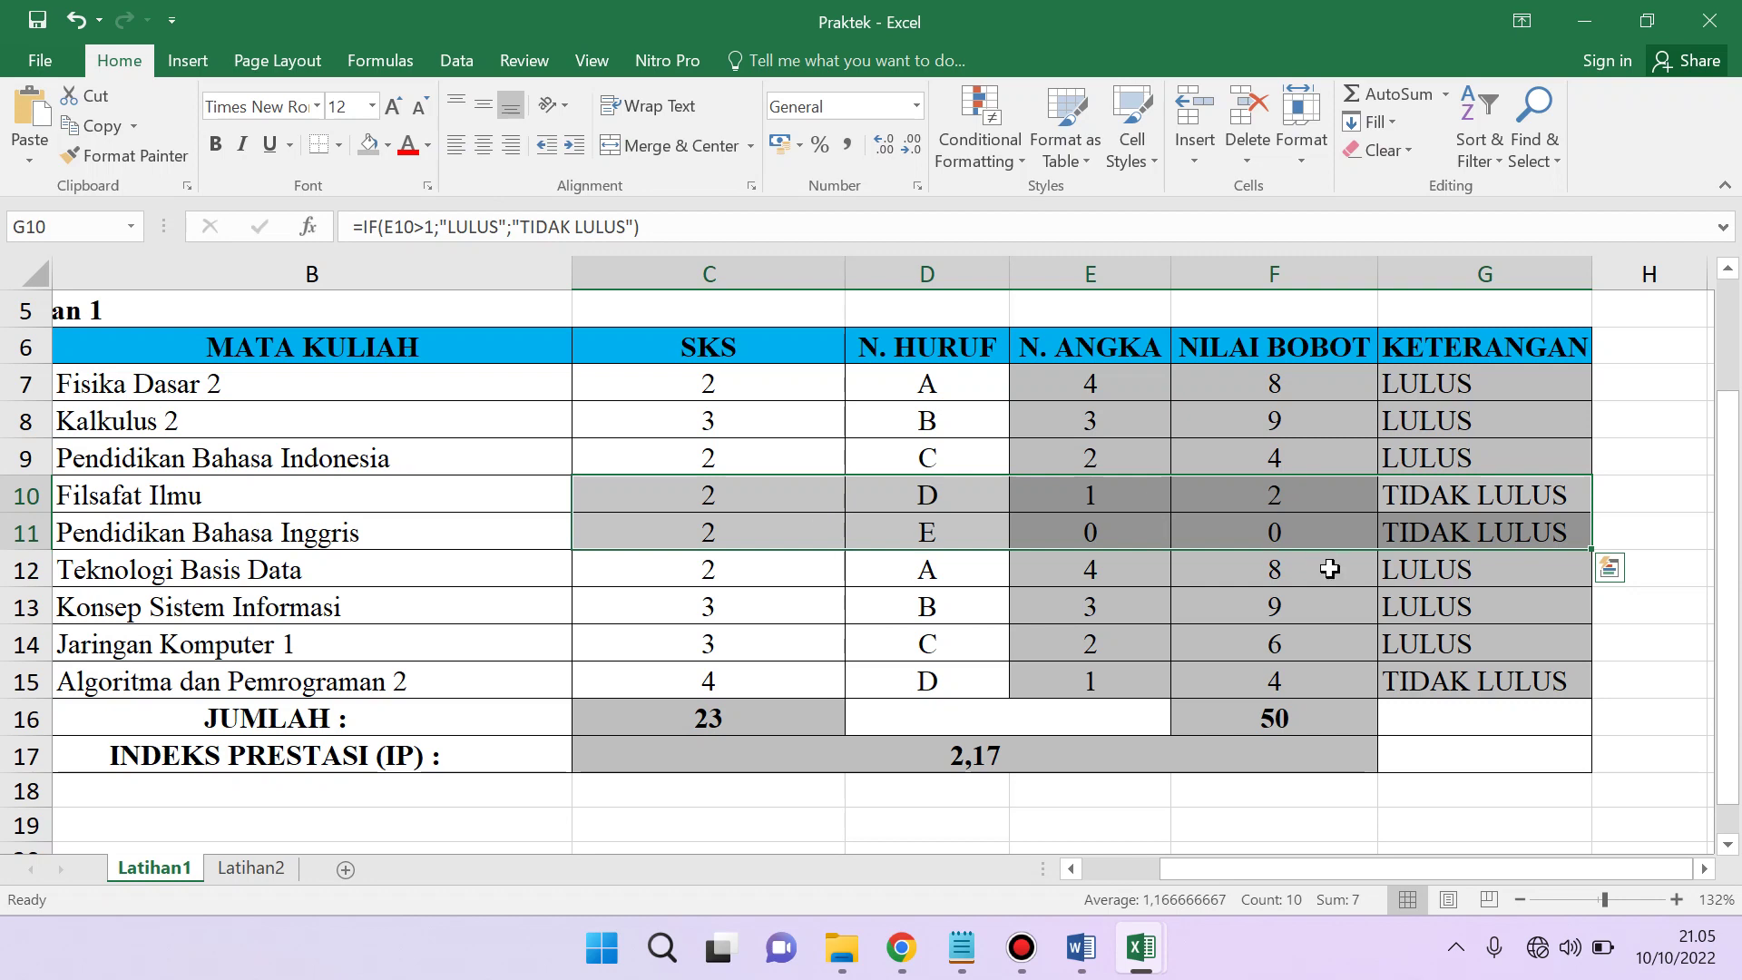
pyautogui.click(1640, 564)
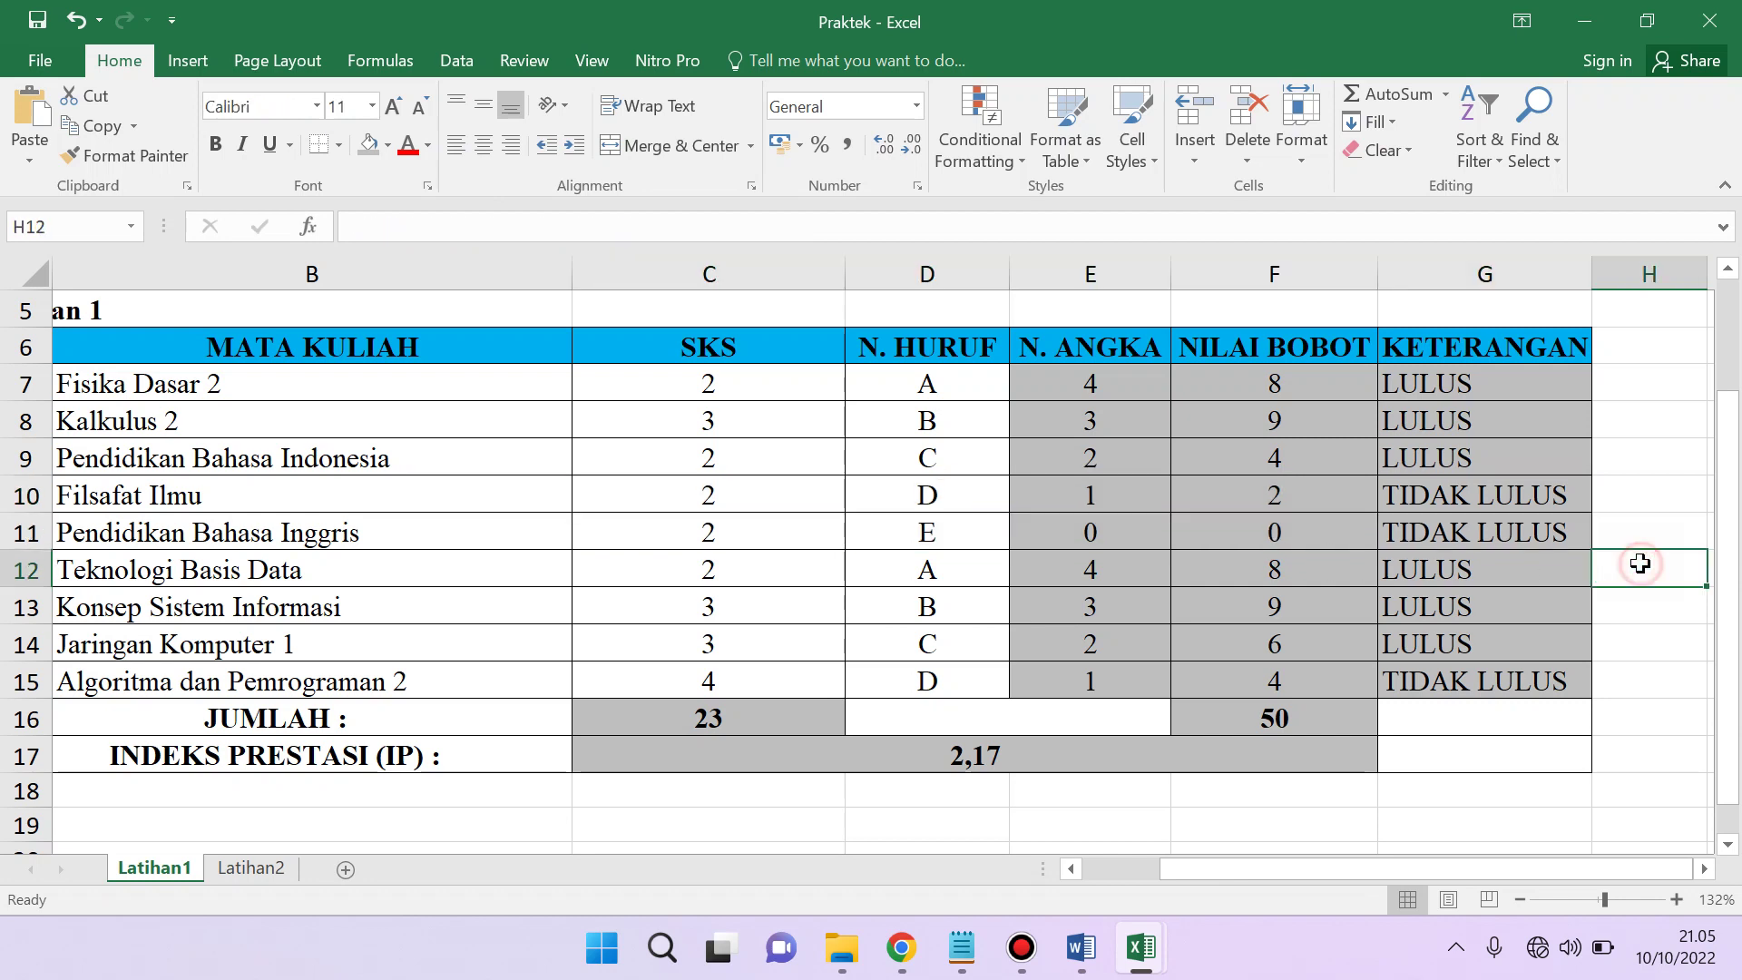
pyautogui.doubleClick(1483, 383)
pyautogui.moveTo(1390, 388); pyautogui.dragTo(1506, 420)
pyautogui.click(1501, 383)
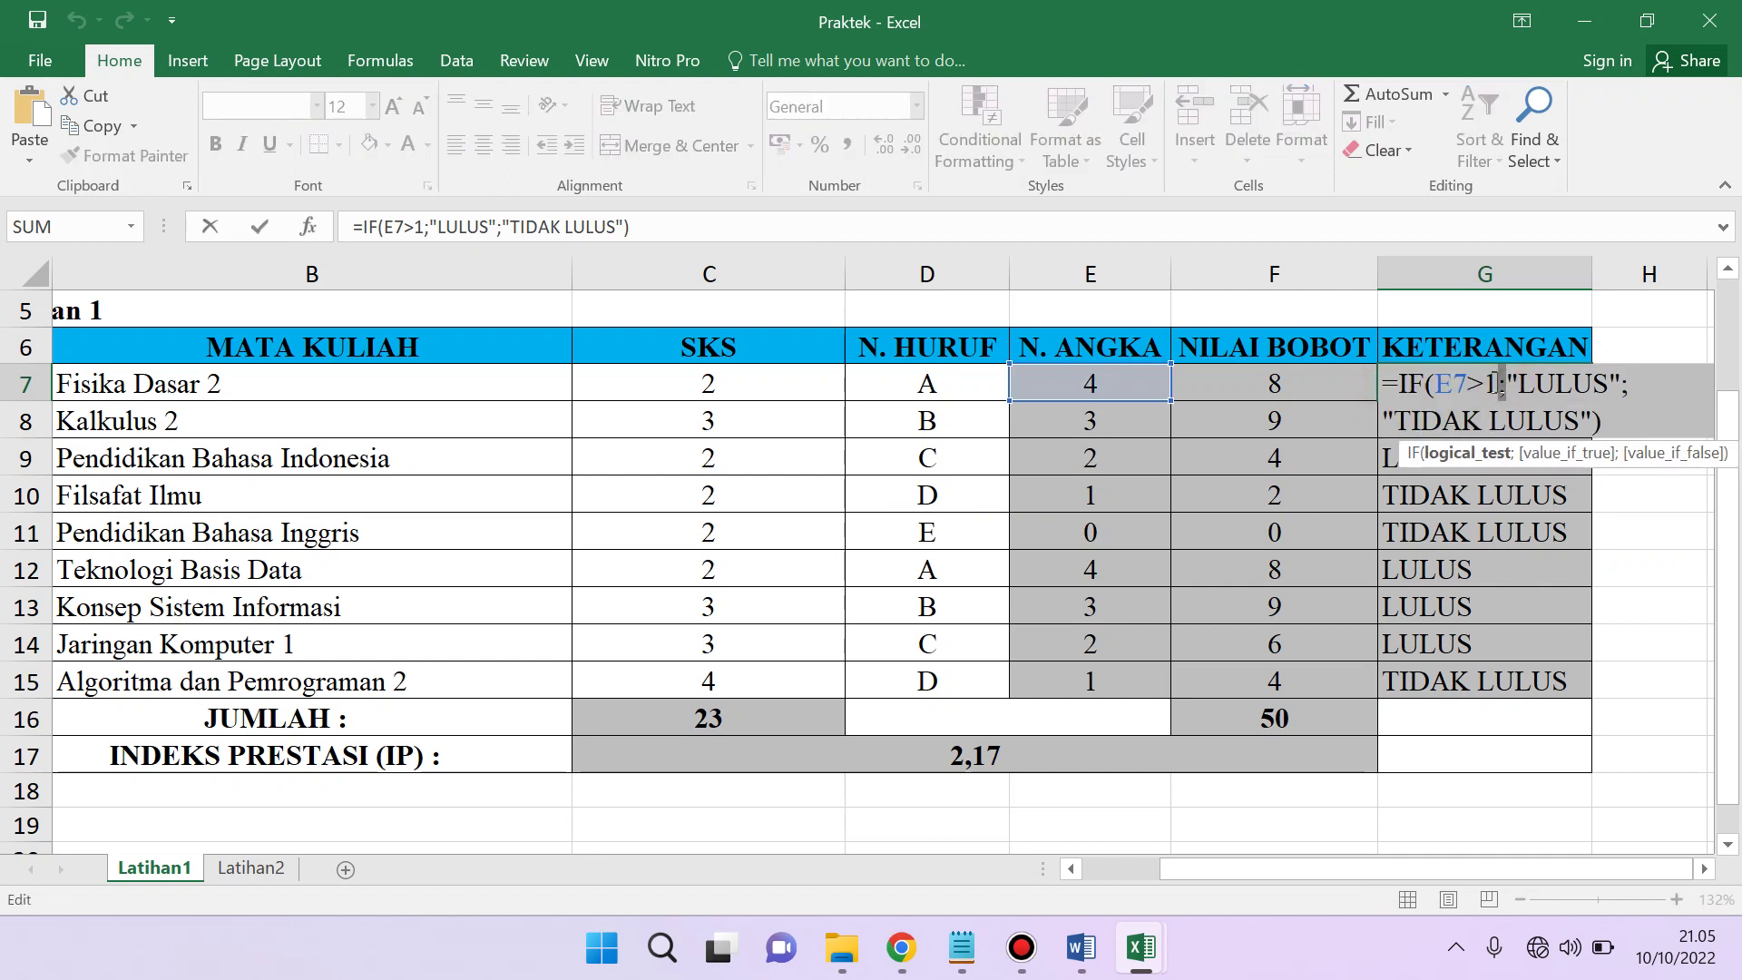
pyautogui.click(1456, 396)
pyautogui.click(1502, 383)
pyautogui.hotkey('shift', 'Right')
pyautogui.press('Return')
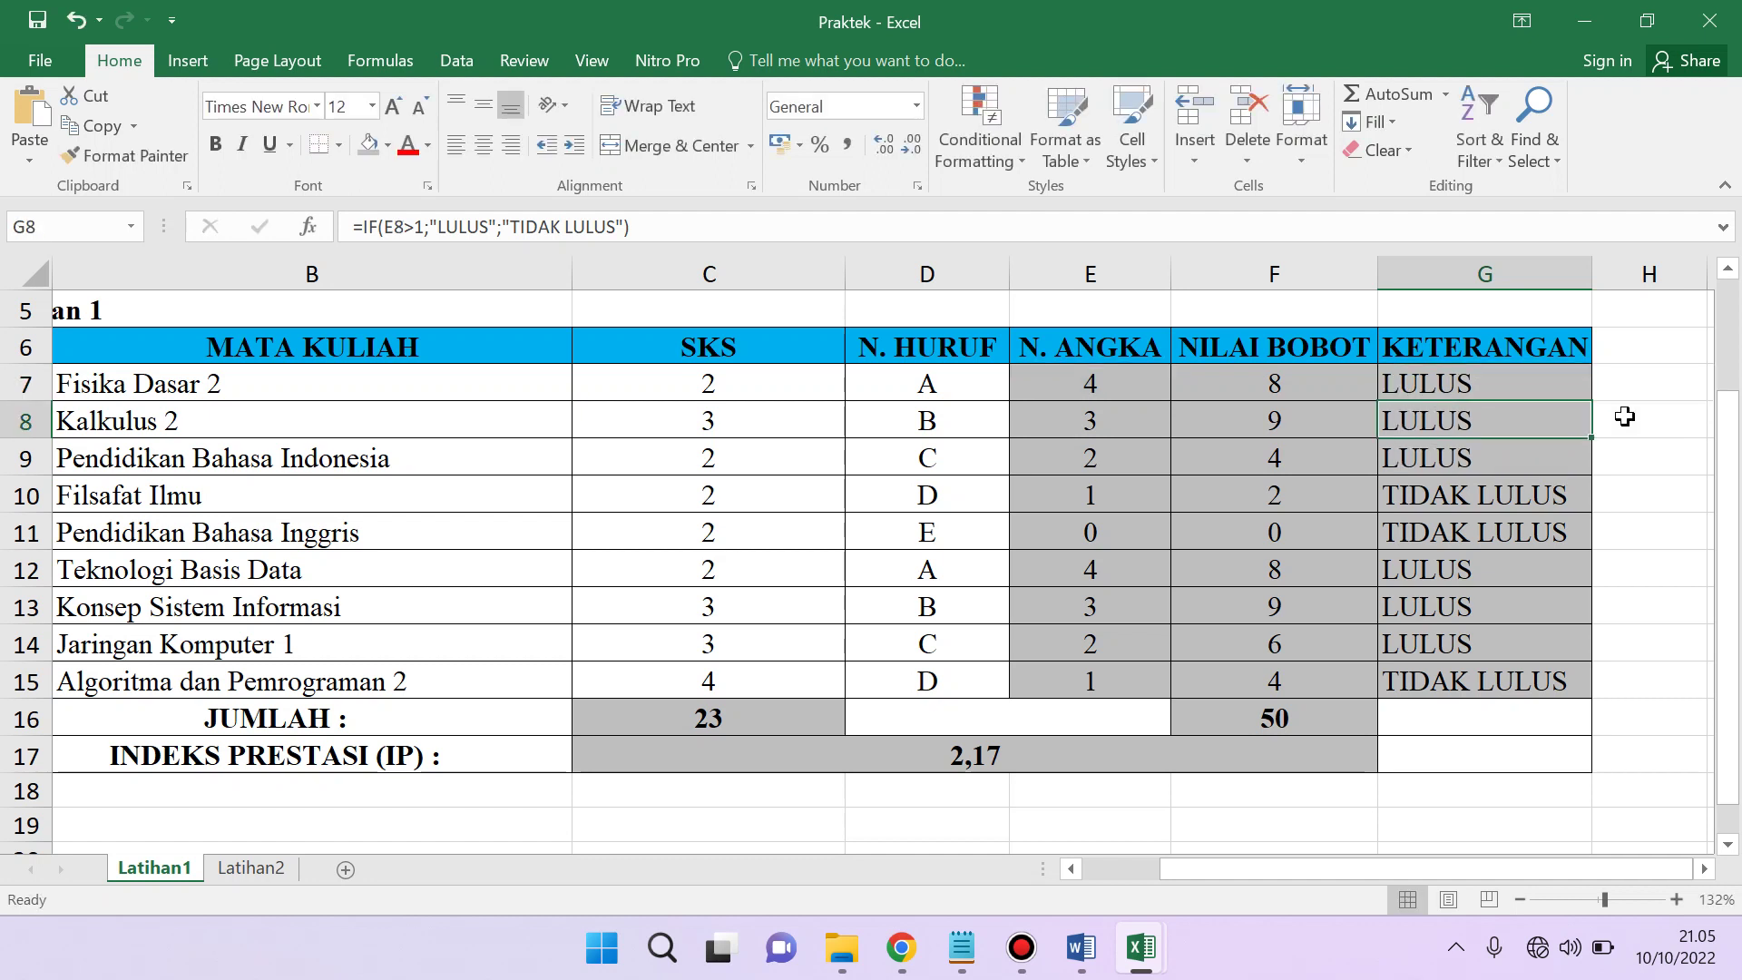
pyautogui.click(900, 639)
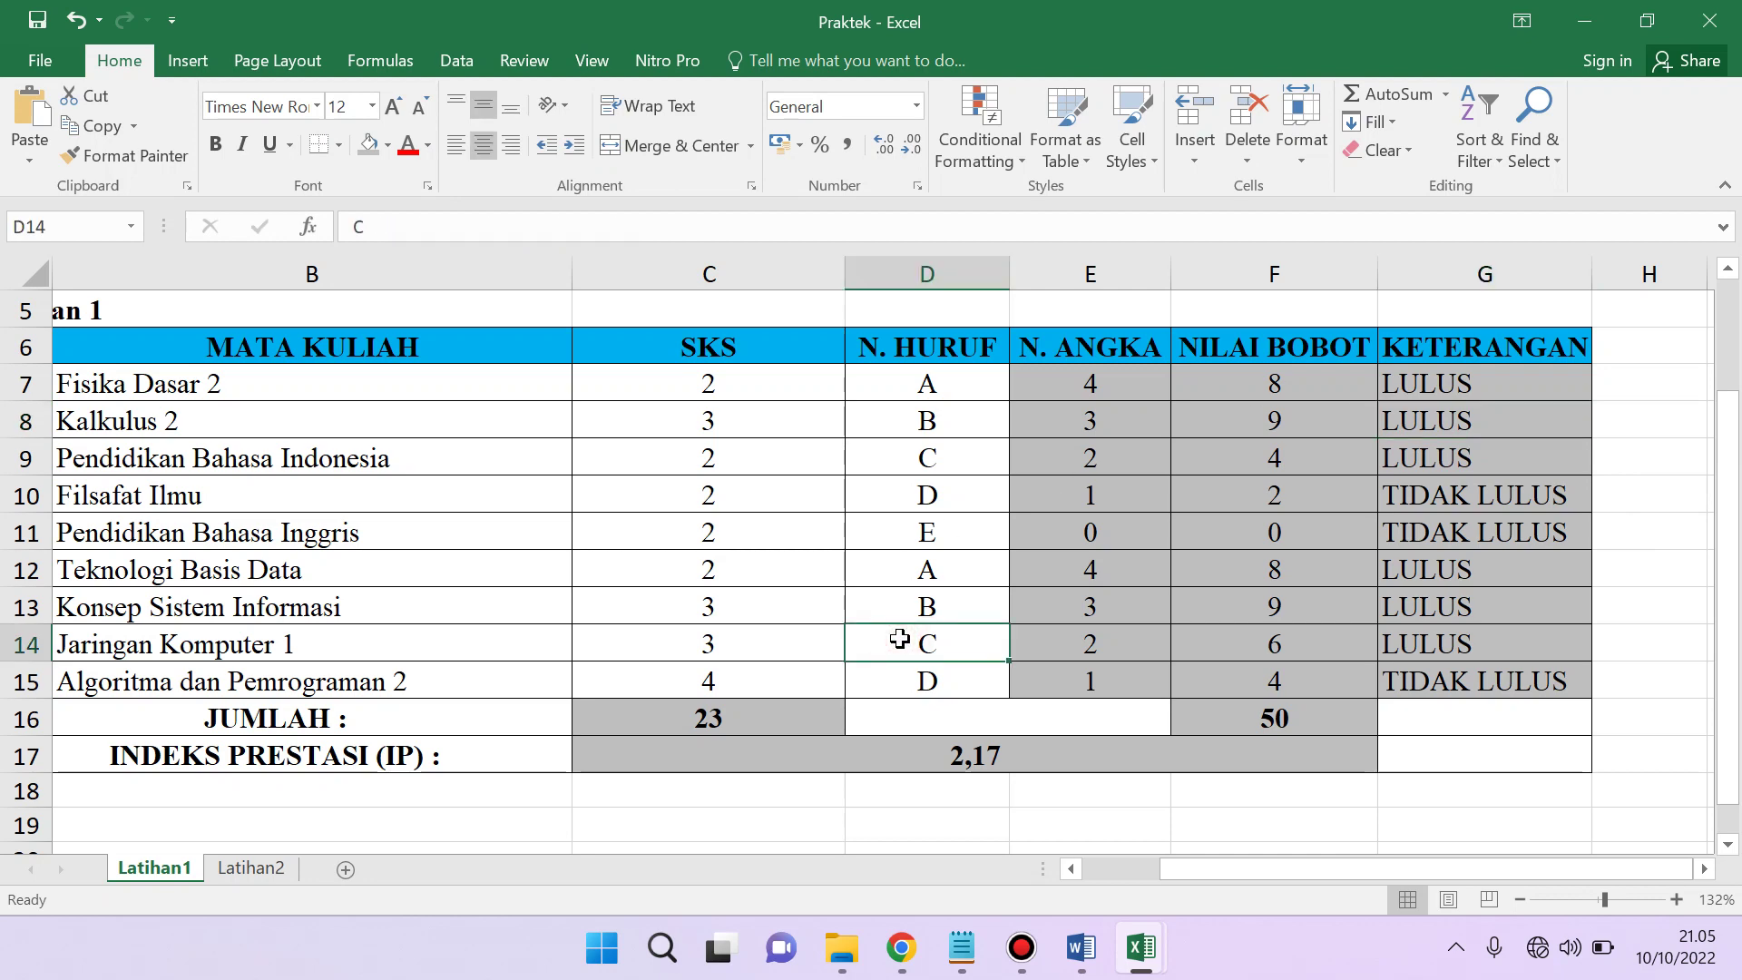
# - Go to the Latihan2 sheet and examine the TUGAS to UAS scores and the empty JUMLAH to KETERANGAN columns
pyautogui.click(251, 867)
pyautogui.click(940, 423)
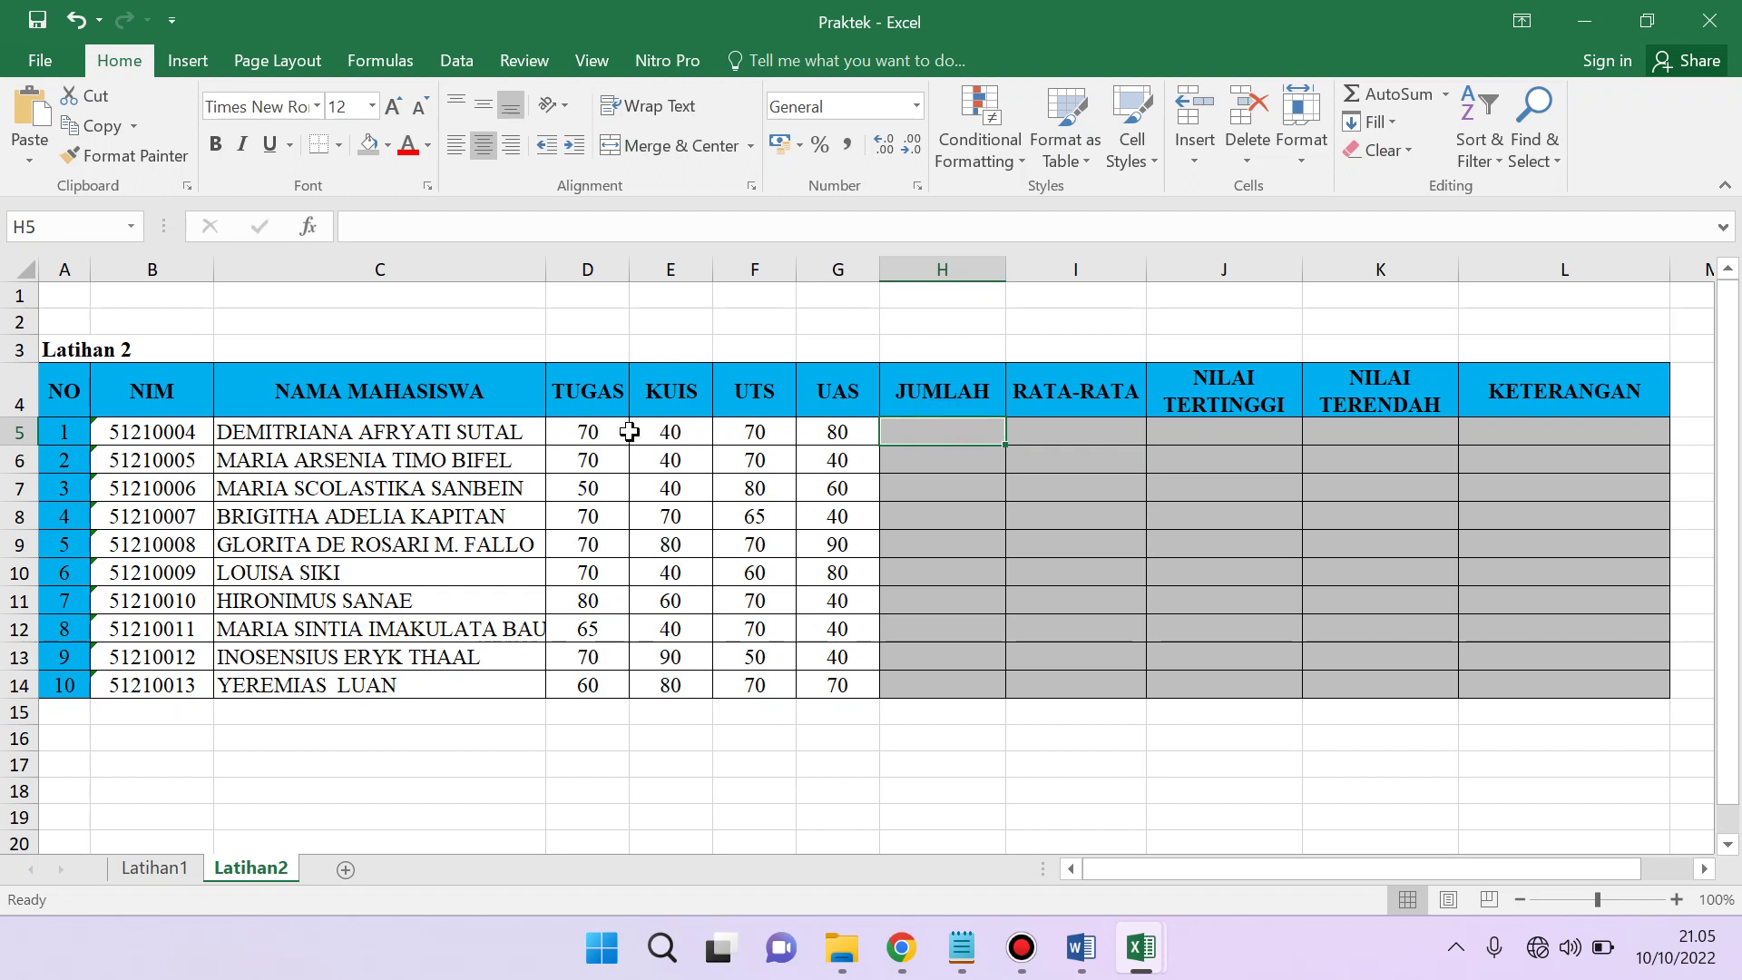
pyautogui.moveTo(574, 437); pyautogui.dragTo(848, 695)
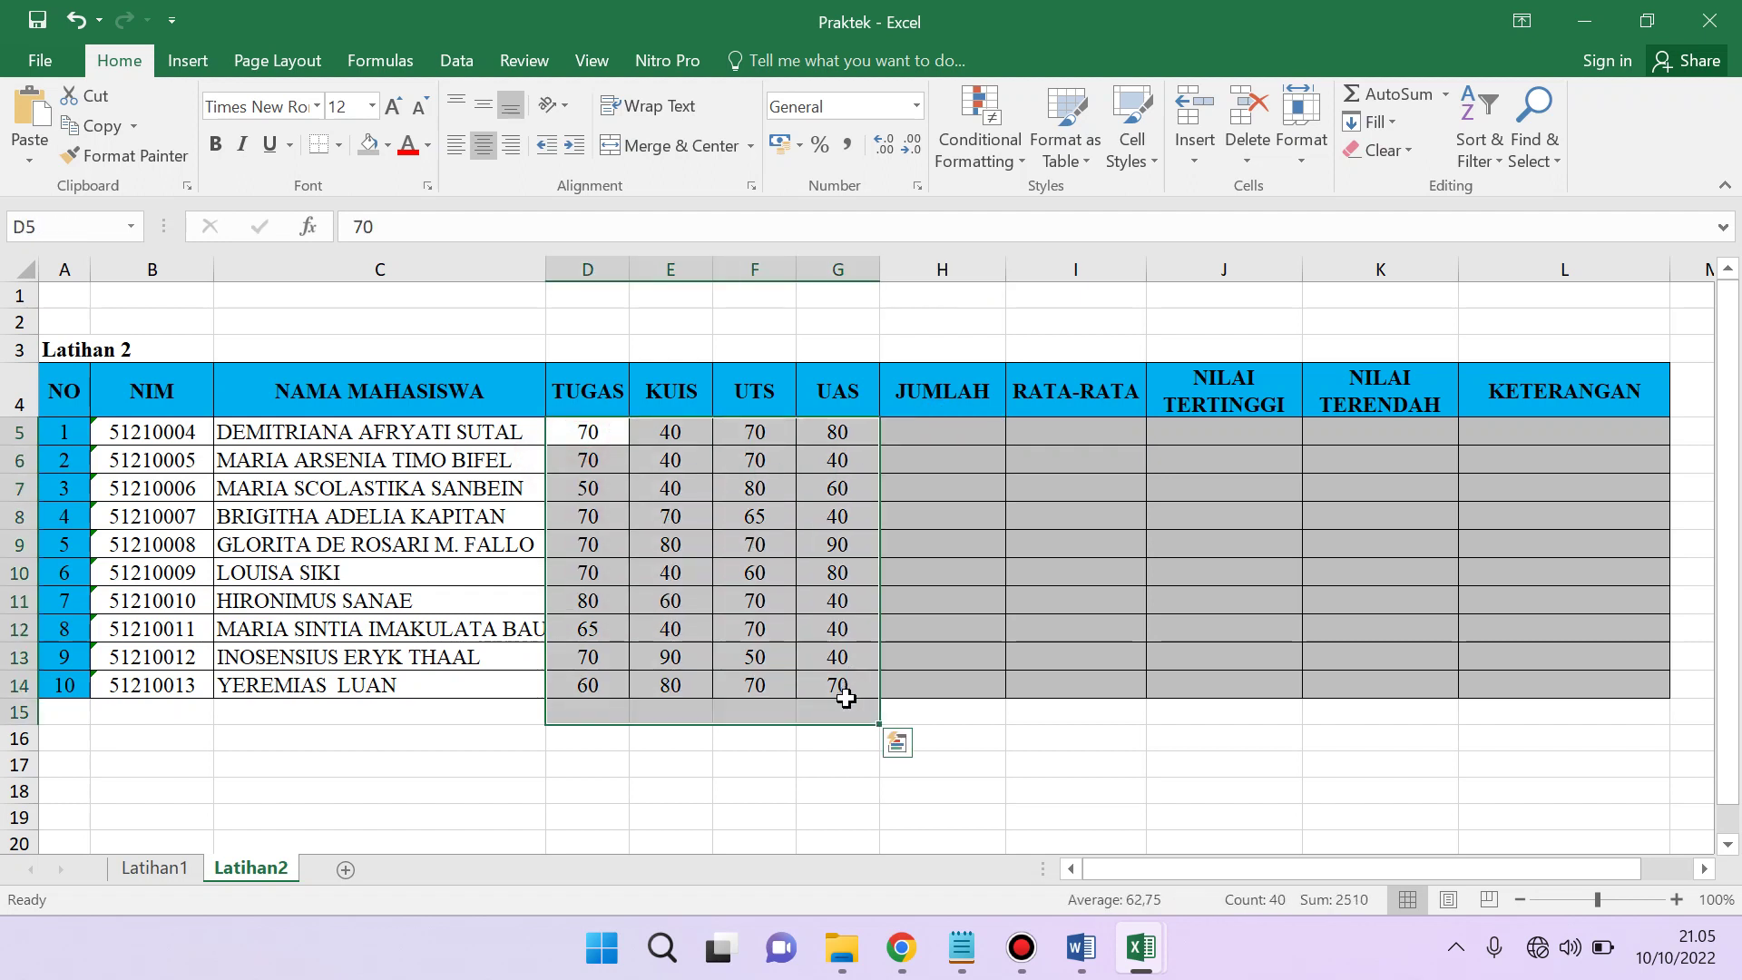
pyautogui.click(964, 437)
pyautogui.moveTo(922, 436); pyautogui.dragTo(1361, 422)
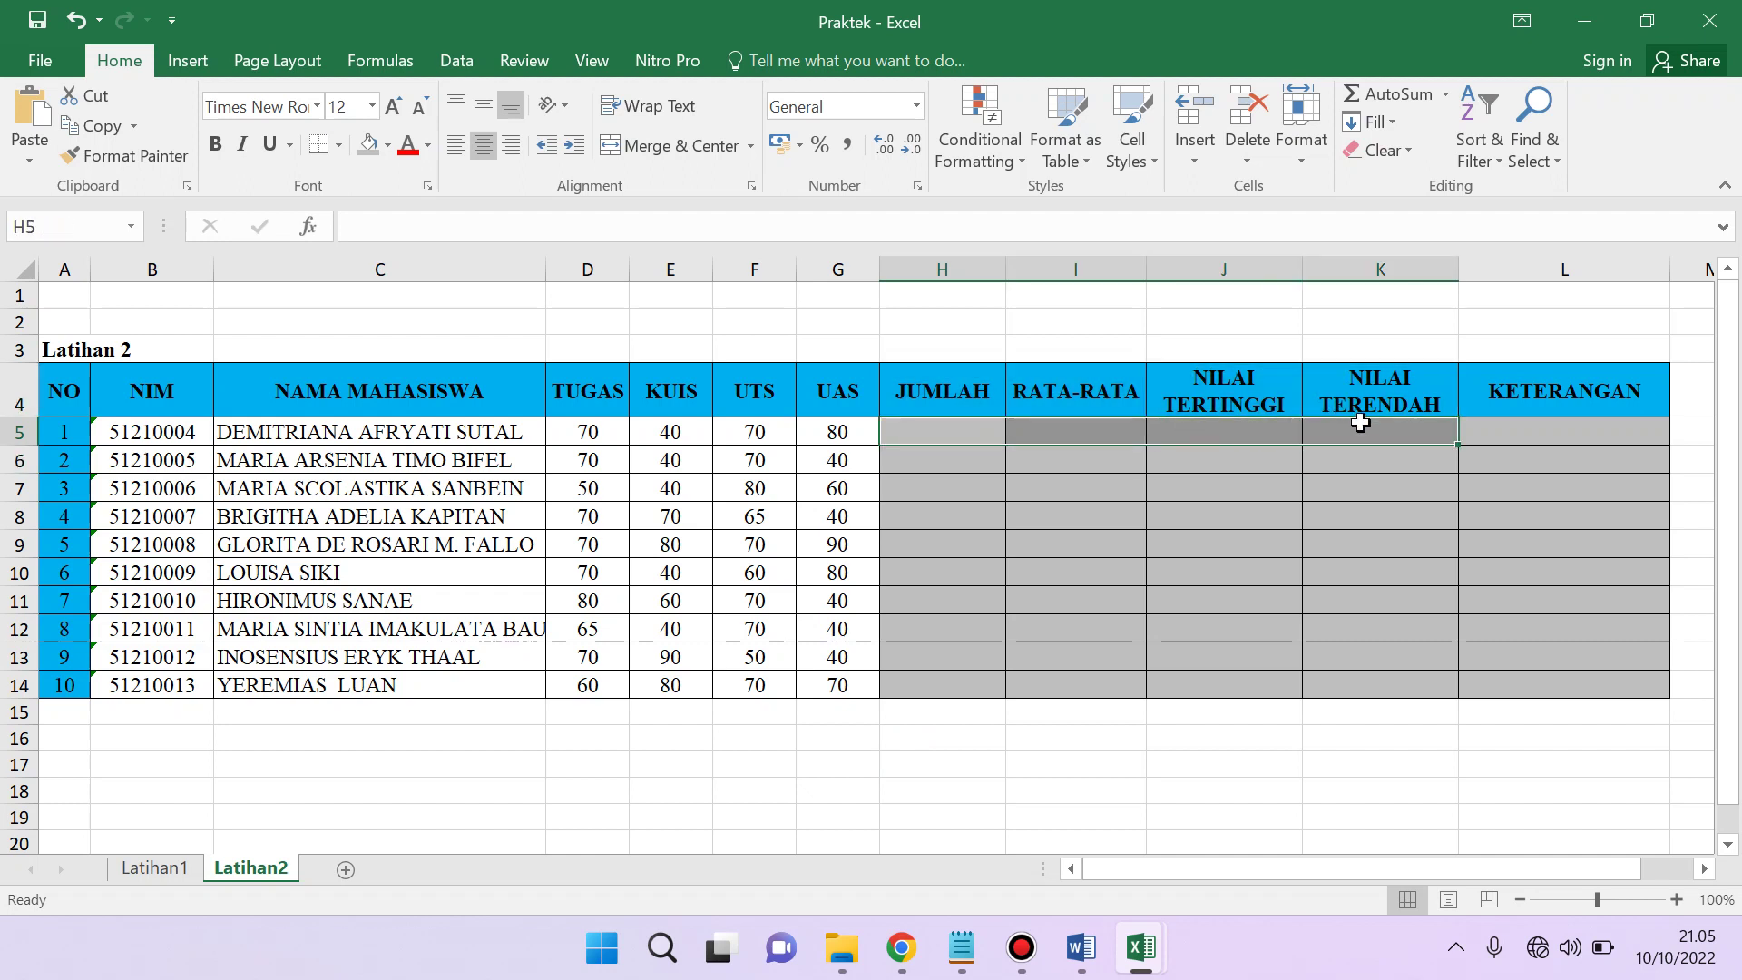
pyautogui.click(1540, 438)
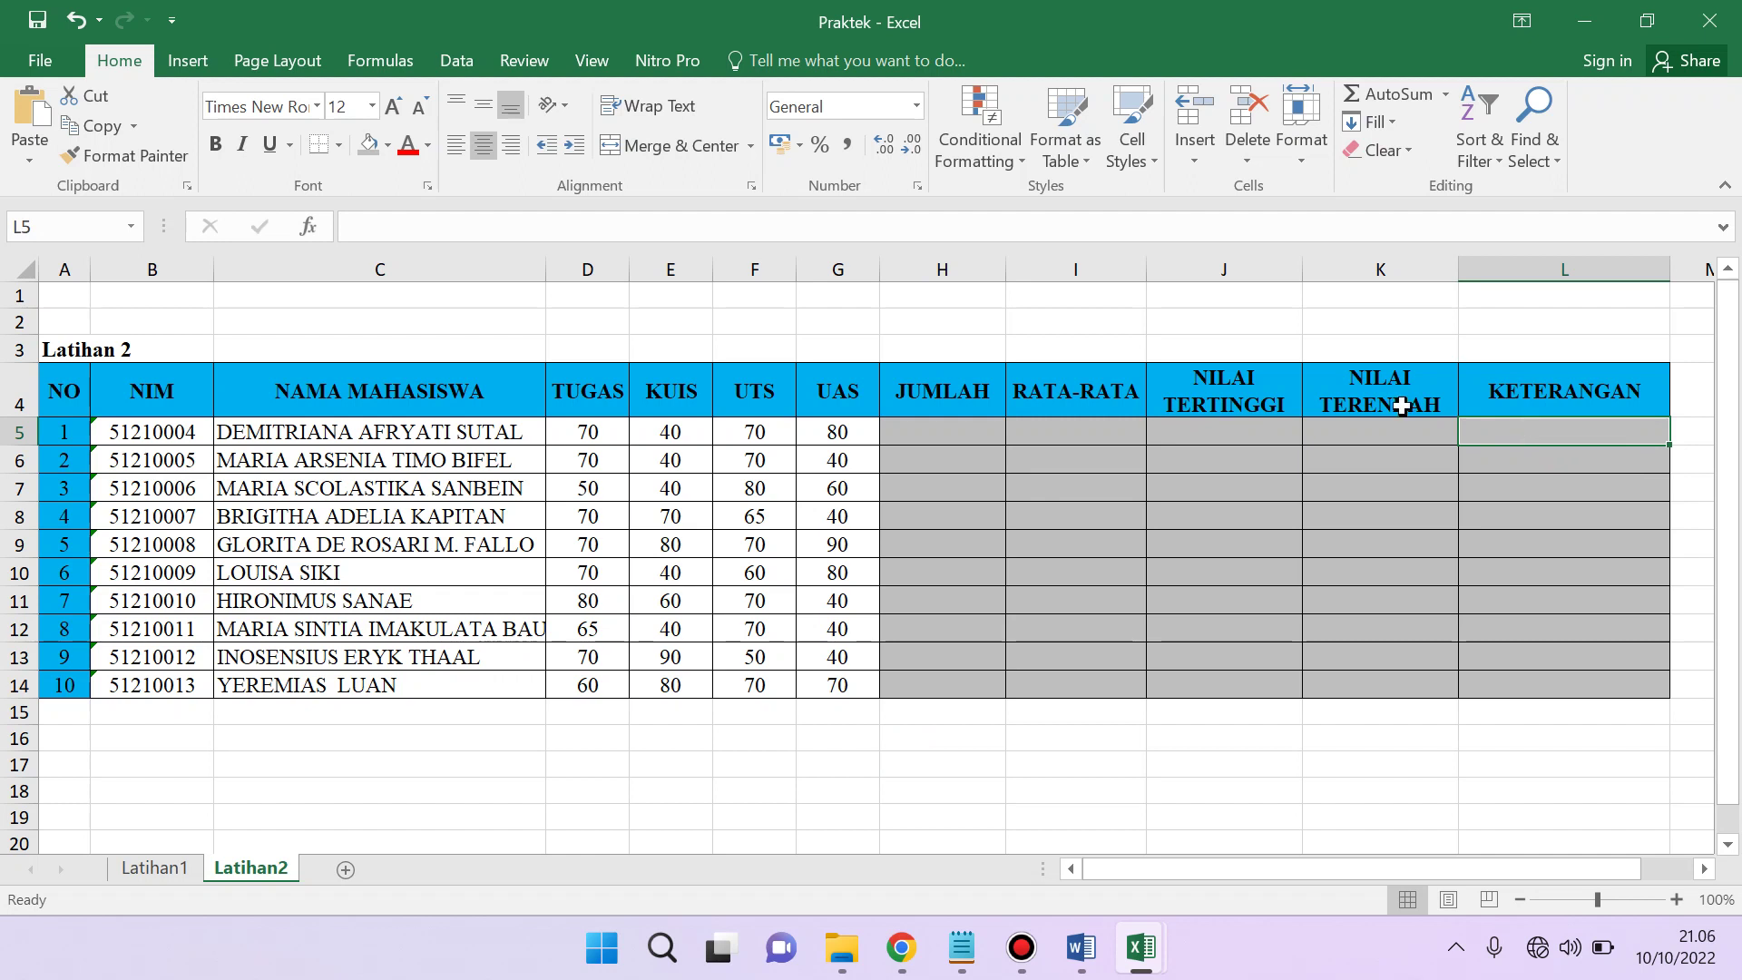
# - Enter =SUM(D5:G5) in H5 as the JUMLAH of the first student's TUGAS, KUIS, UTS and UAS scores
pyautogui.click(962, 440)
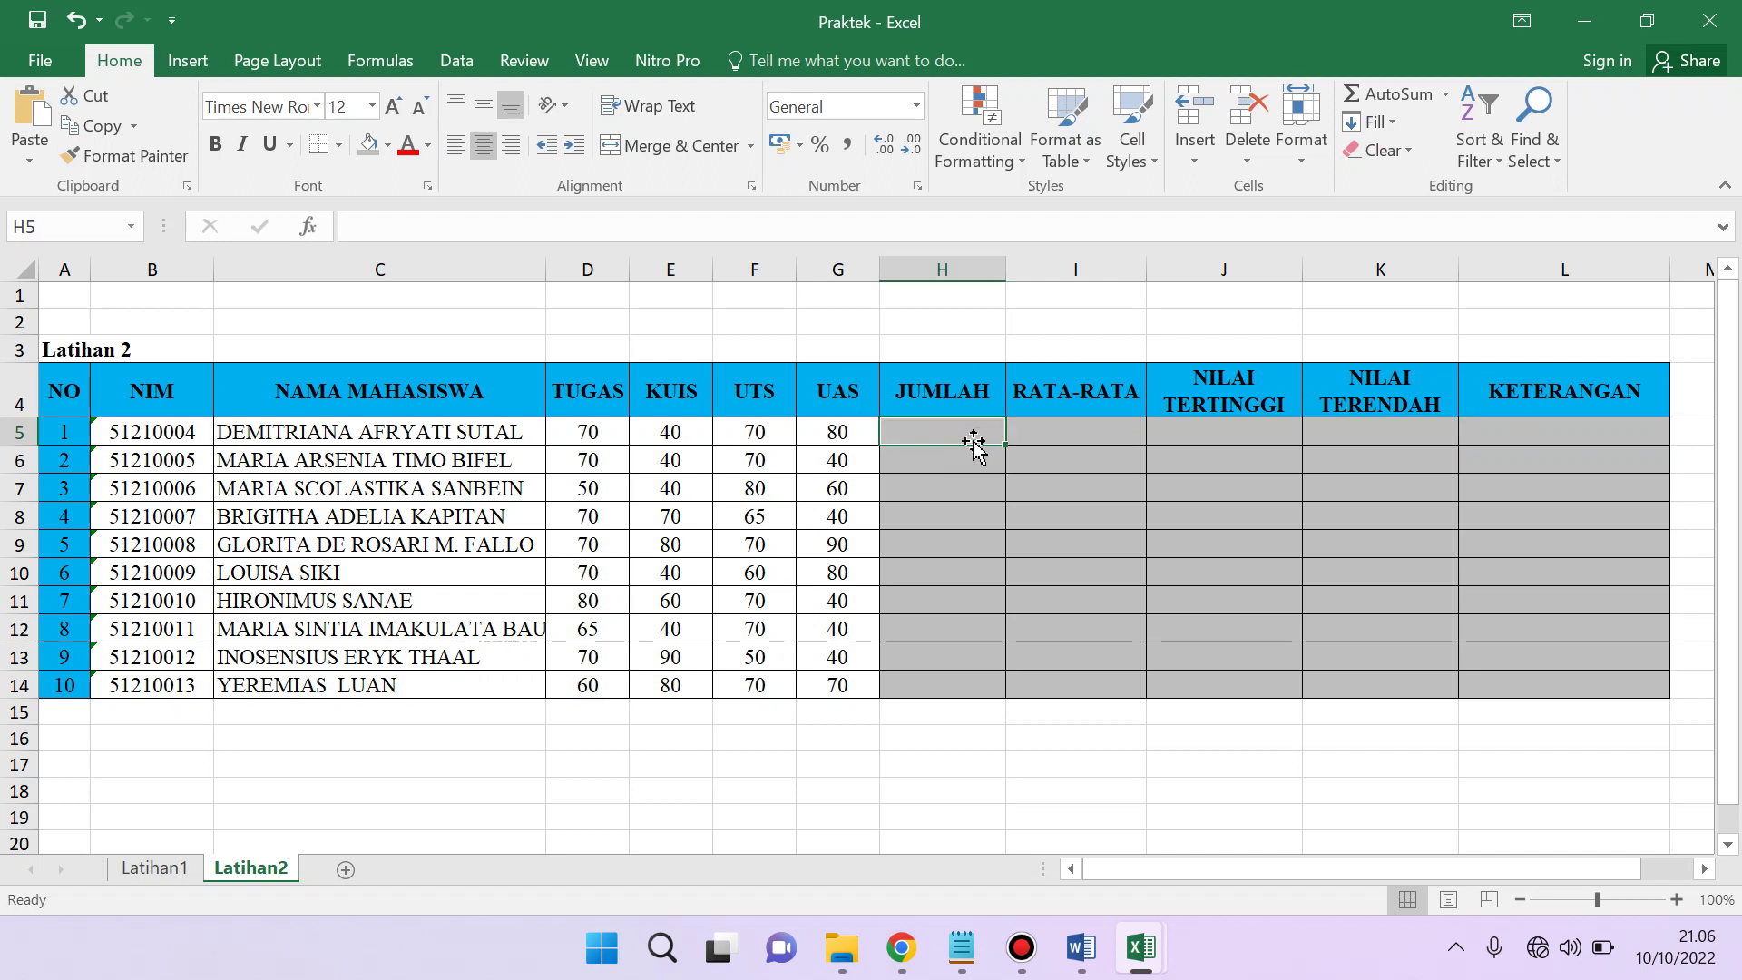
pyautogui.write('=S')
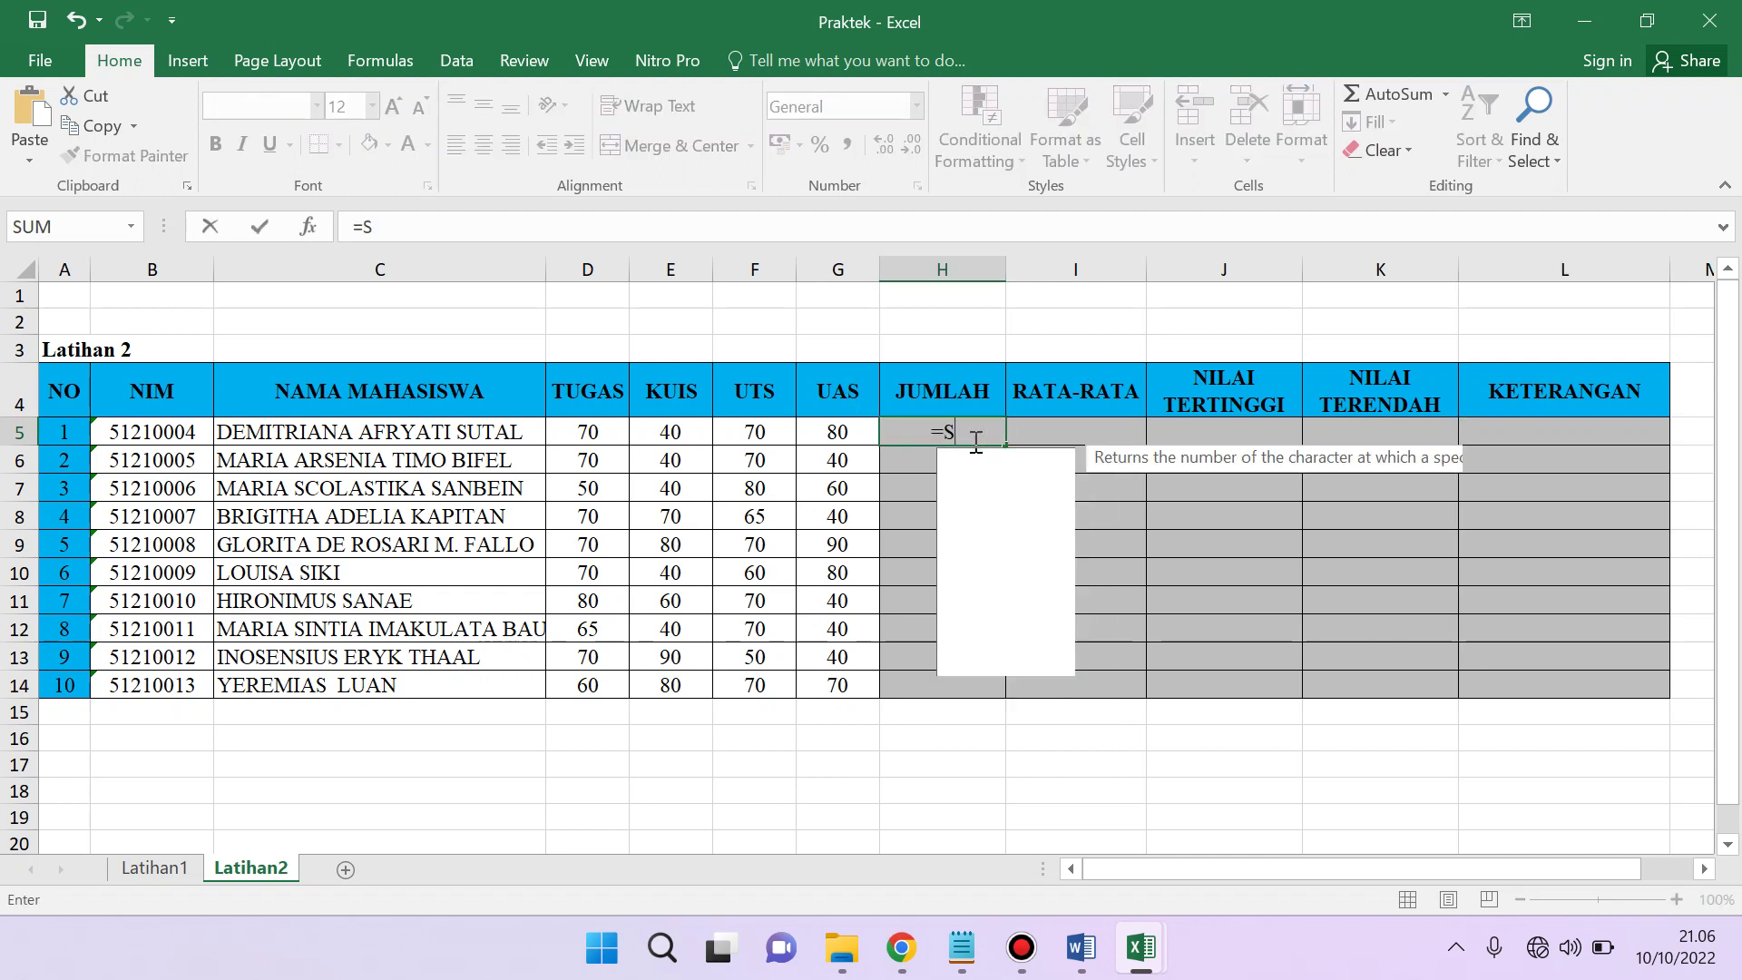
pyautogui.write('UM(')
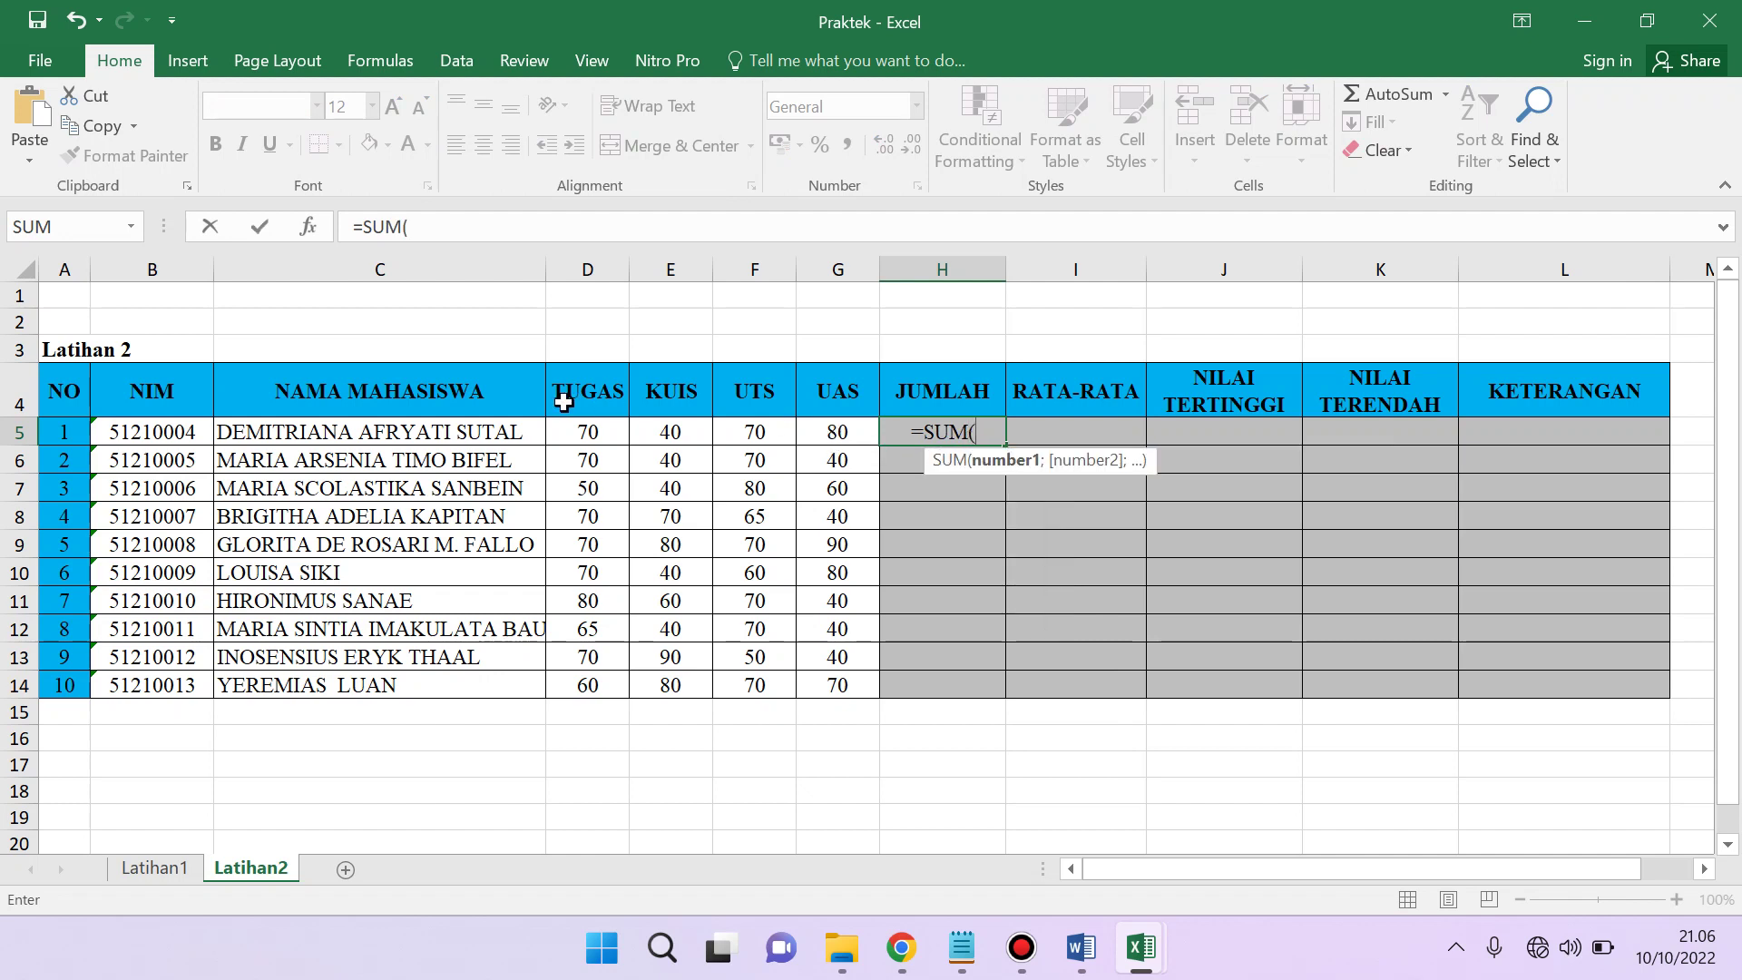
pyautogui.moveTo(590, 431); pyautogui.dragTo(841, 435)
pyautogui.press('Return')
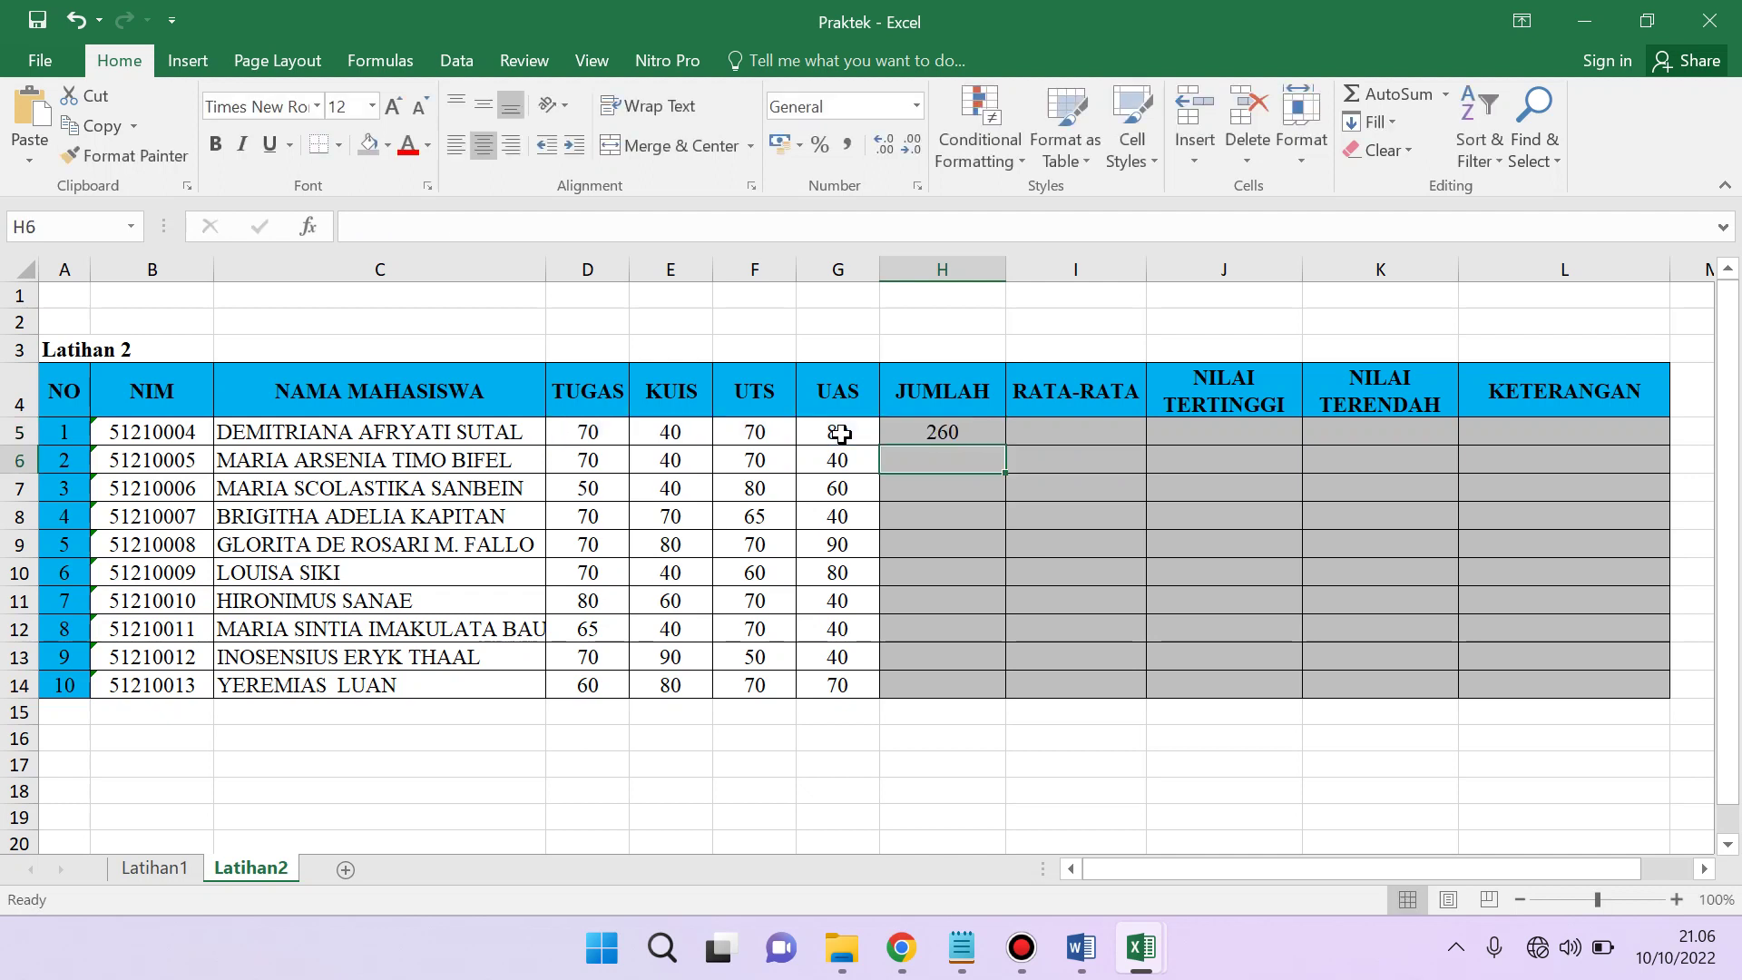
# - Fill the JUMLAH formula from H5 down to H14 and check the copied formula in H8
pyautogui.click(943, 433)
pyautogui.doubleClick(1010, 443)
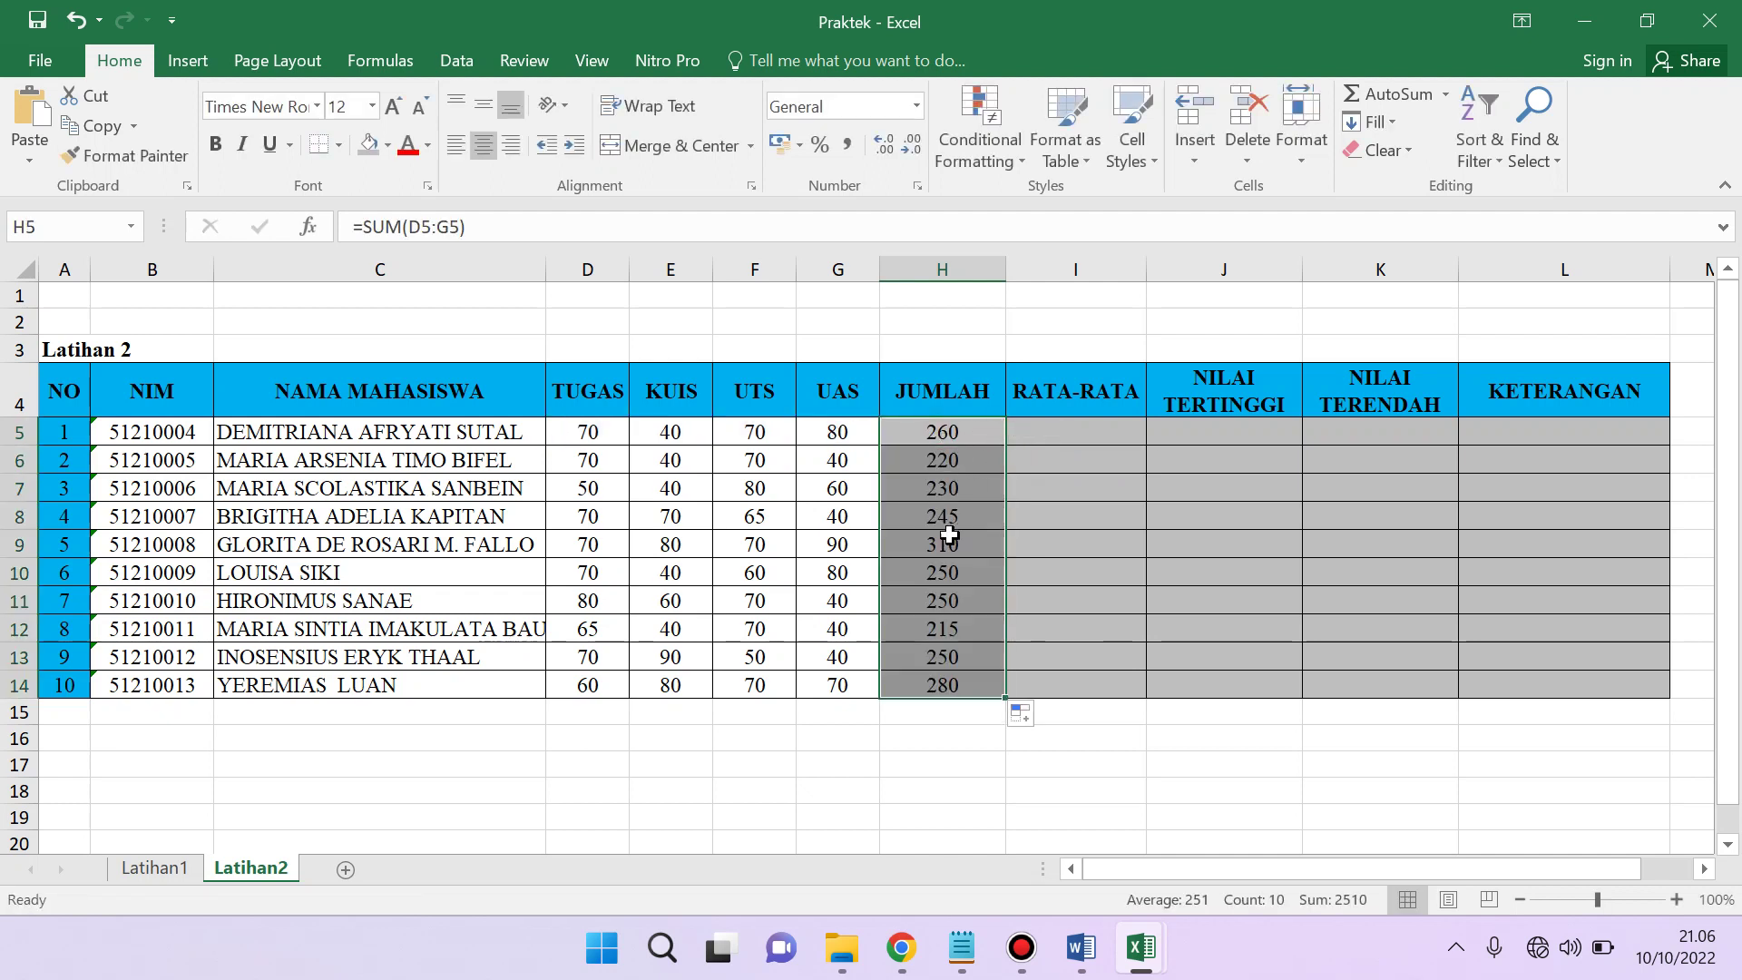
pyautogui.click(954, 545)
pyautogui.click(990, 524)
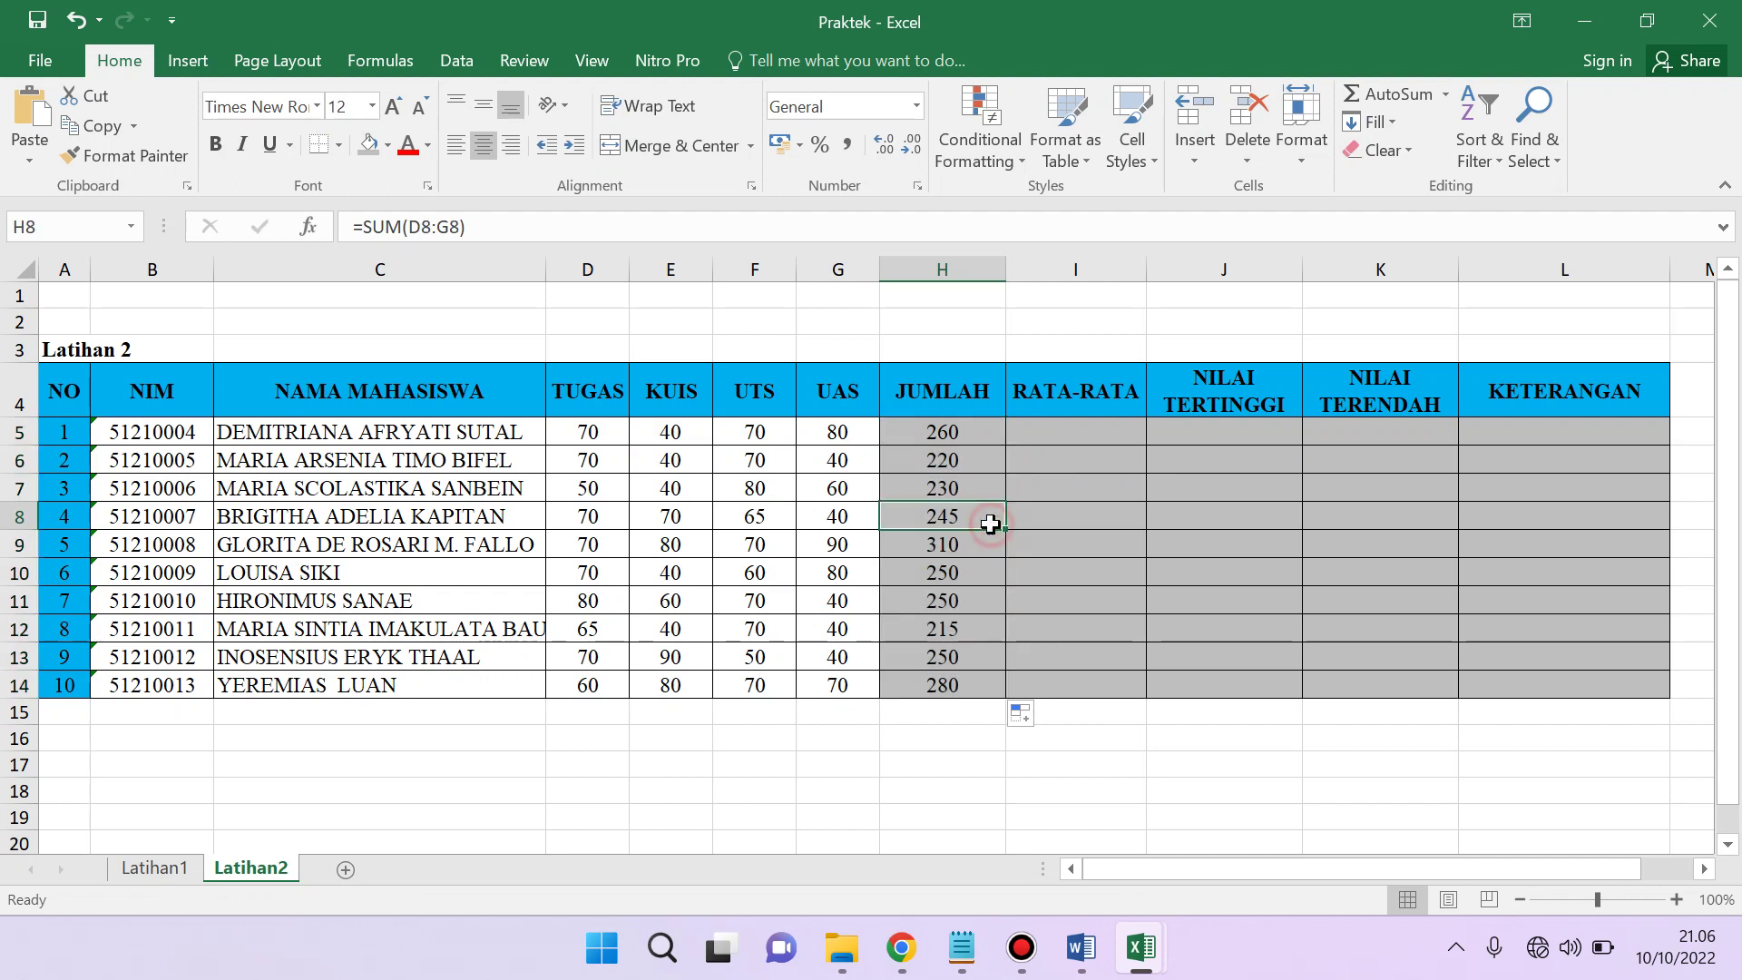
# - Enter =AVERAGE(D5:G5) in I5 as the RATA-RATA and fill the formula down to I14
pyautogui.click(1087, 439)
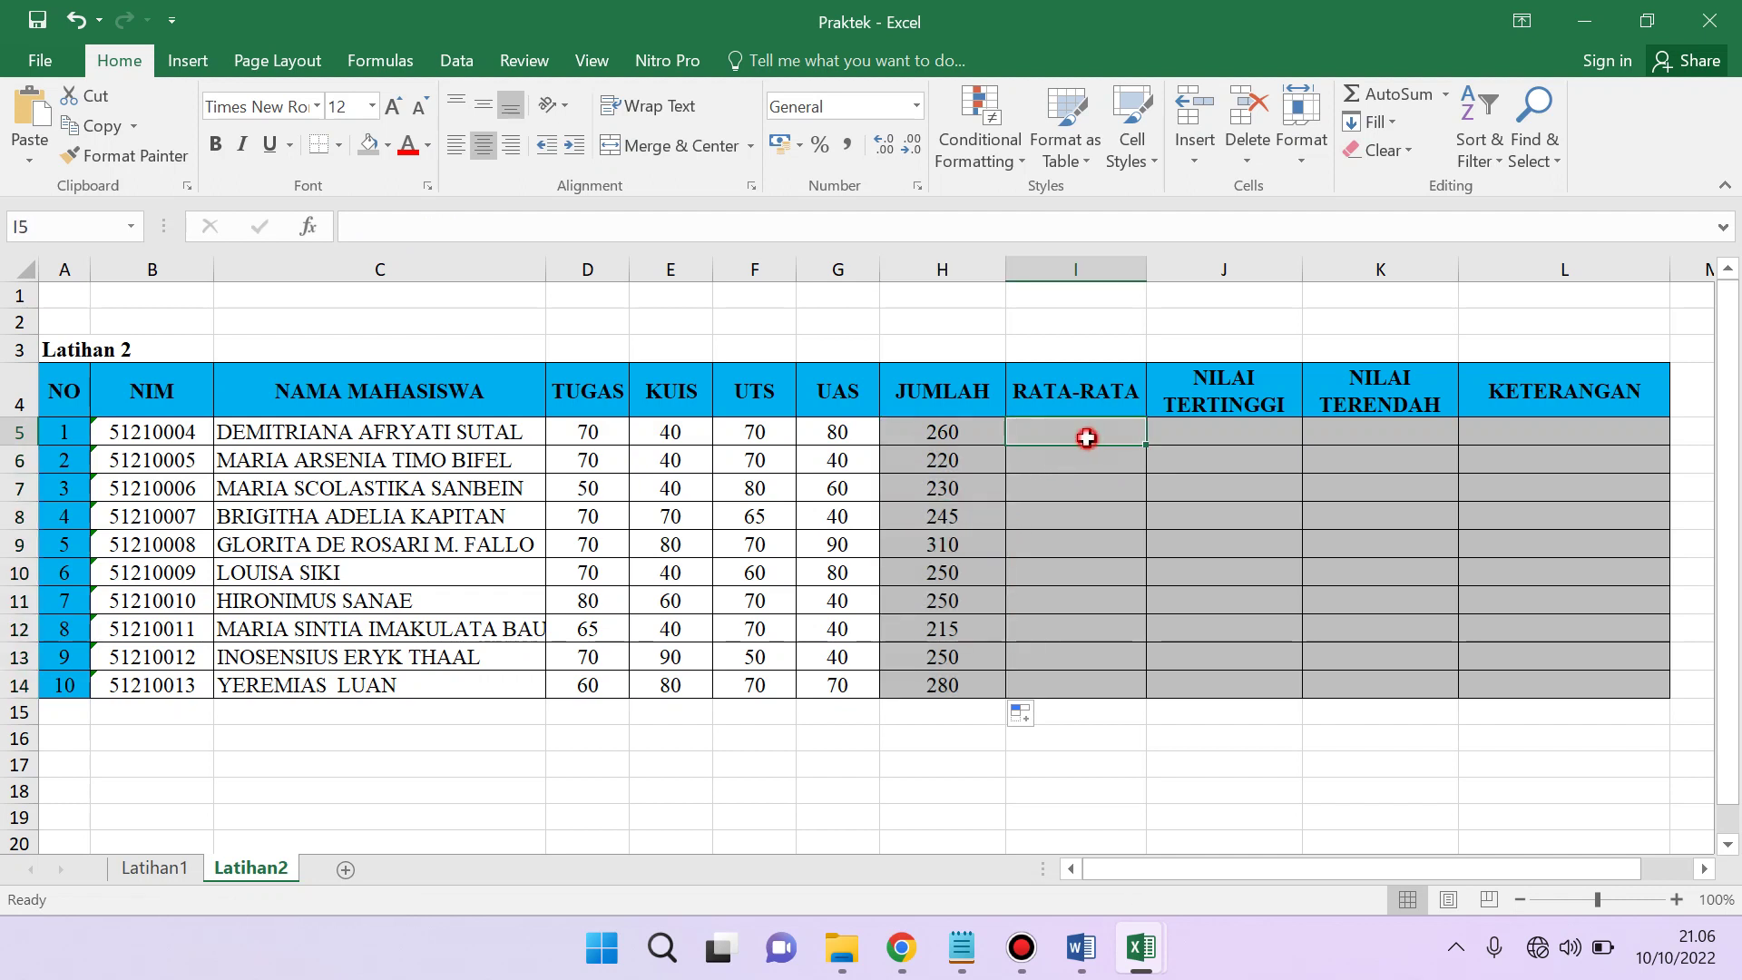
pyautogui.write('=A')
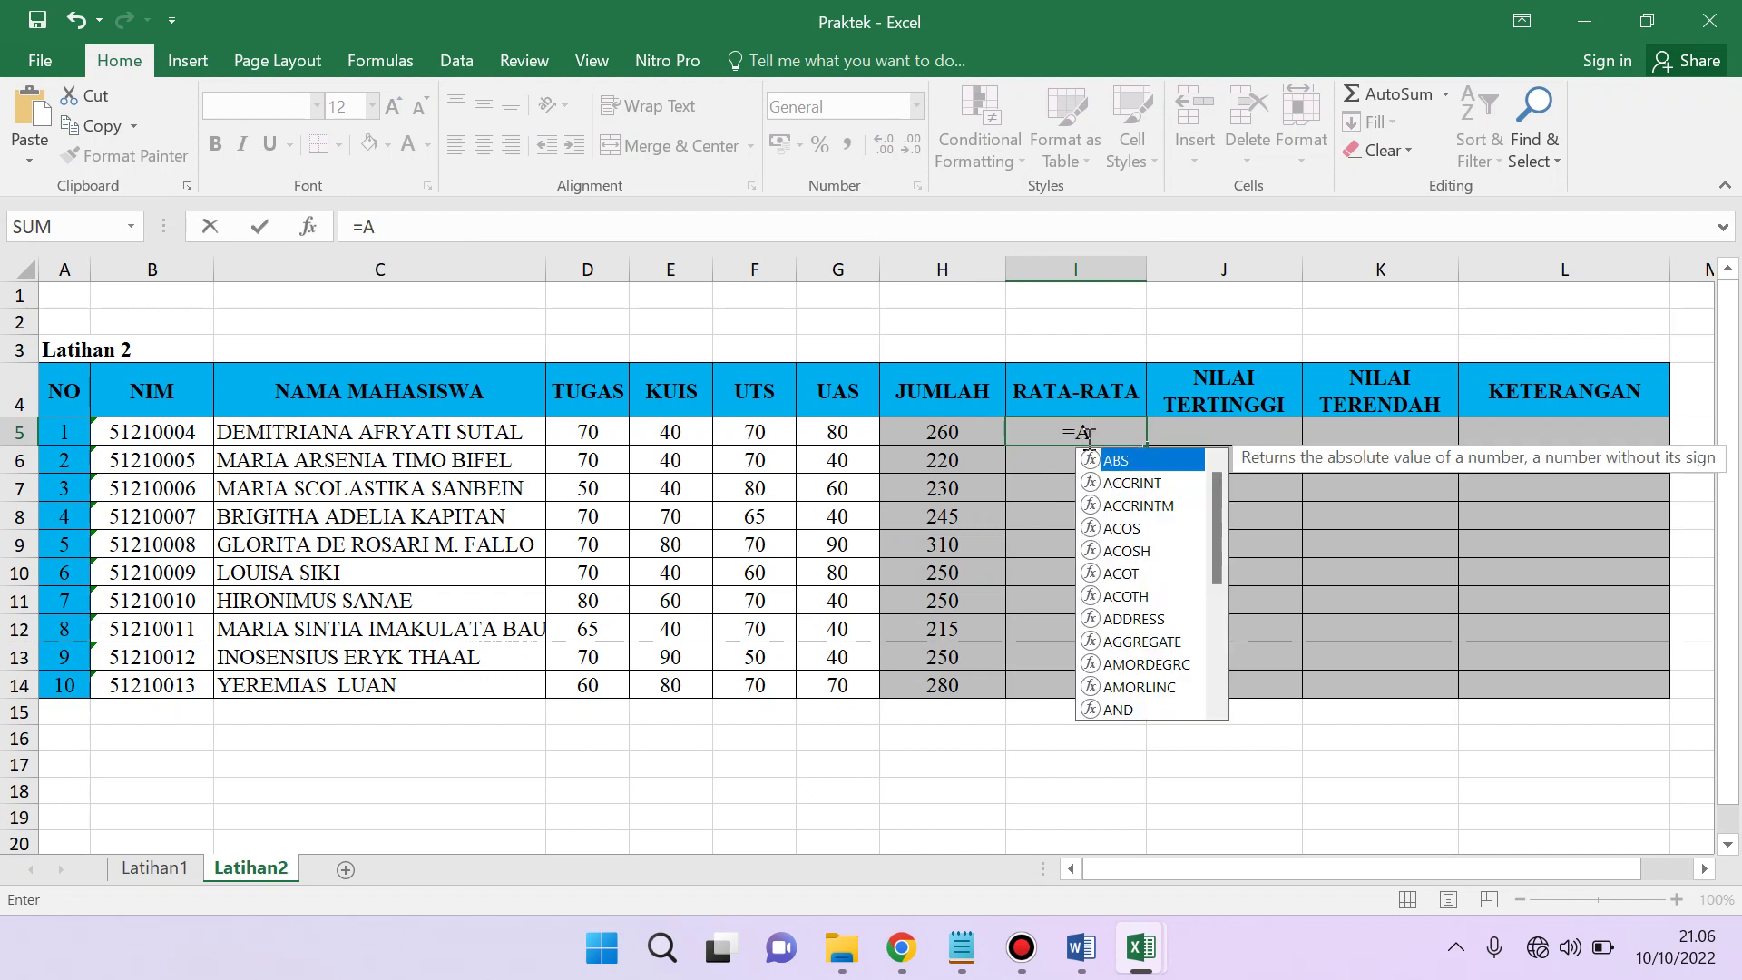
pyautogui.write('VERAGE(')
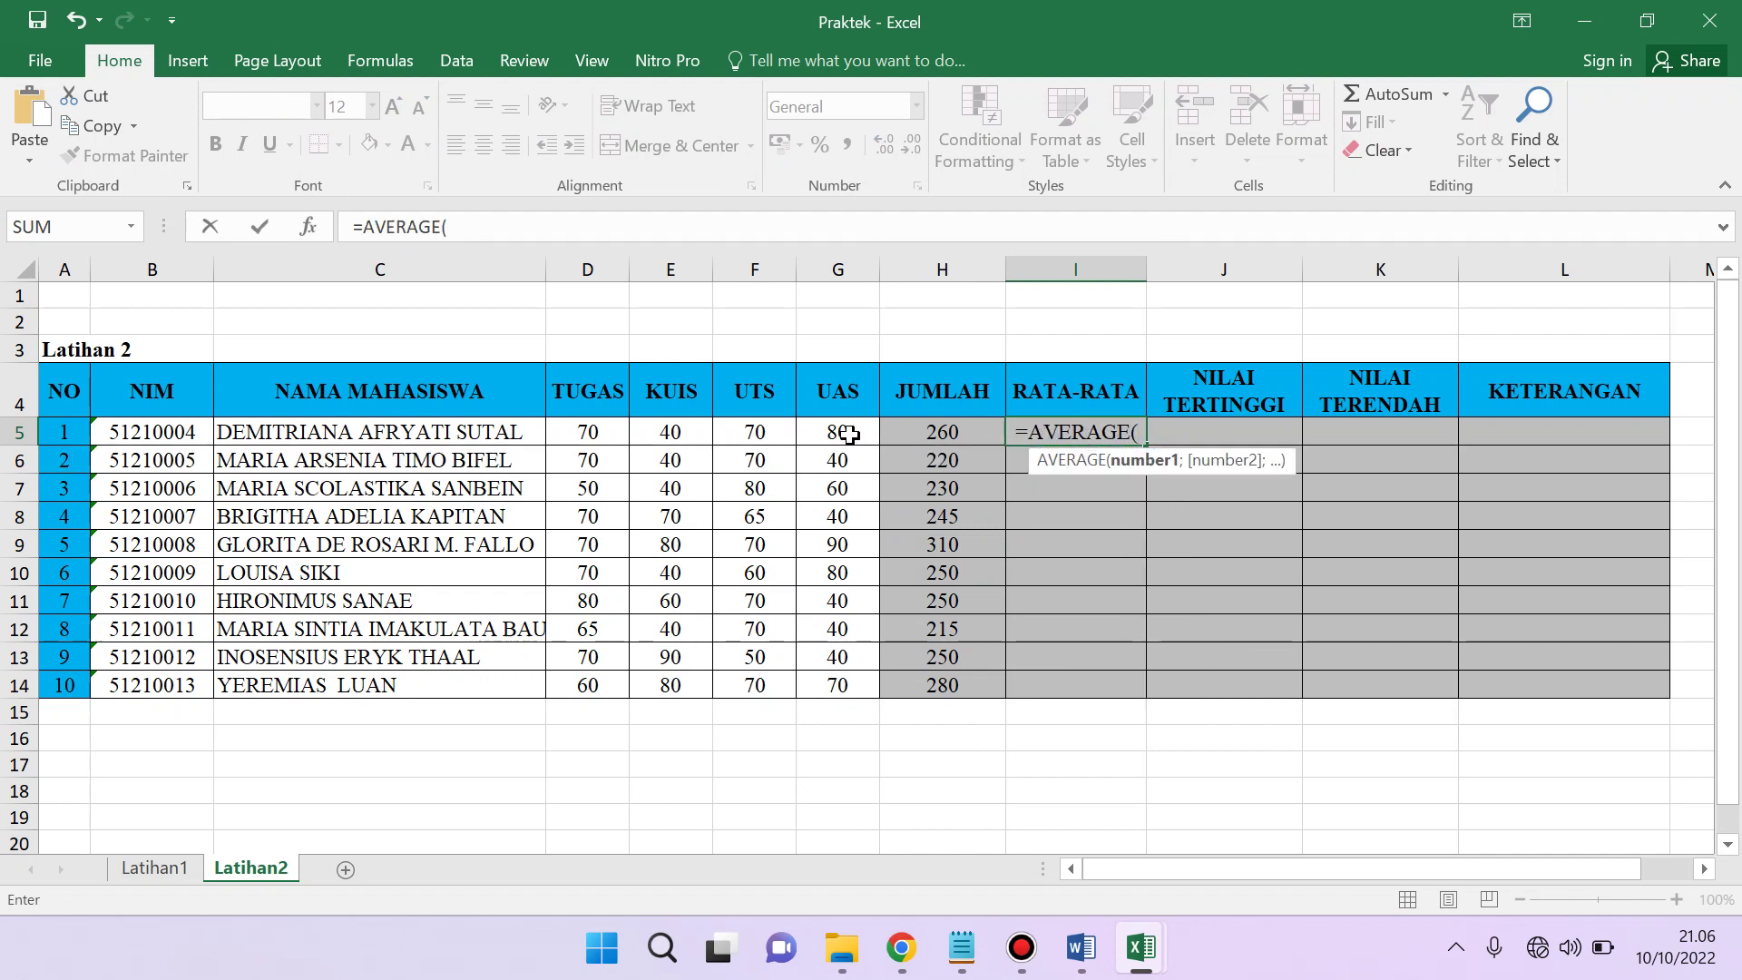
pyautogui.moveTo(837, 432); pyautogui.dragTo(580, 429)
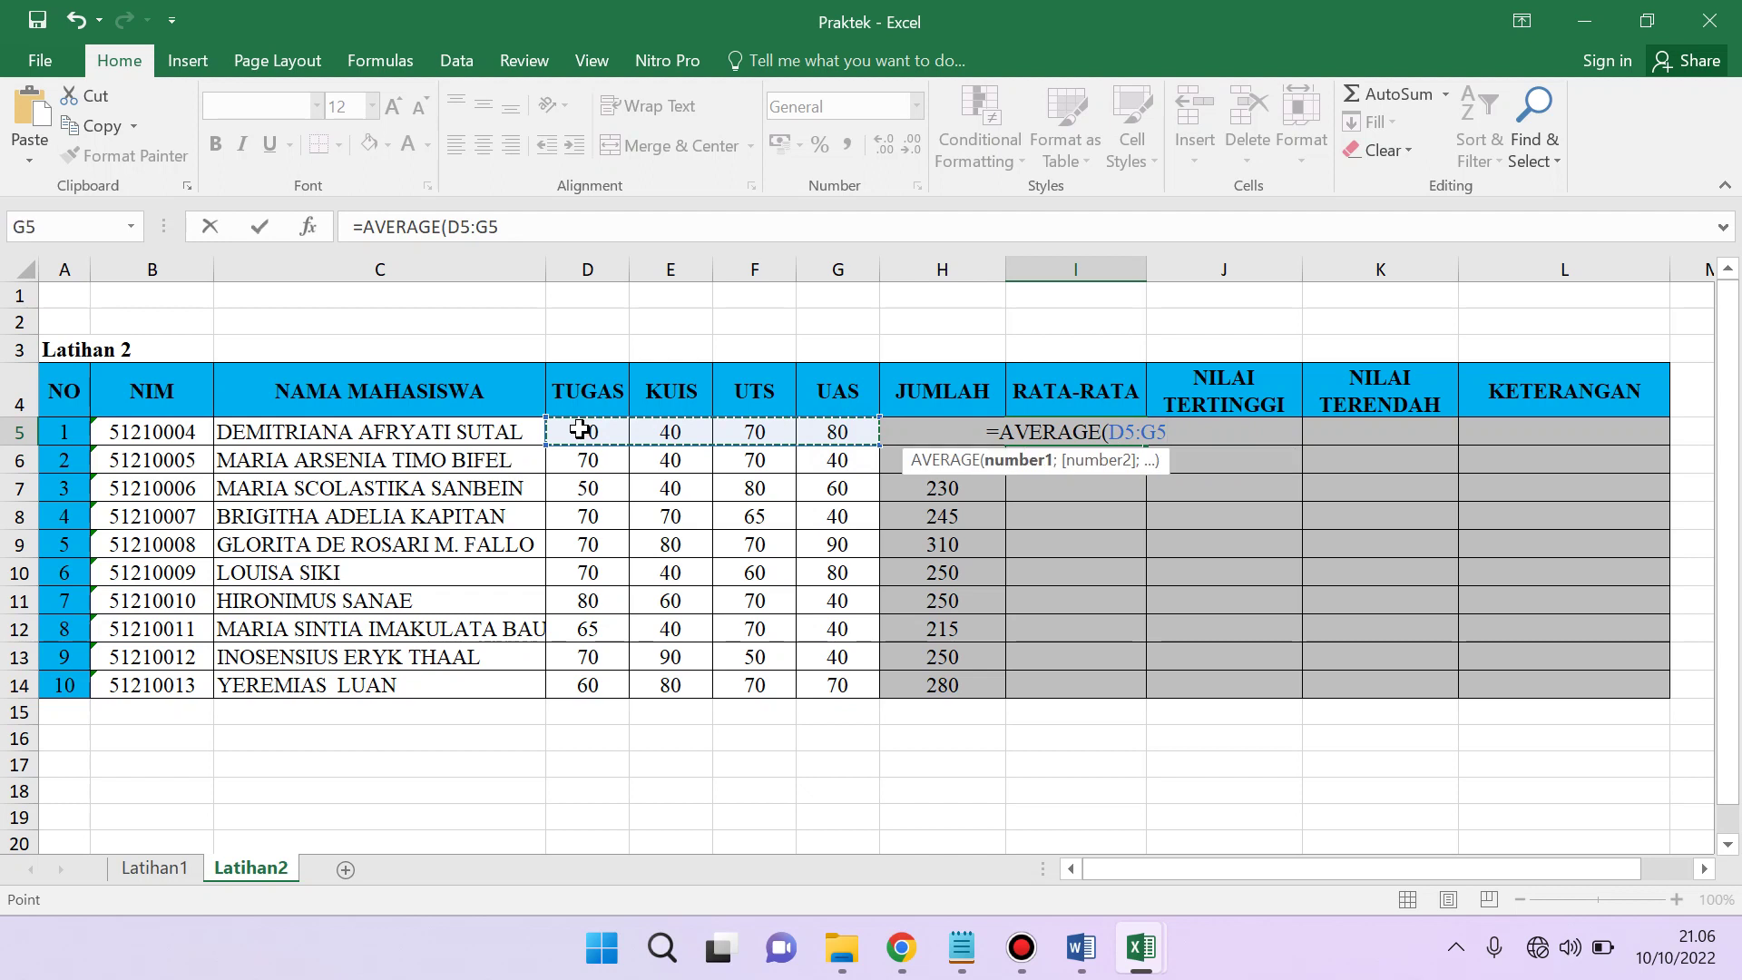
pyautogui.press('Return')
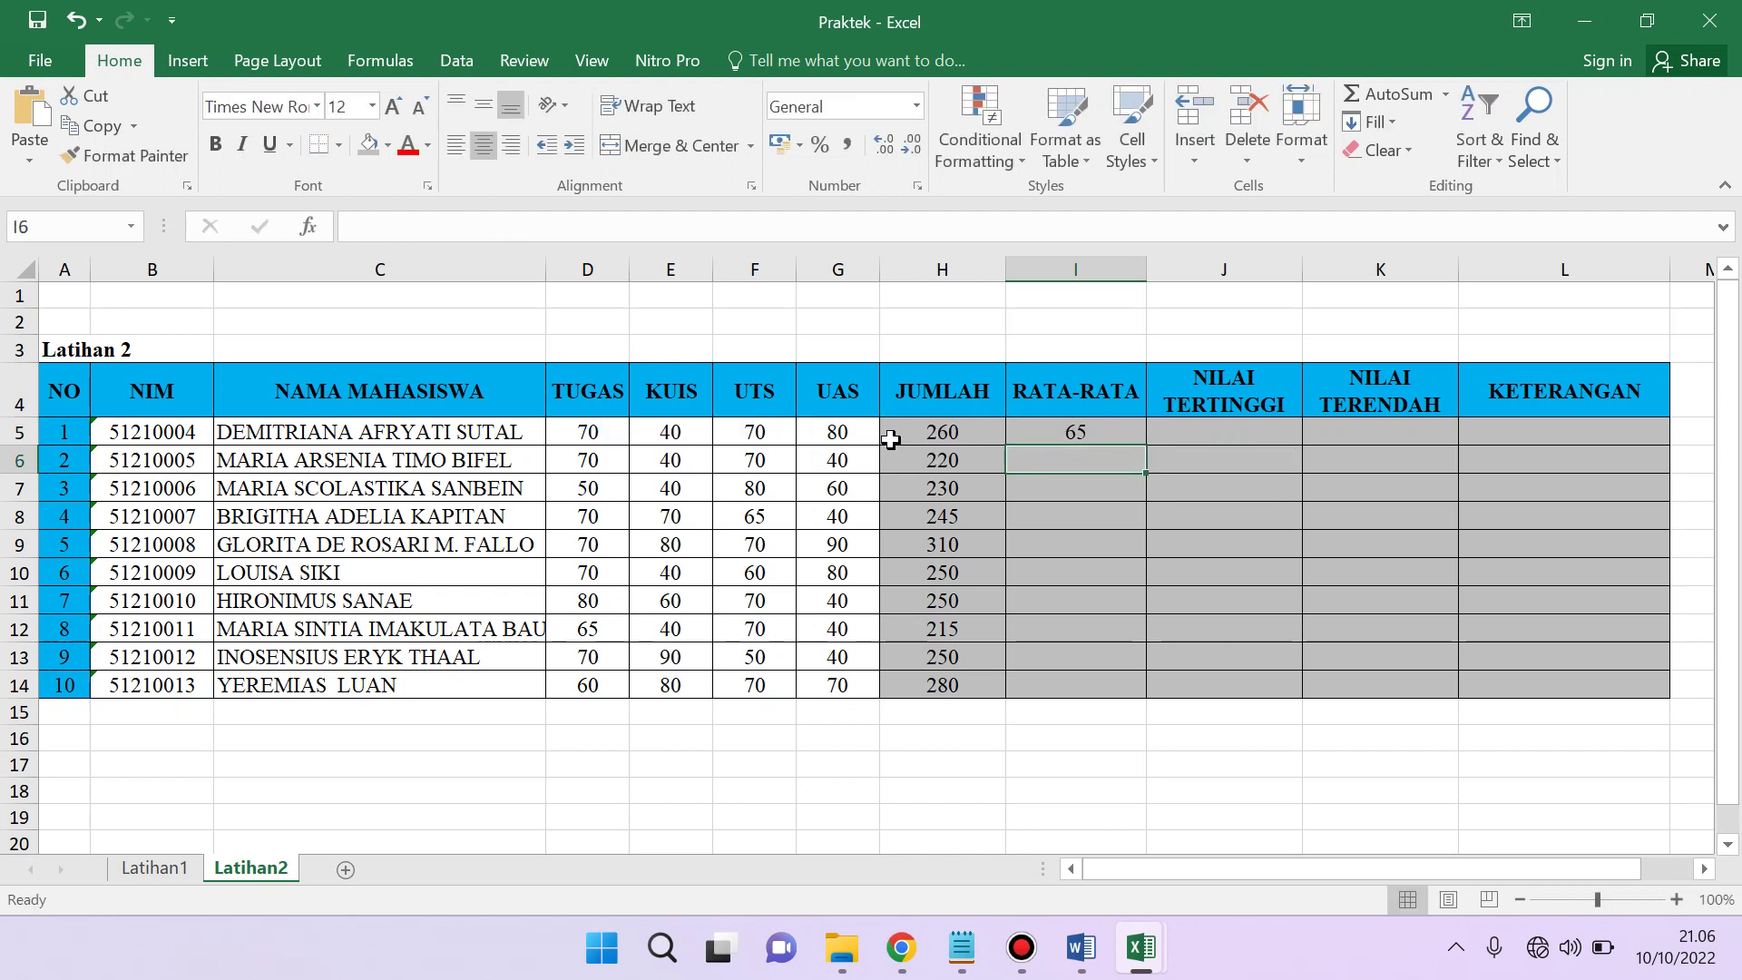
pyautogui.click(1077, 436)
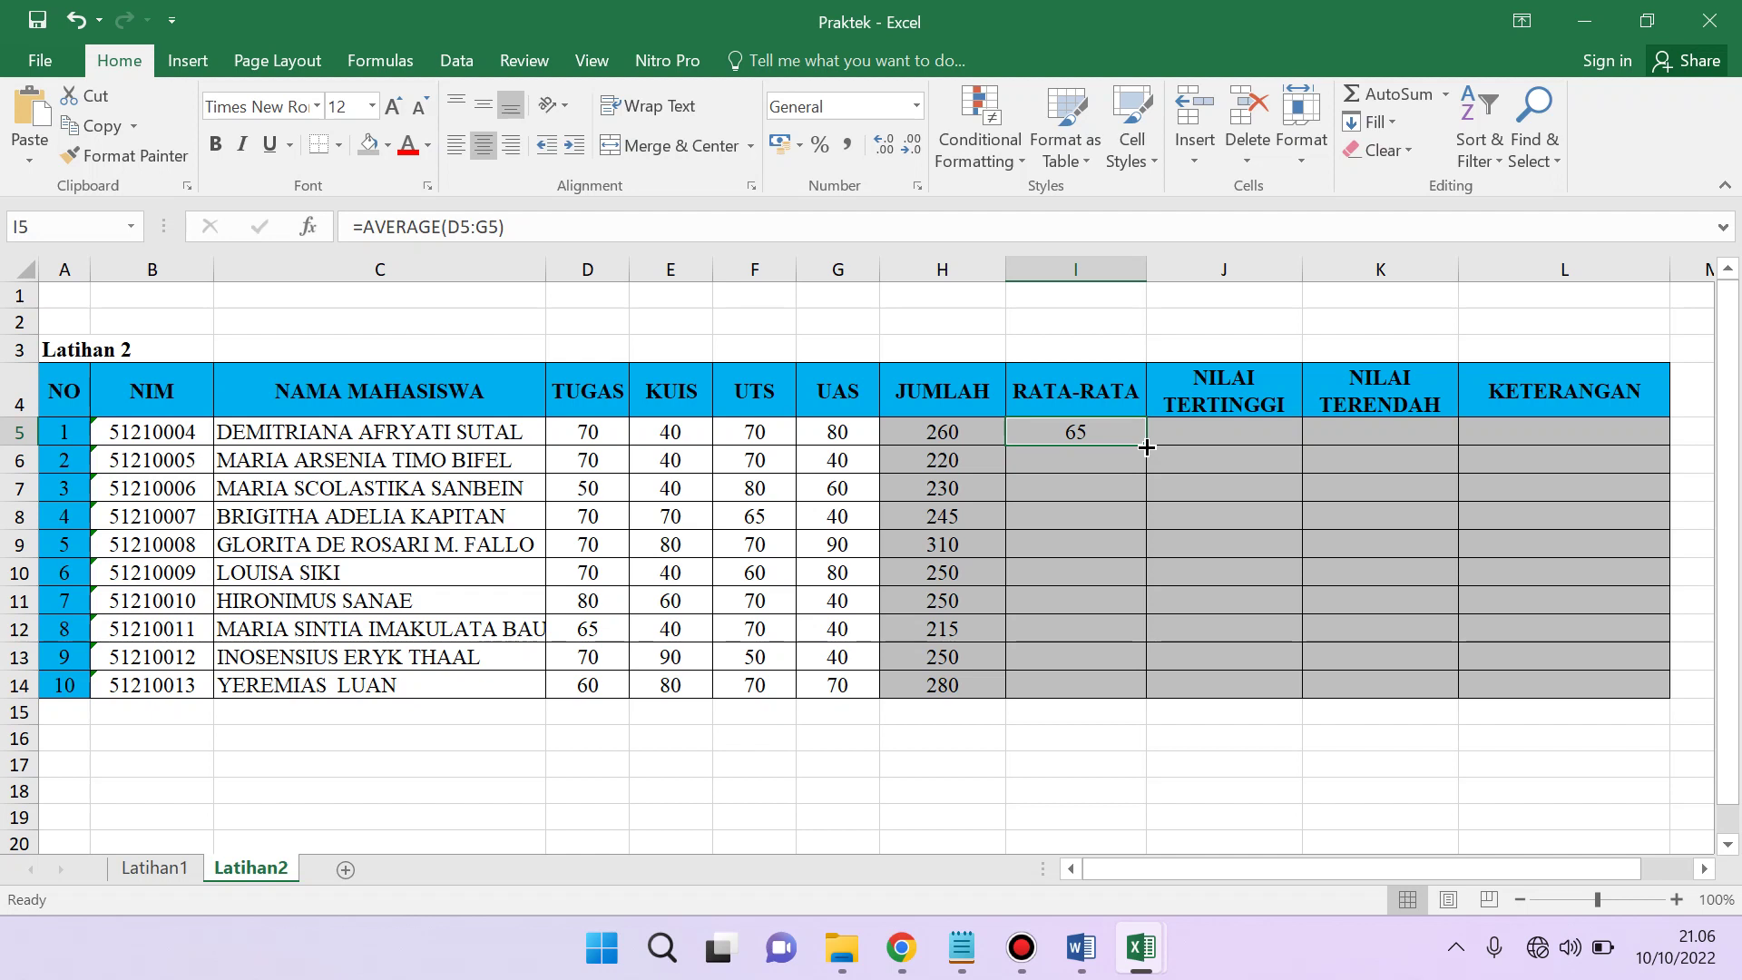
pyautogui.doubleClick(1146, 447)
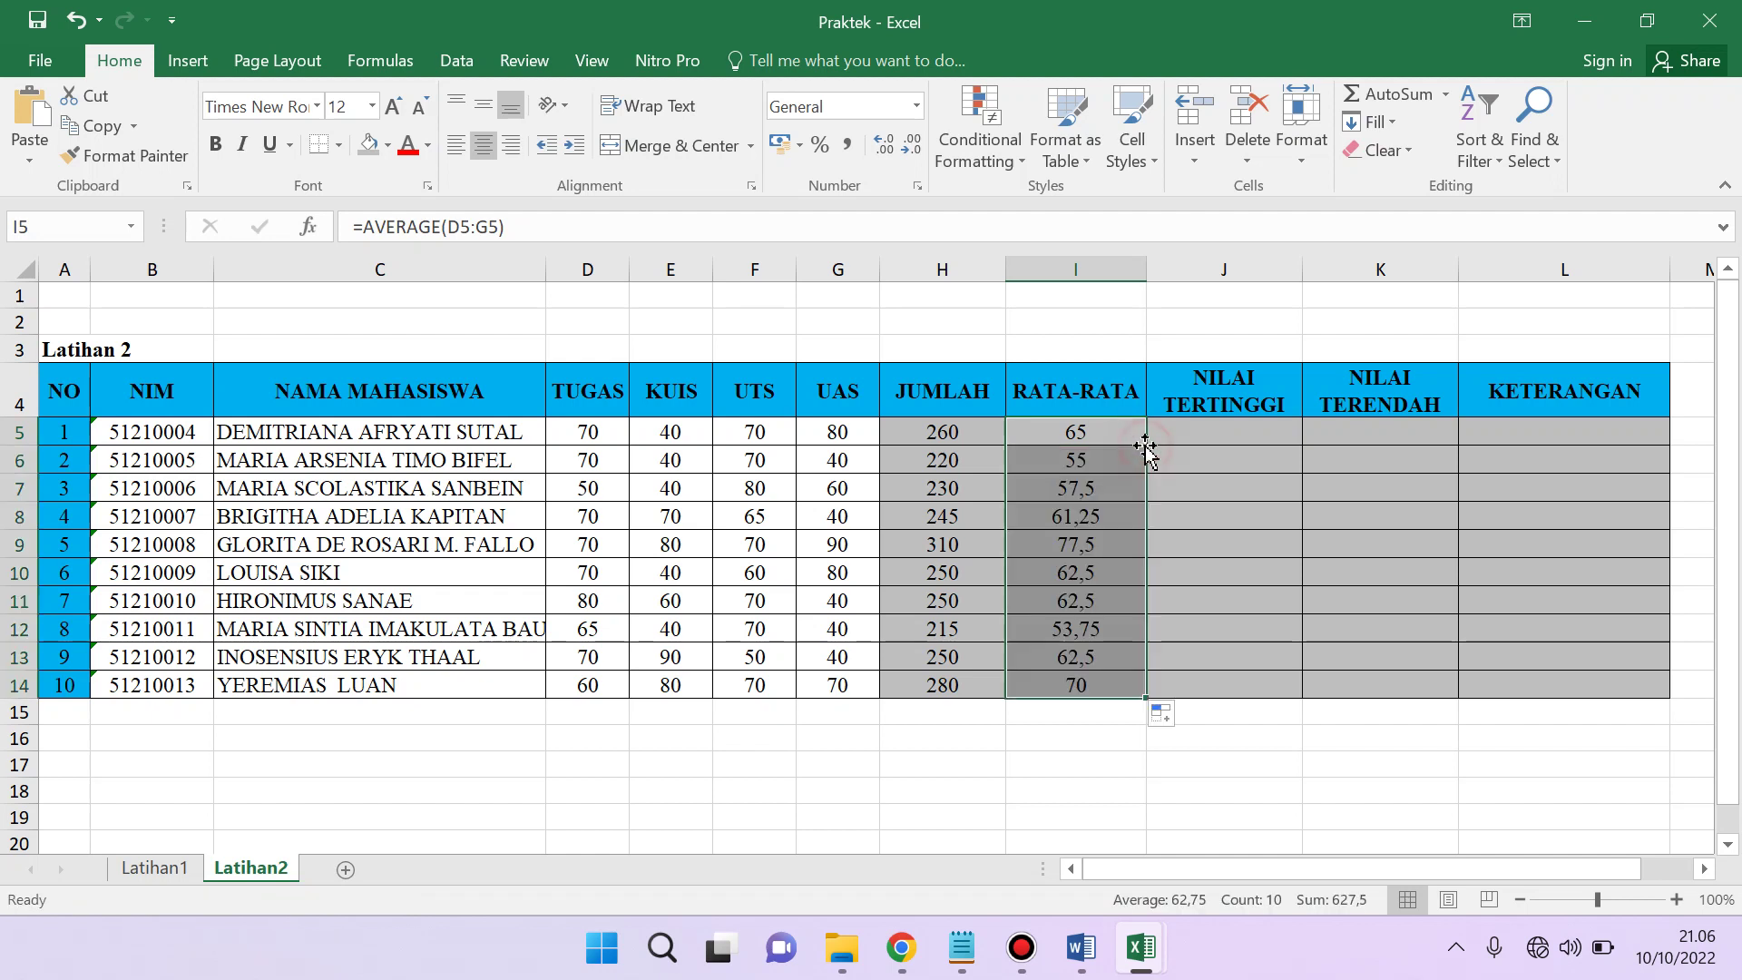
# - Enter =MAX(D5:G5) in J5 as the NILAI TERTINGGI and fill the formula down to J14
pyautogui.click(1225, 433)
pyautogui.write('=')
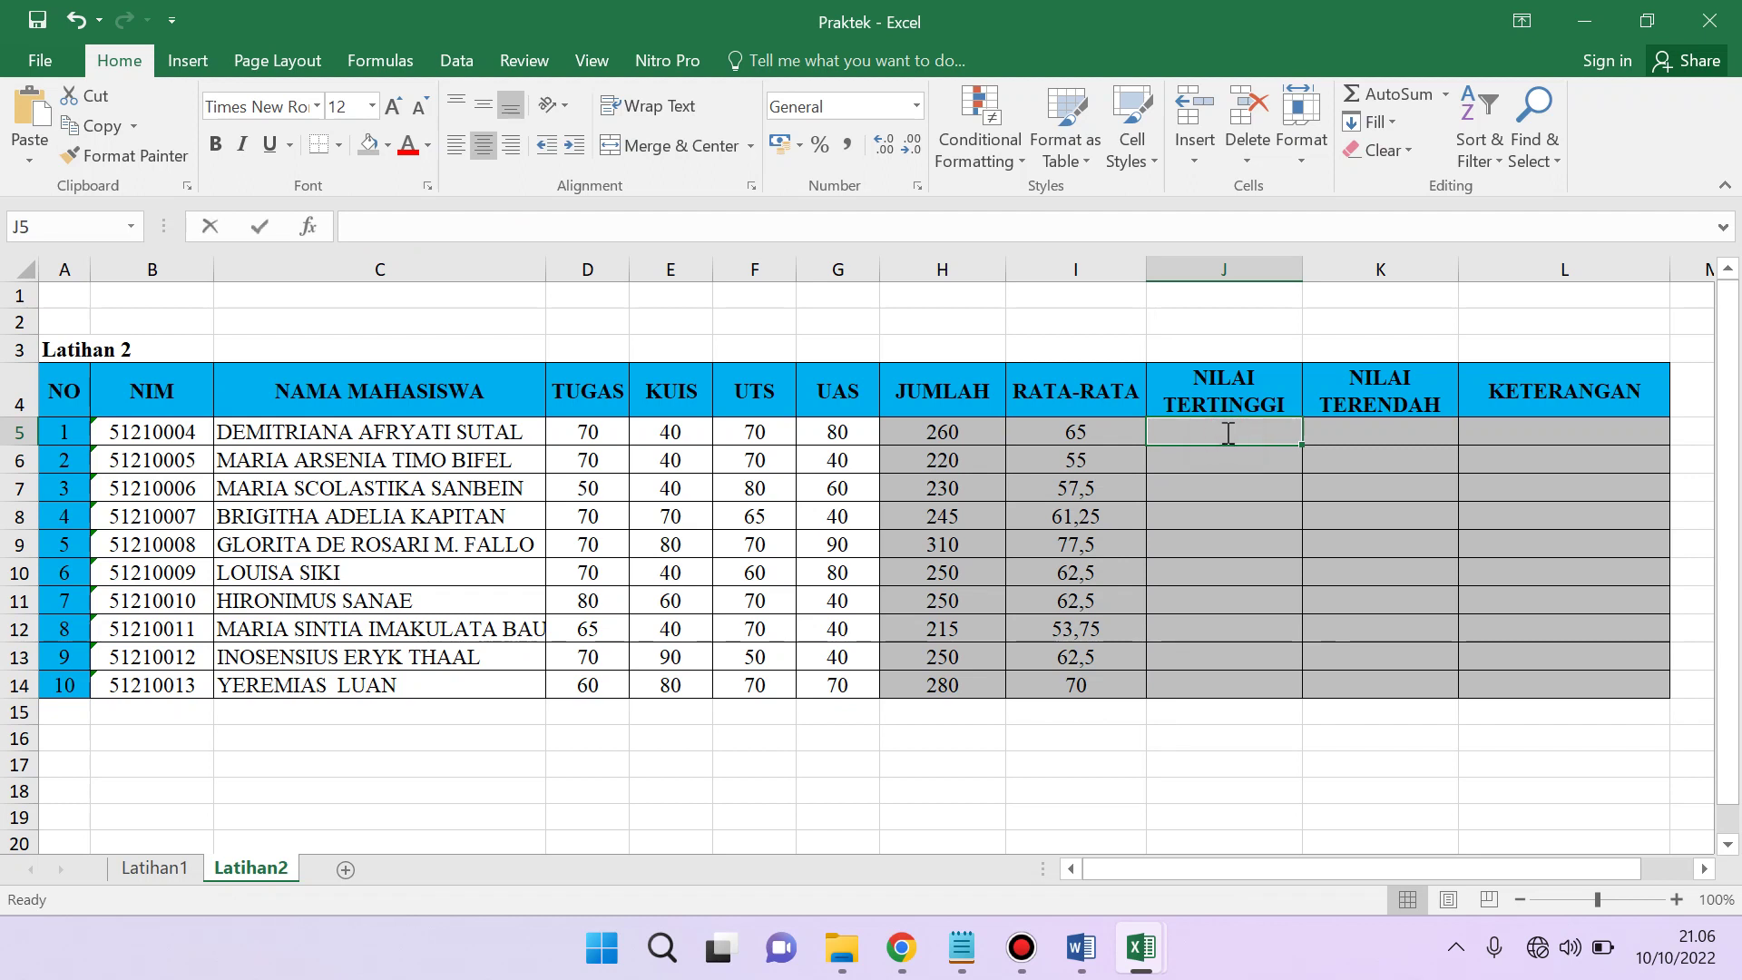
pyautogui.write('MAX')
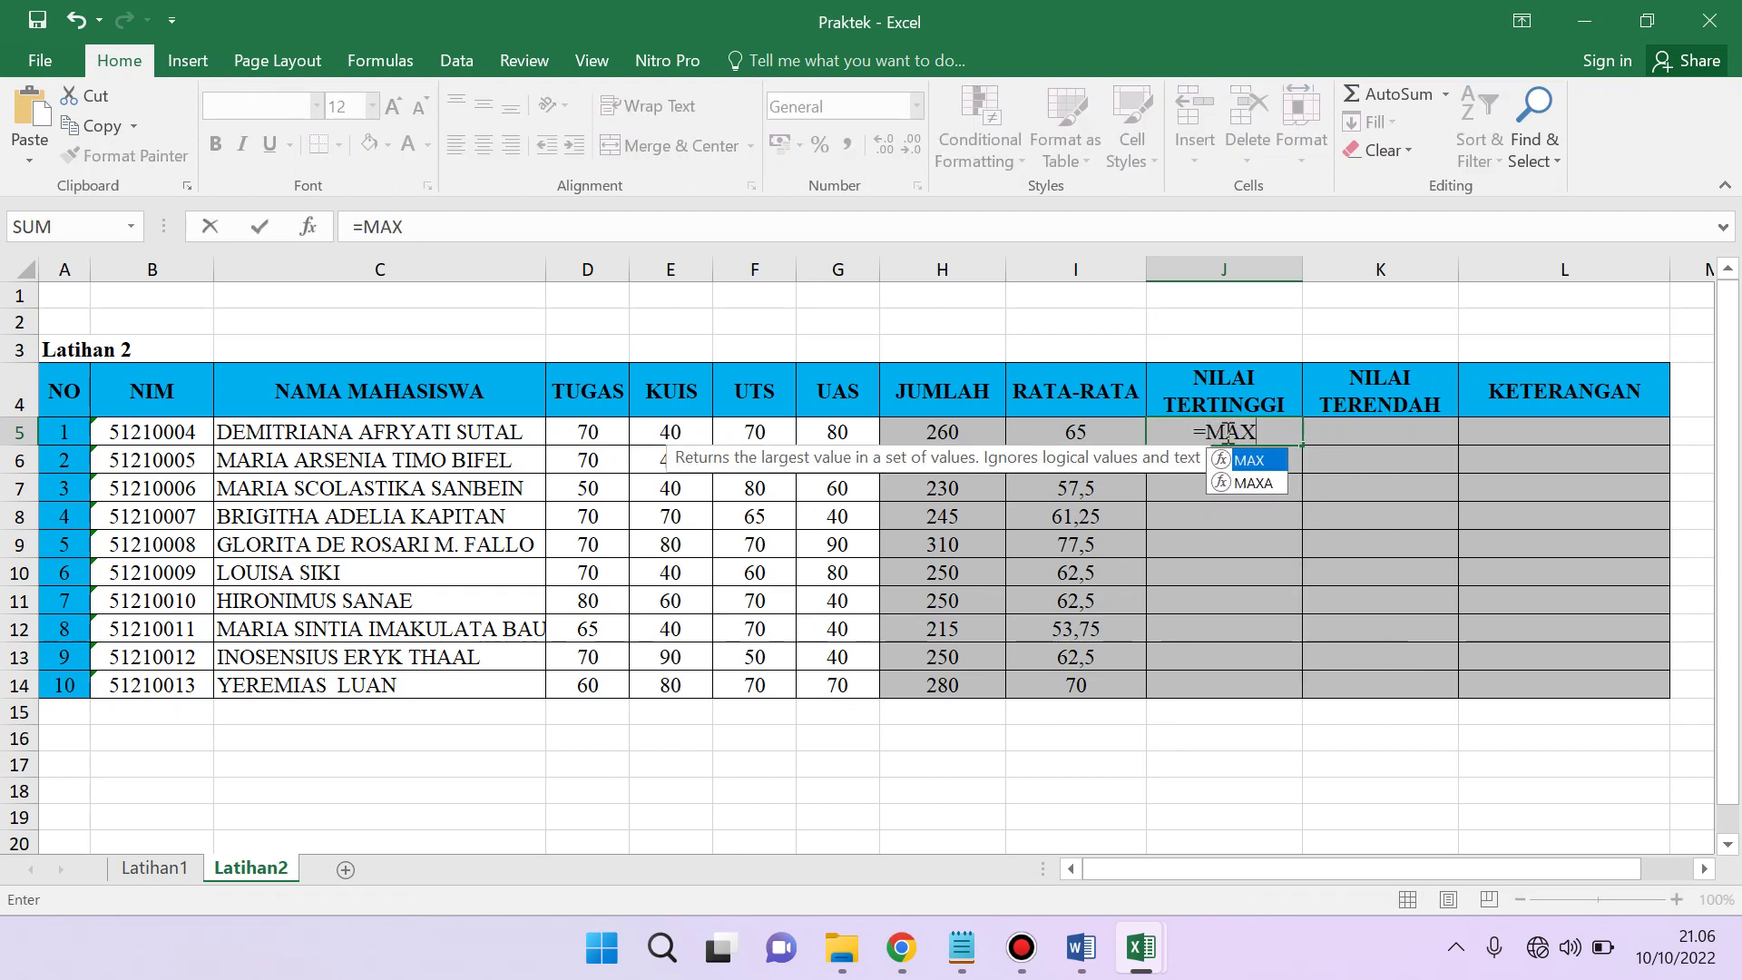
pyautogui.write('(')
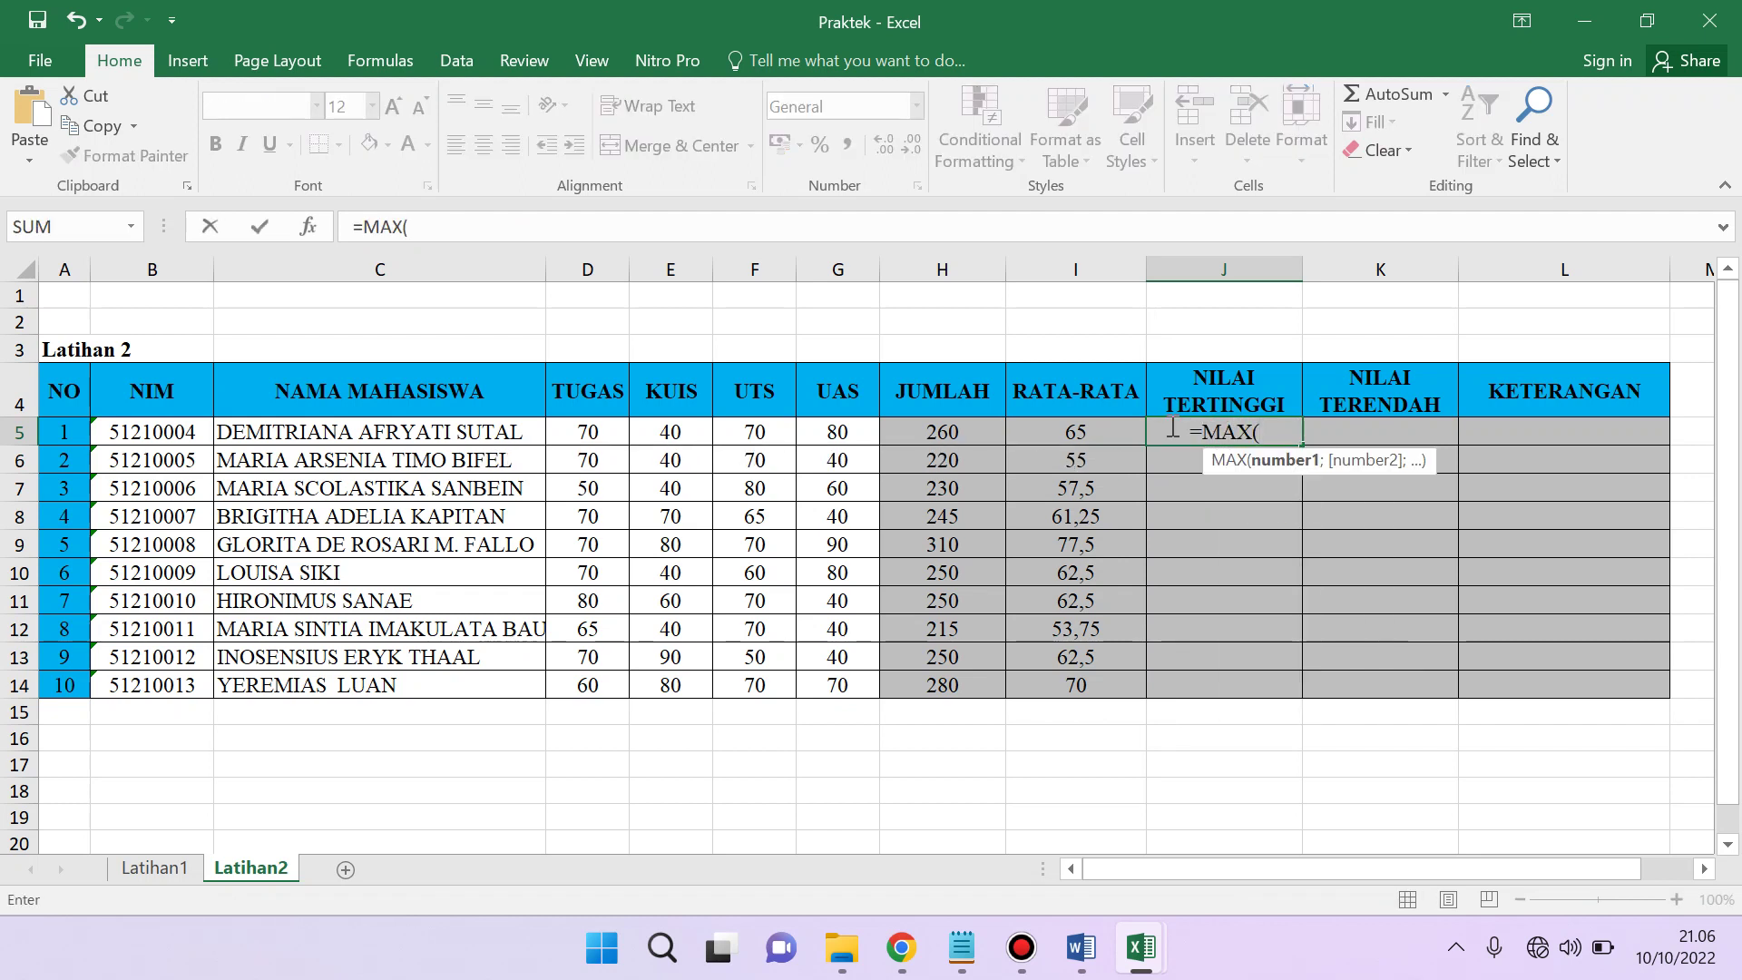
pyautogui.moveTo(847, 434); pyautogui.dragTo(606, 433)
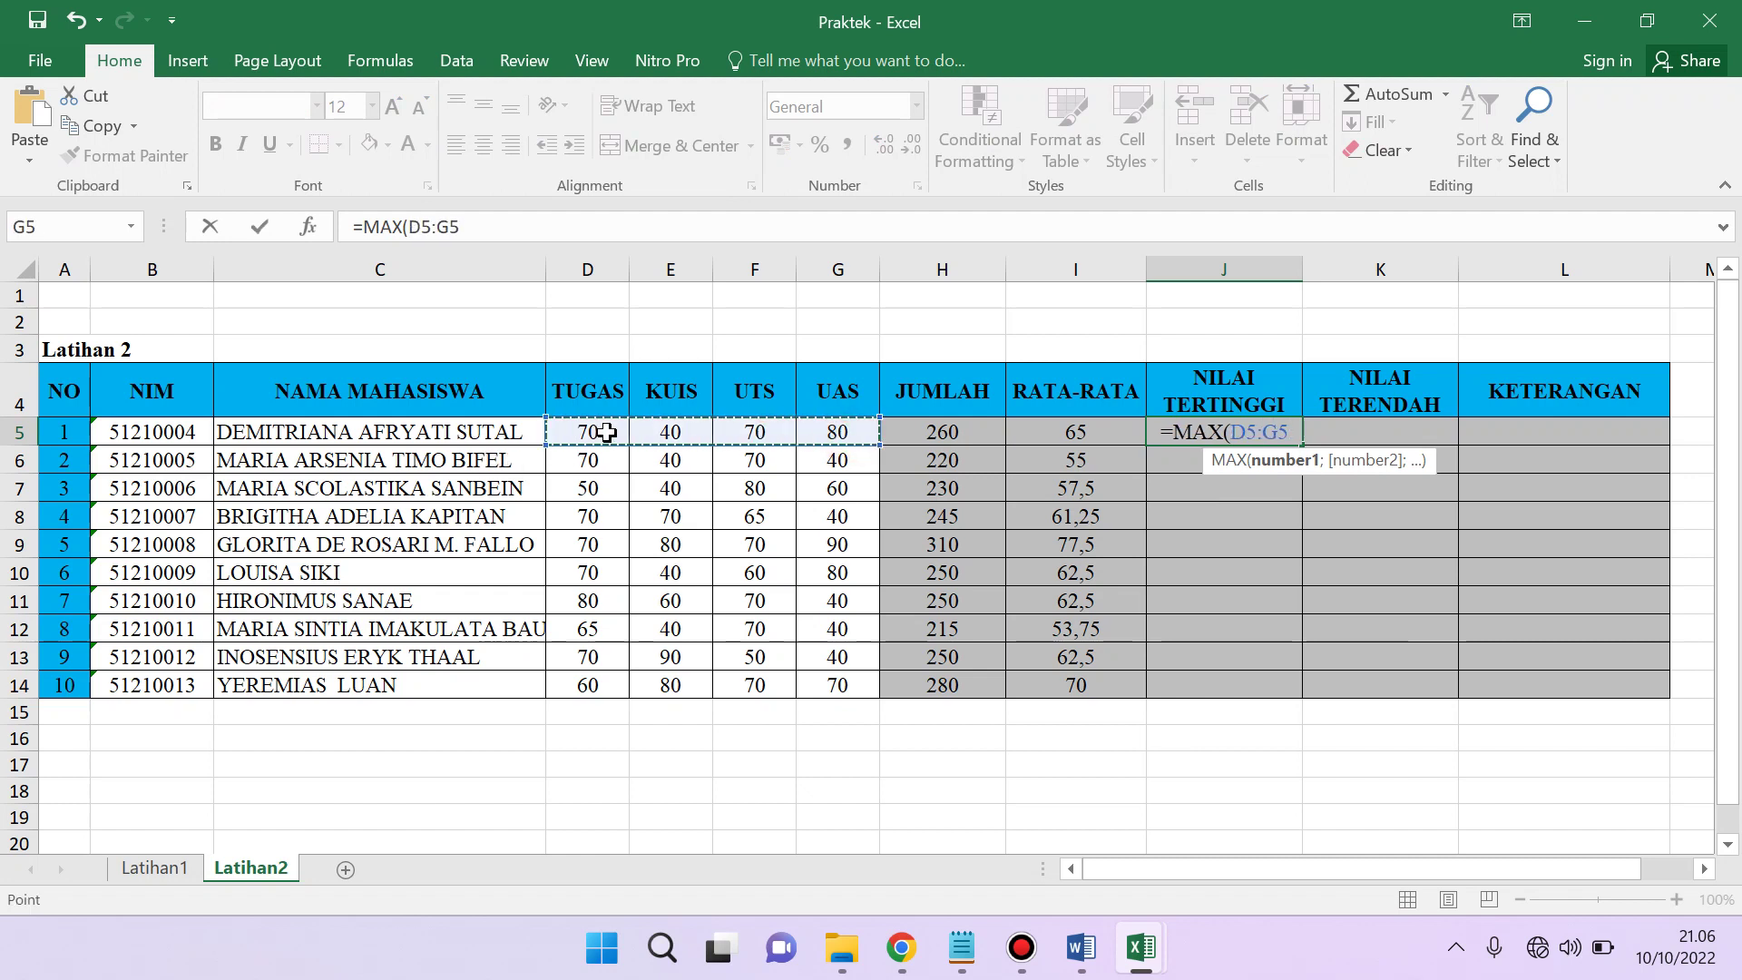
pyautogui.press('Return')
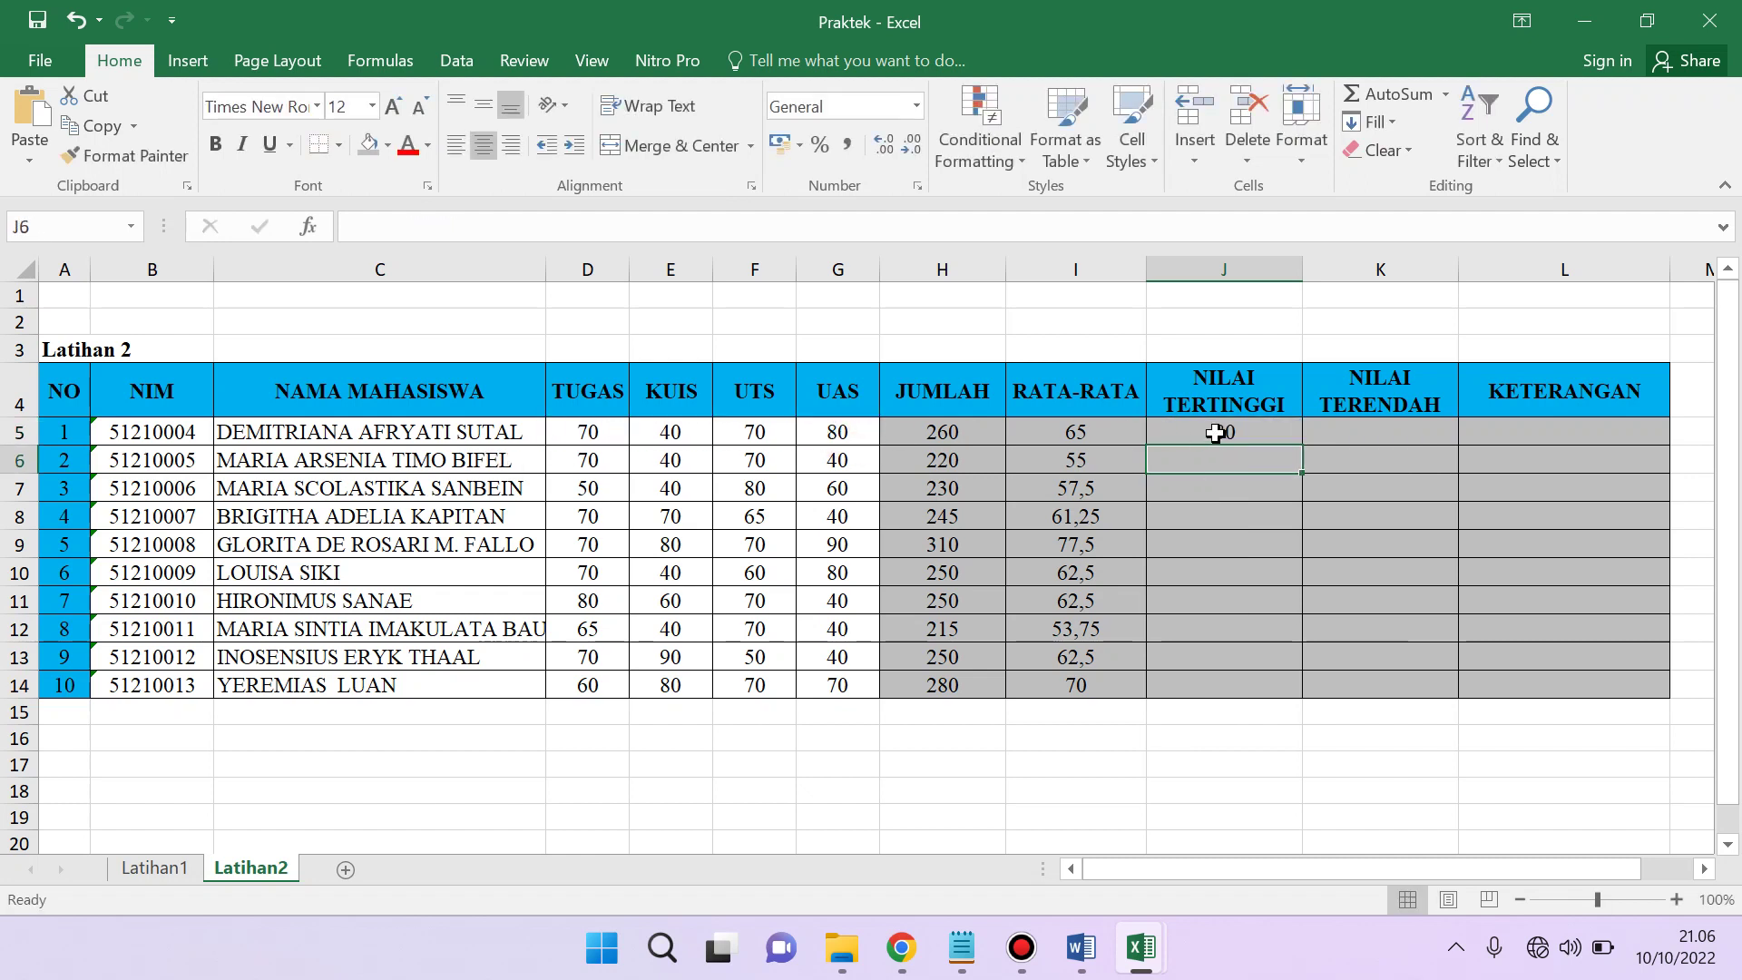
pyautogui.click(1221, 432)
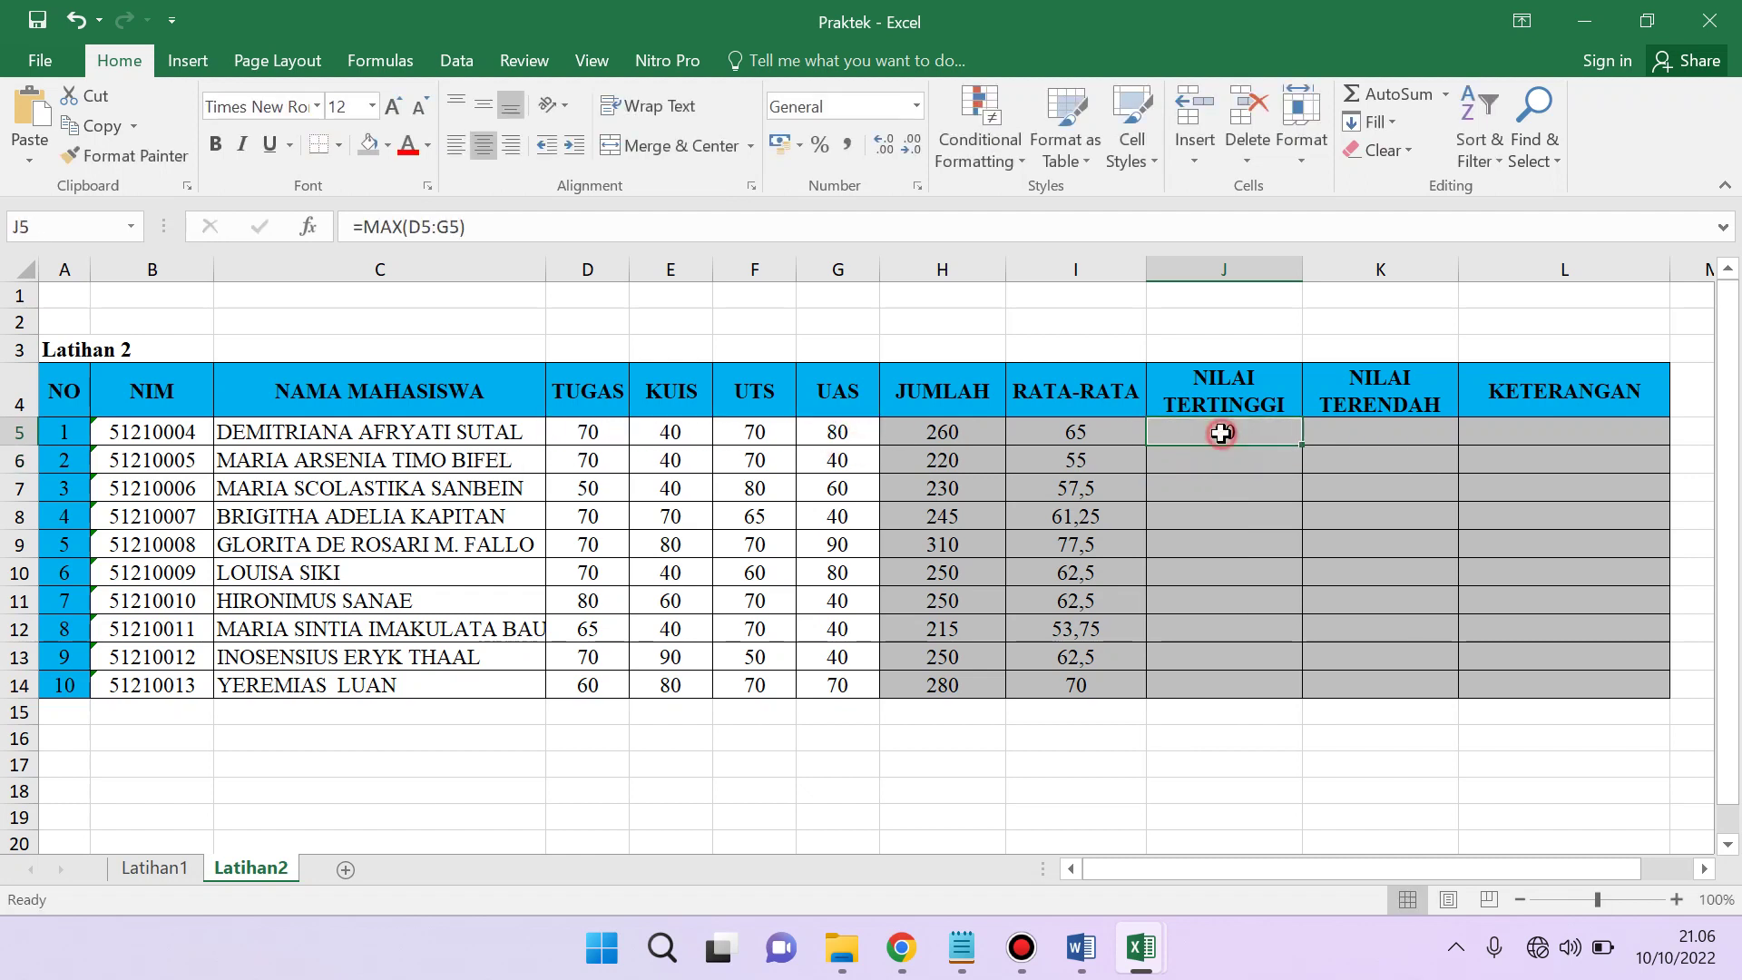
pyautogui.moveTo(1302, 442); pyautogui.dragTo(1303, 442)
pyautogui.doubleClick(1302, 442)
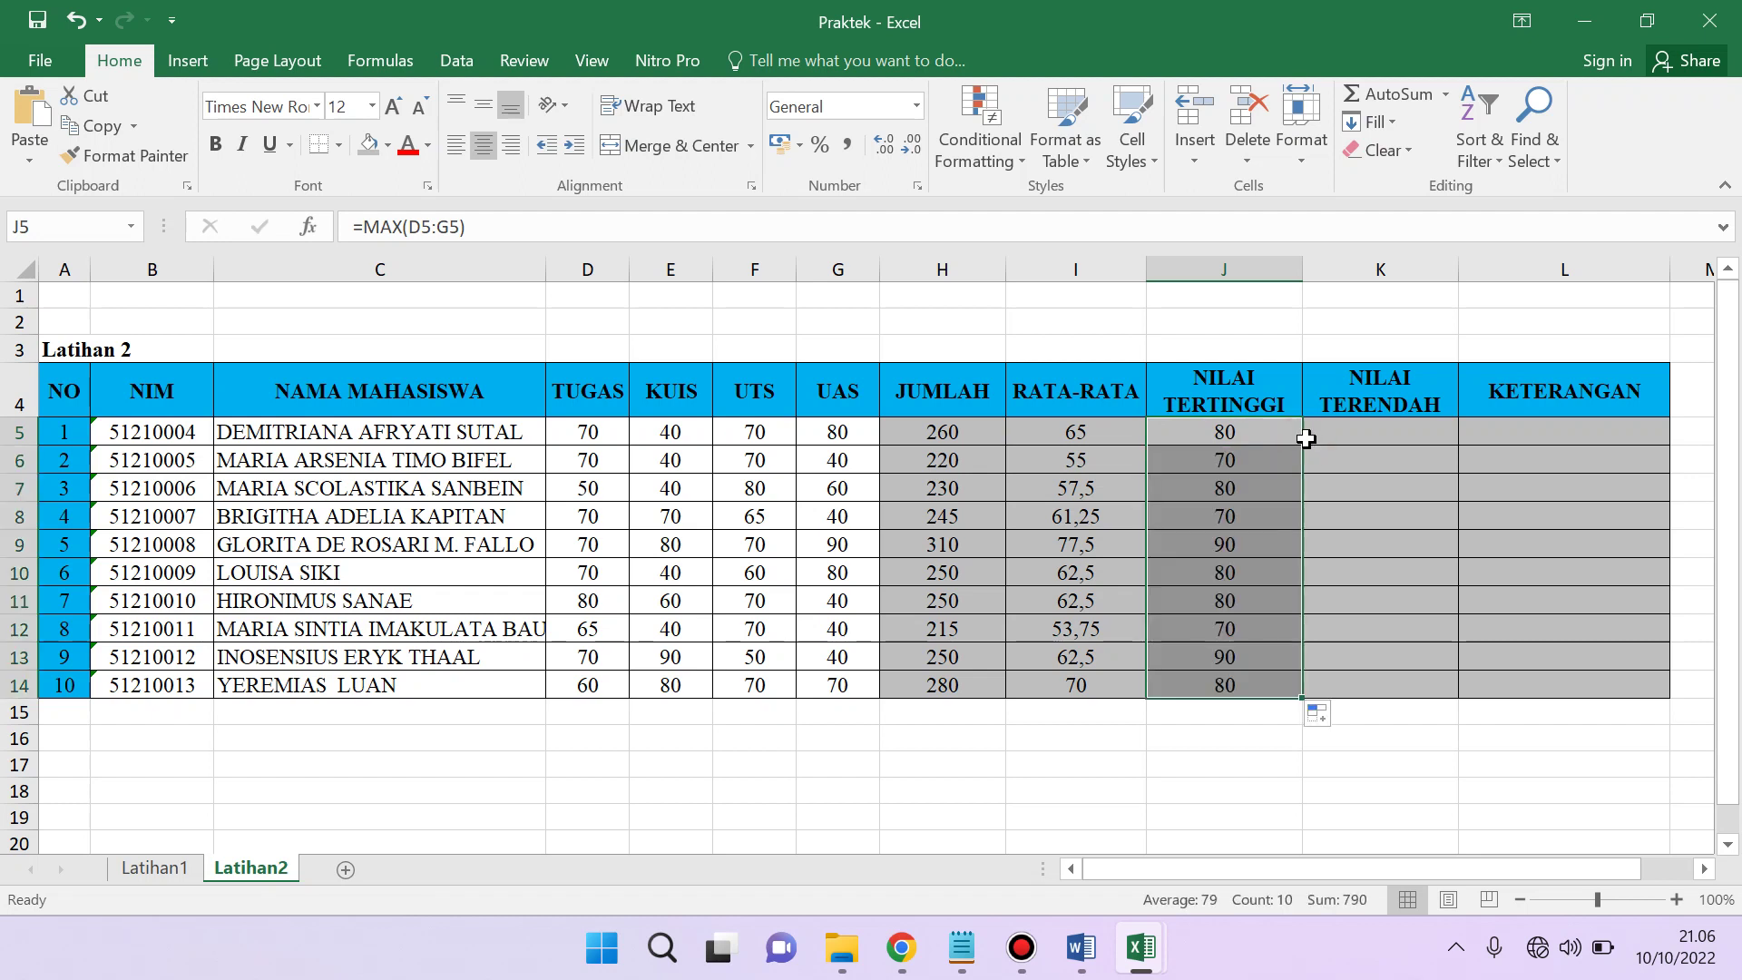
# - Enter =MIN(D5:G5) in K5 as the NILAI TERENDAH and fill the formula down to K14
pyautogui.click(1373, 442)
pyautogui.write('=MIN(')
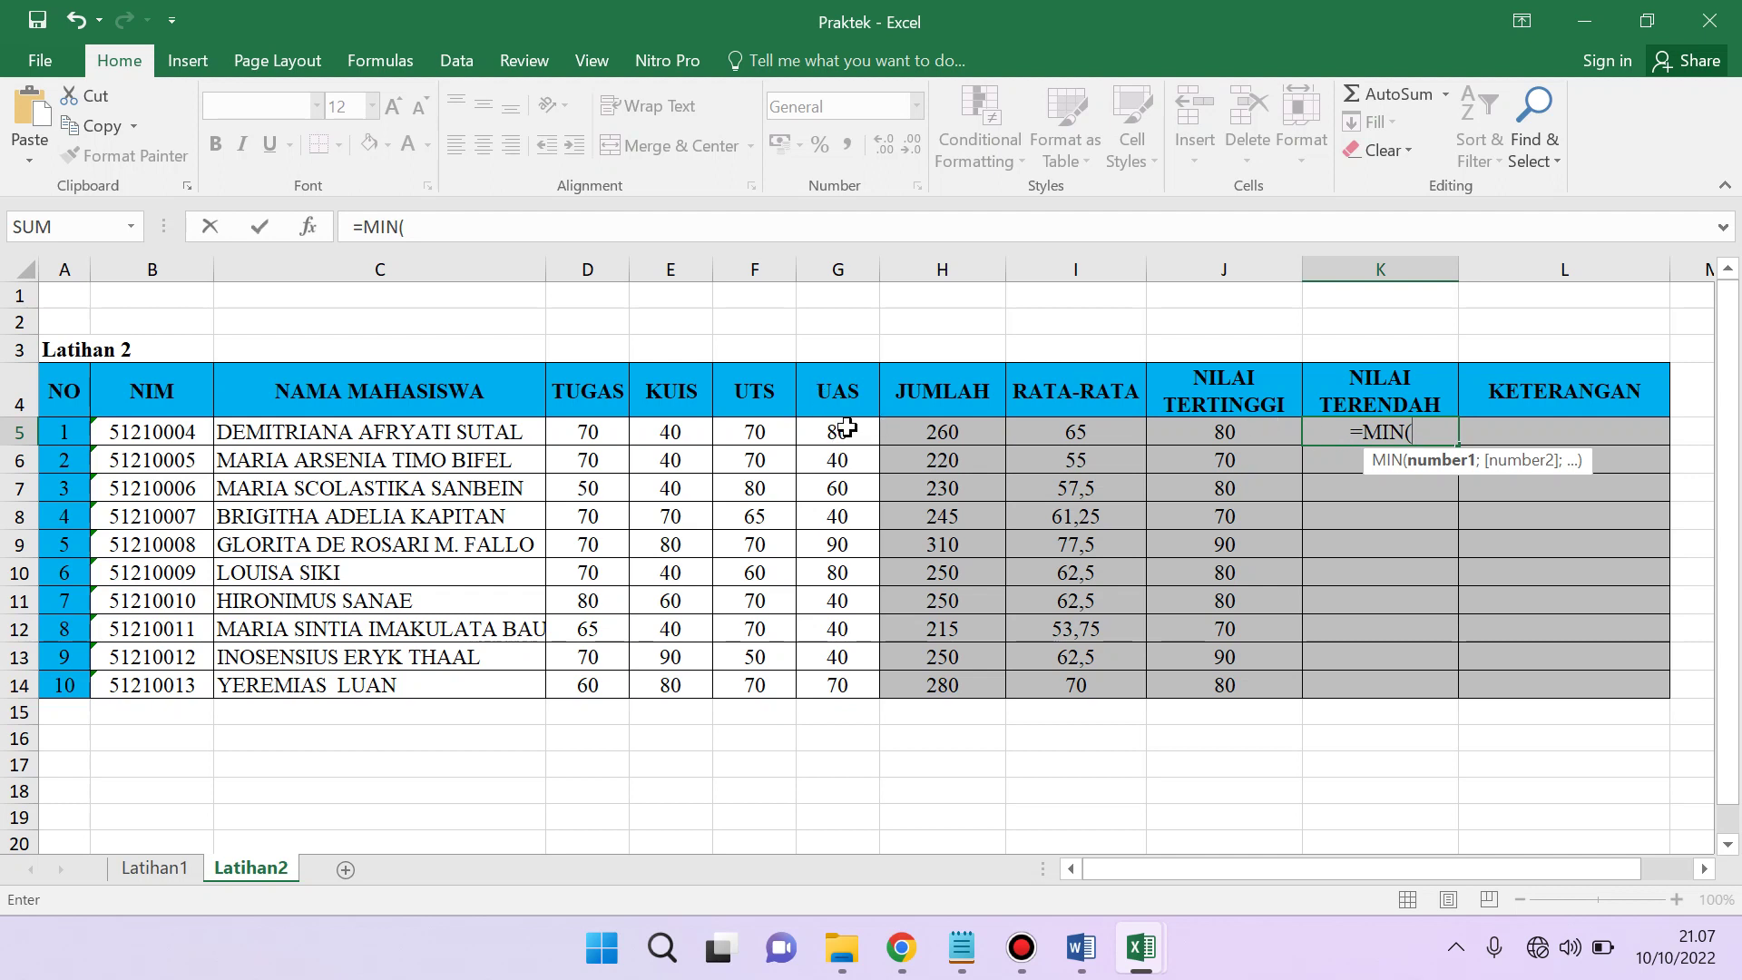
pyautogui.moveTo(849, 430); pyautogui.dragTo(572, 424)
pyautogui.press('Return')
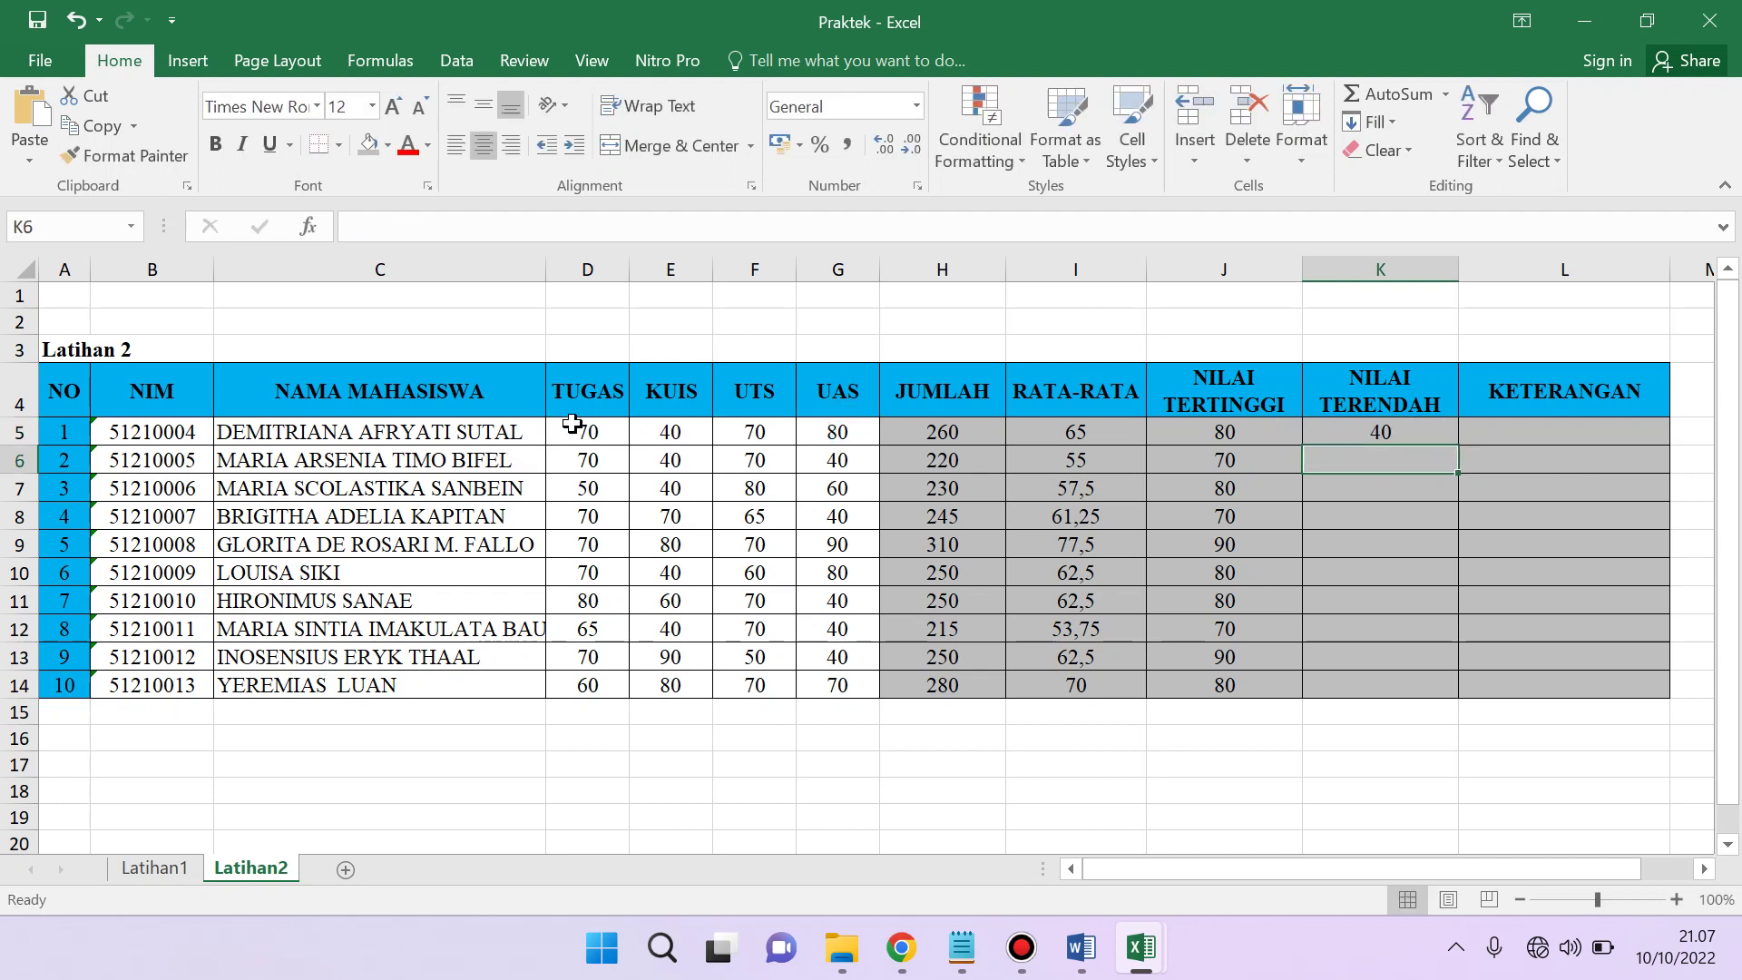
pyautogui.click(1386, 432)
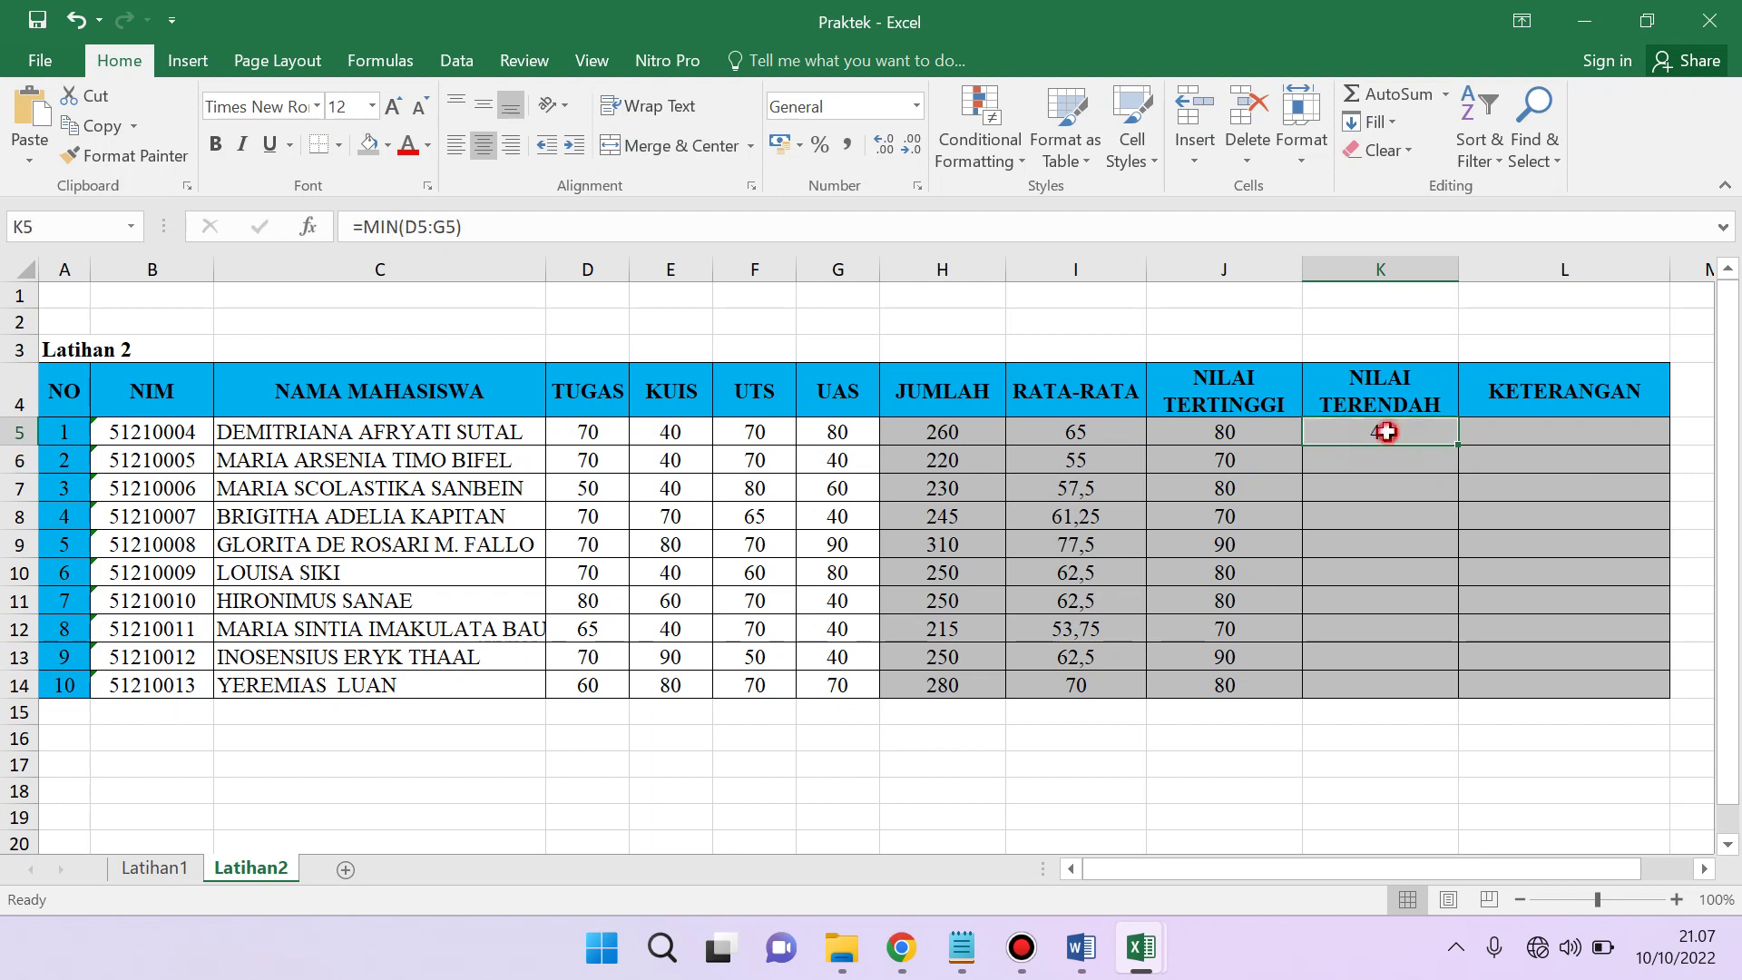
pyautogui.doubleClick(1458, 444)
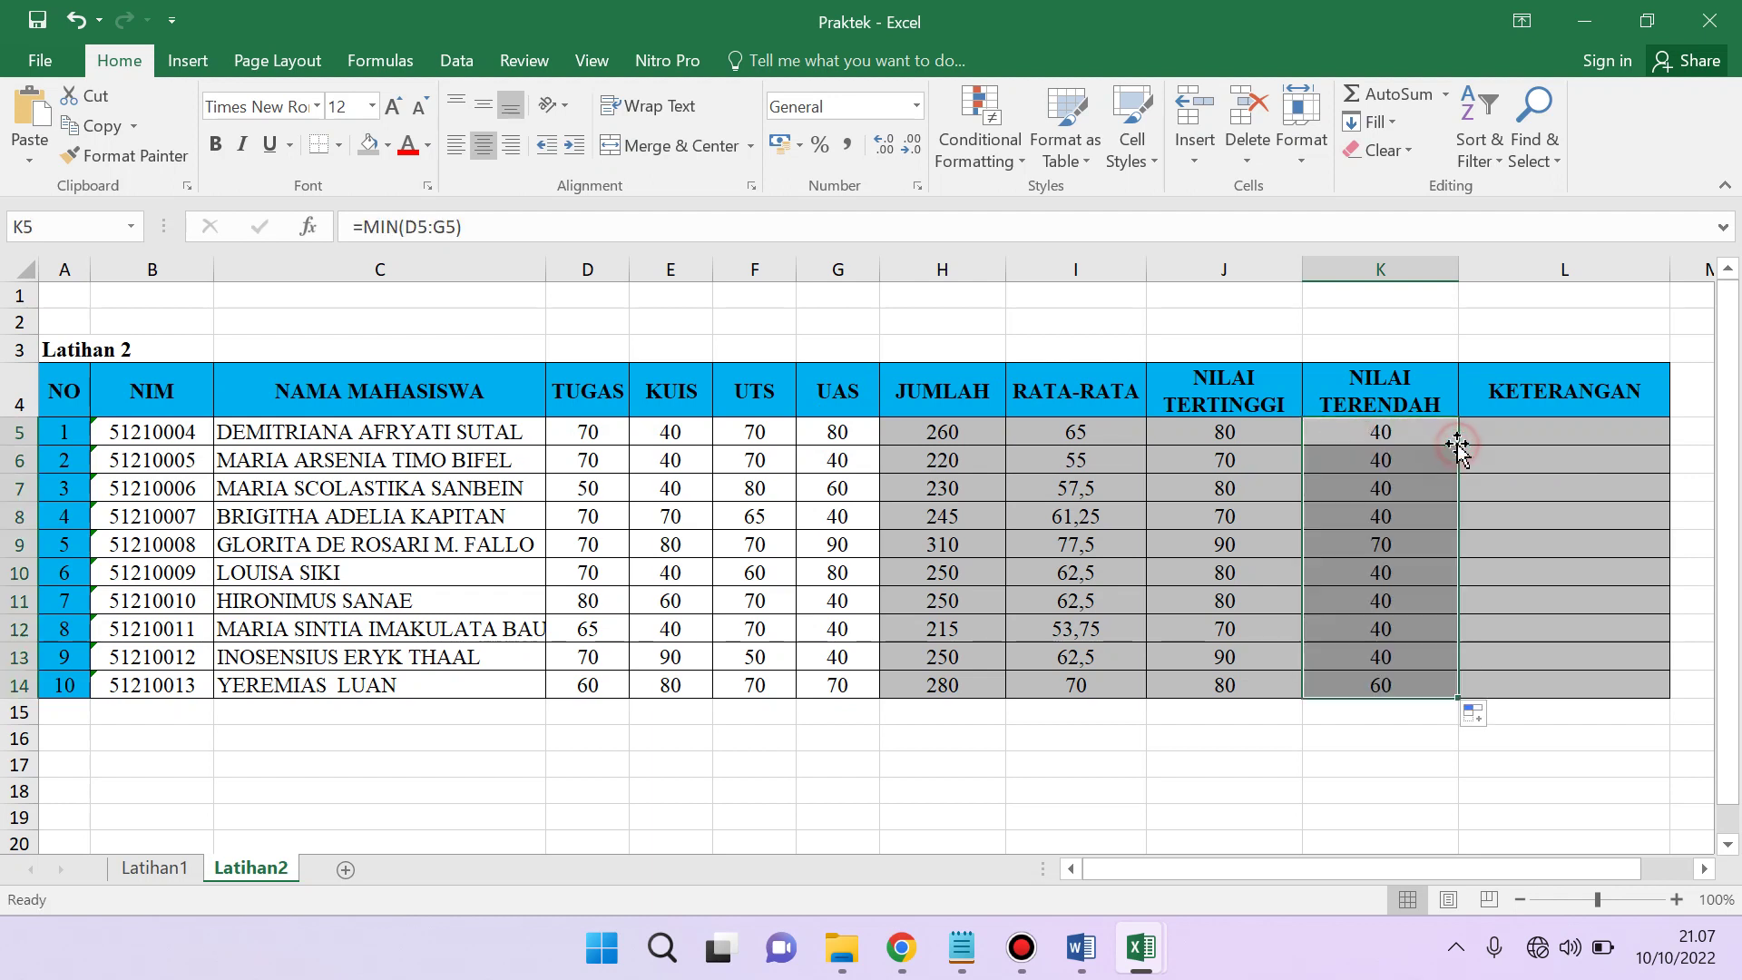
# - Review the NILAI TERTINGGI formula in J5, its D5:G5 score range, and the NILAI TERENDAH formula in K5
pyautogui.click(1521, 433)
pyautogui.click(1209, 435)
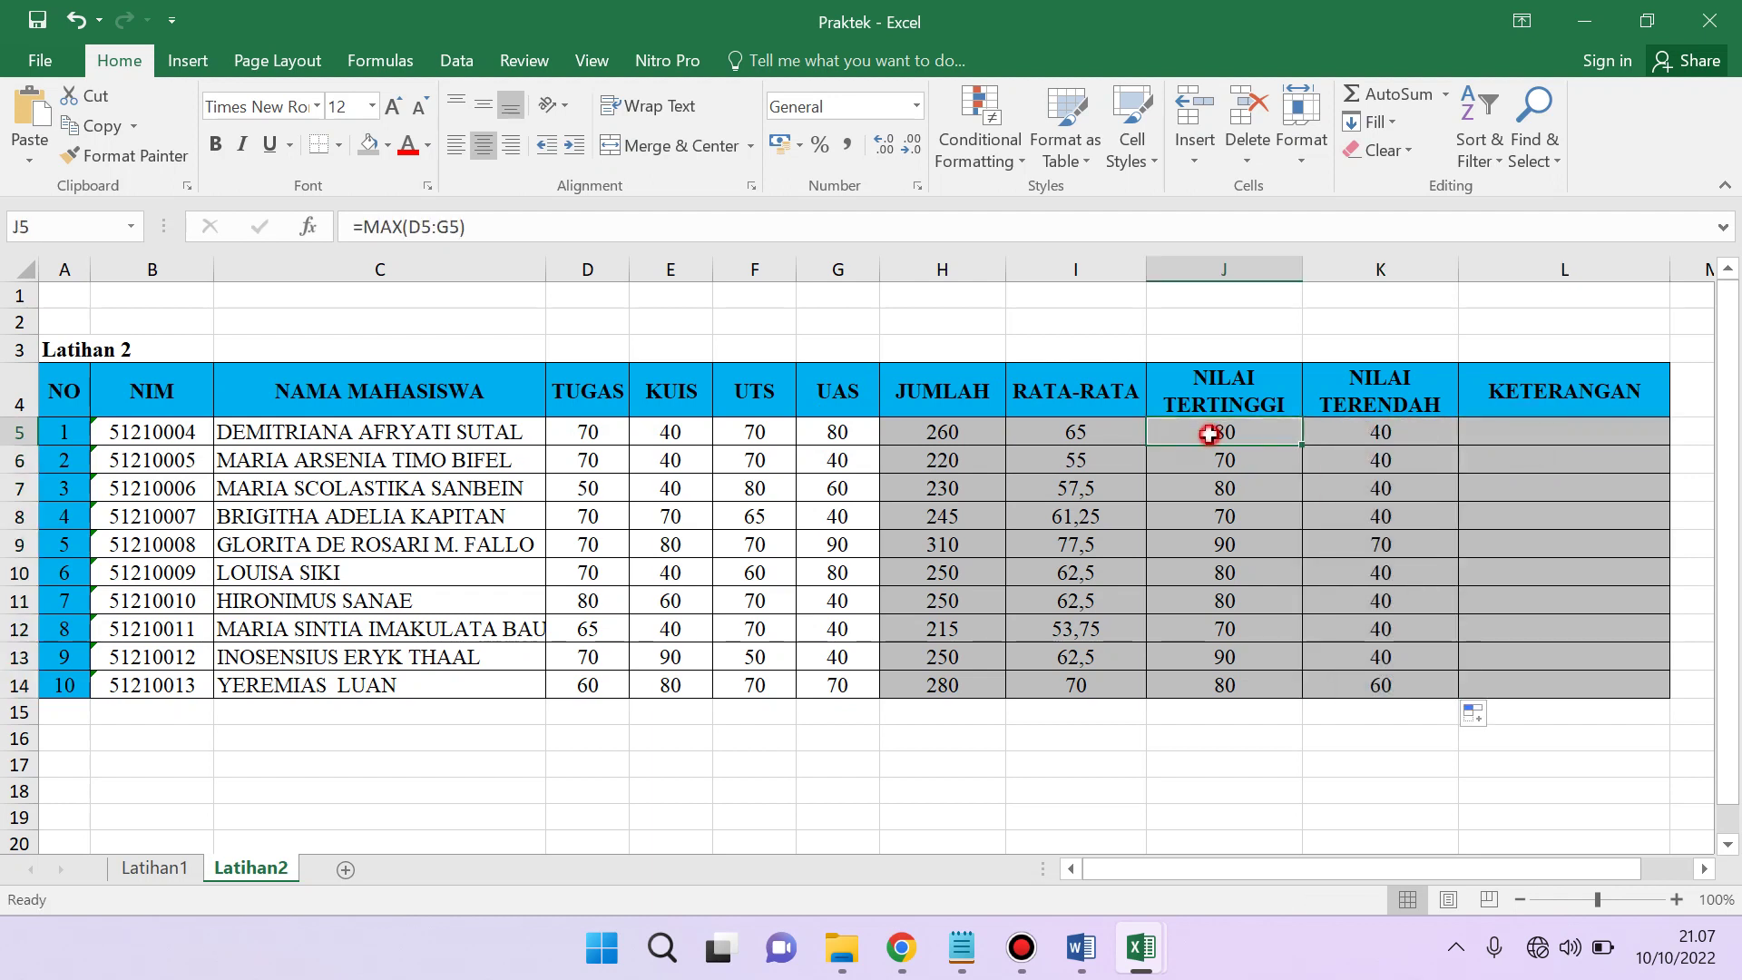
pyautogui.moveTo(1209, 434); pyautogui.dragTo(1217, 683)
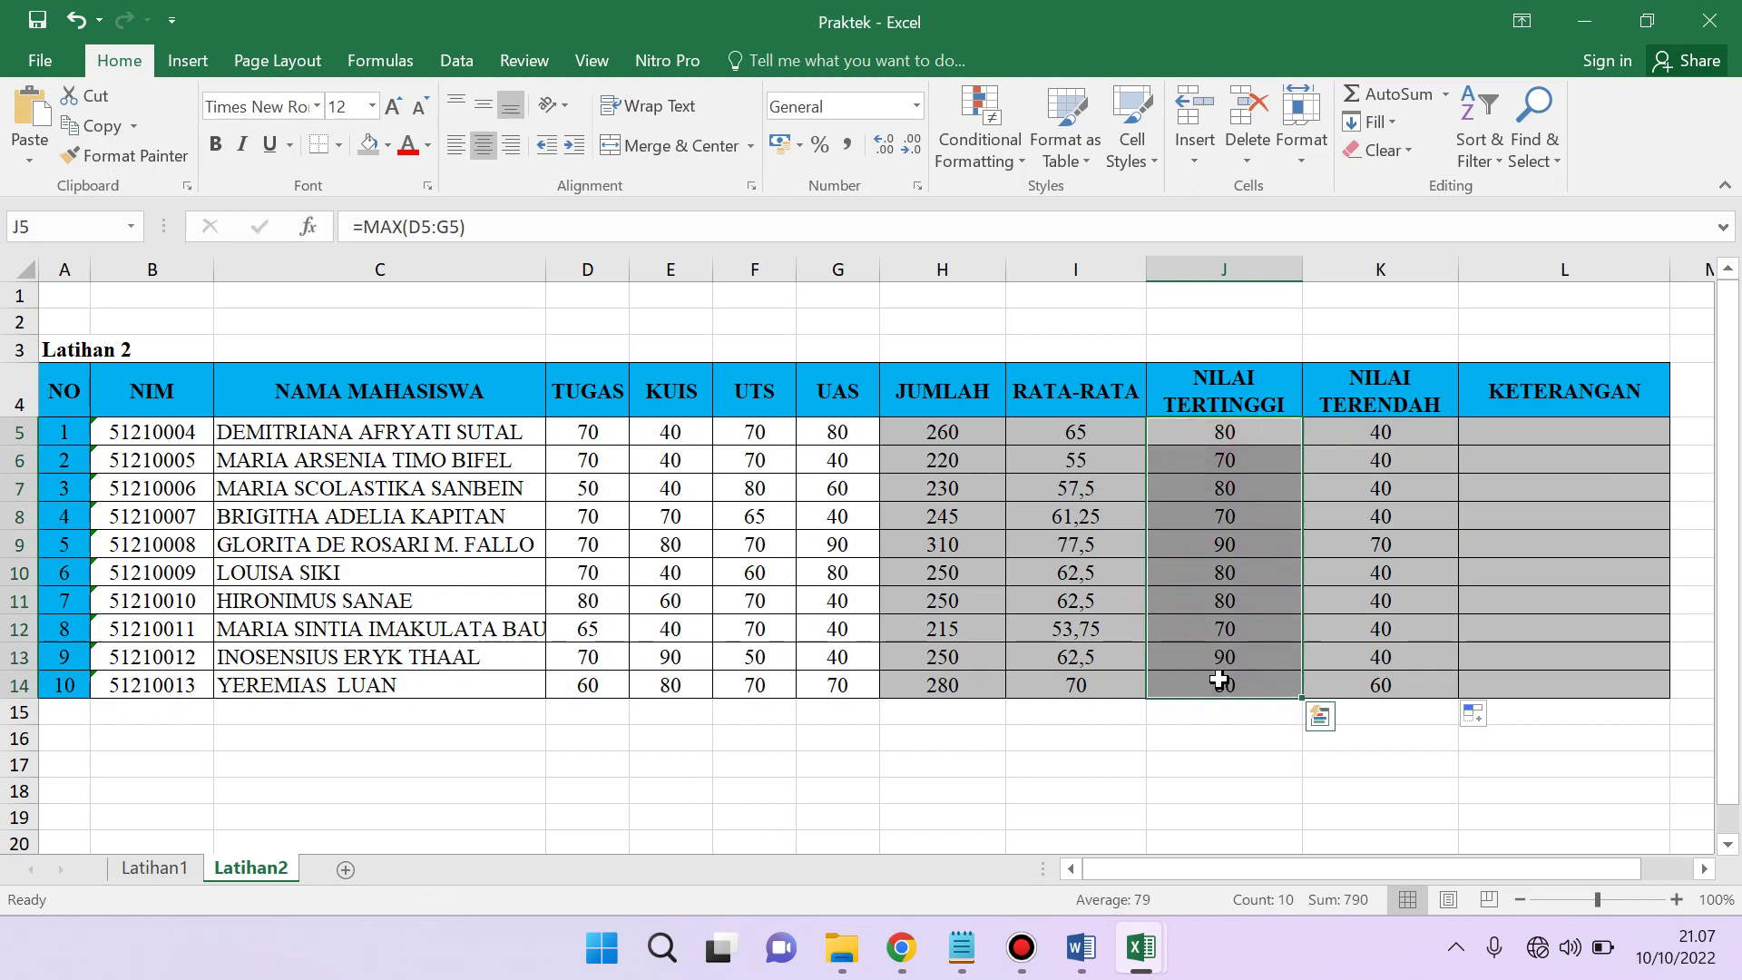
pyautogui.click(1279, 437)
pyautogui.doubleClick(1280, 437)
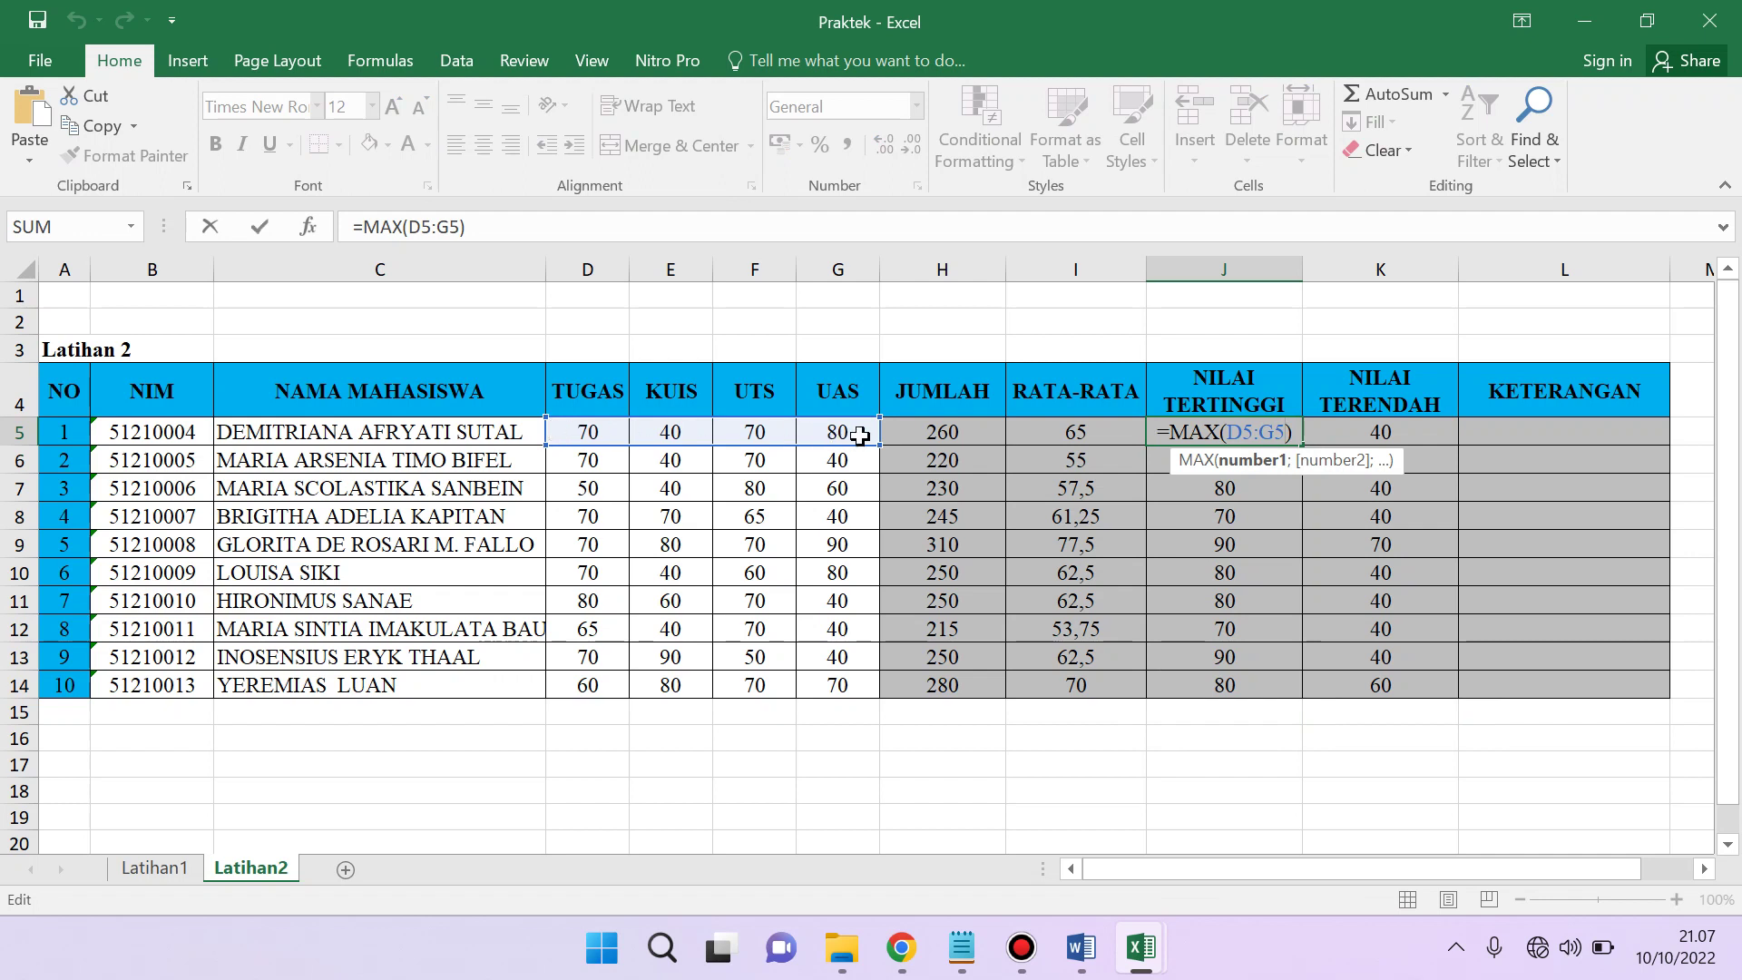
pyautogui.press('Return')
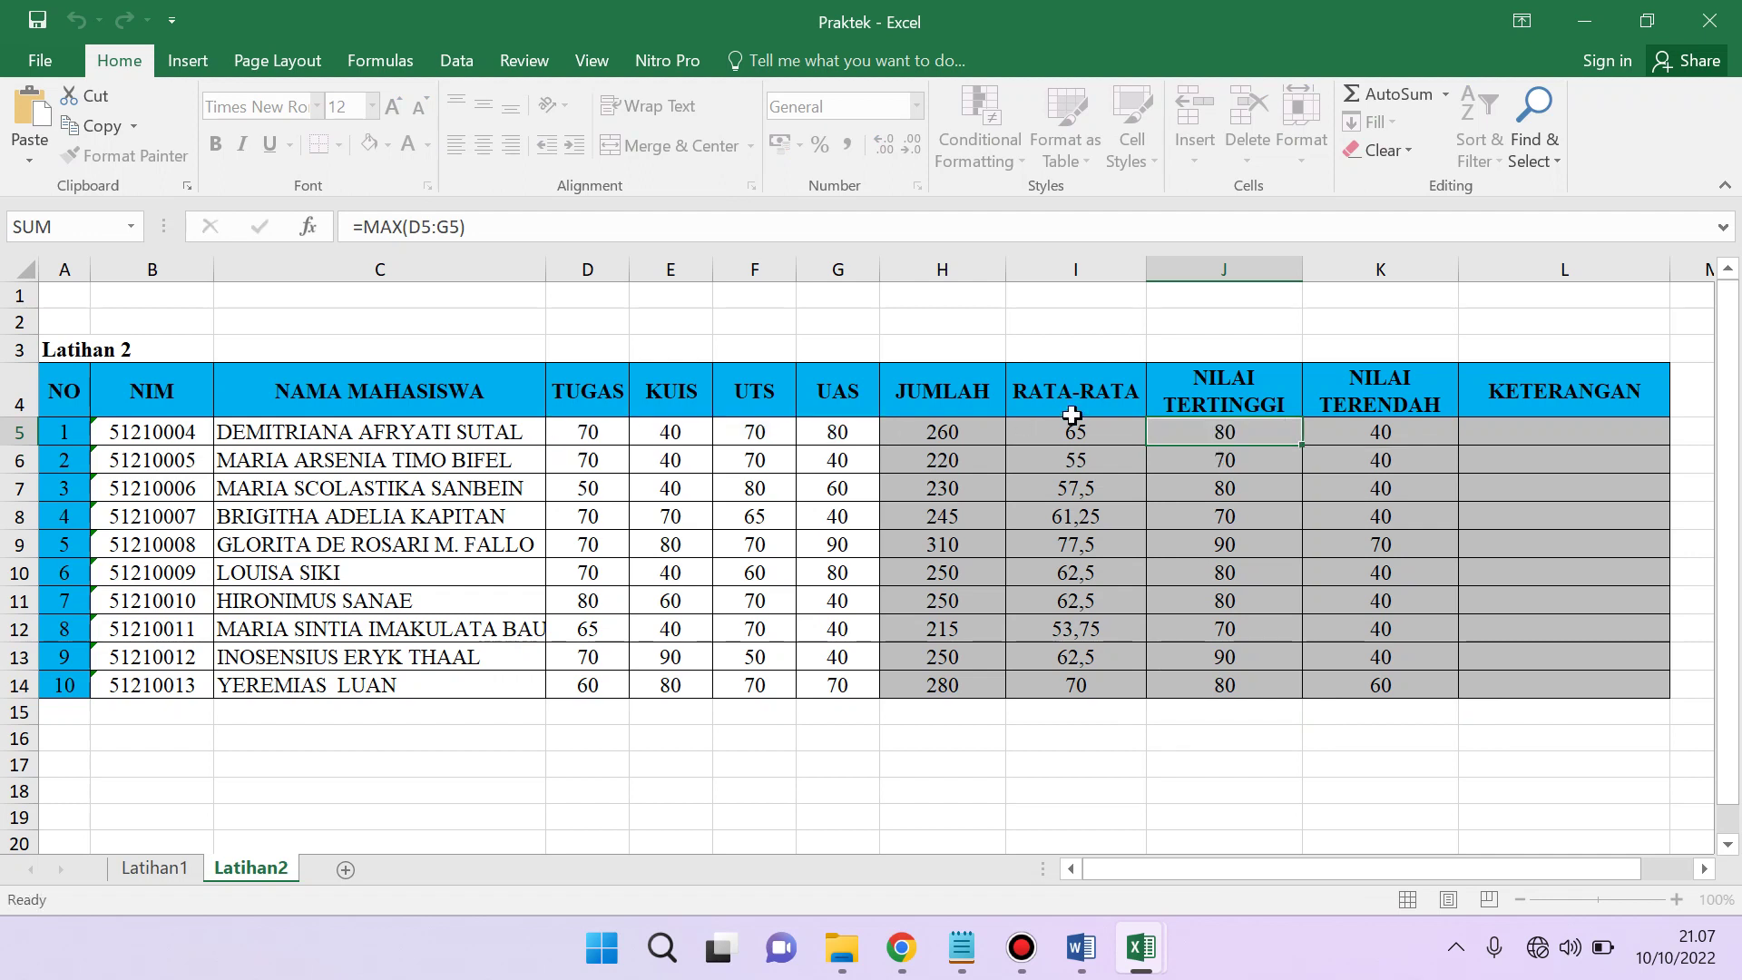
pyautogui.click(1239, 437)
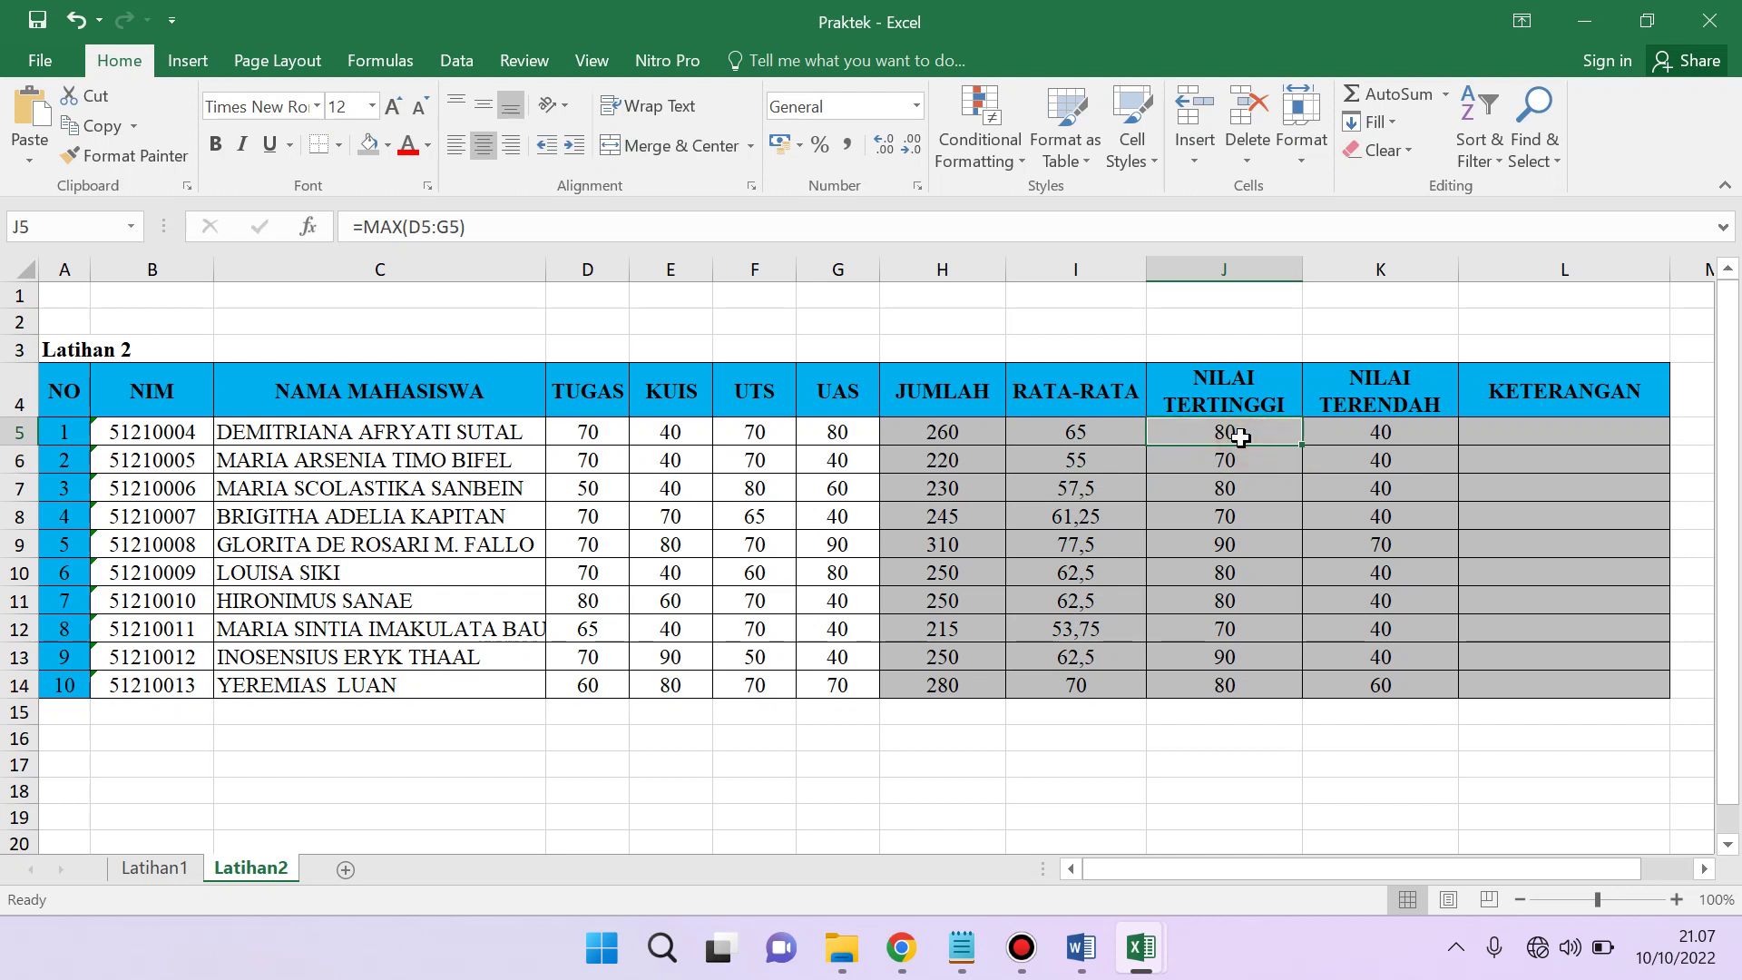
pyautogui.moveTo(842, 429); pyautogui.dragTo(577, 425)
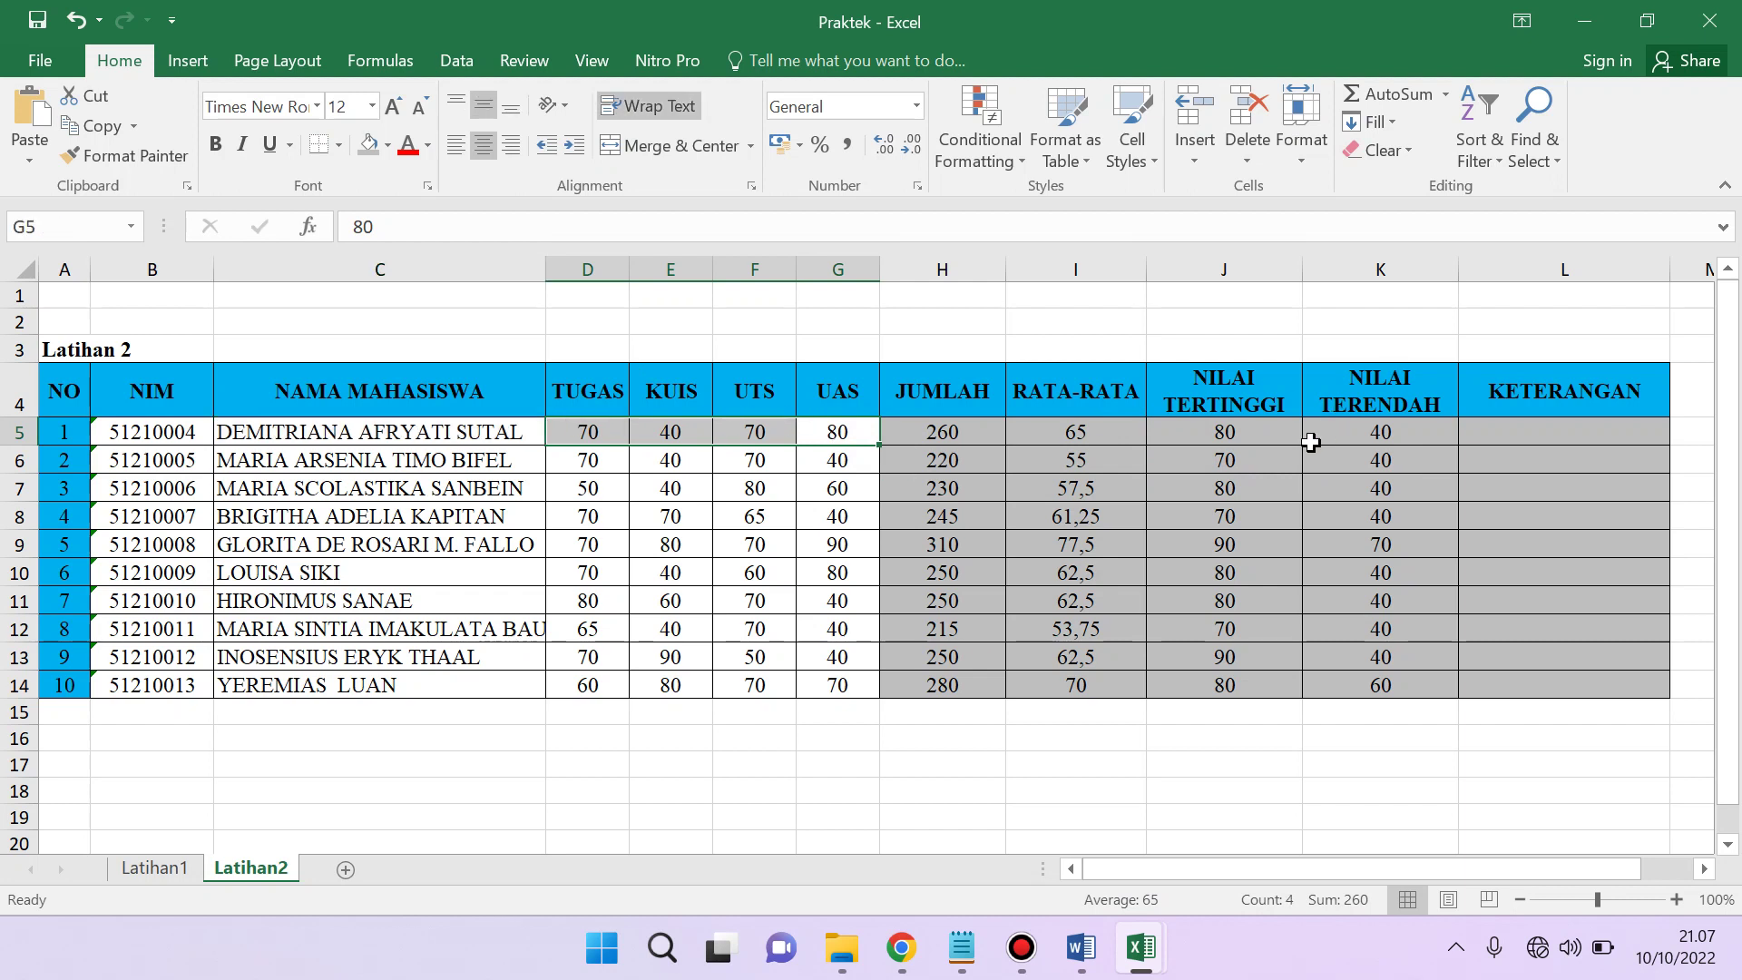
pyautogui.click(1381, 429)
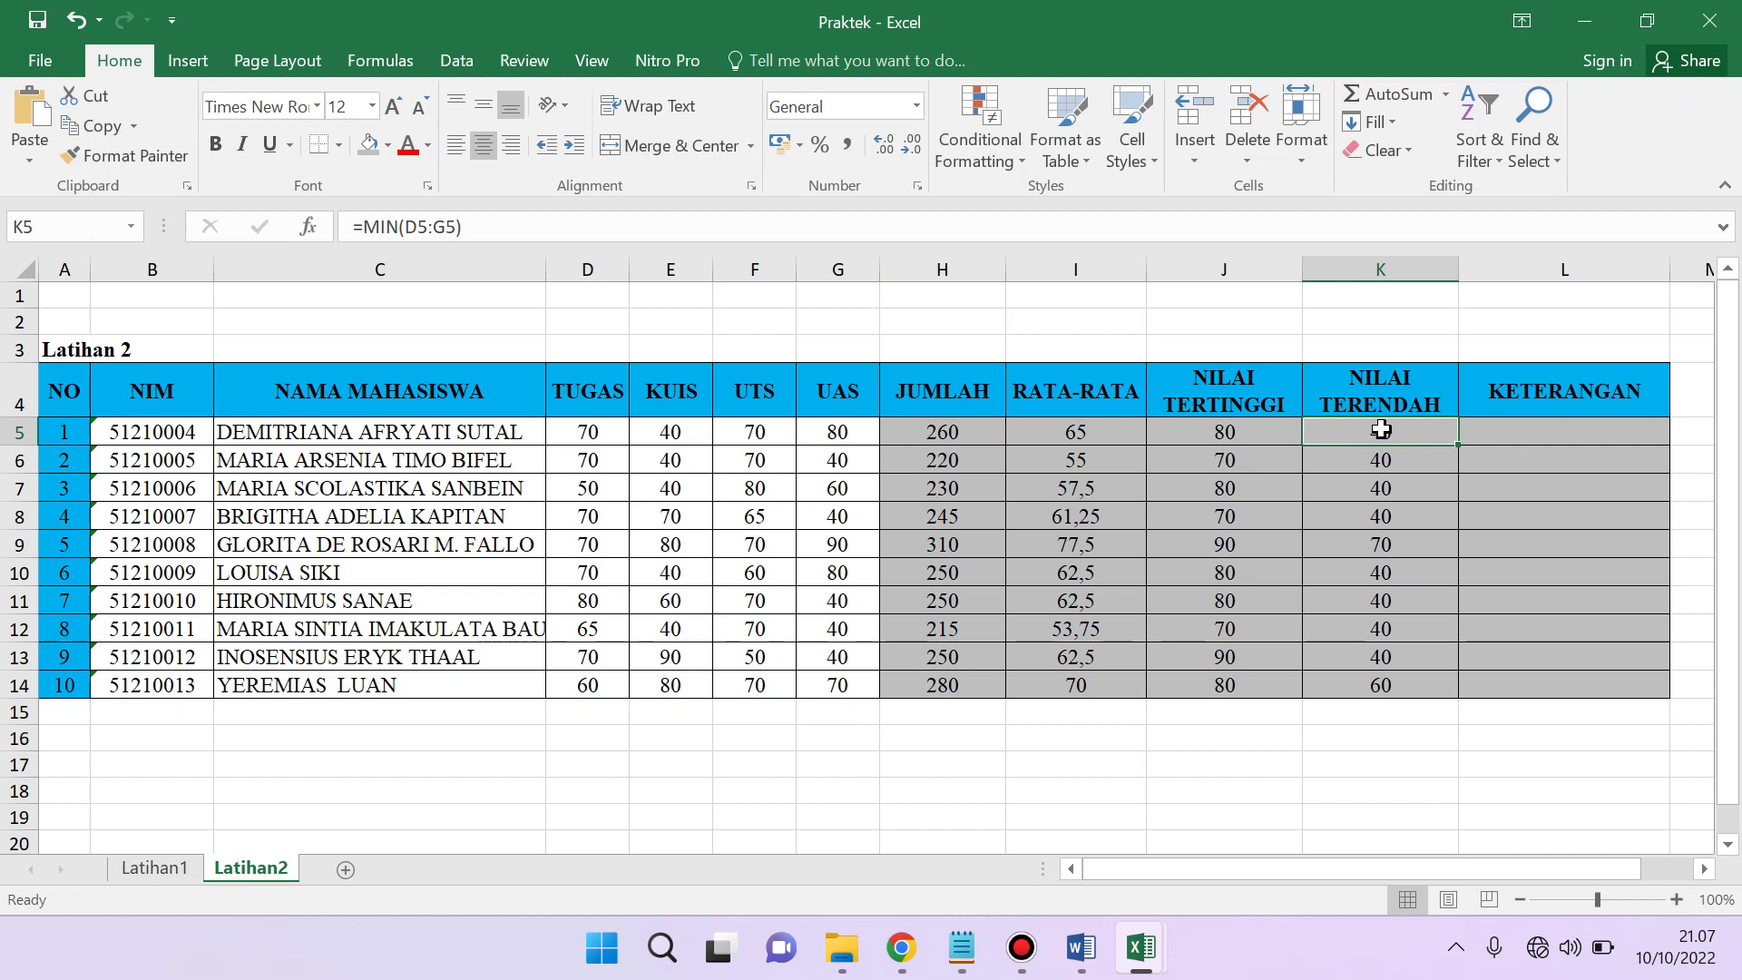
# - Start the KETERANGAN formula in L5 as an IF function with the condition H5>249
pyautogui.click(1566, 434)
pyautogui.write('=')
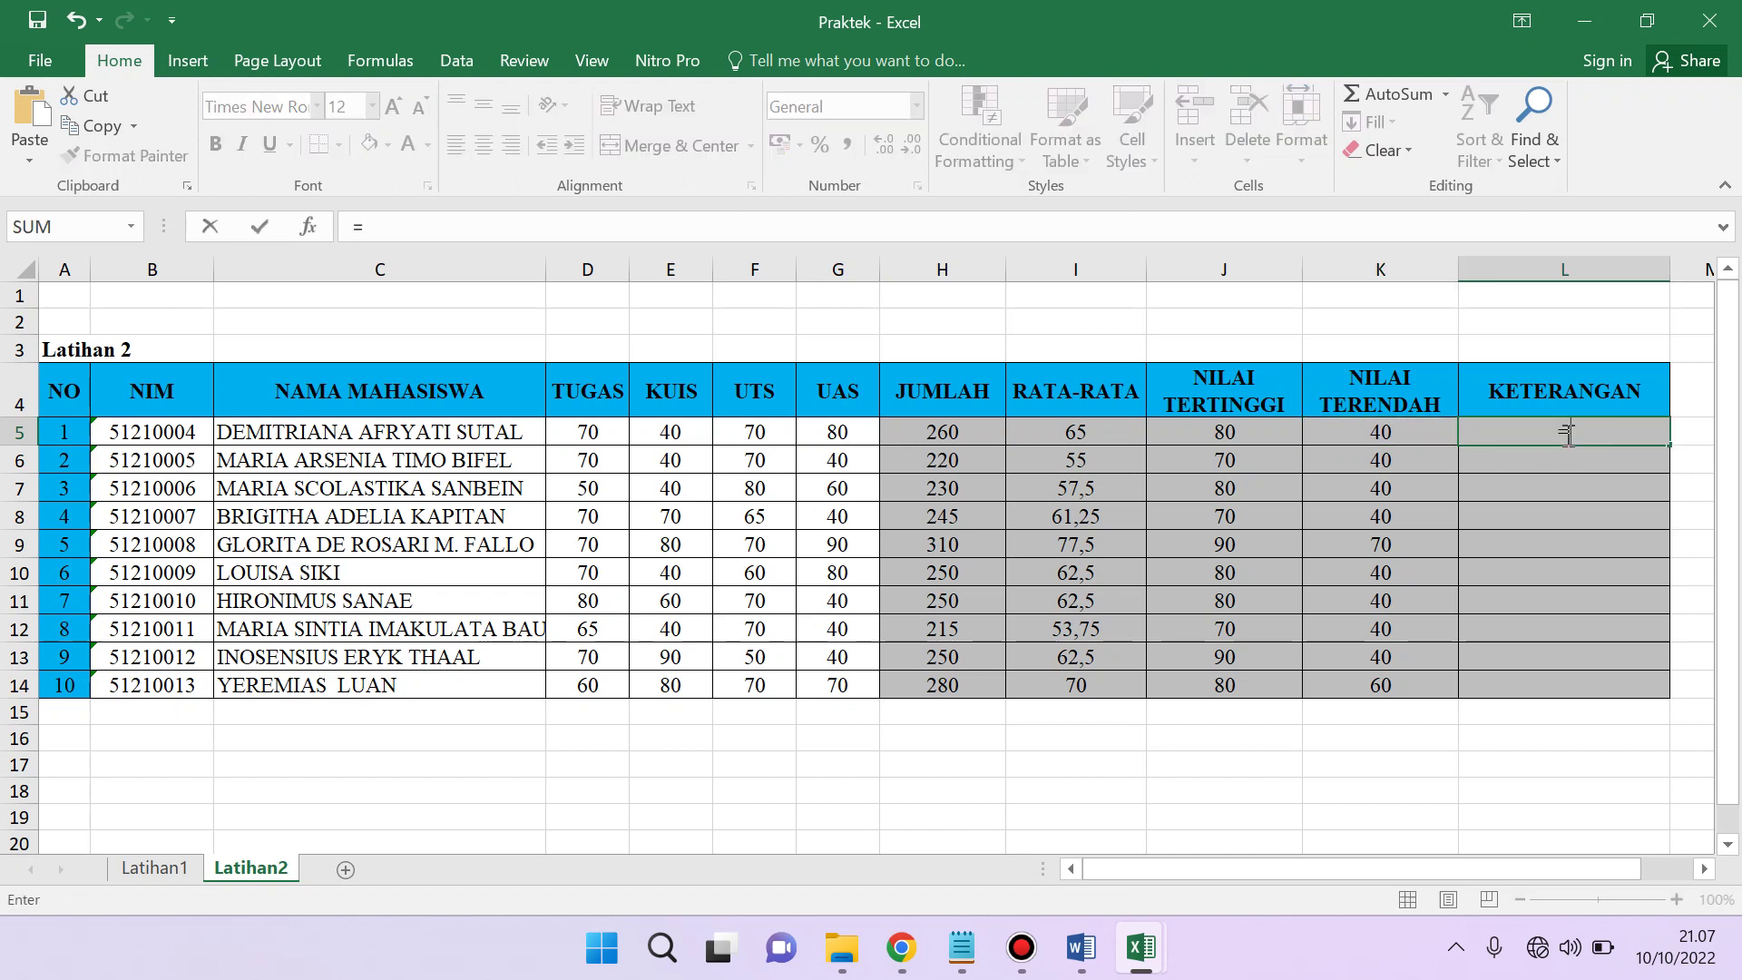
pyautogui.write('IF(')
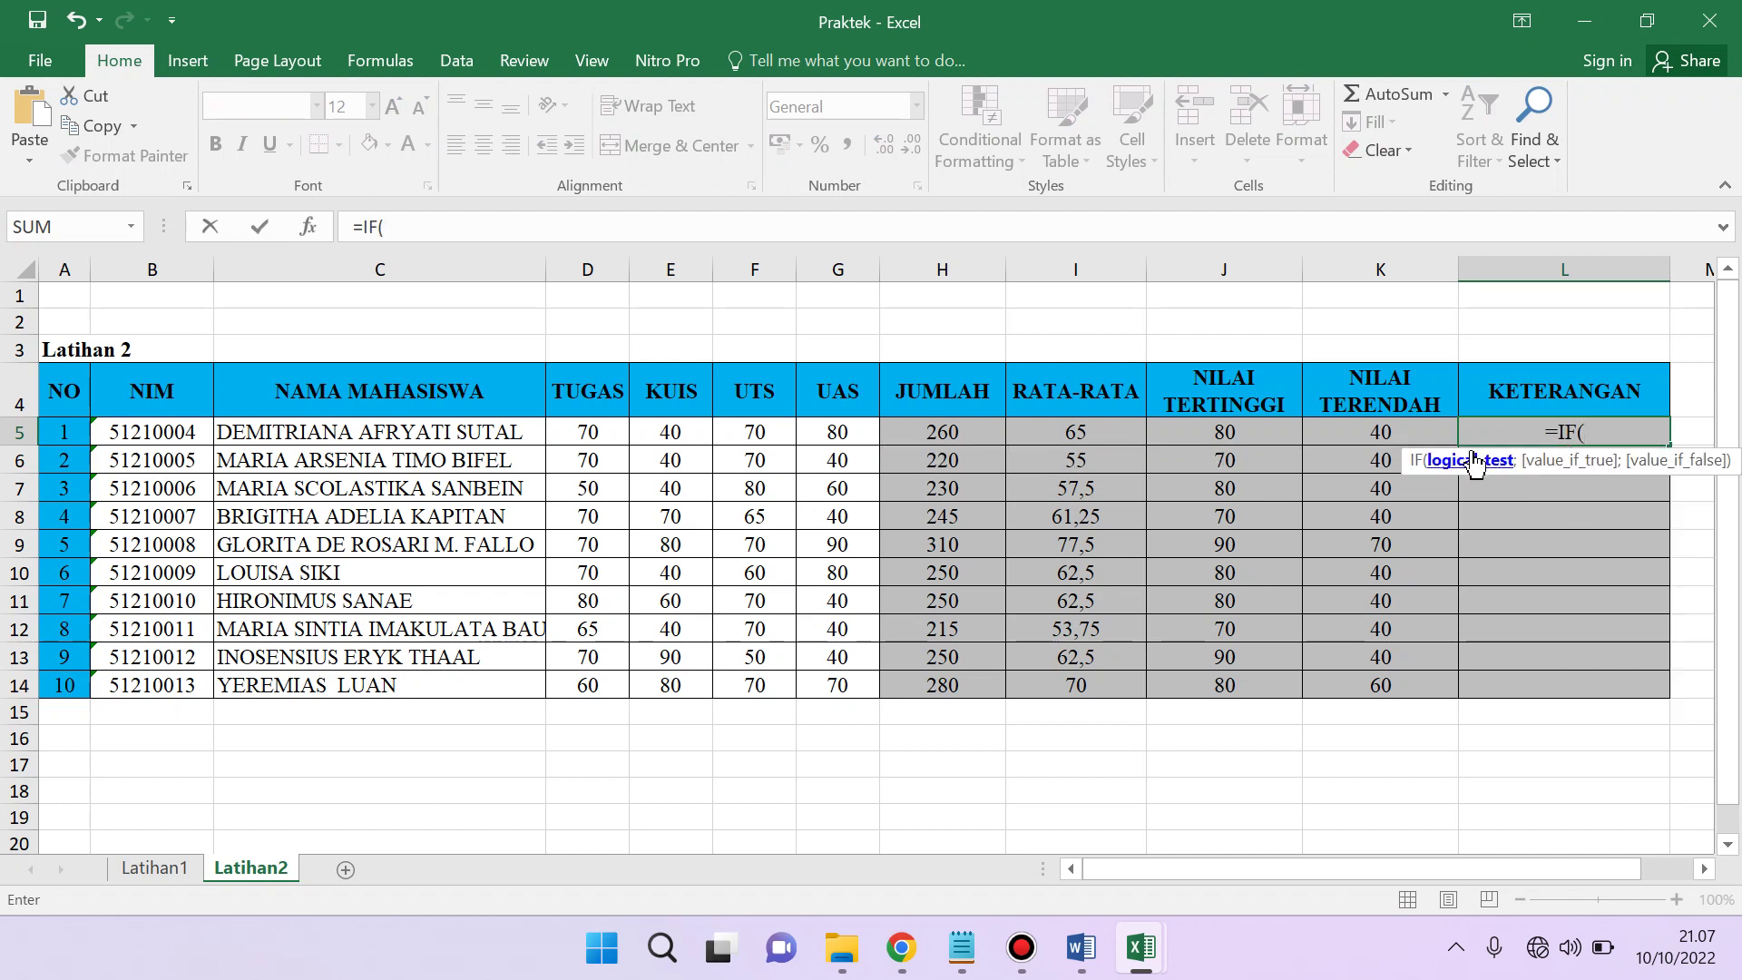
pyautogui.click(911, 436)
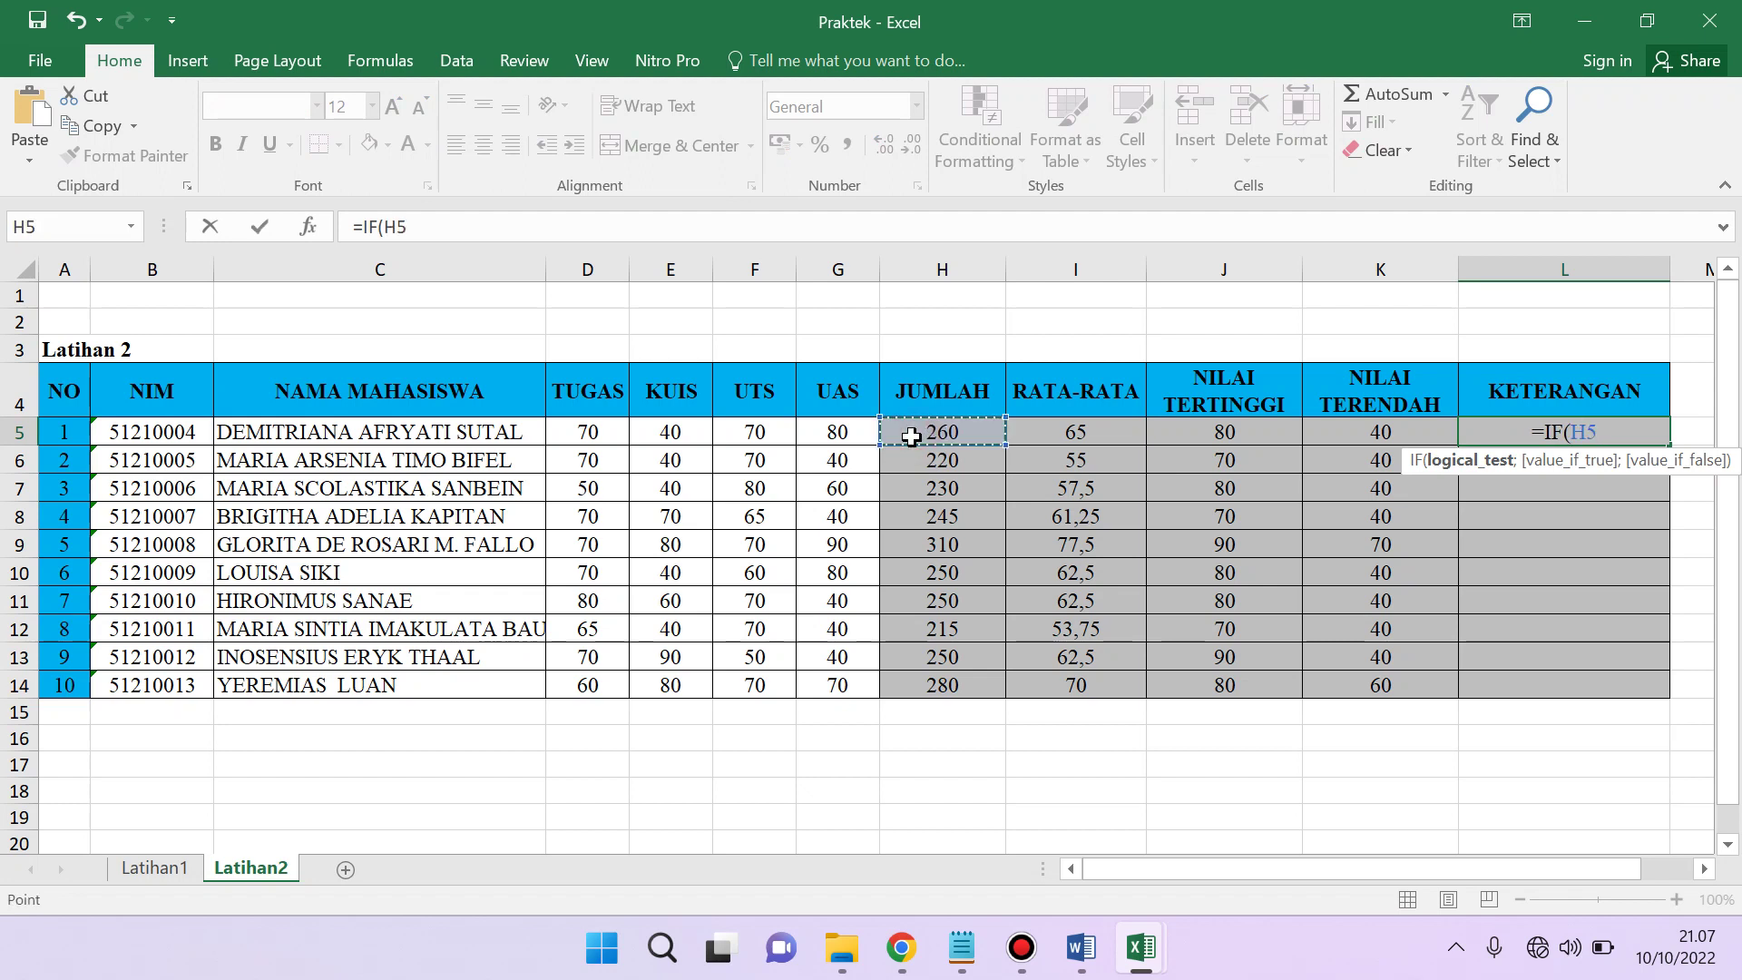
pyautogui.write('>')
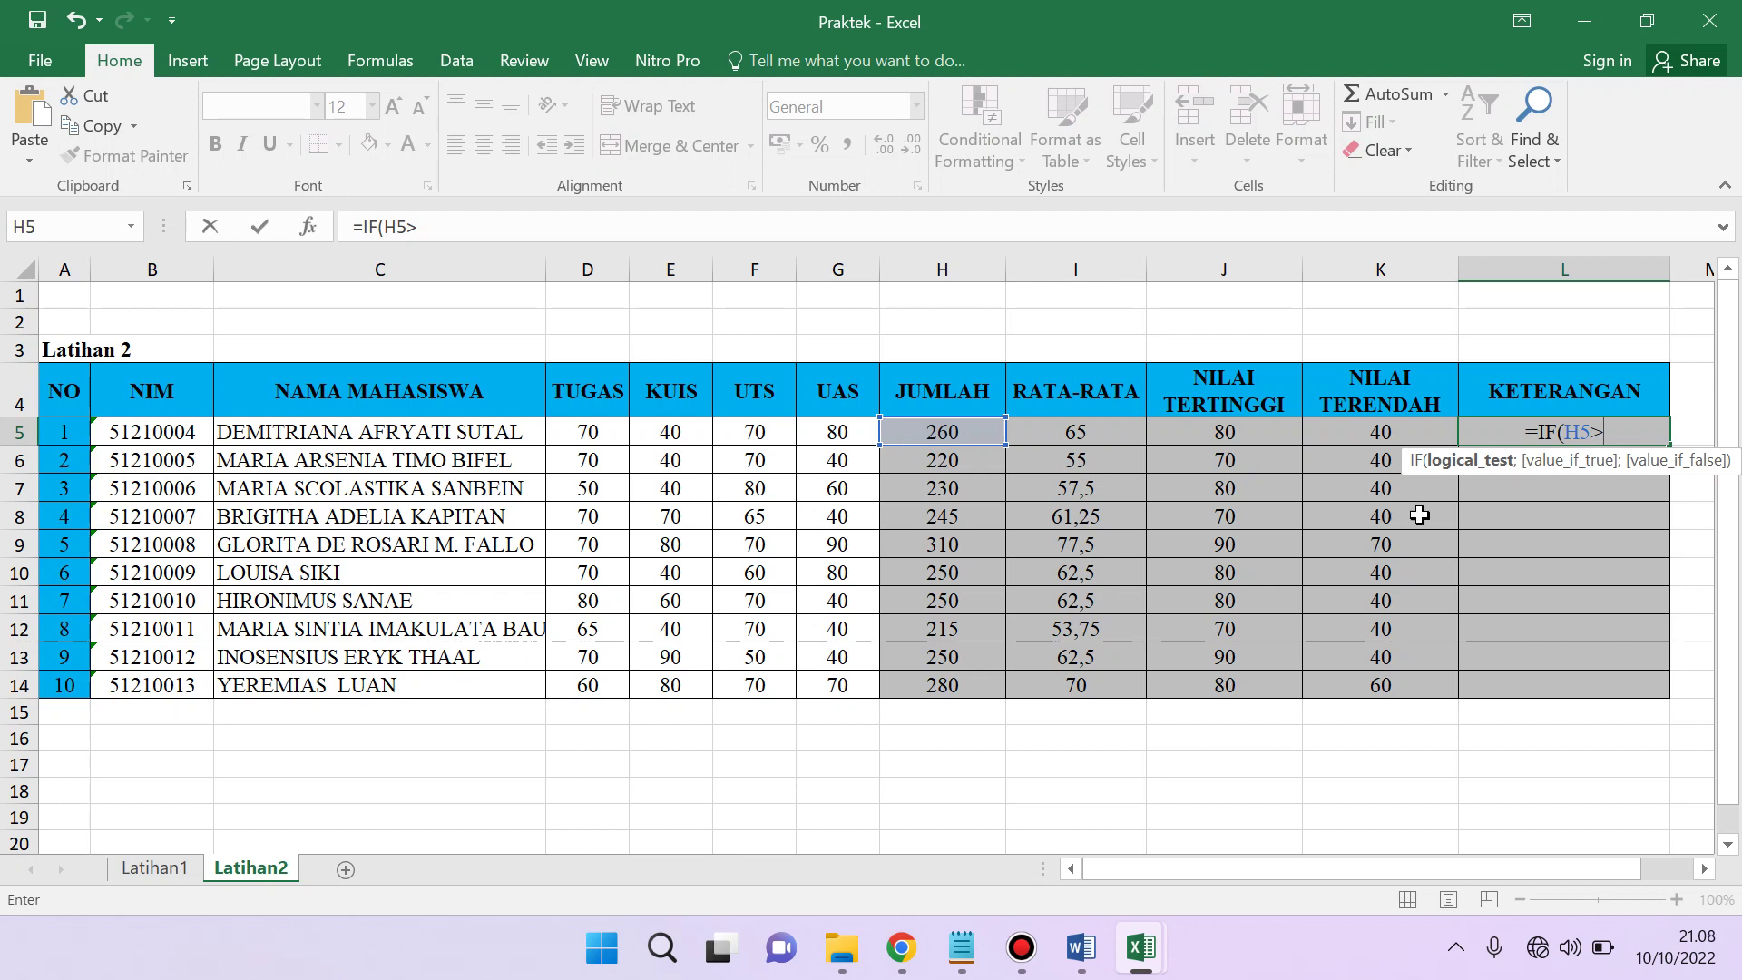
pyautogui.click(1640, 435)
pyautogui.write('2')
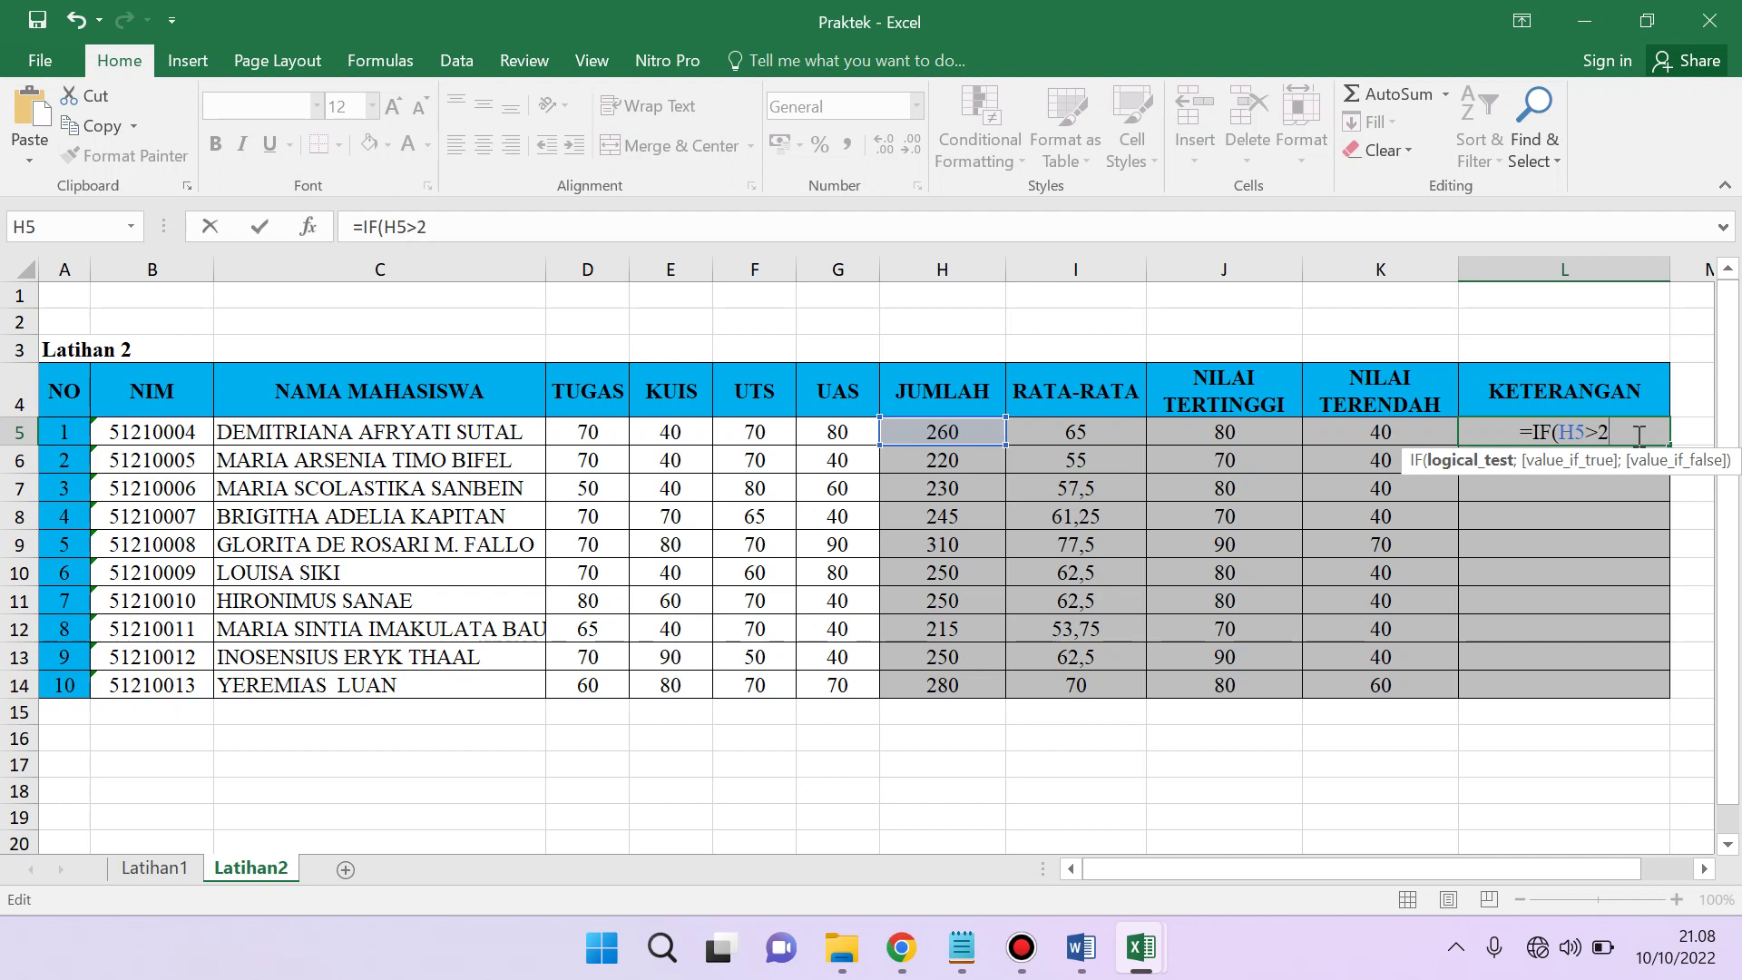
pyautogui.write('49')
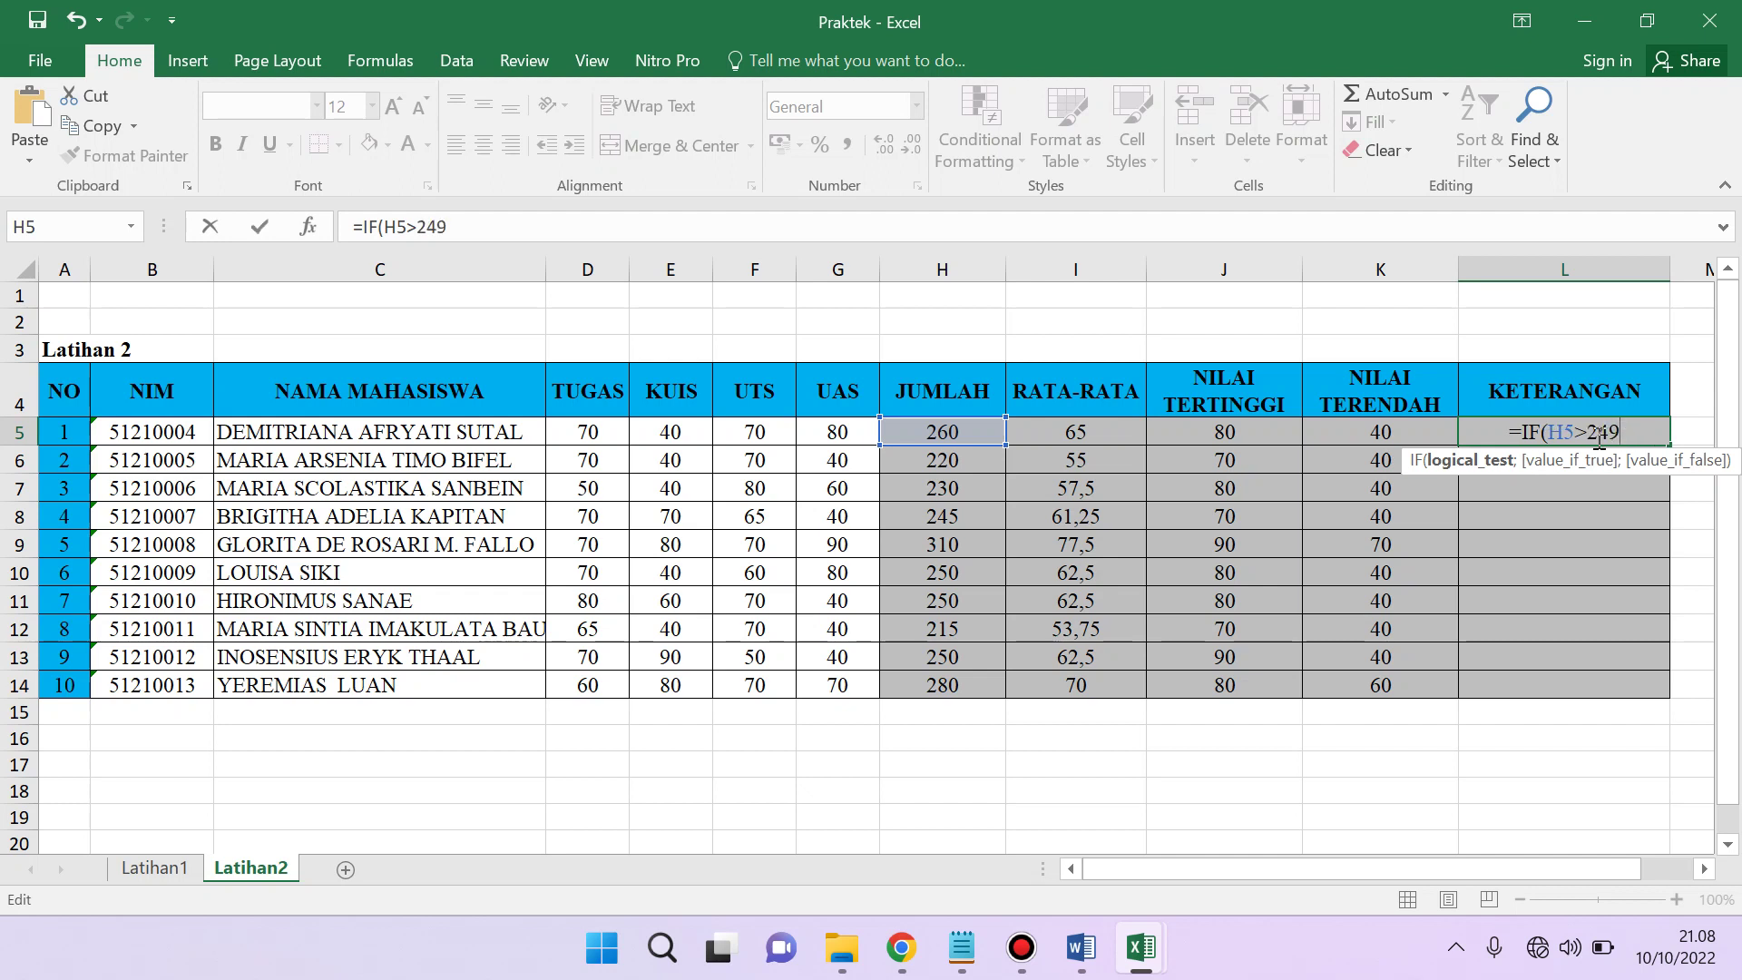
# - Try 250 as the threshold in the L5 IF condition and restore it to 249
pyautogui.moveTo(1576, 433); pyautogui.dragTo(1618, 435)
pyautogui.click(1613, 434)
pyautogui.click(1632, 435)
pyautogui.press('BackSpace')
pyautogui.press('BackSpace')
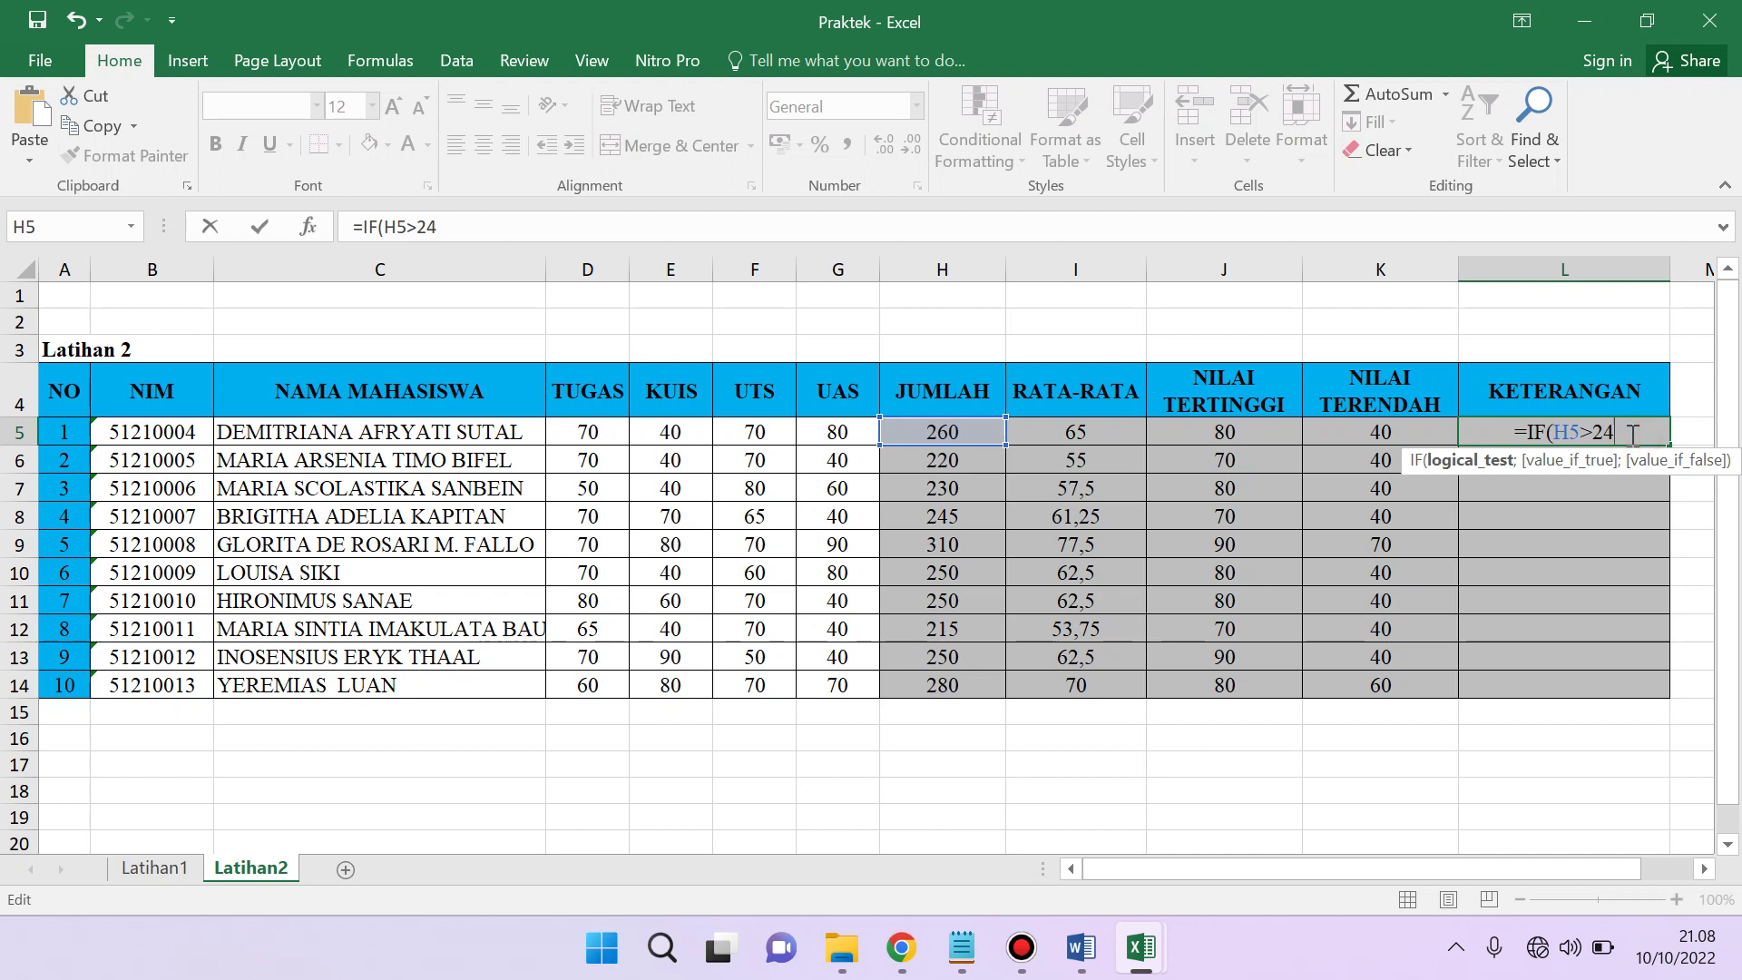
pyautogui.write('50')
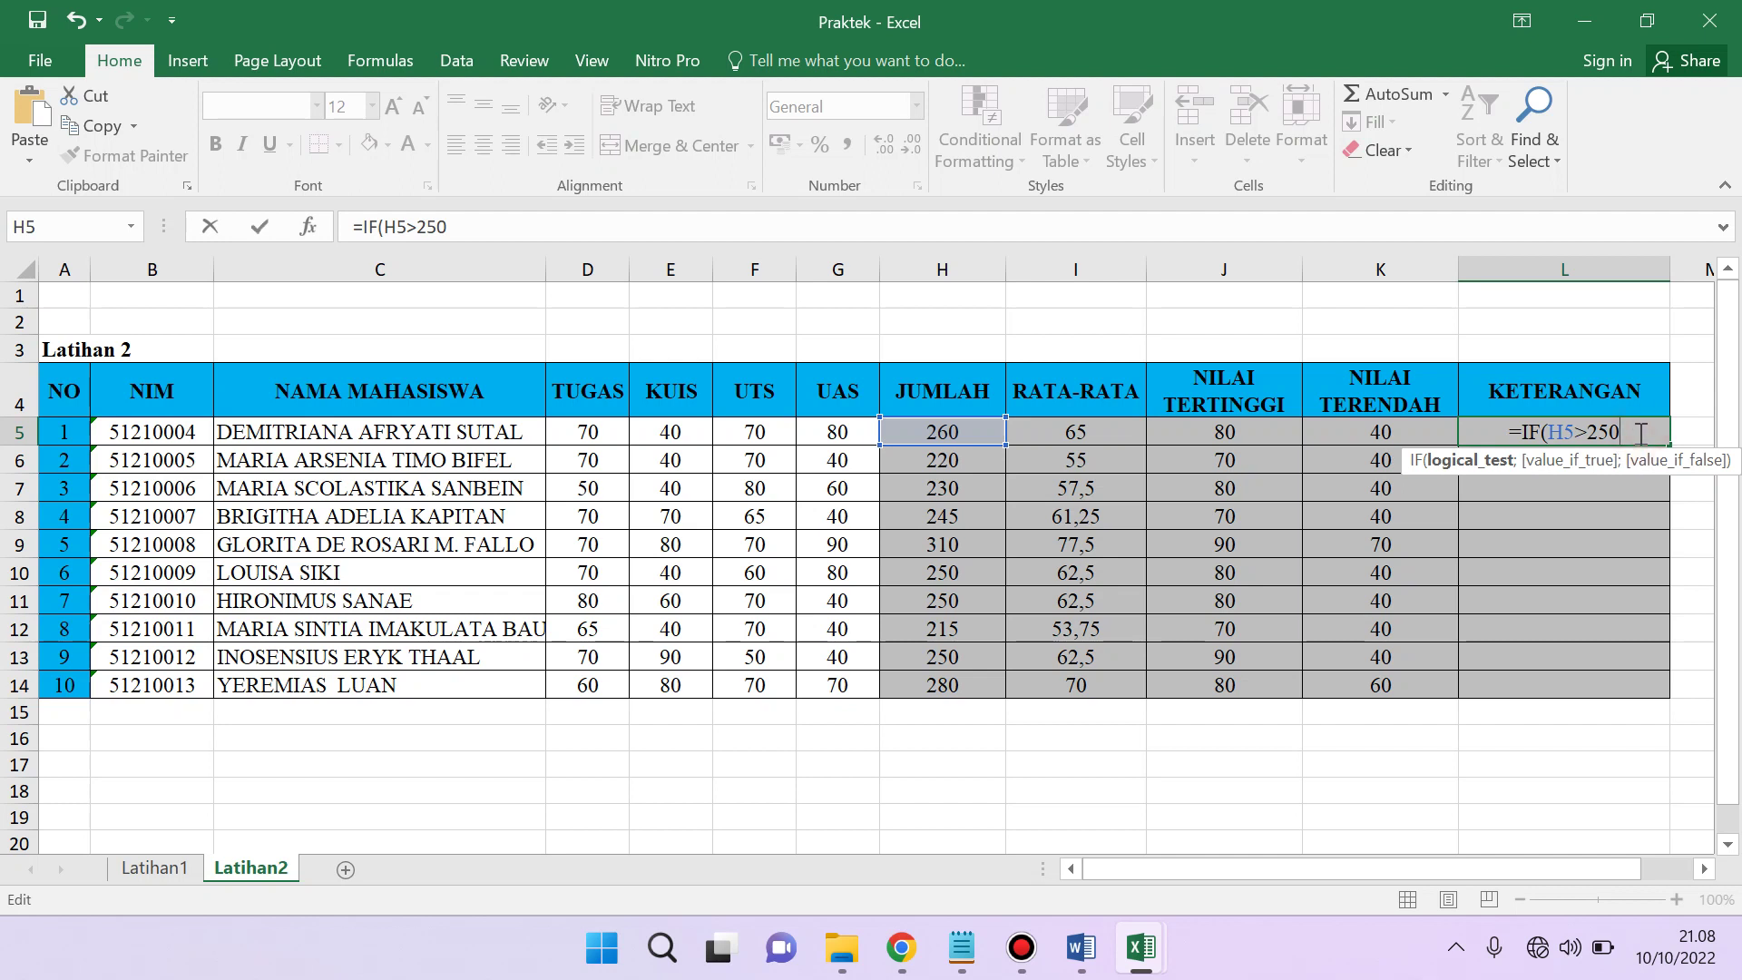
pyautogui.press('BackSpace')
pyautogui.press('BackSpace')
pyautogui.write('49')
# - Complete the L5 formula with "LULUS" when true and "TIDAK LULUS" when false, and fill it down to L14
pyautogui.write(';')
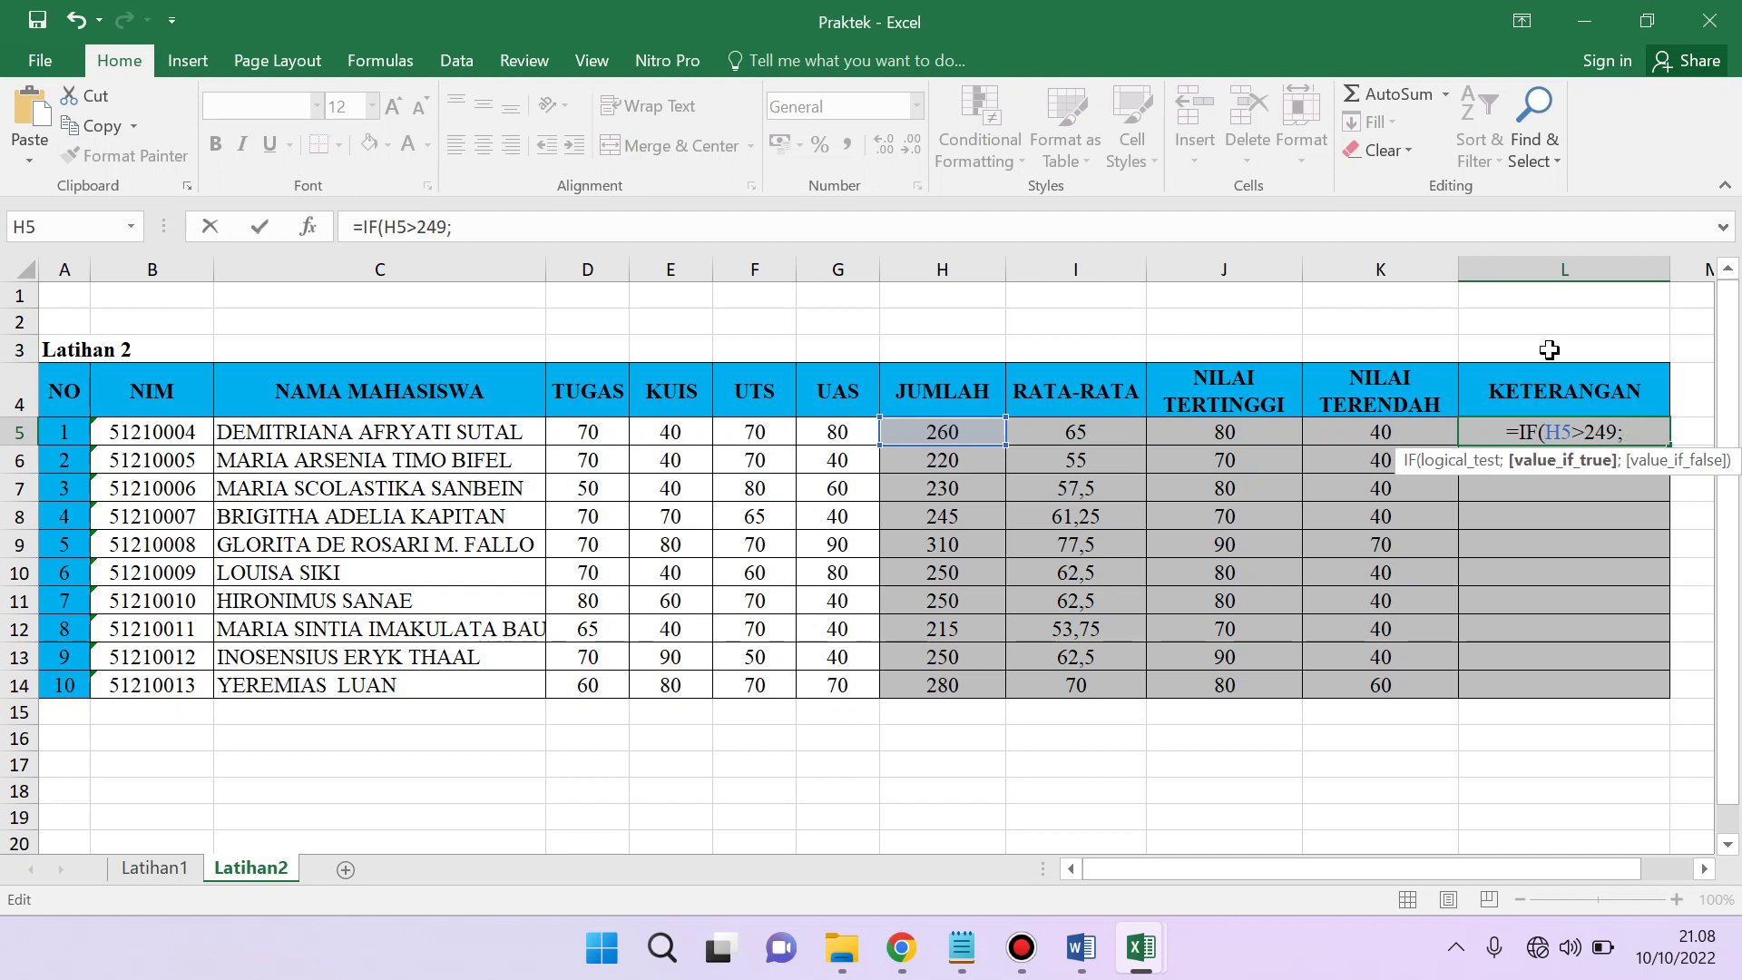
pyautogui.write('"')
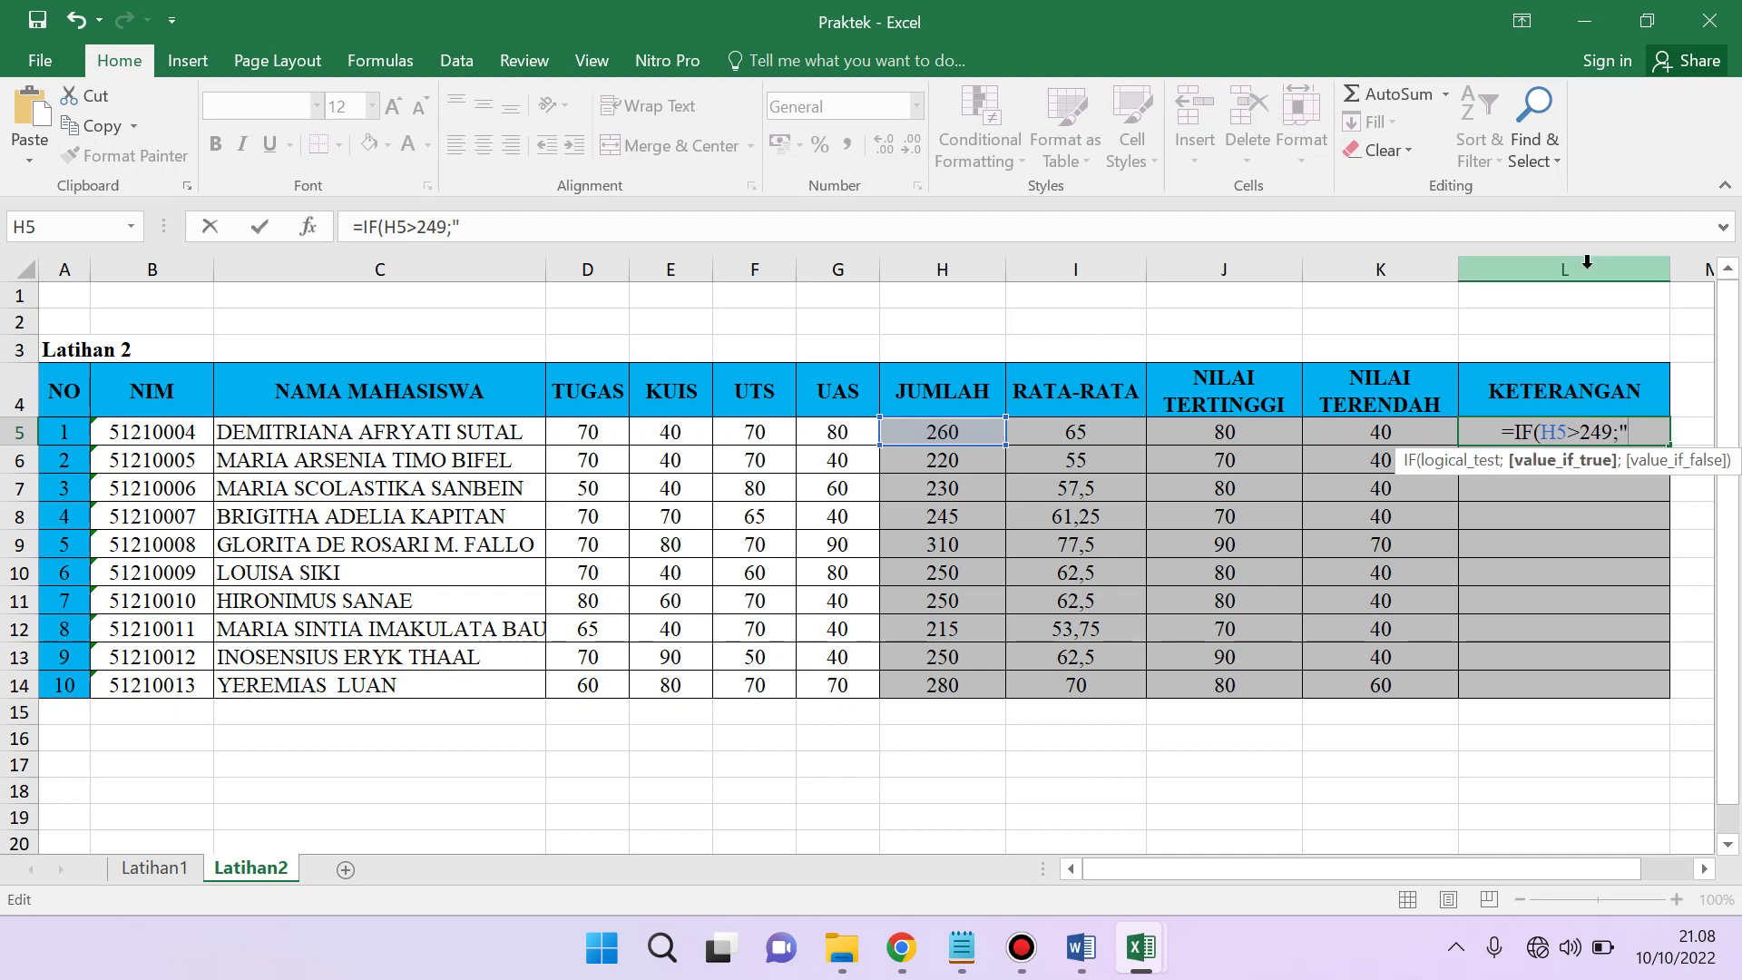
pyautogui.write('LULUS')
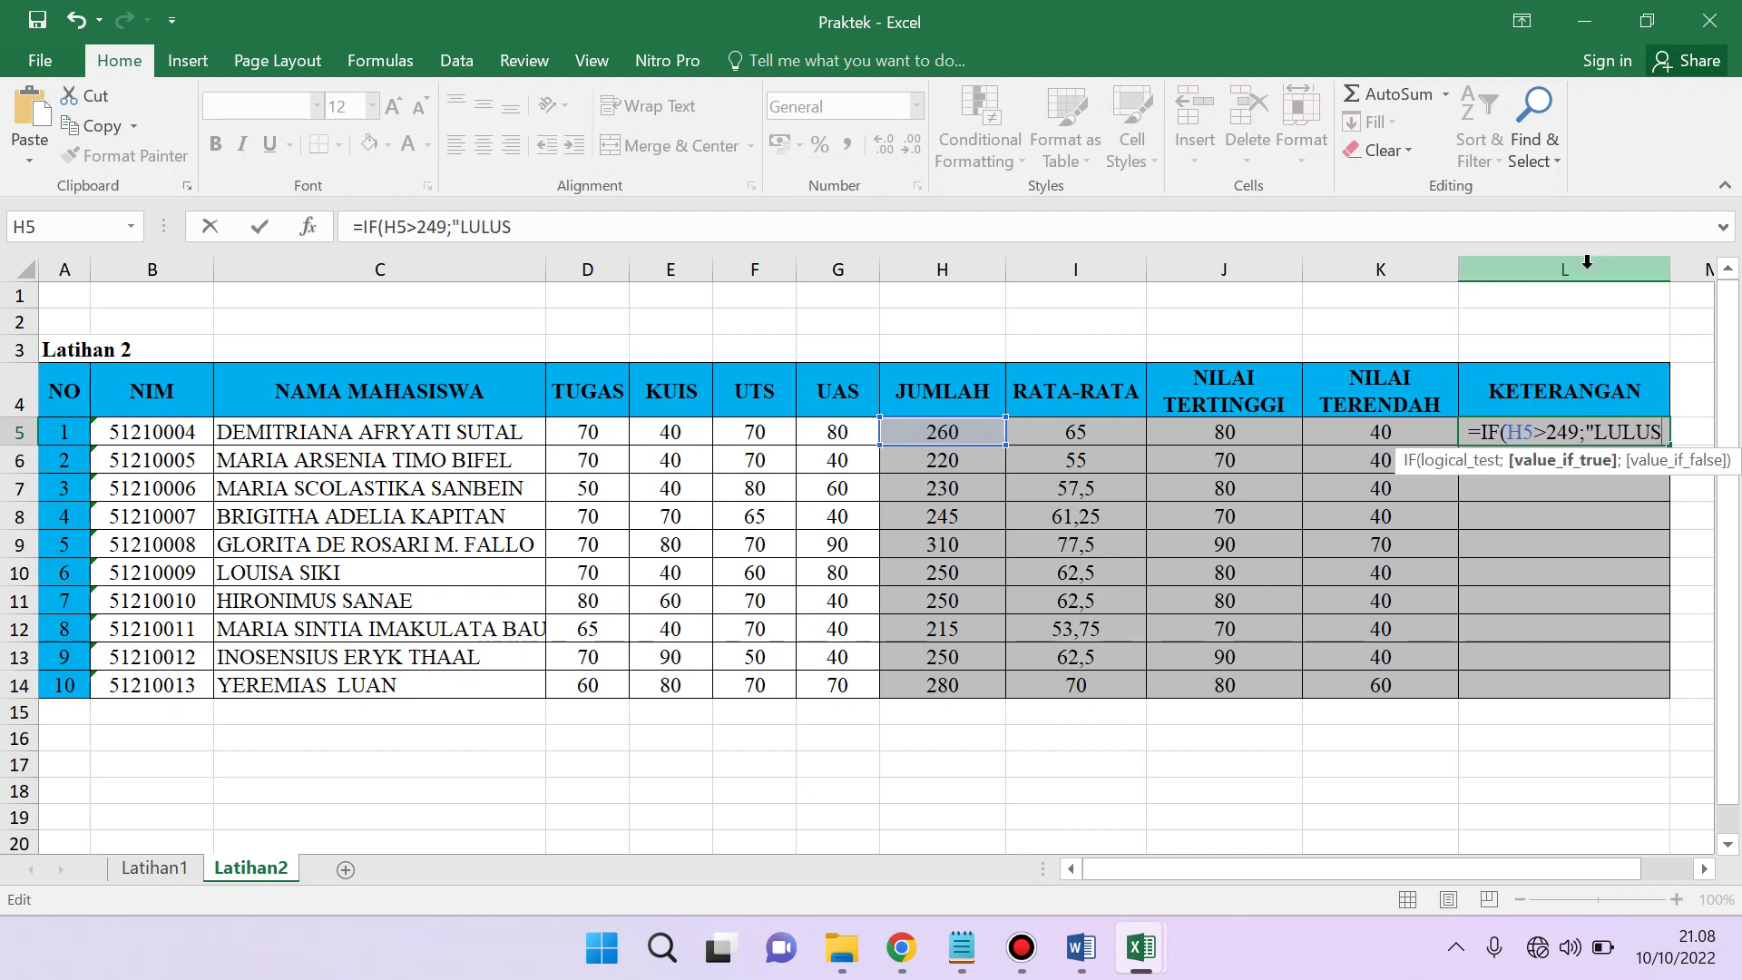
pyautogui.write('";"')
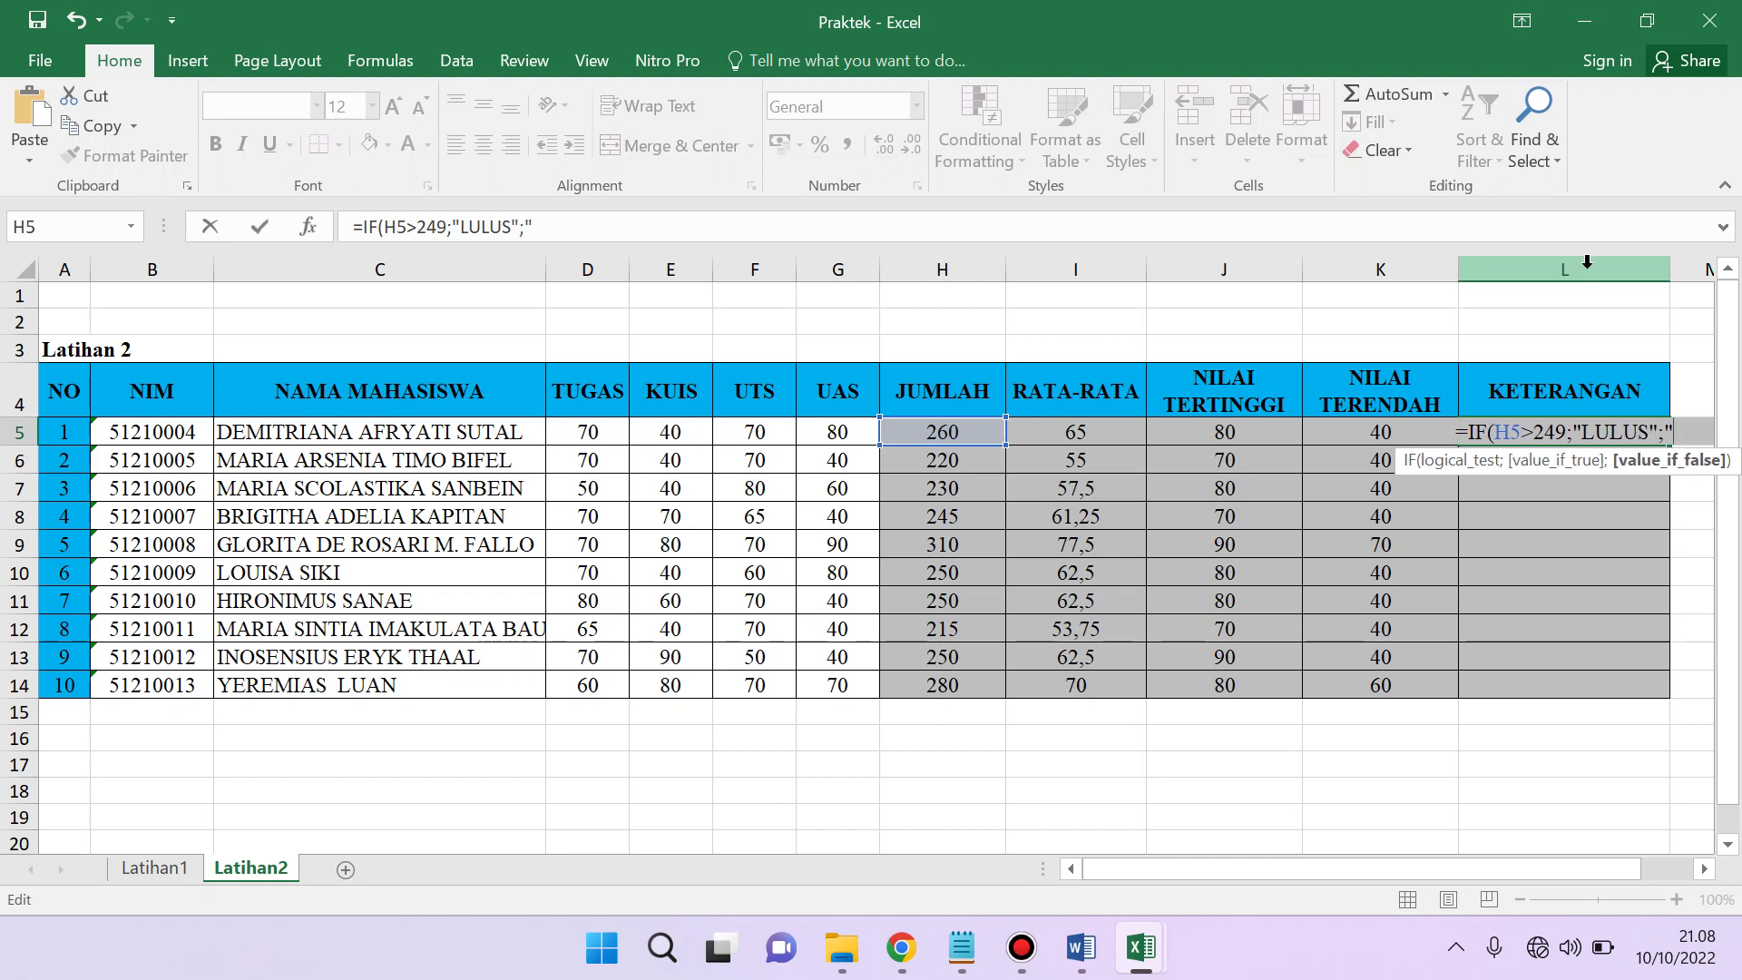
pyautogui.write('TIA')
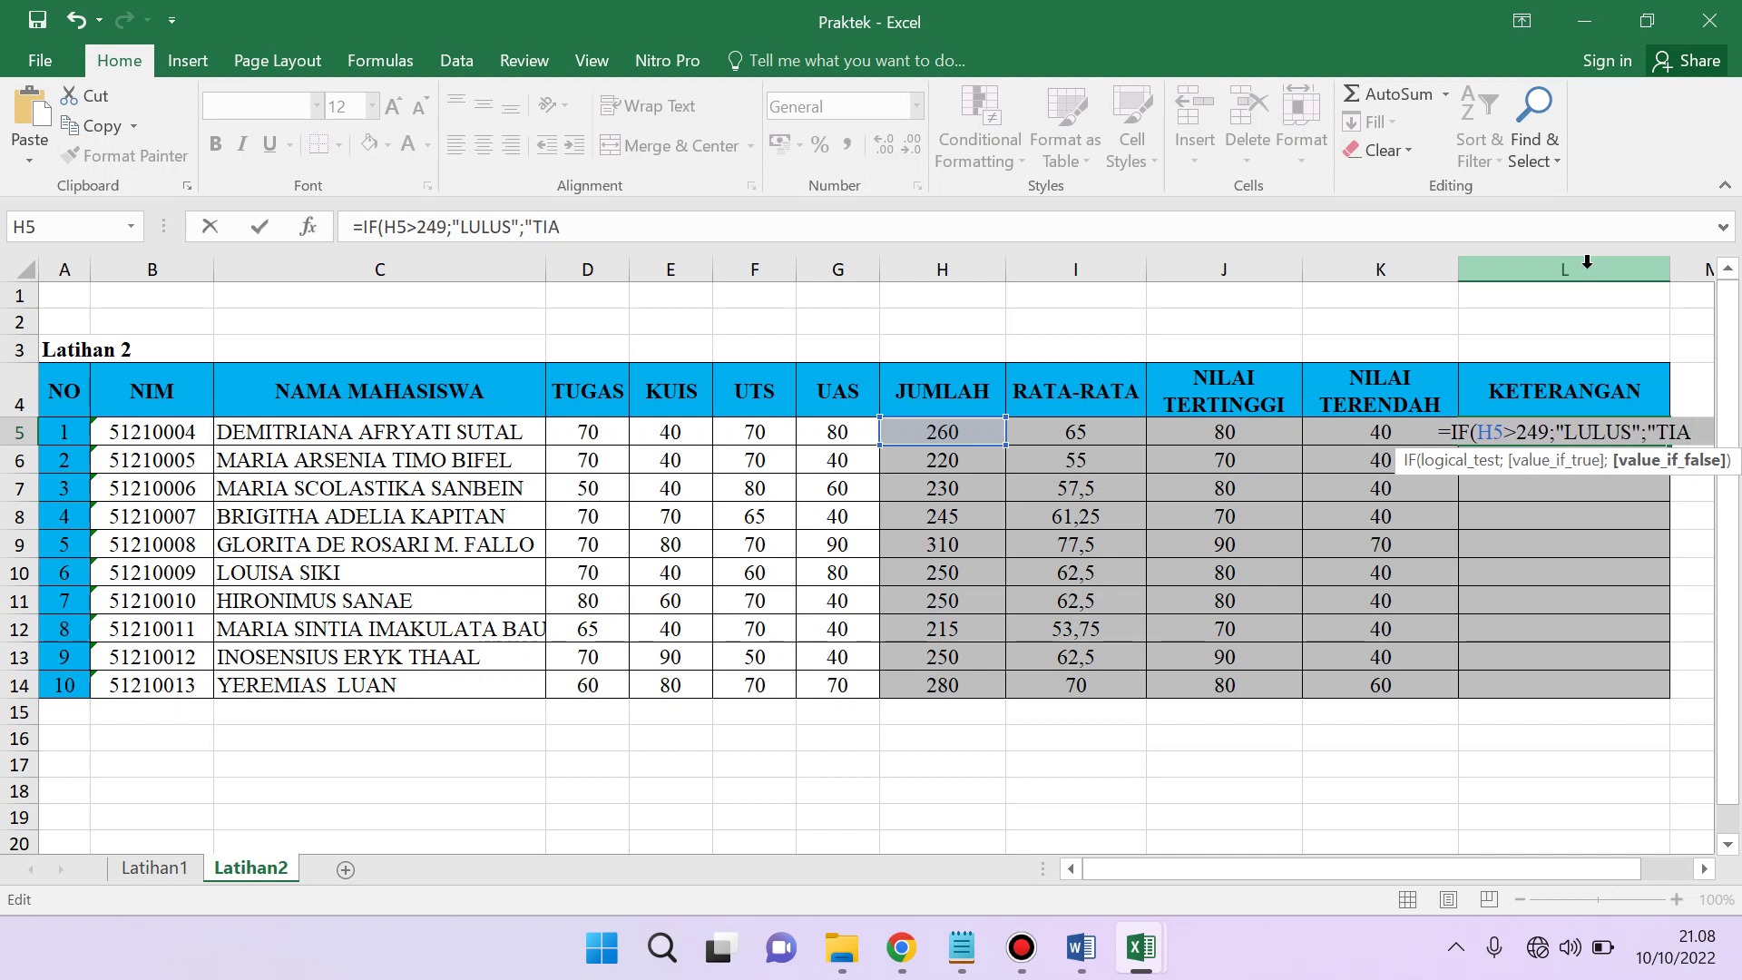
pyautogui.press('BackSpace')
pyautogui.write('DAK LU')
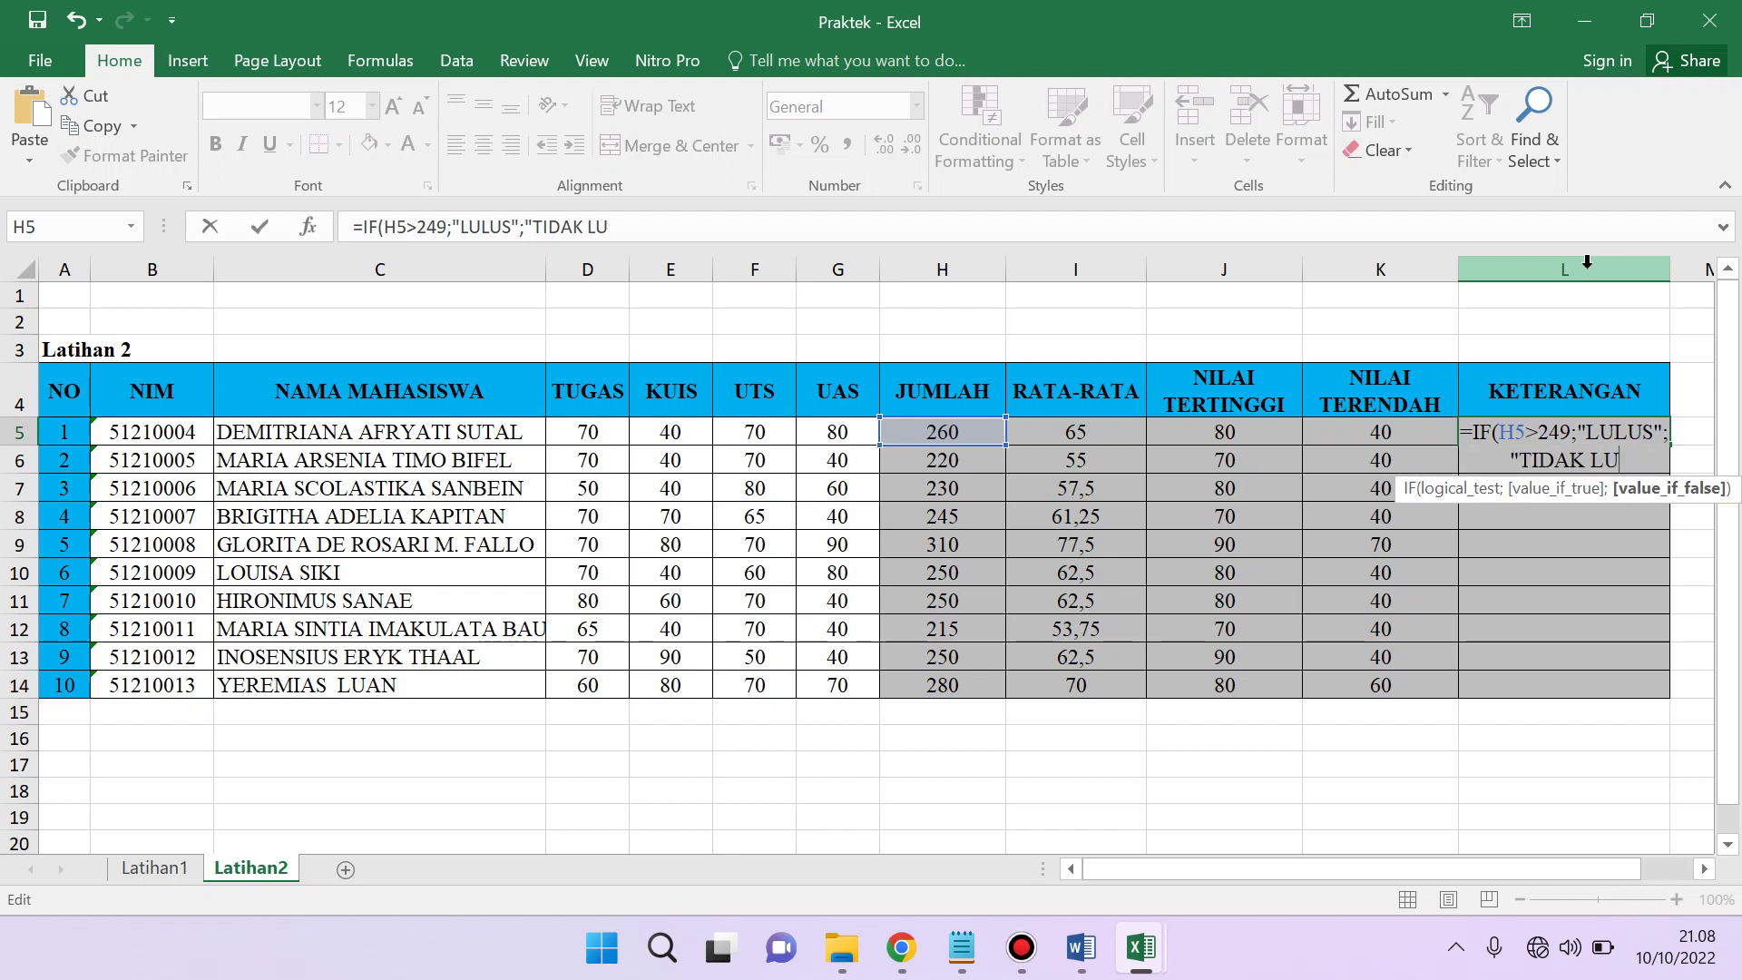
pyautogui.write('LUS"')
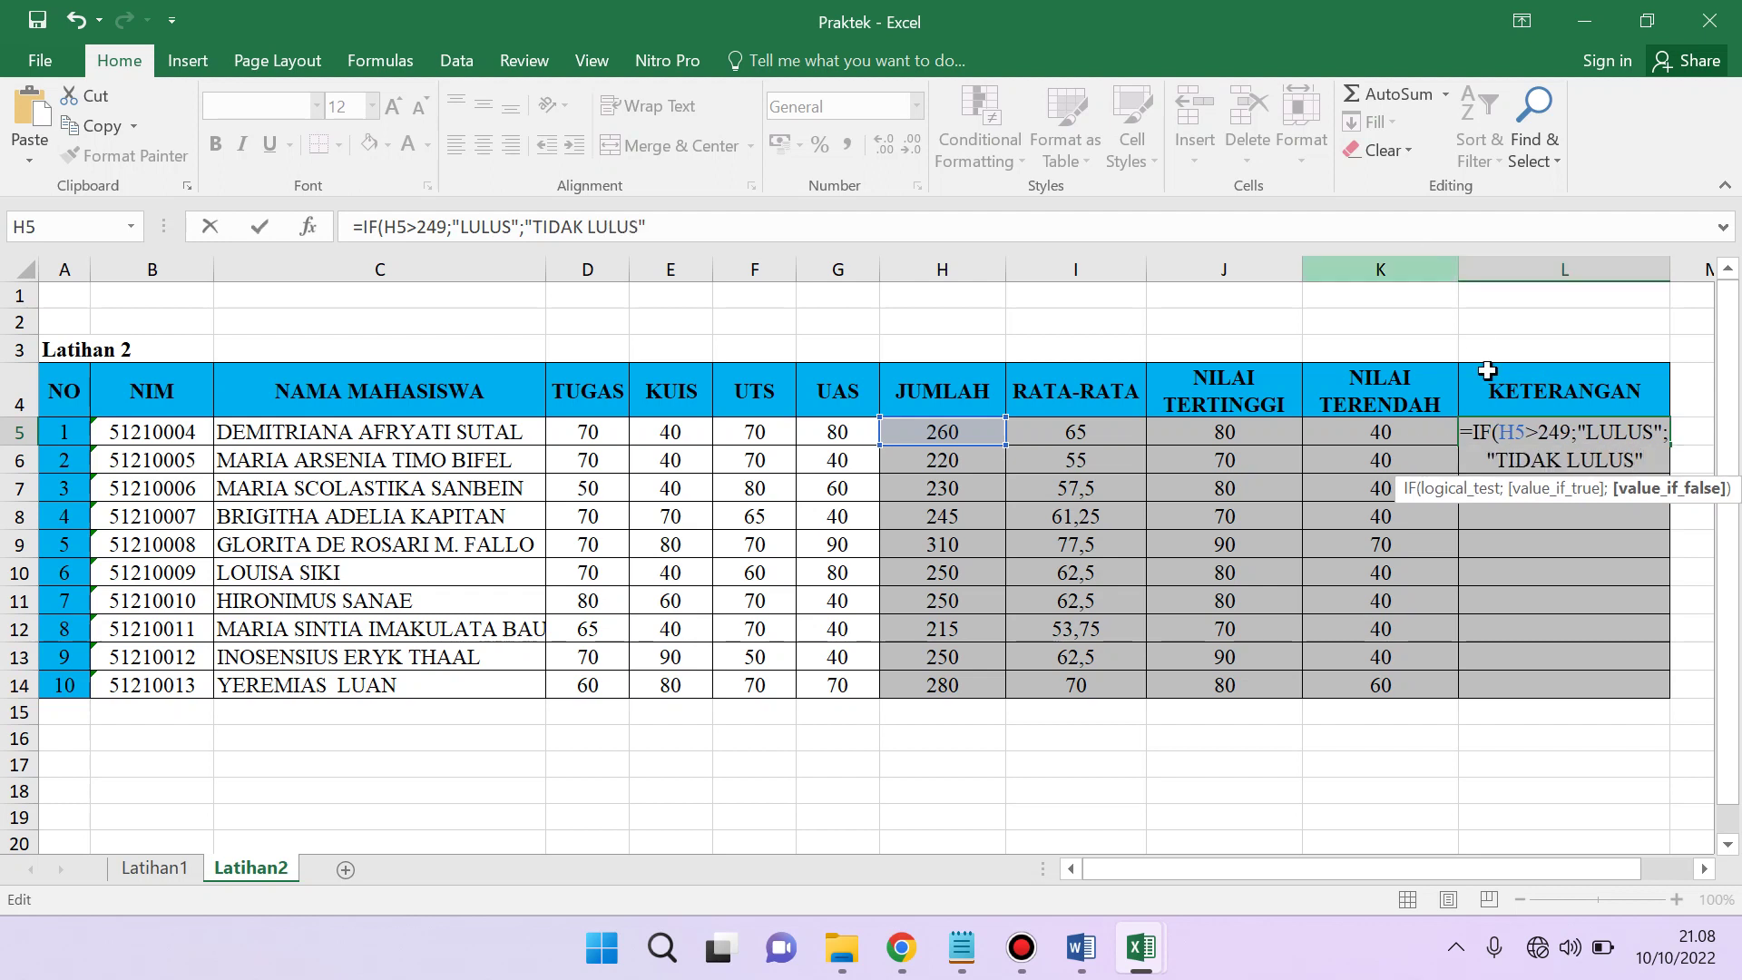
pyautogui.press('Return')
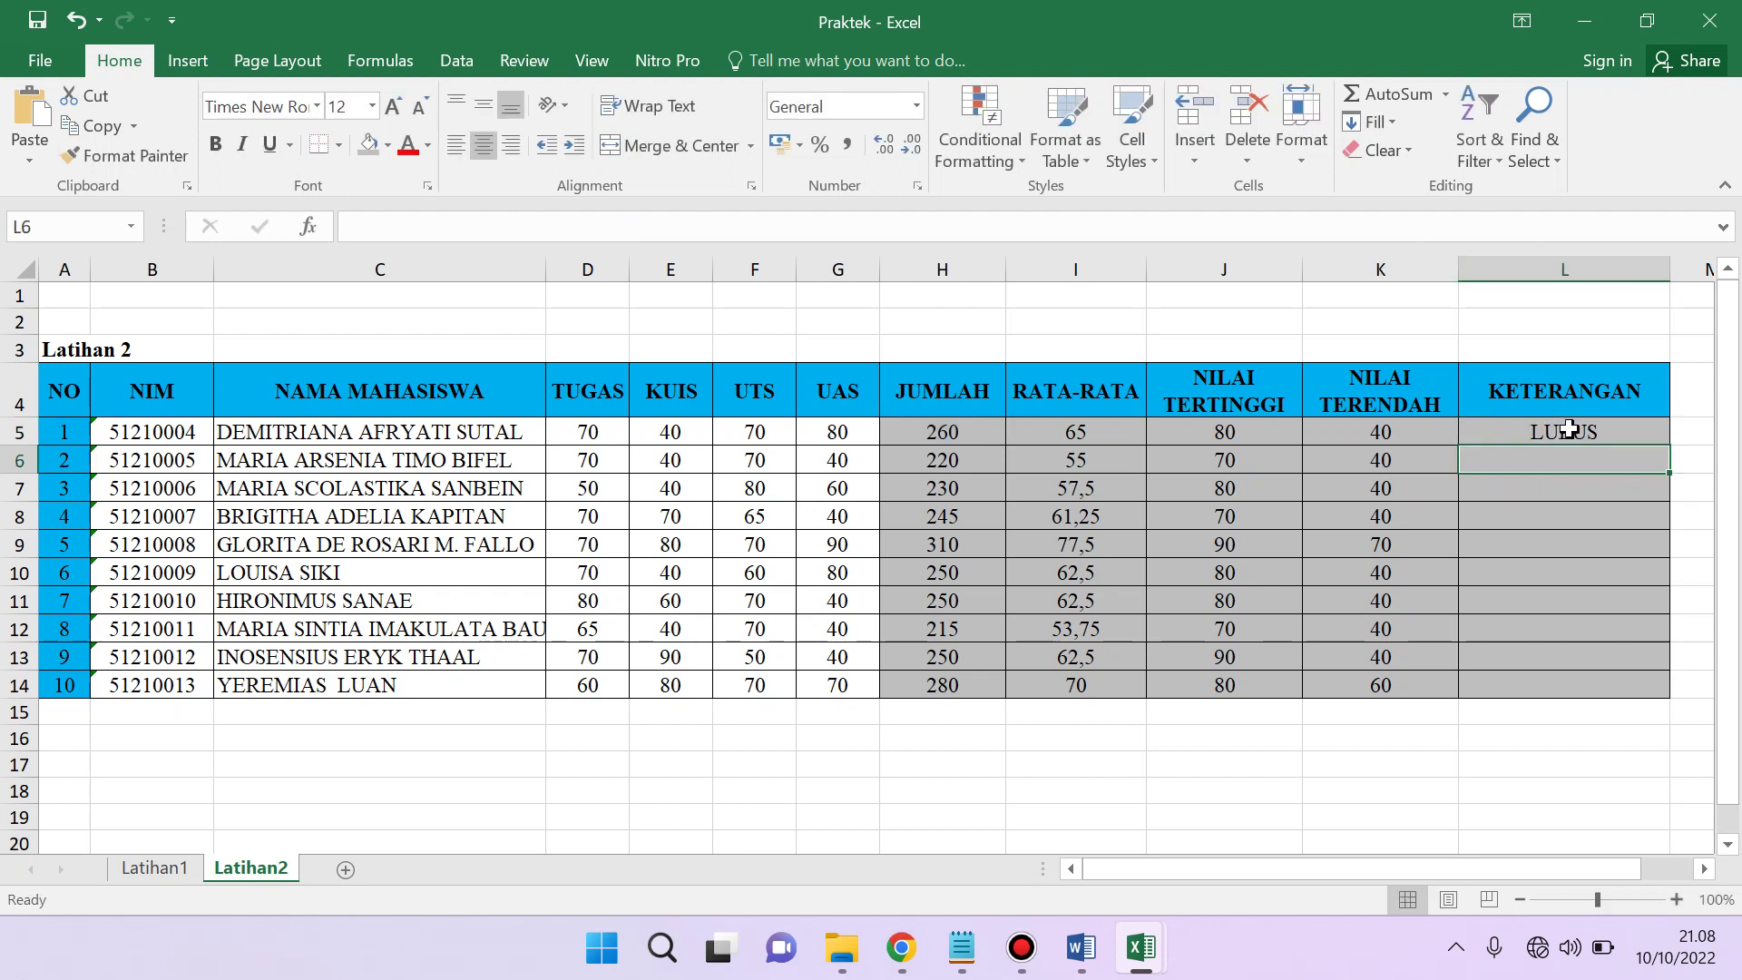
pyautogui.click(1602, 433)
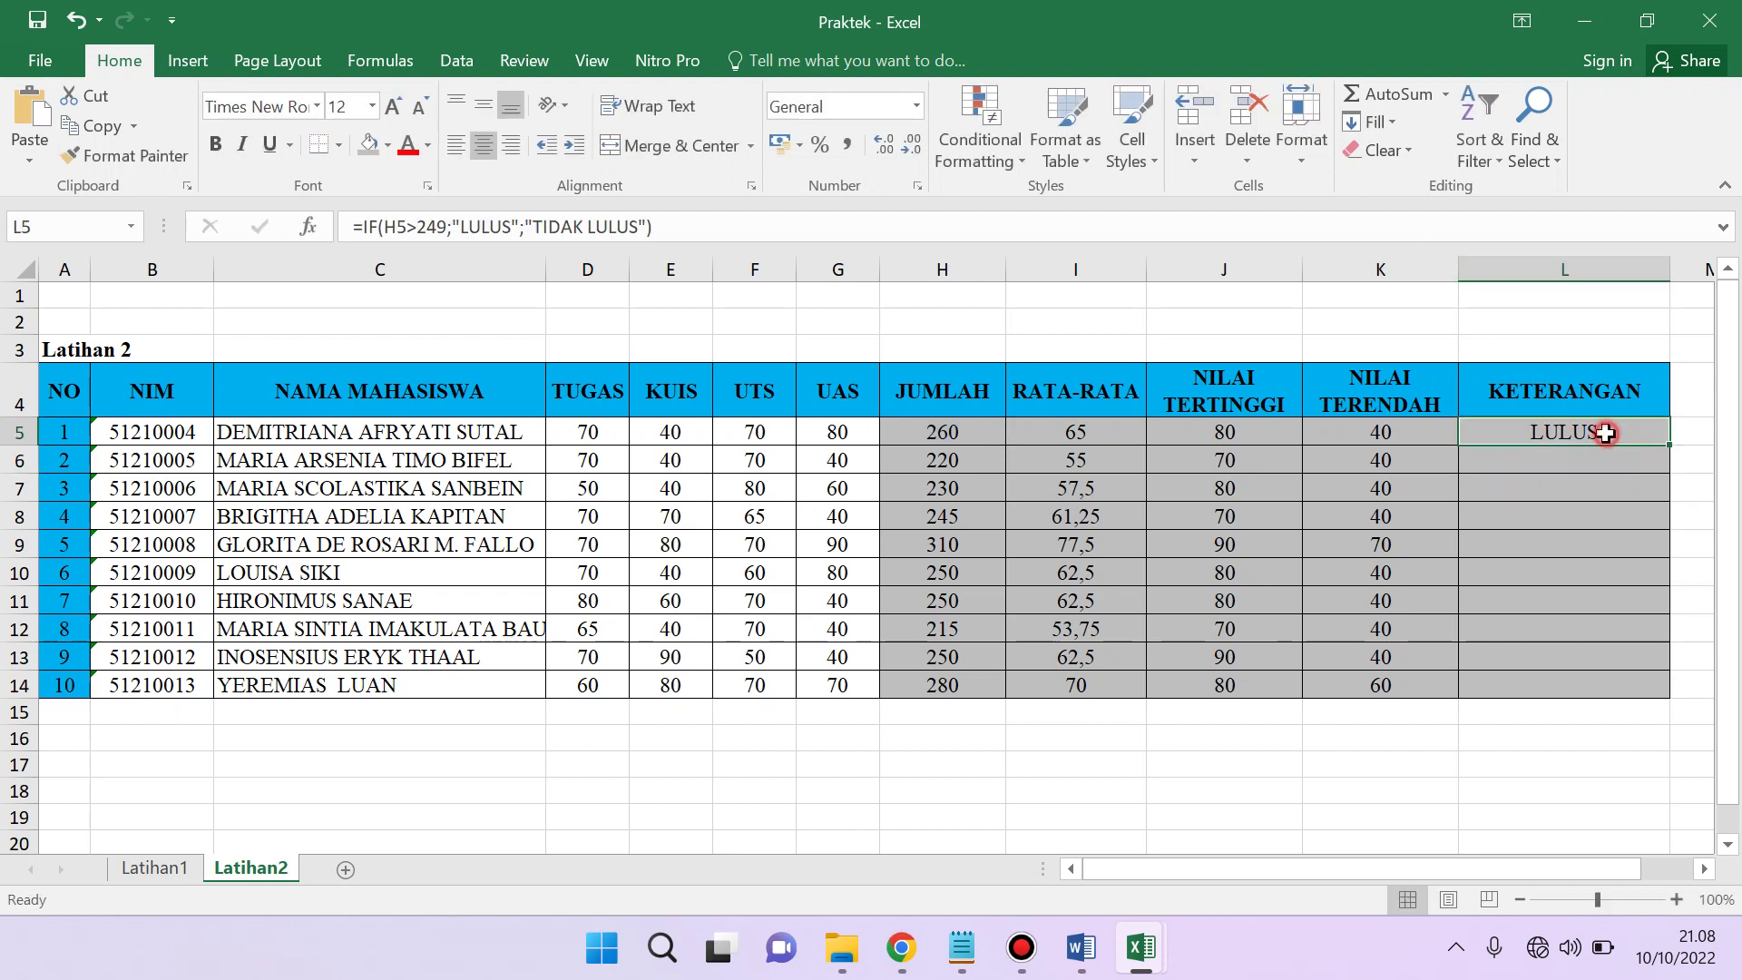
pyautogui.doubleClick(1669, 445)
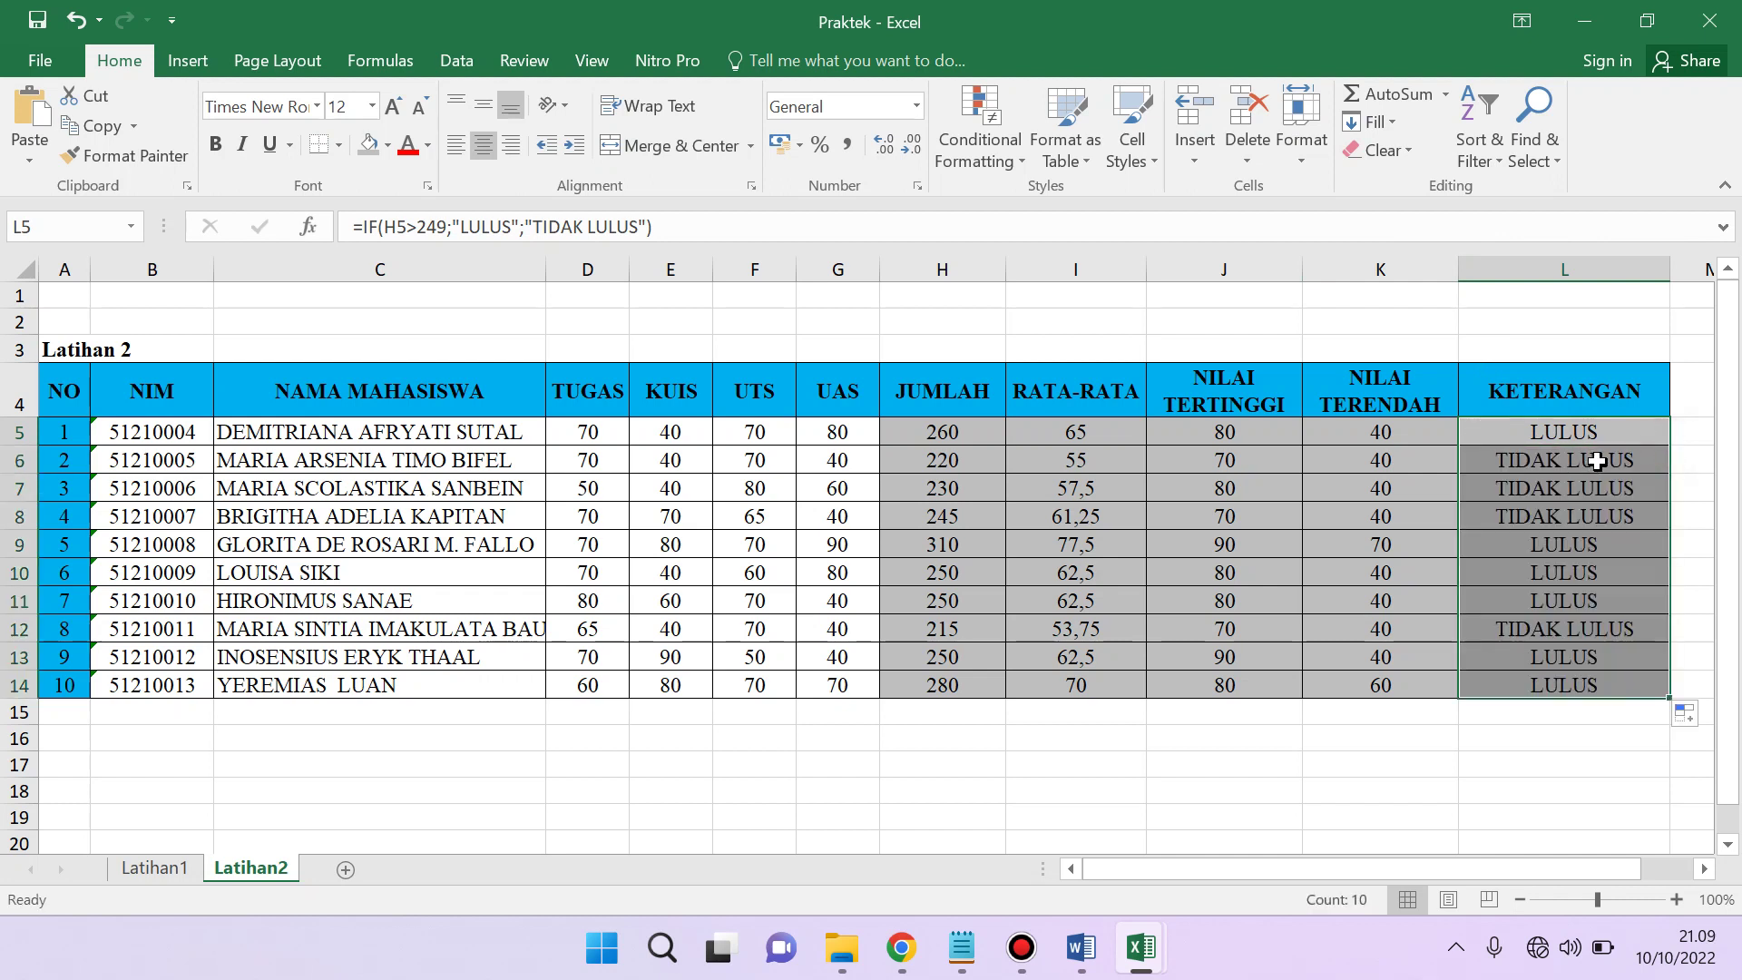
# - Examine the TIDAK LULUS results against the JUMLAH values in rows 6 to 8 and row 12
pyautogui.moveTo(1595, 463); pyautogui.dragTo(494, 491)
pyautogui.hotkey('shift', 'Down')
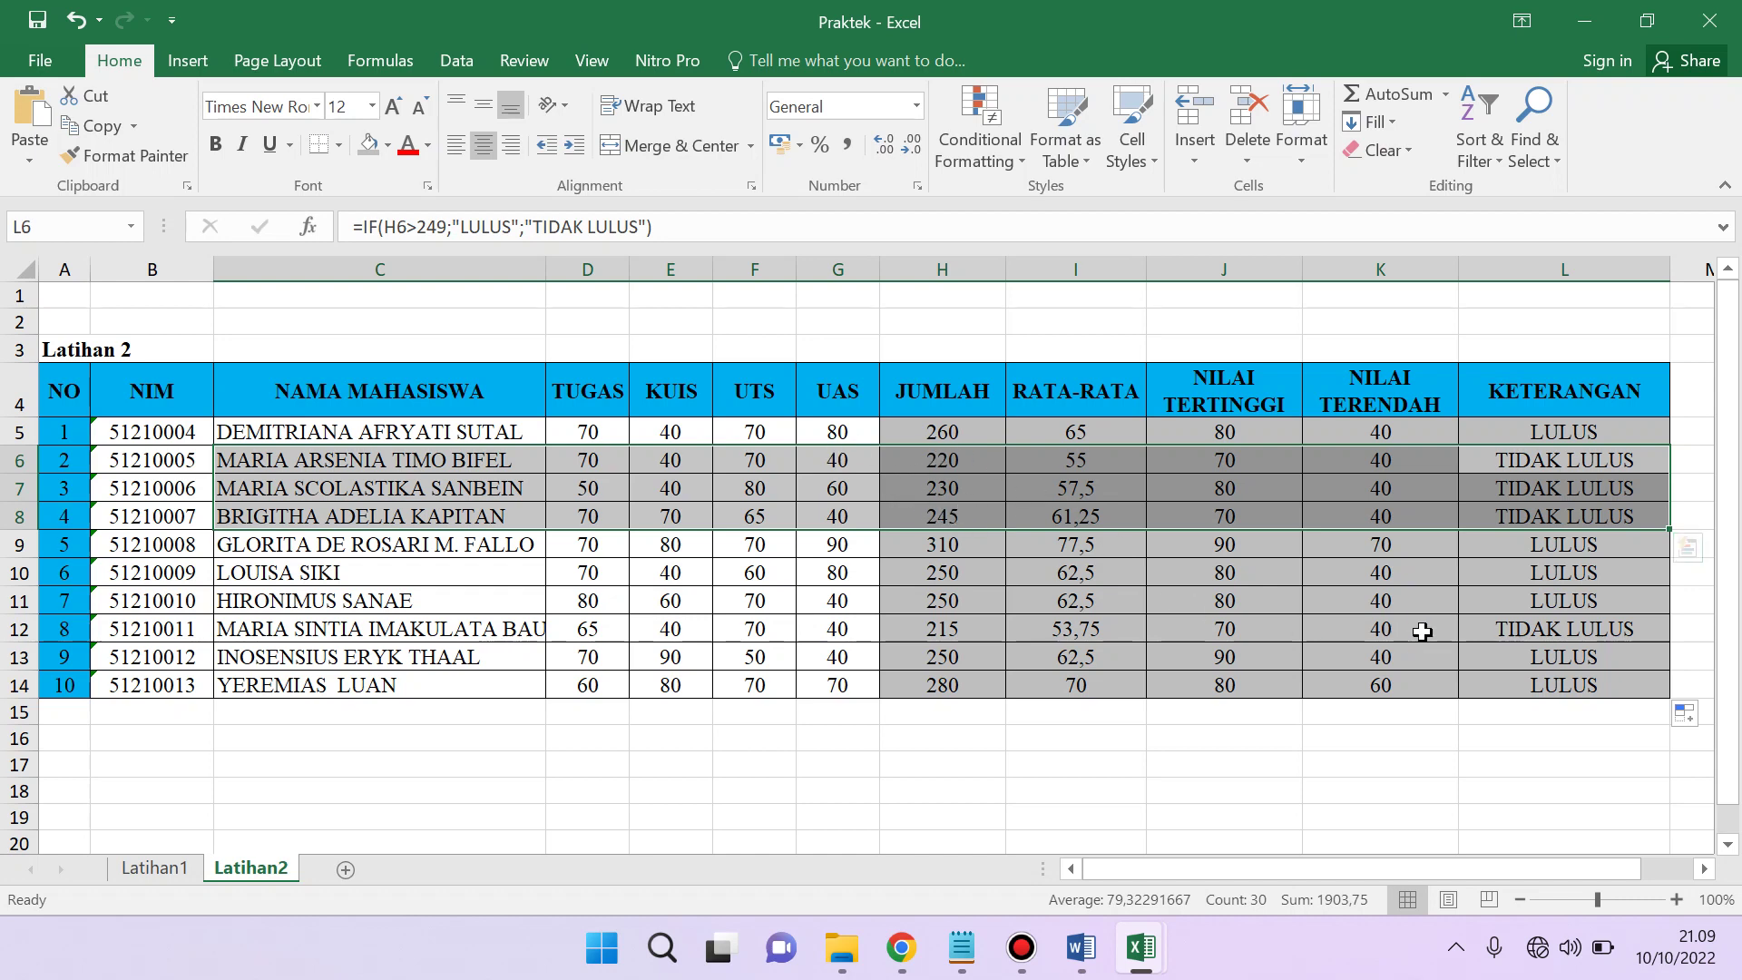
pyautogui.moveTo(1511, 620); pyautogui.dragTo(918, 620)
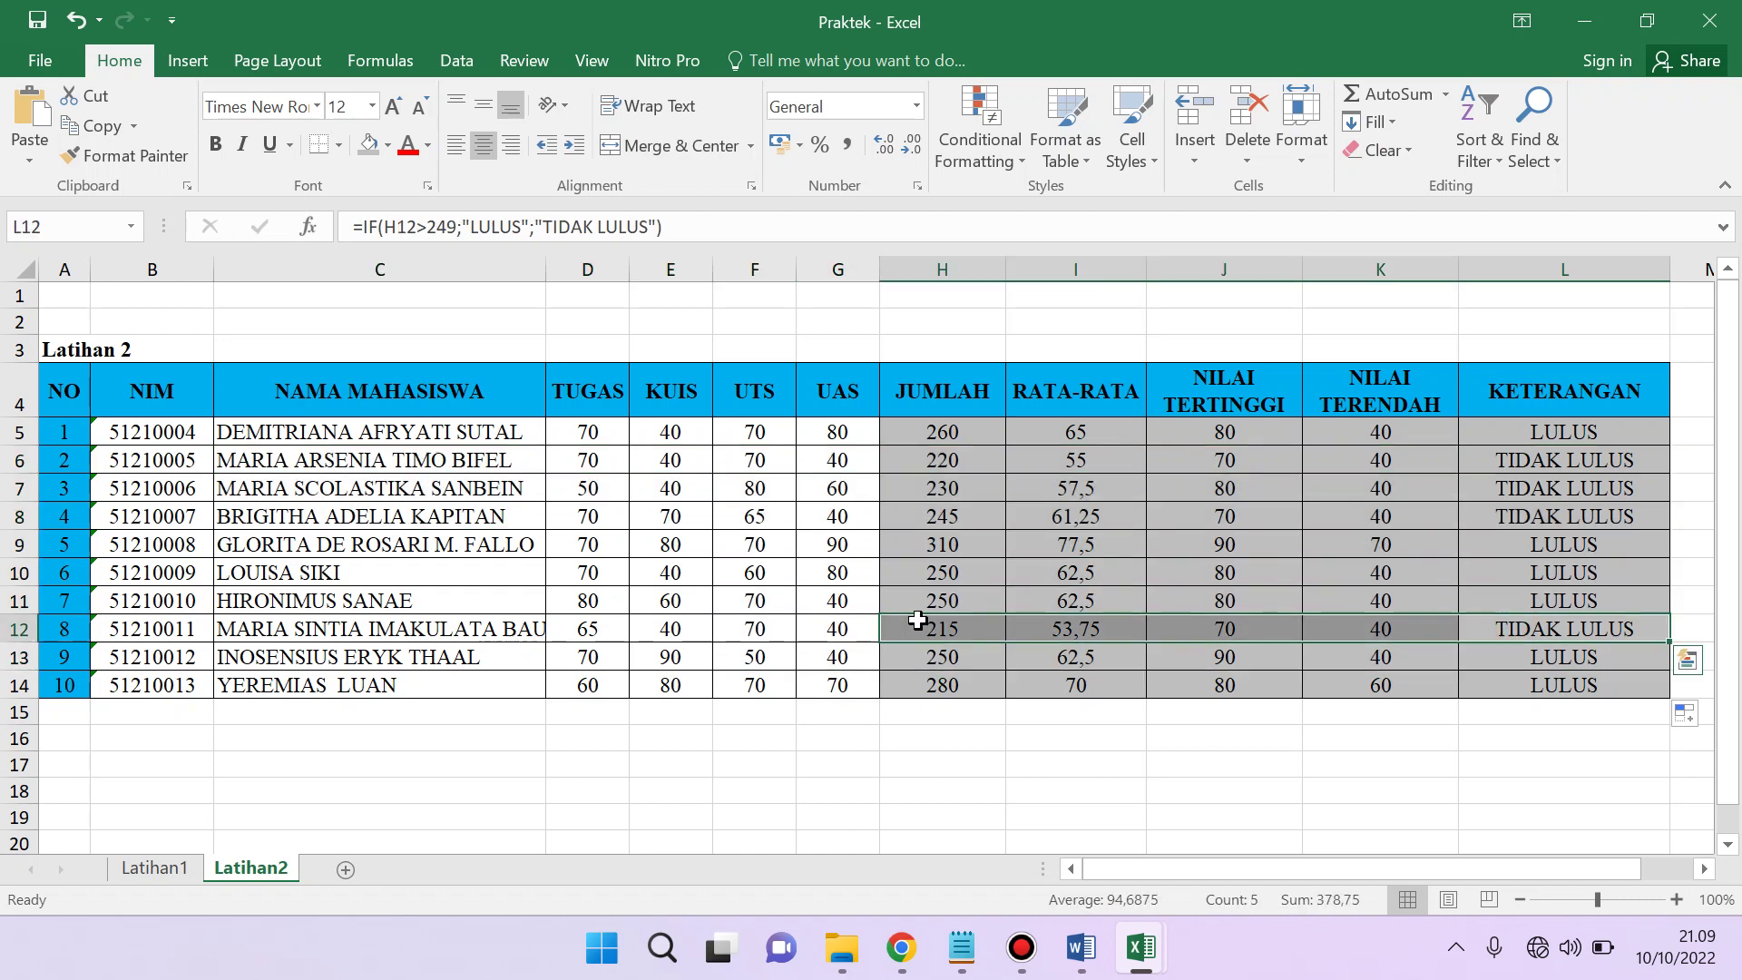
# - Return to cell A1 of the Latihan2 sheet and show the desktop
pyautogui.click(791, 782)
pyautogui.press('Left')
pyautogui.press('Left')
pyautogui.press('Left')
pyautogui.press('Left')
pyautogui.press('Left')
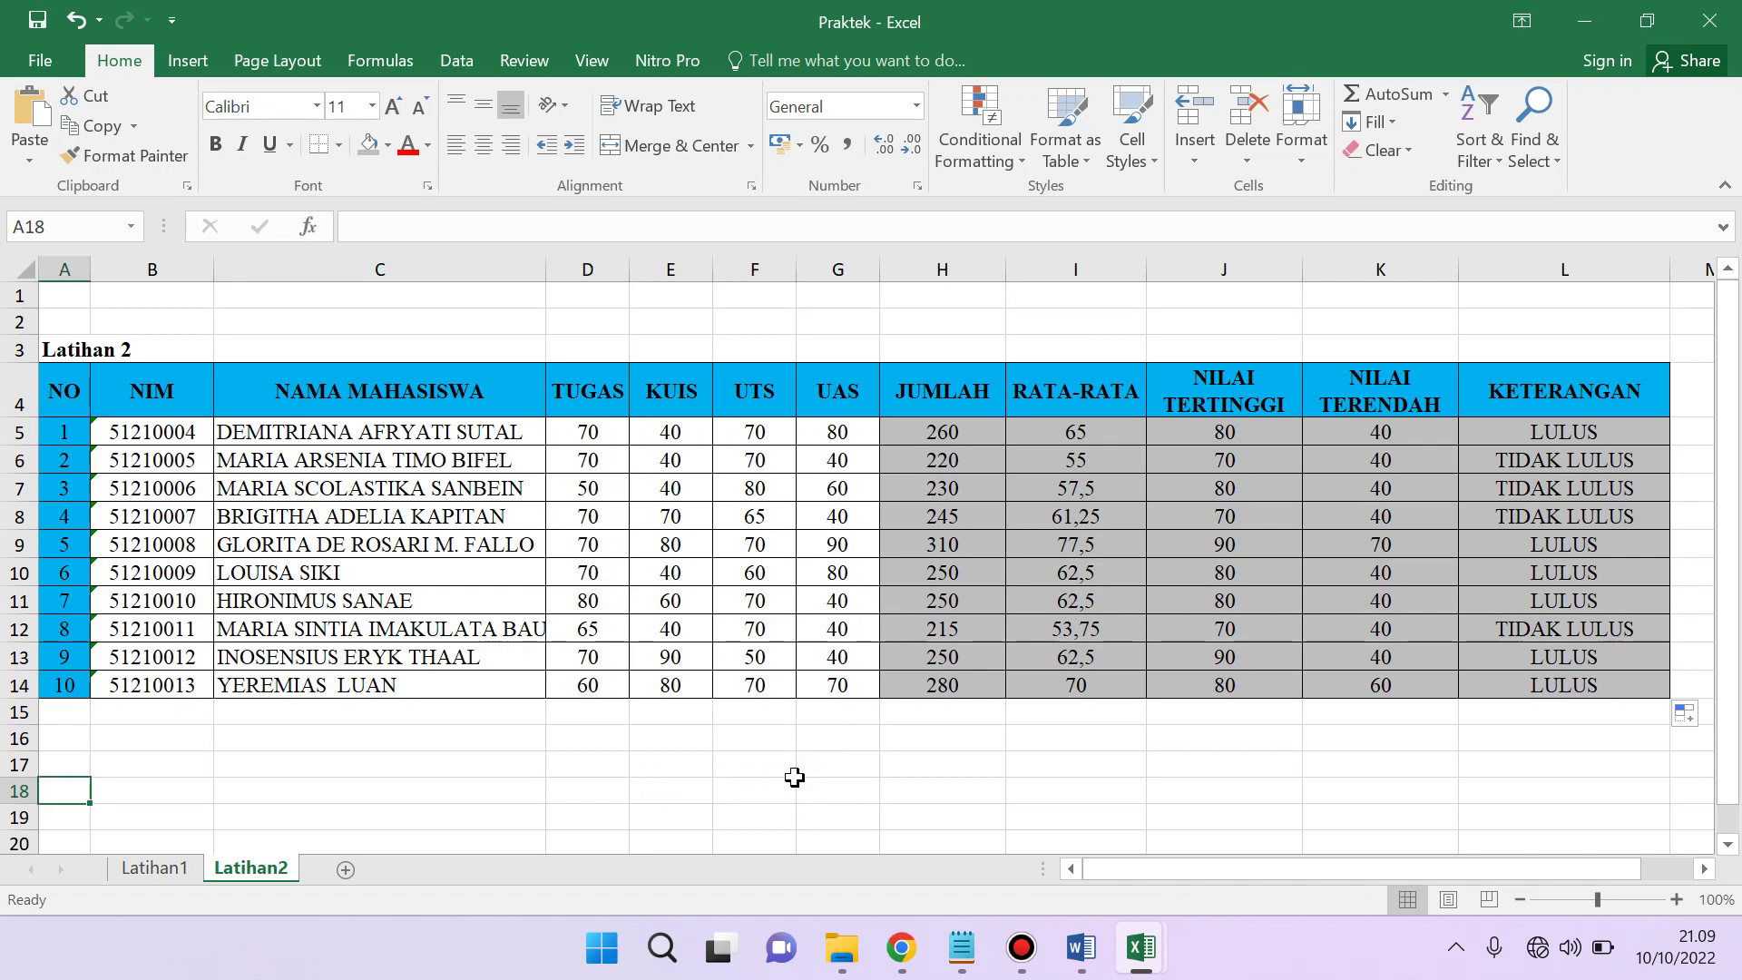
pyautogui.press('Up')
pyautogui.press('Up')
pyautogui.press('Up')
pyautogui.press('Up')
pyautogui.press('Up')
pyautogui.press('Up')
pyautogui.press('Up')
pyautogui.press('Up')
pyautogui.press('Up')
pyautogui.press('Up')
pyautogui.press('Up')
pyautogui.press('Up')
pyautogui.press('Up')
pyautogui.press('Up')
pyautogui.press('Up')
pyautogui.press('Up')
pyautogui.press('Up')
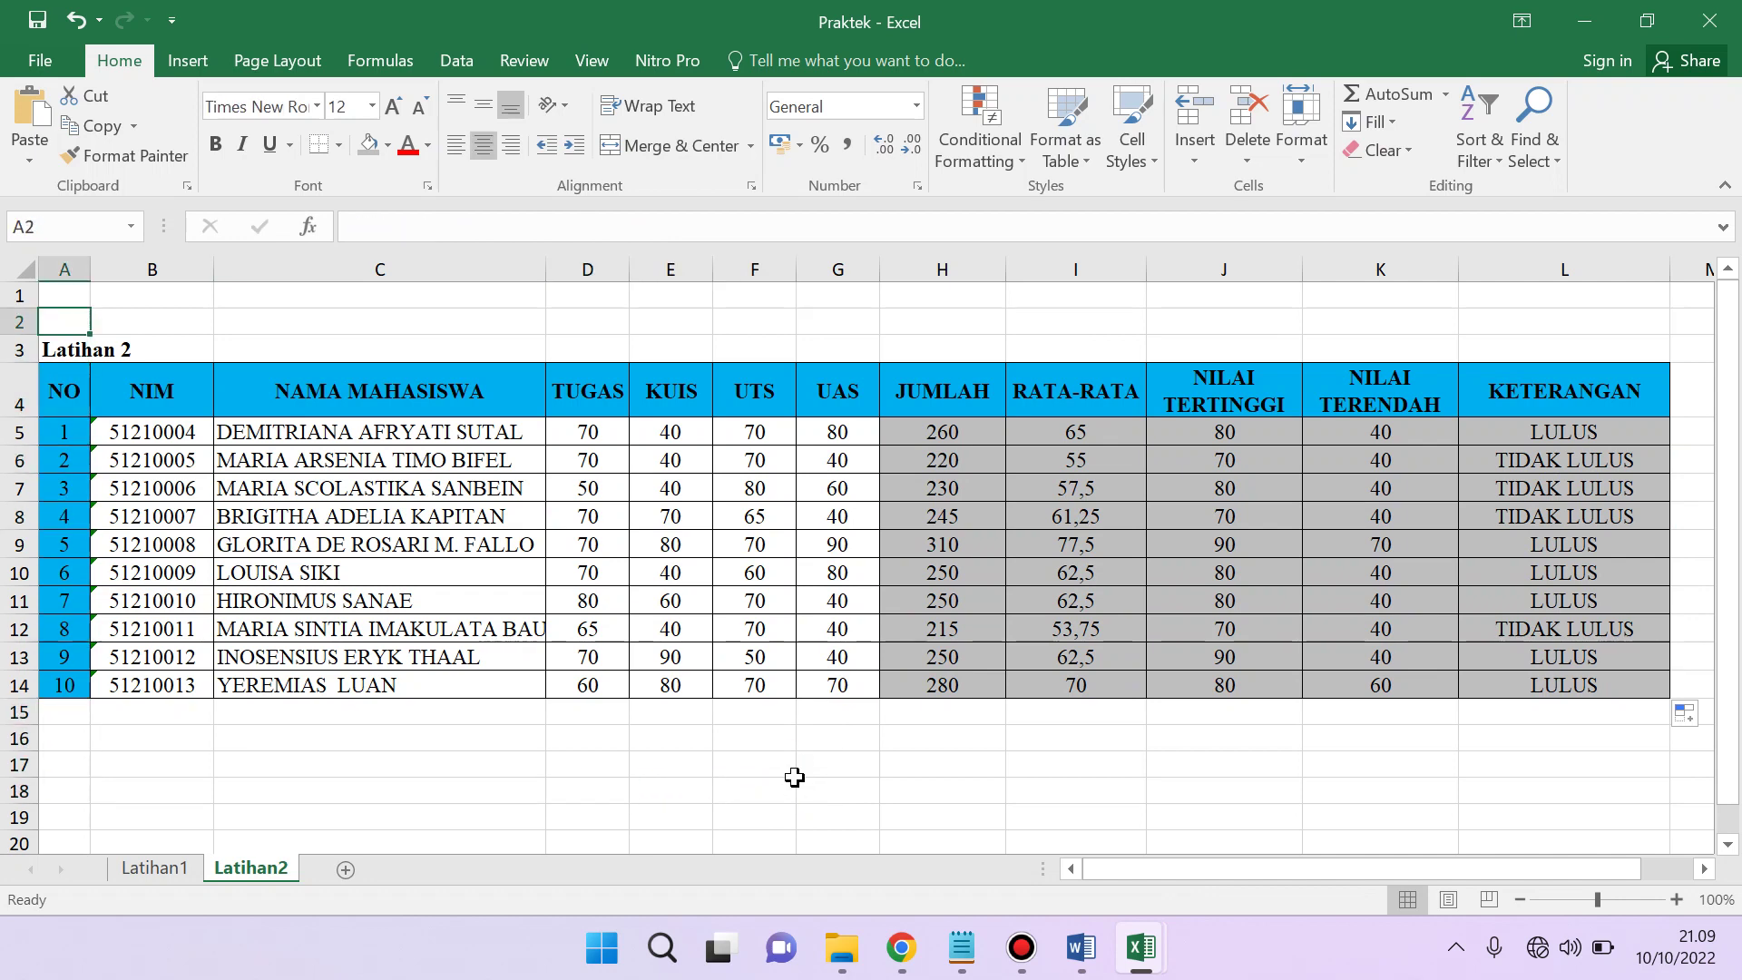
pyautogui.scroll(-2, 795, 777)
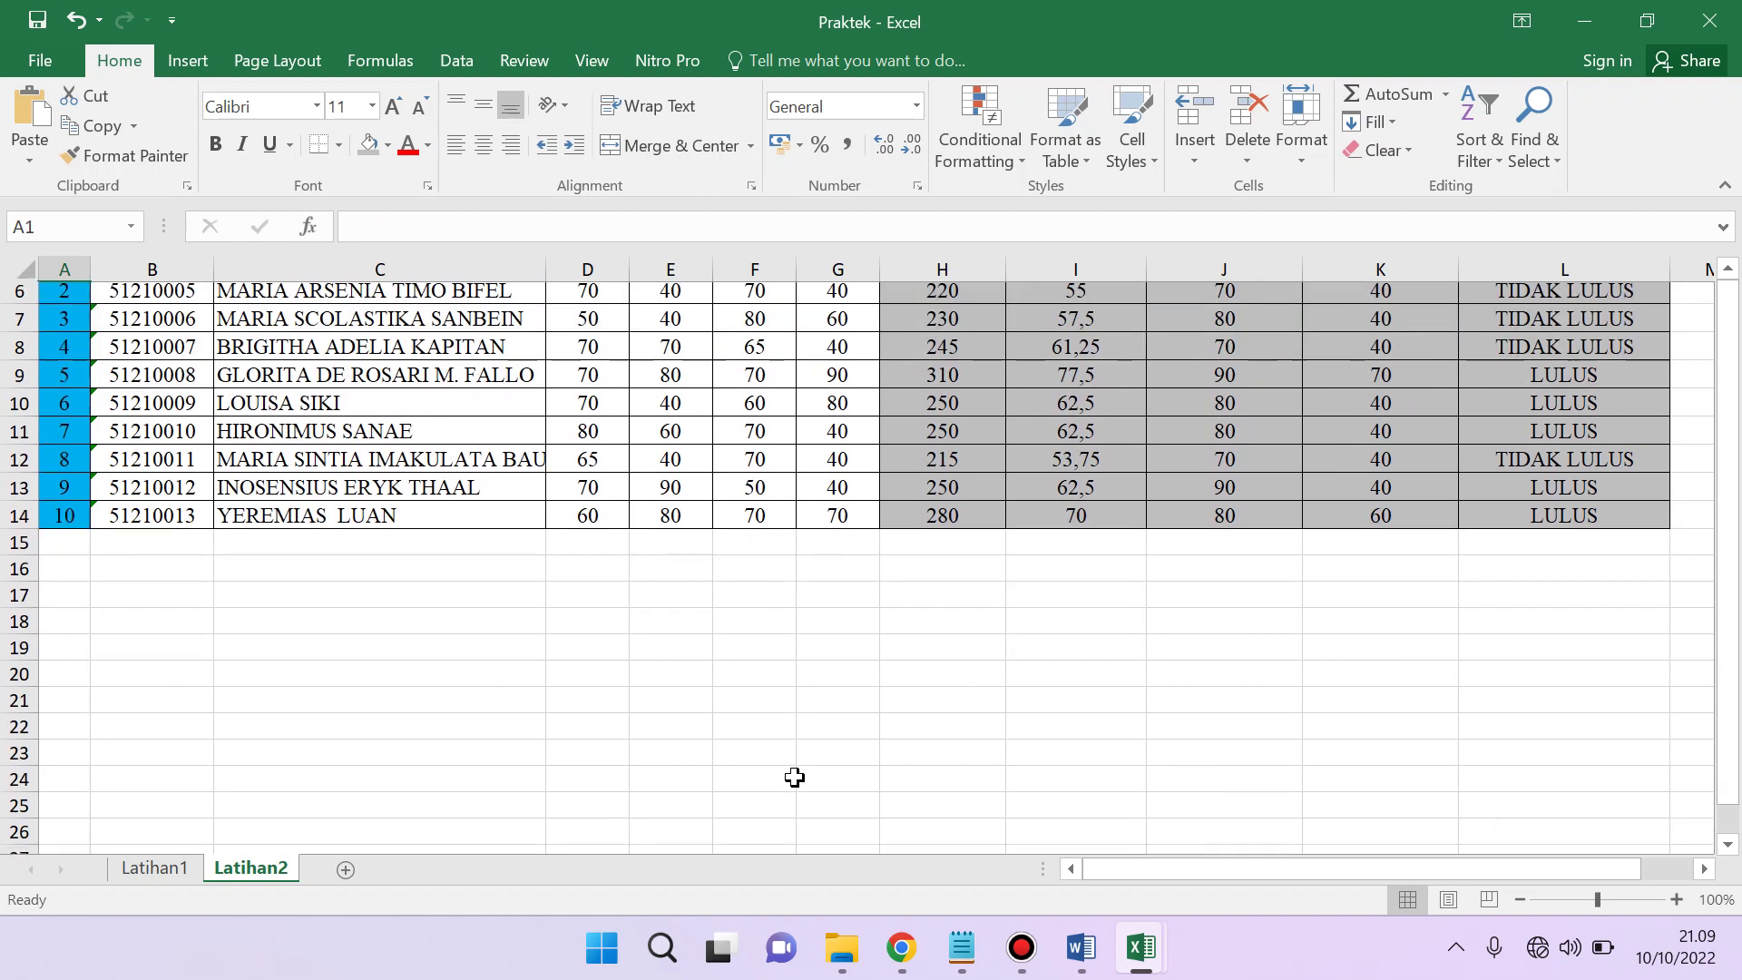
pyautogui.scroll(2, 795, 778)
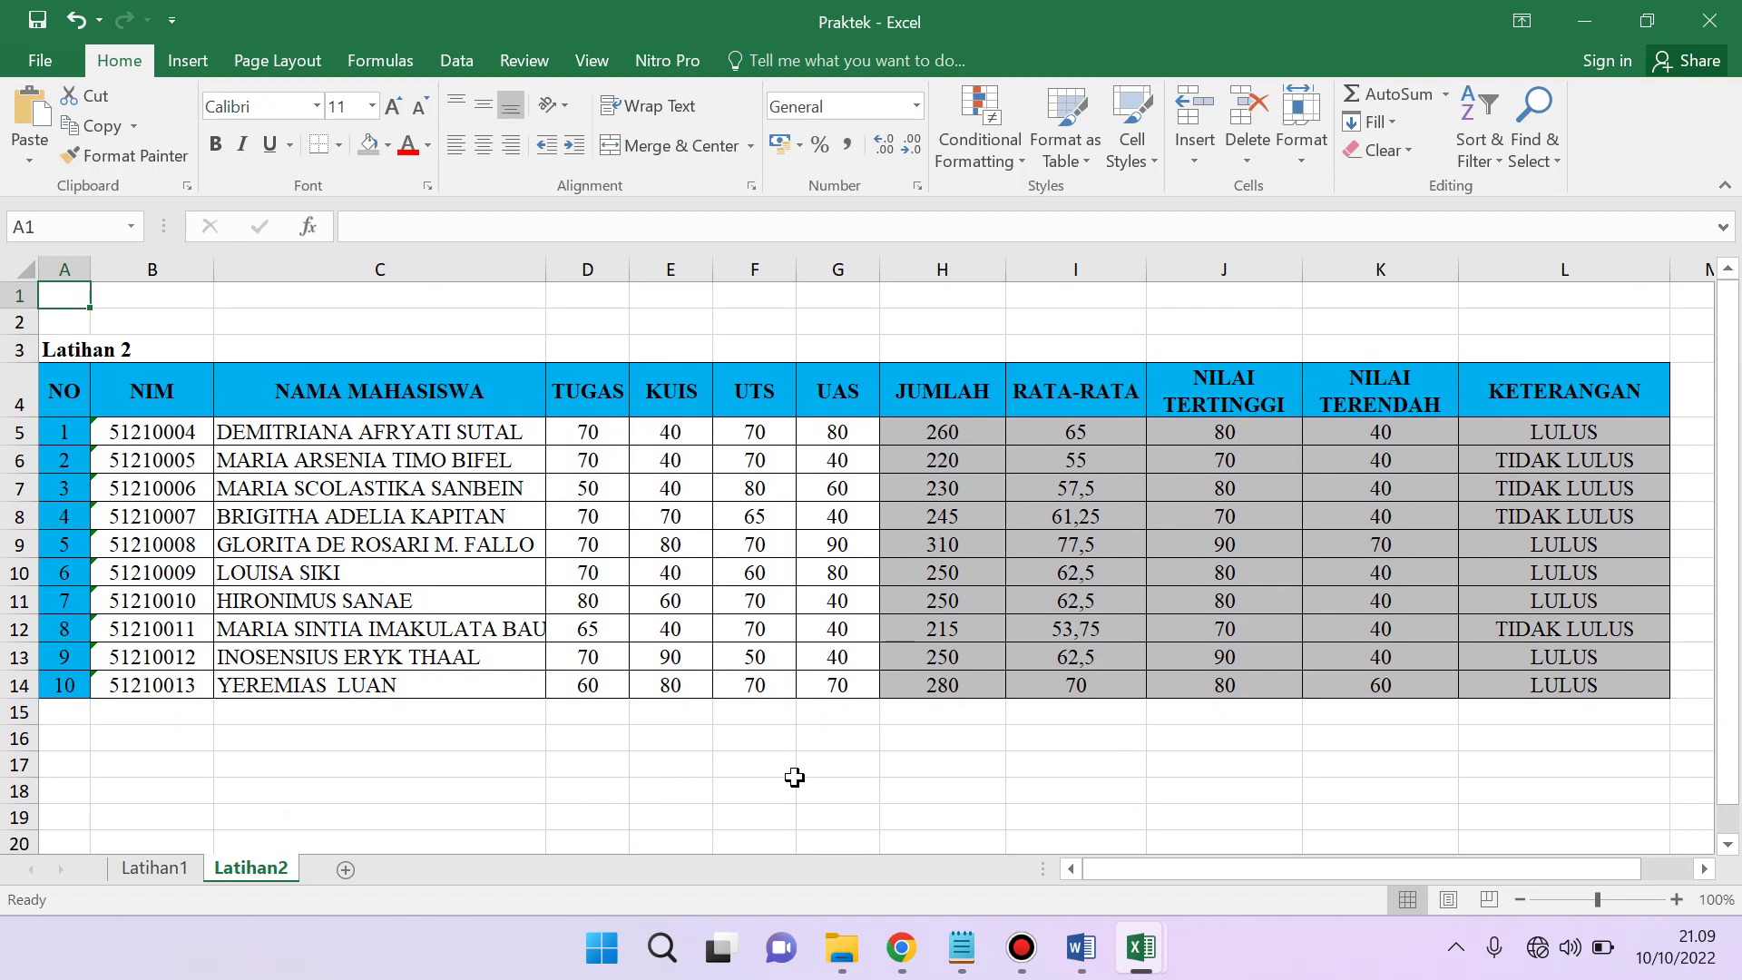
pyautogui.click(1116, 786)
pyautogui.press('super+d')
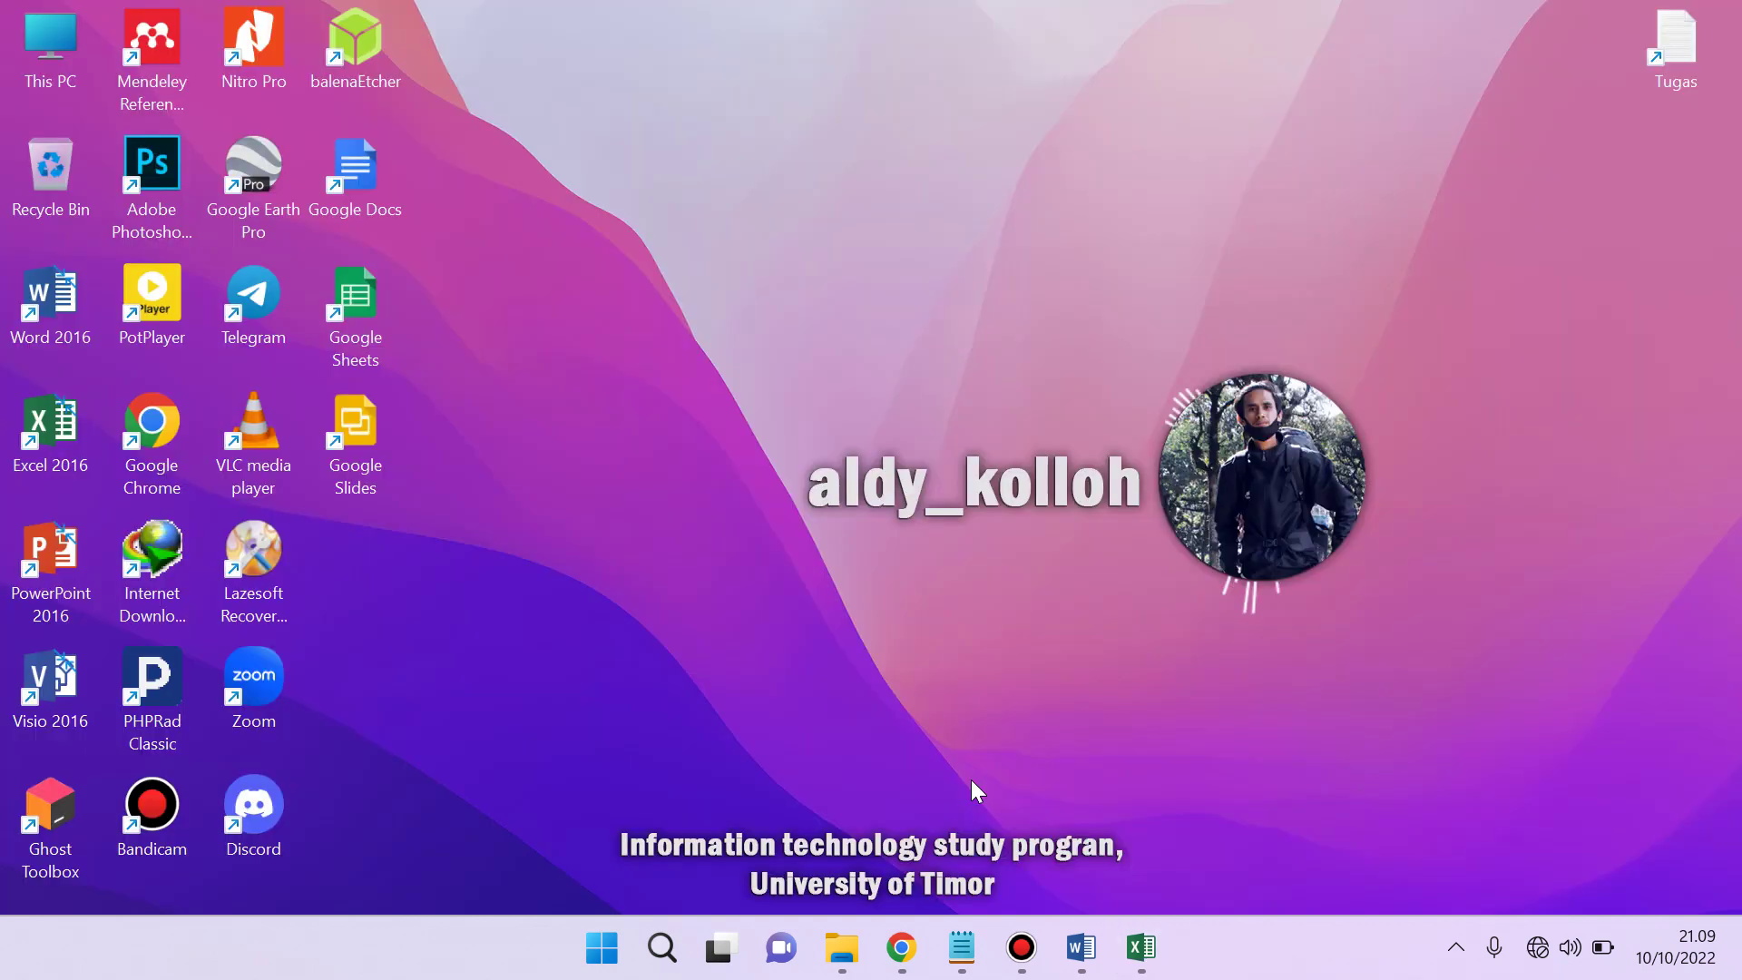